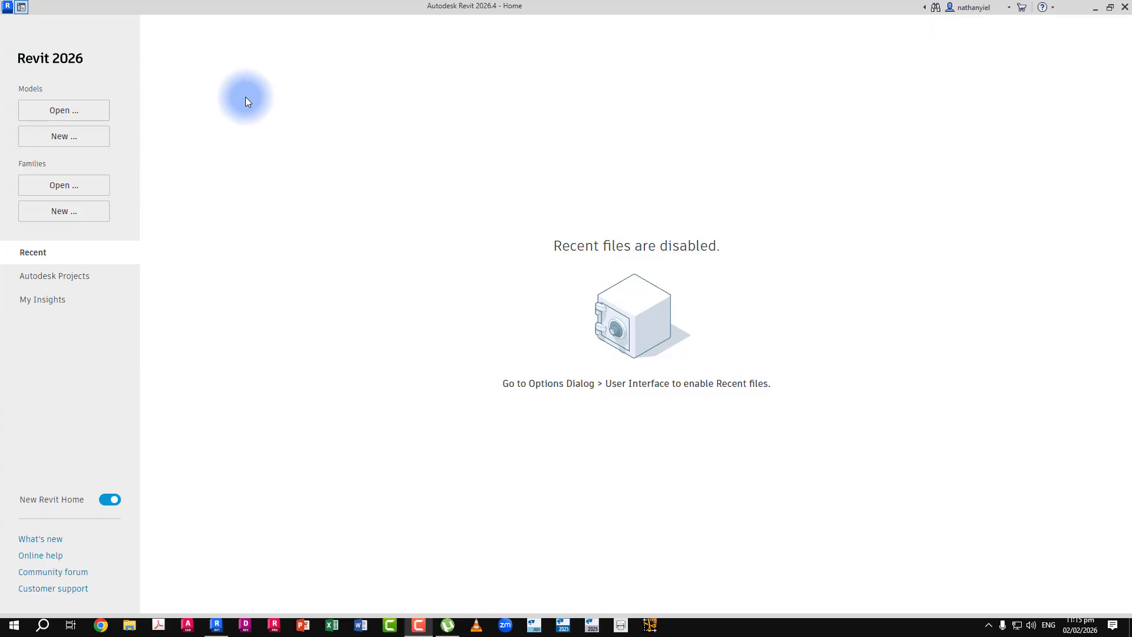
# - Start opening an existing model and browse to the Desktop folder
pyautogui.click(64, 114)
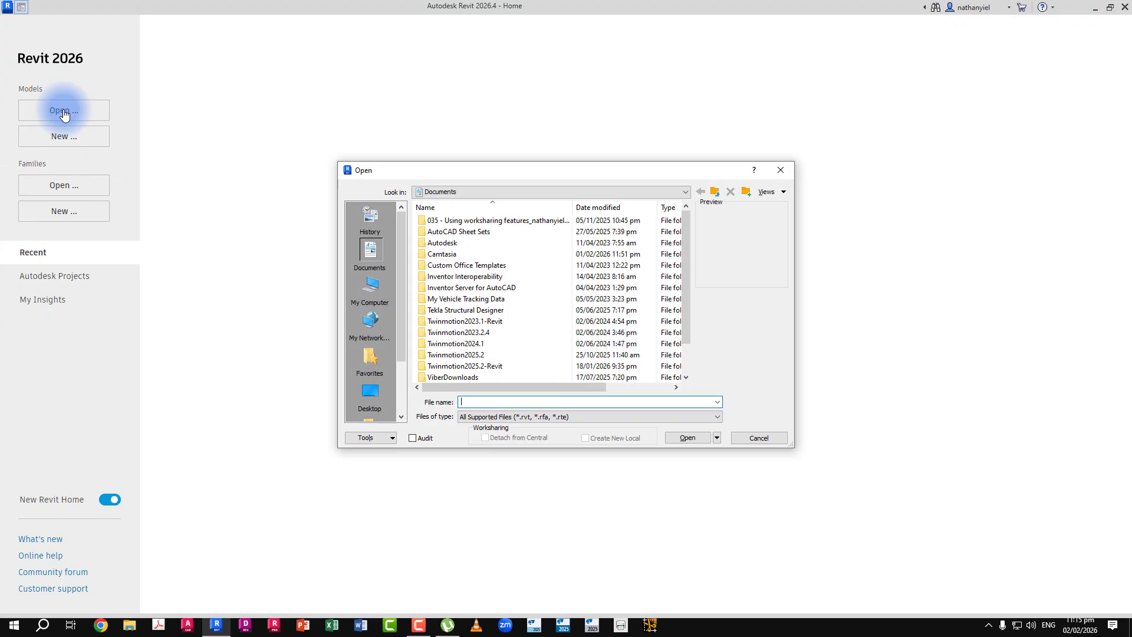
pyautogui.click(370, 395)
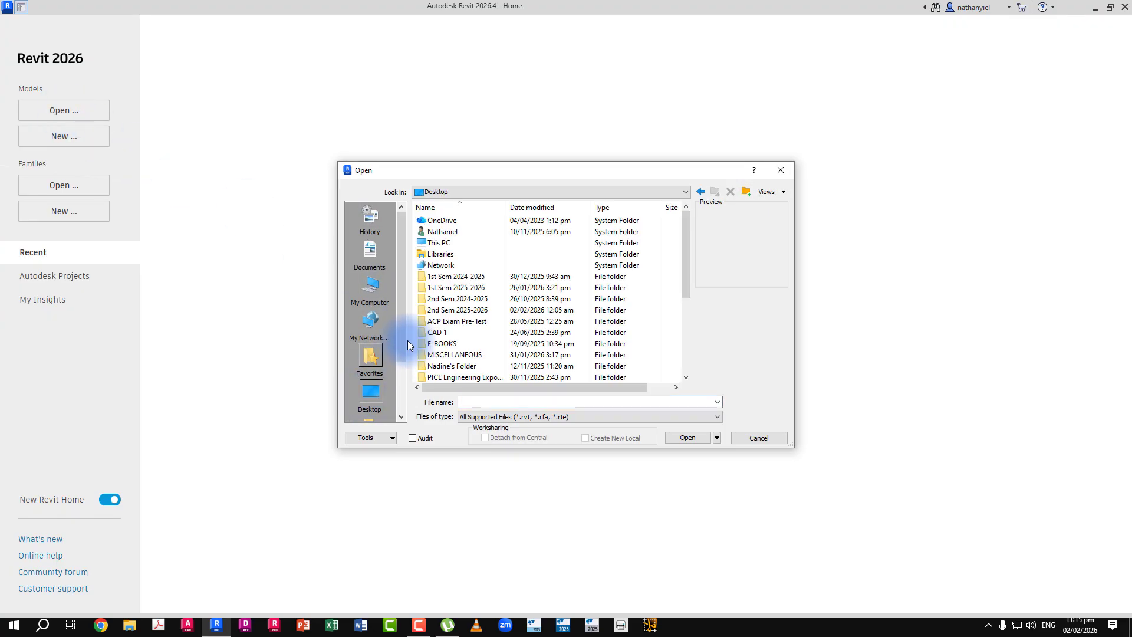
pyautogui.doubleClick(456, 310)
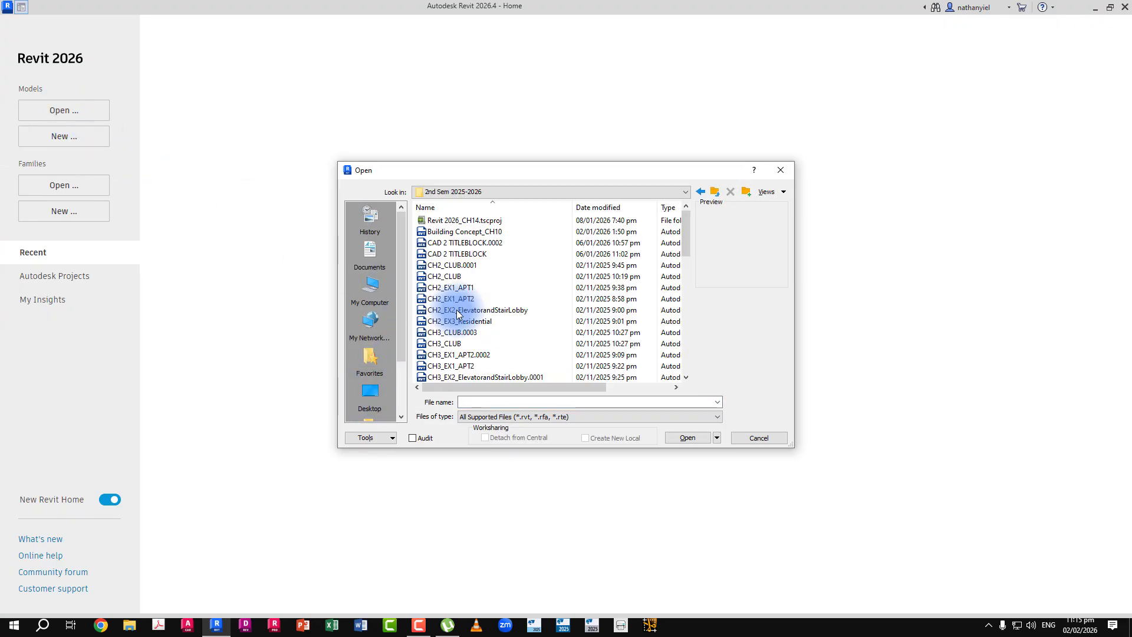
pyautogui.scroll(-1, 455, 309)
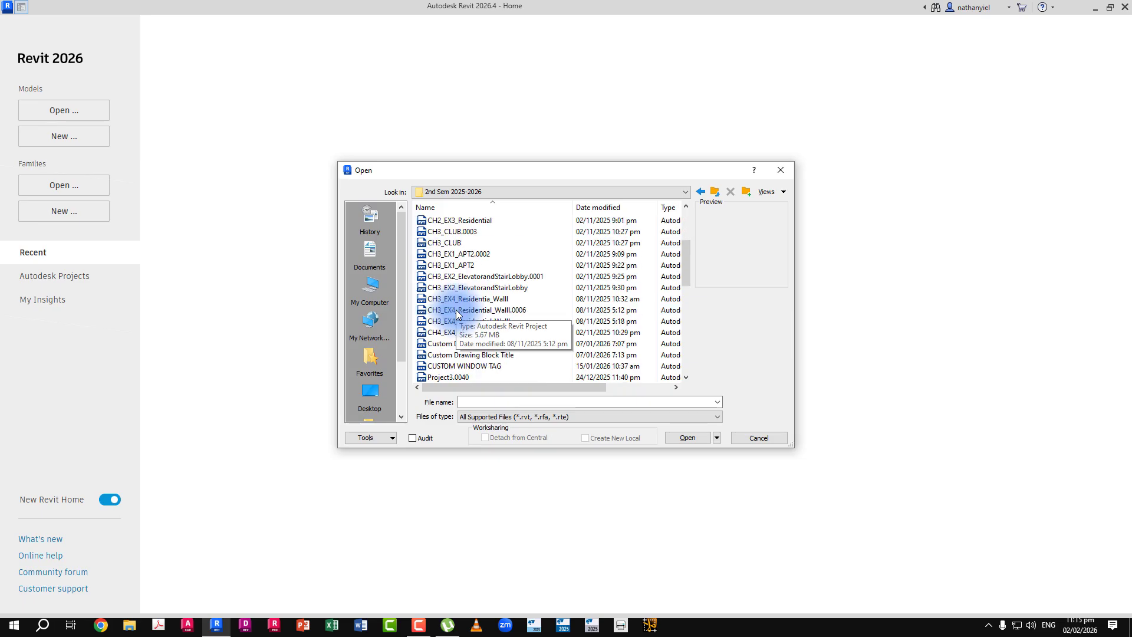
pyautogui.scroll(-3, 455, 309)
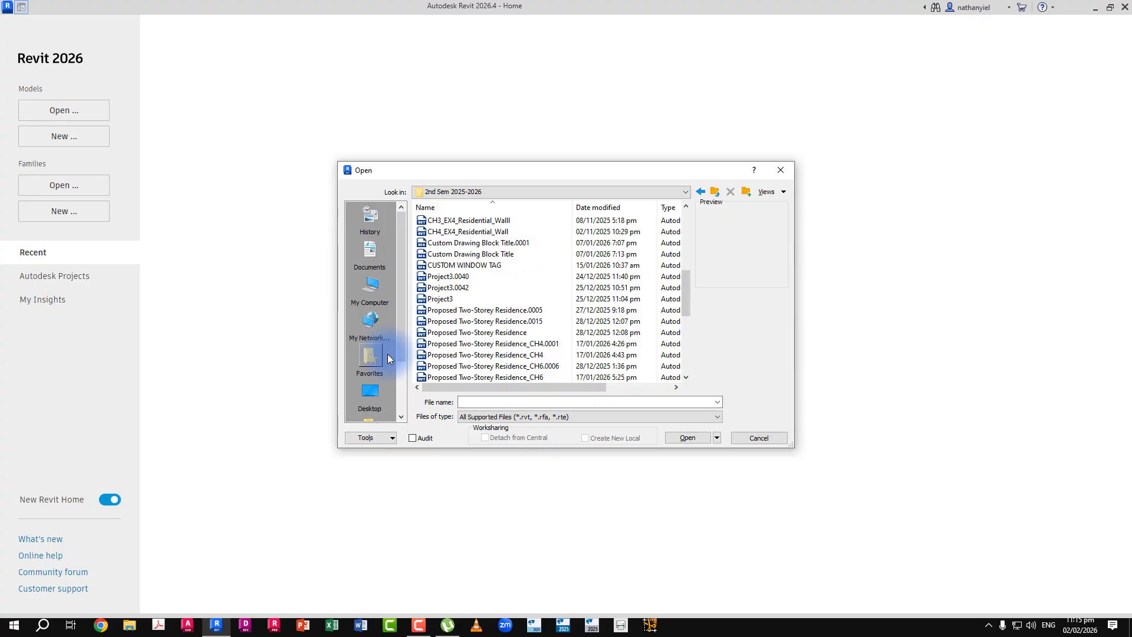
pyautogui.click(370, 396)
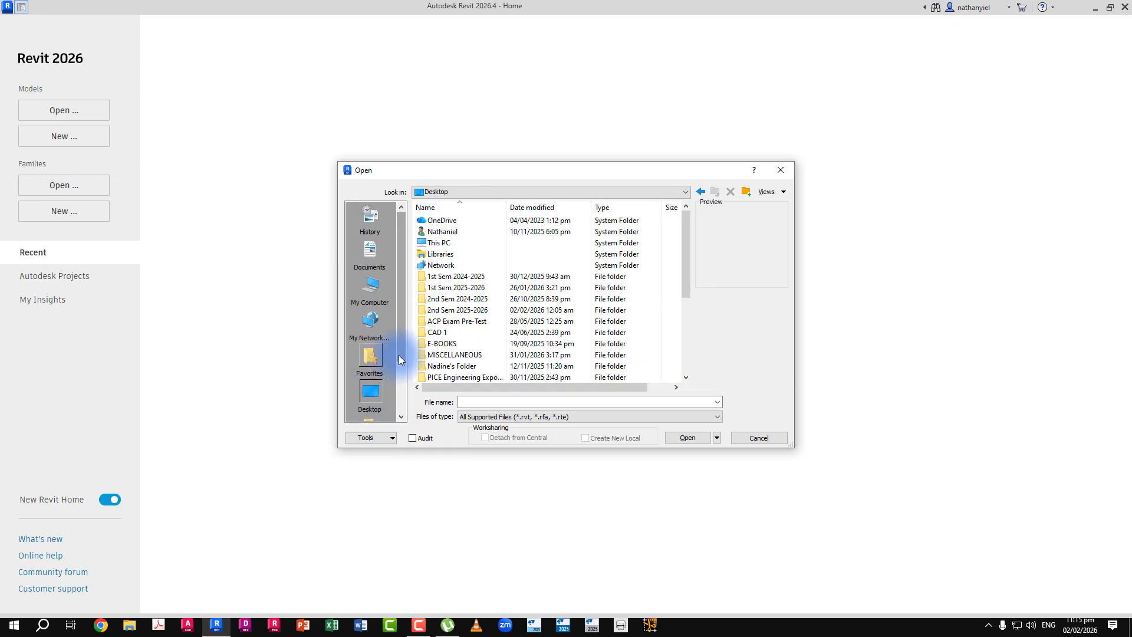
# - Open the project file Chapter 2 Revit 2026 from the Desktop folder
pyautogui.scroll(-3, 462, 336)
pyautogui.scroll(-1, 463, 338)
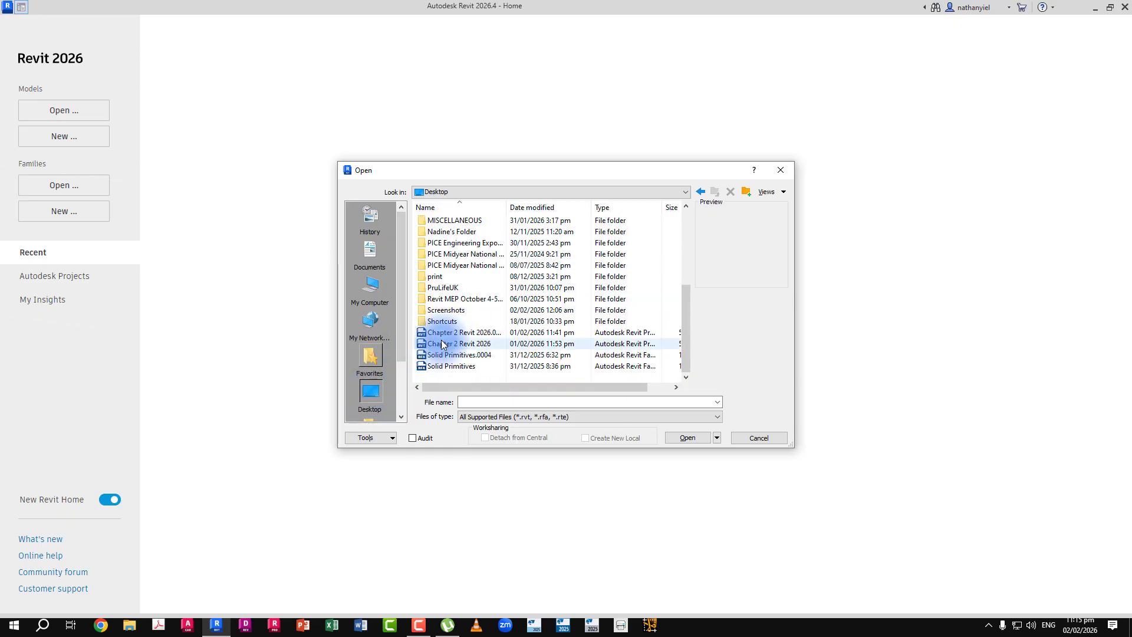
pyautogui.click(468, 347)
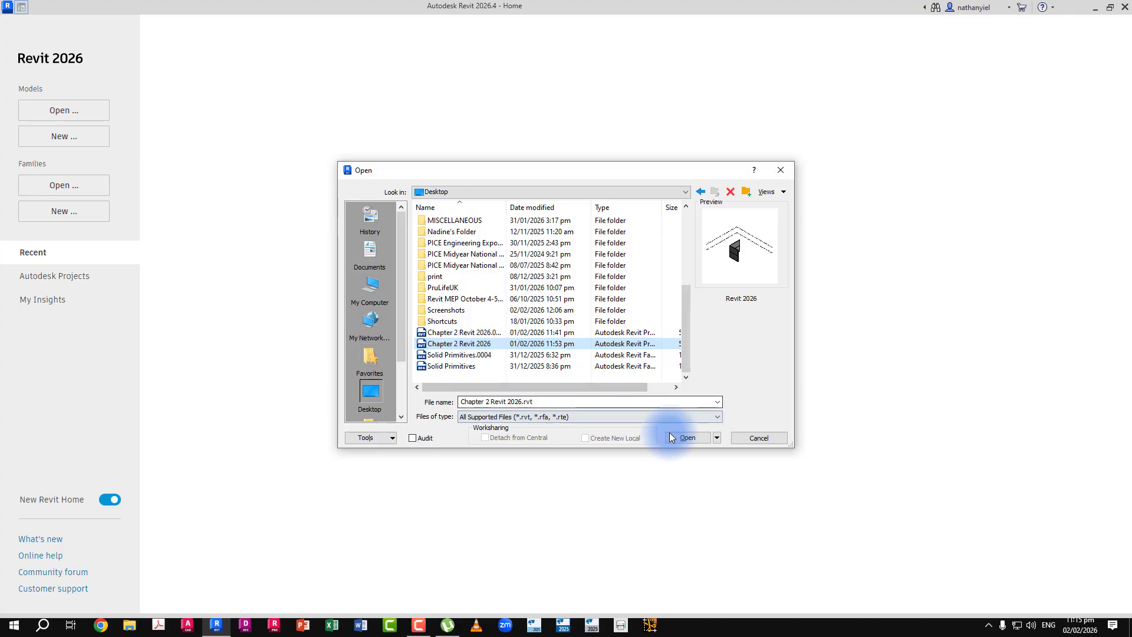
pyautogui.click(685, 438)
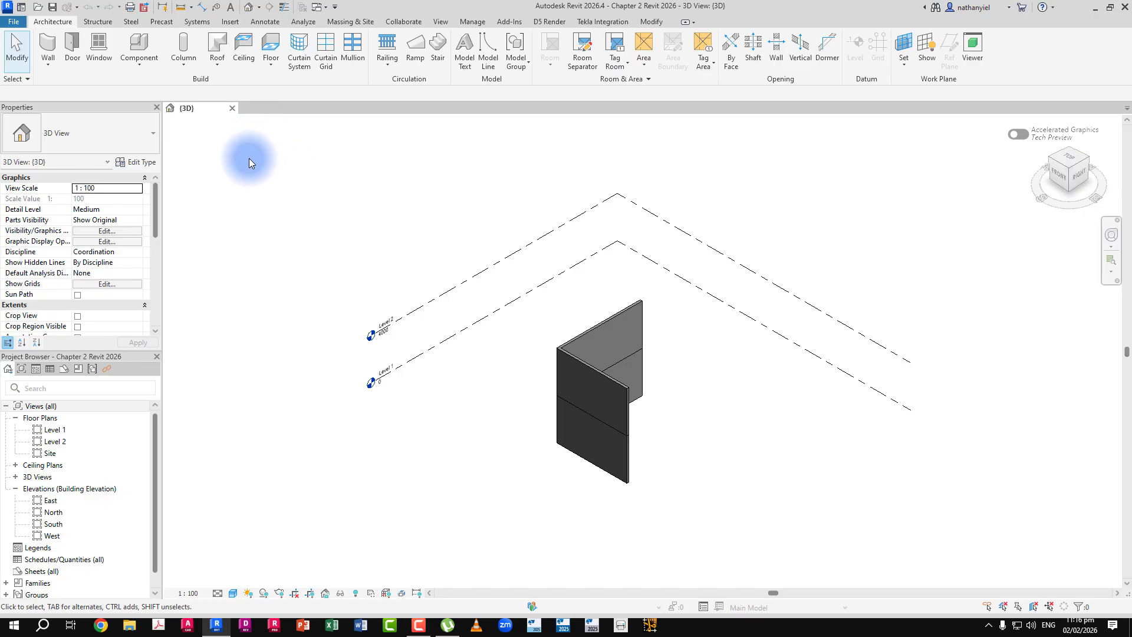
# - Open the Level 1 floor plan and delete the two existing Generic - 200mm walls along the house's west and south sides
pyautogui.doubleClick(55, 430)
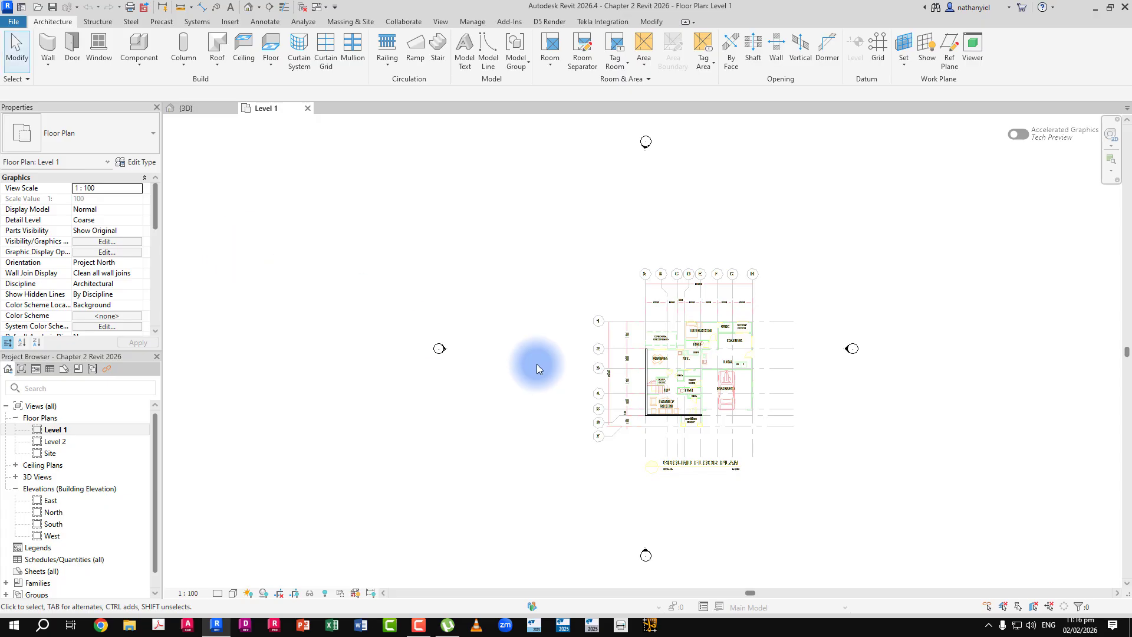
pyautogui.scroll(5, 687, 402)
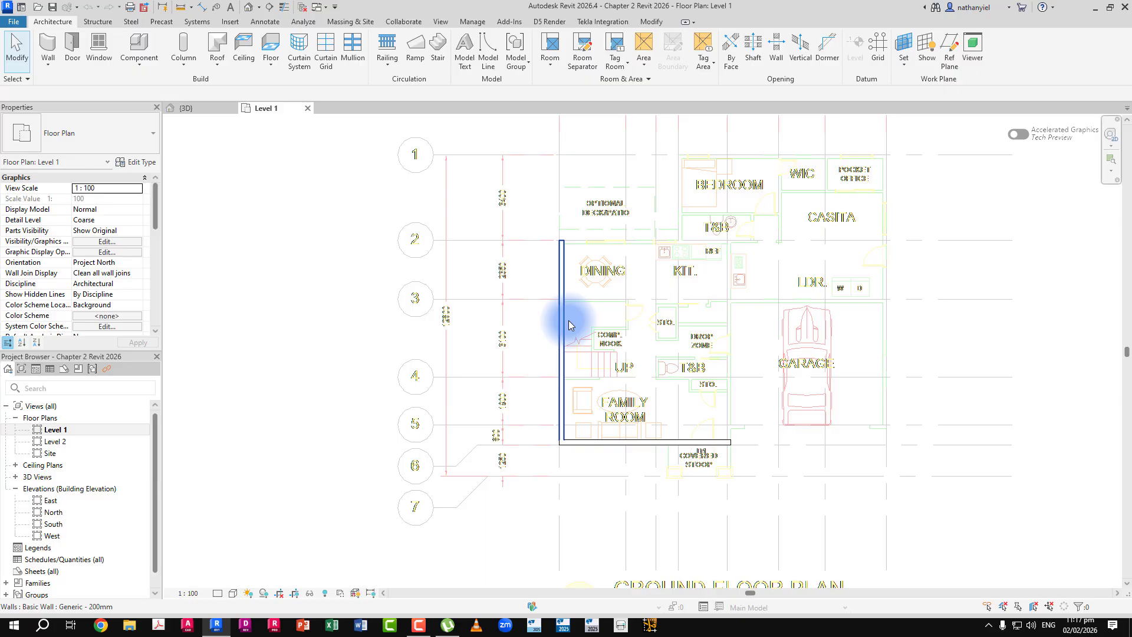
pyautogui.click(567, 327)
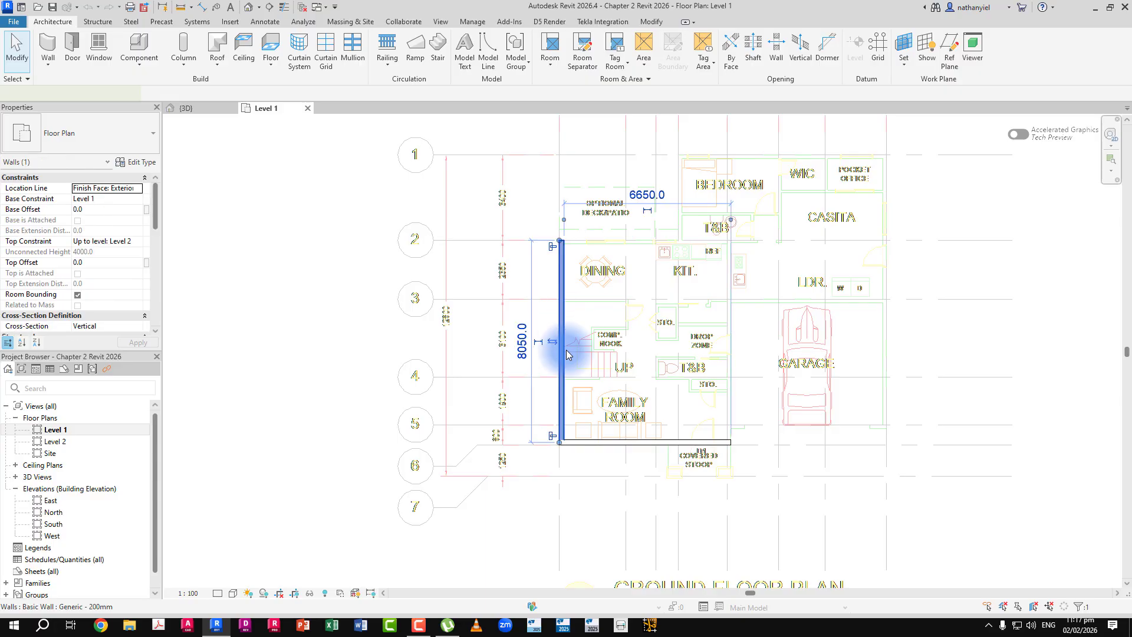
pyautogui.keyDown('ctrl'); pyautogui.click(589, 443); pyautogui.keyUp('ctrl')
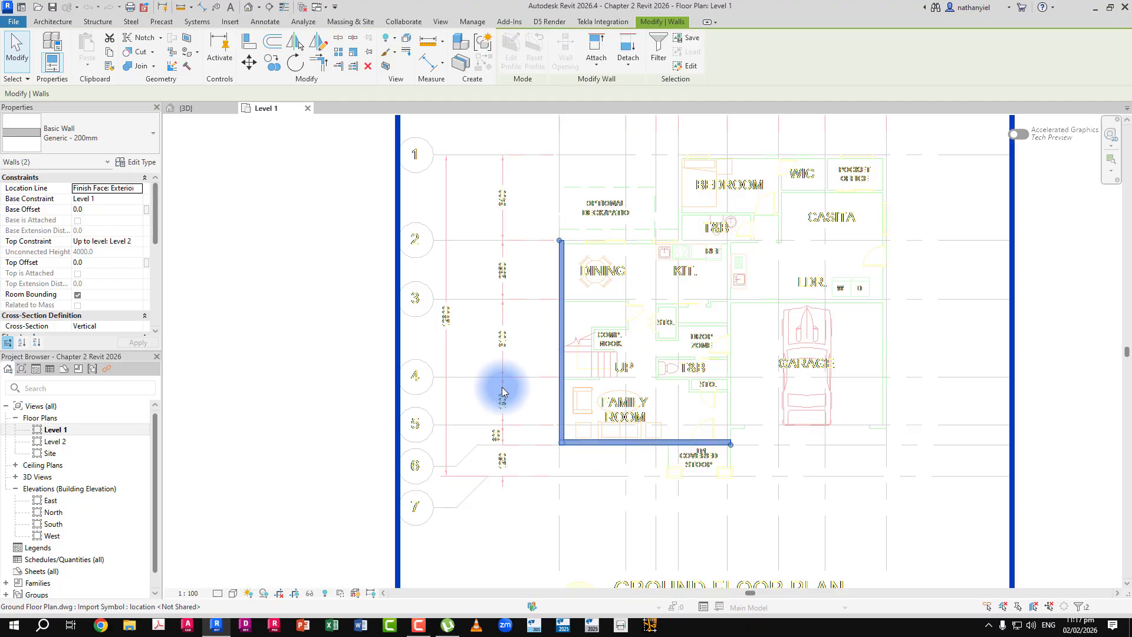
pyautogui.press('Delete')
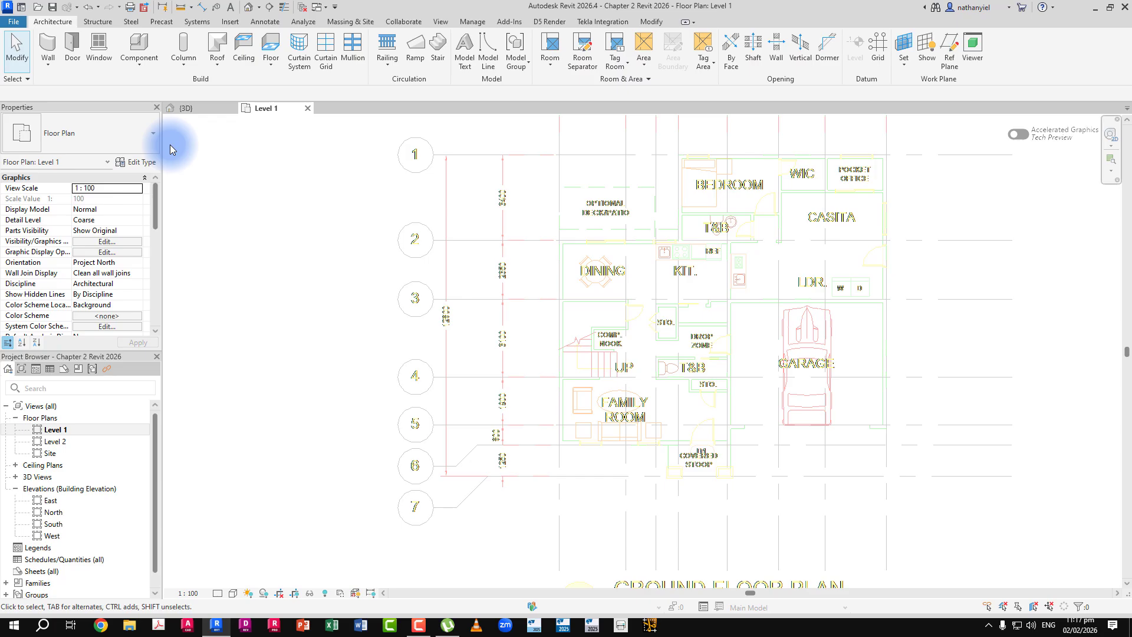
# - Examine the project templates listed in the File Locations options, particularly the Architectural Template
pyautogui.click(16, 26)
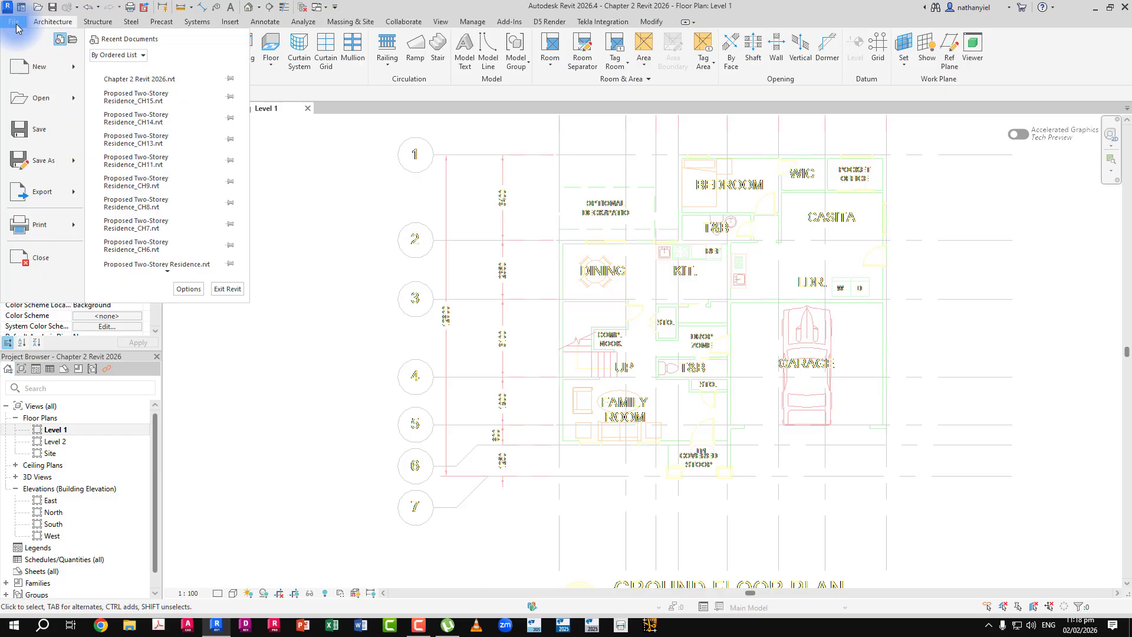
pyautogui.click(188, 290)
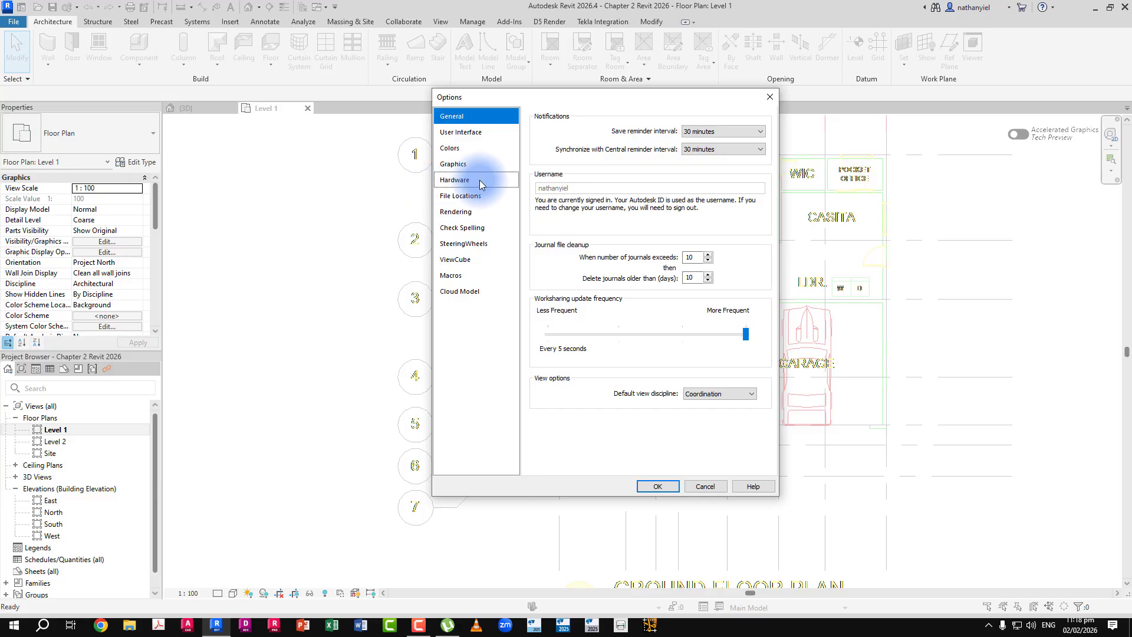
pyautogui.click(471, 198)
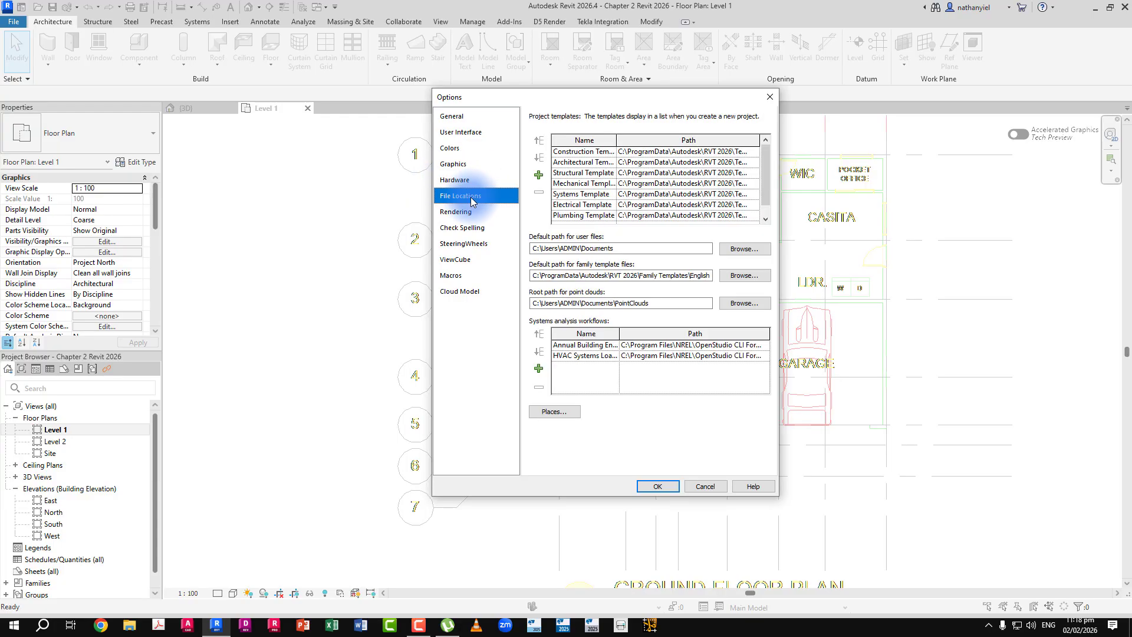
pyautogui.click(580, 164)
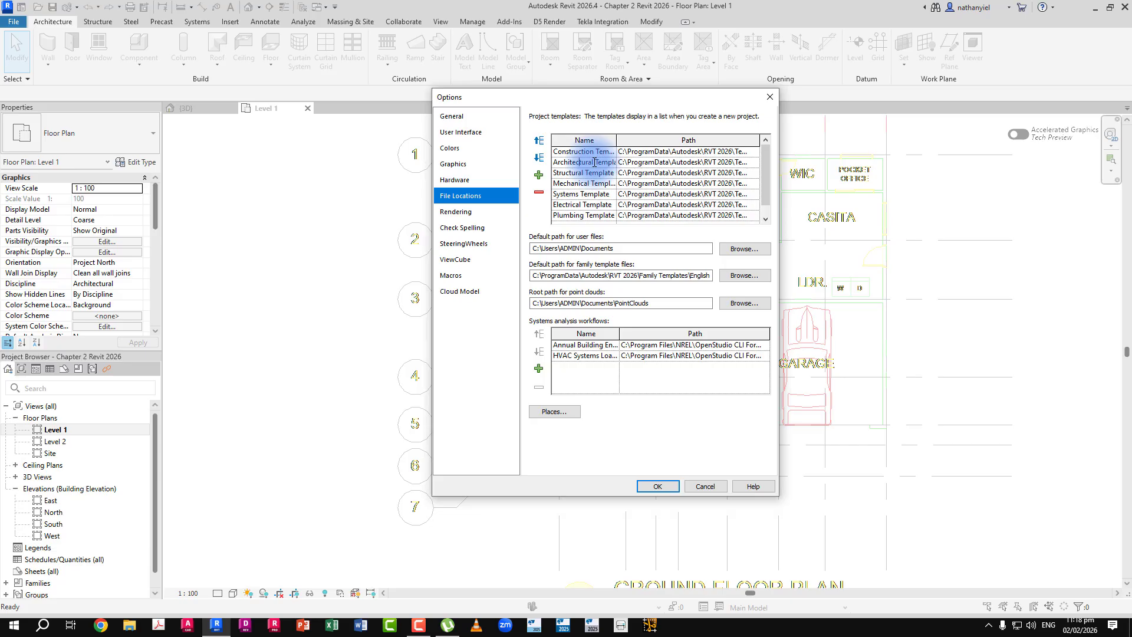
pyautogui.moveTo(554, 162); pyautogui.dragTo(617, 164)
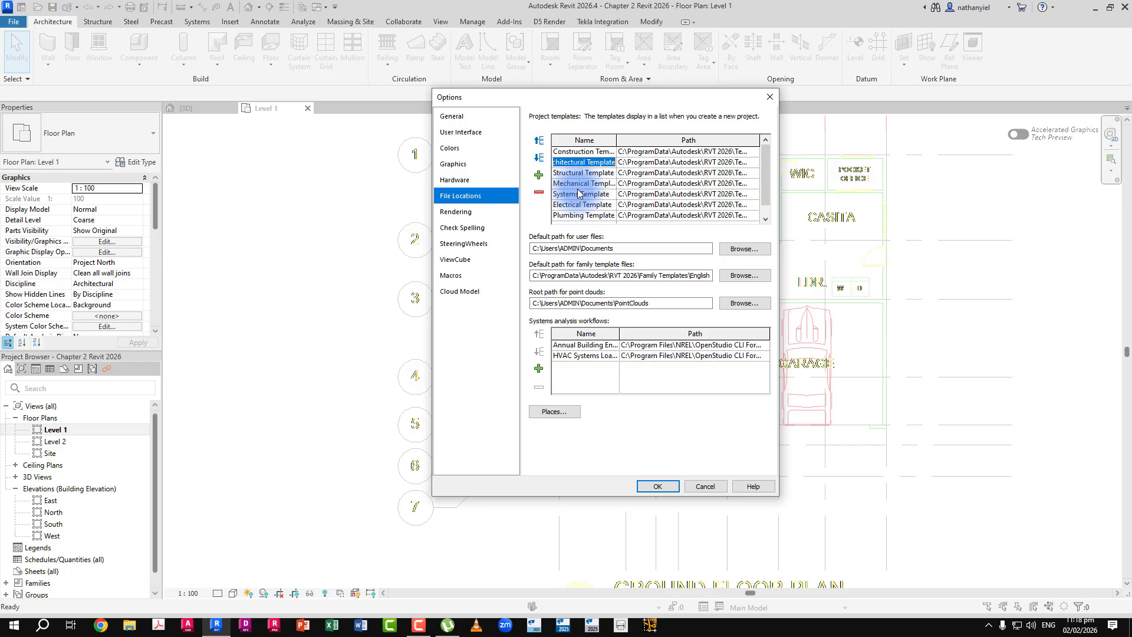
pyautogui.click(659, 486)
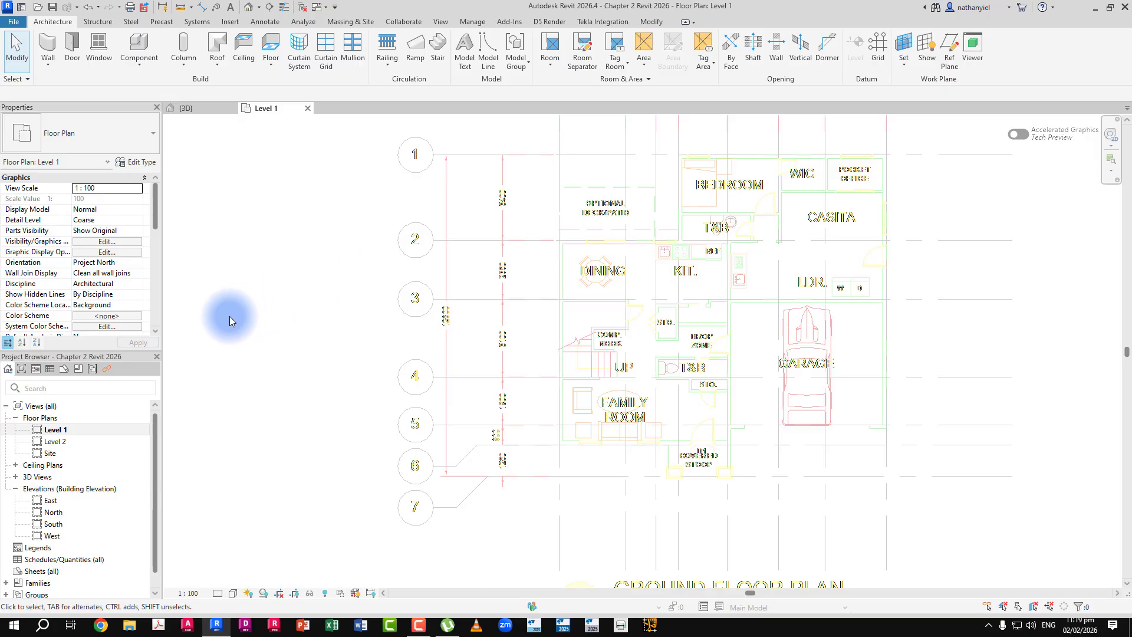
# - Open the Level 2 floor plan and delete the two existing walls along the west and south sides
pyautogui.click(56, 443)
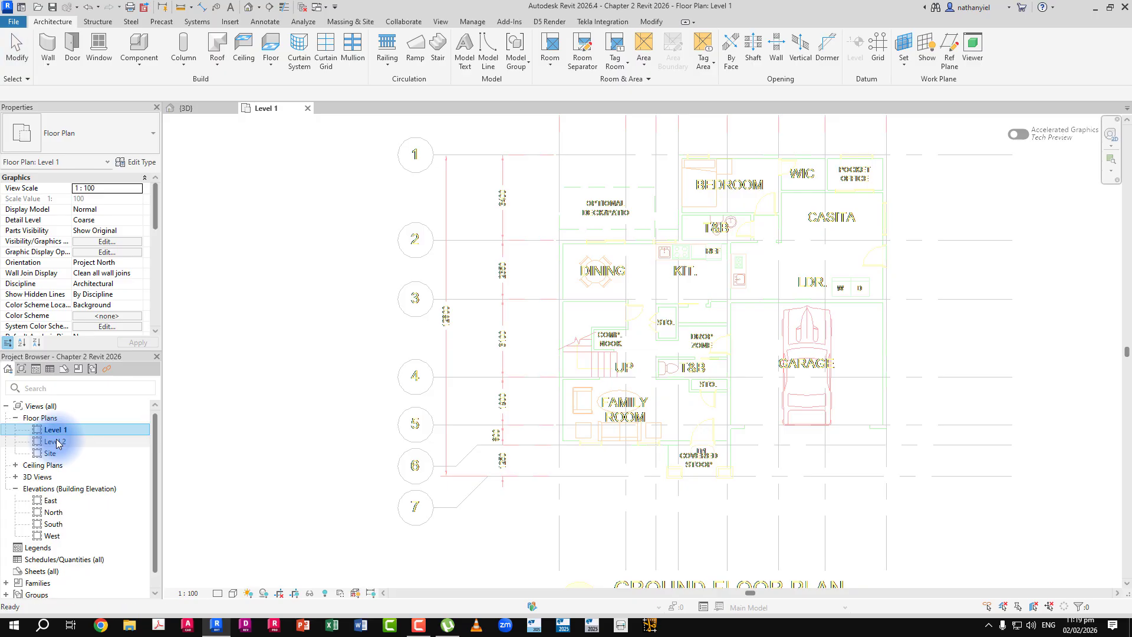
pyautogui.click(70, 441)
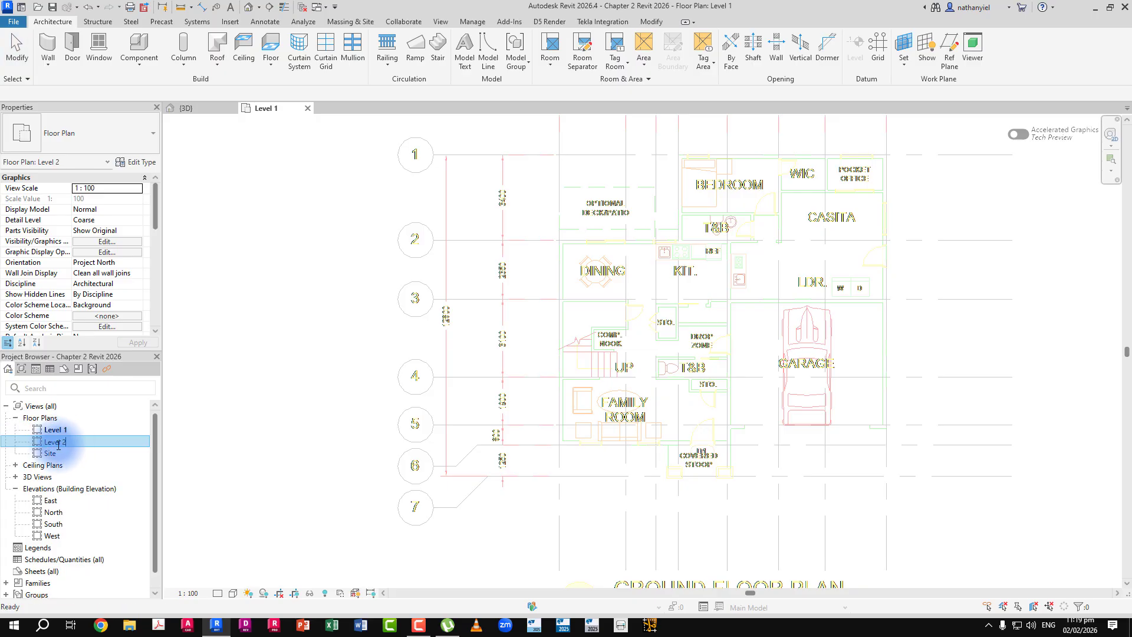
pyautogui.click(83, 443)
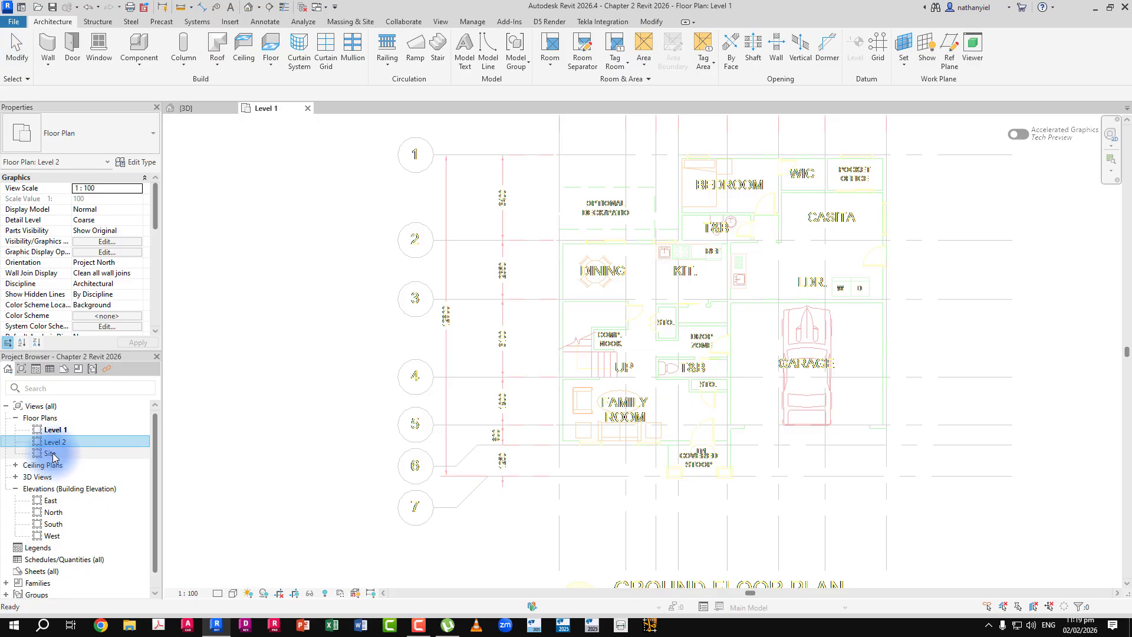
pyautogui.doubleClick(58, 441)
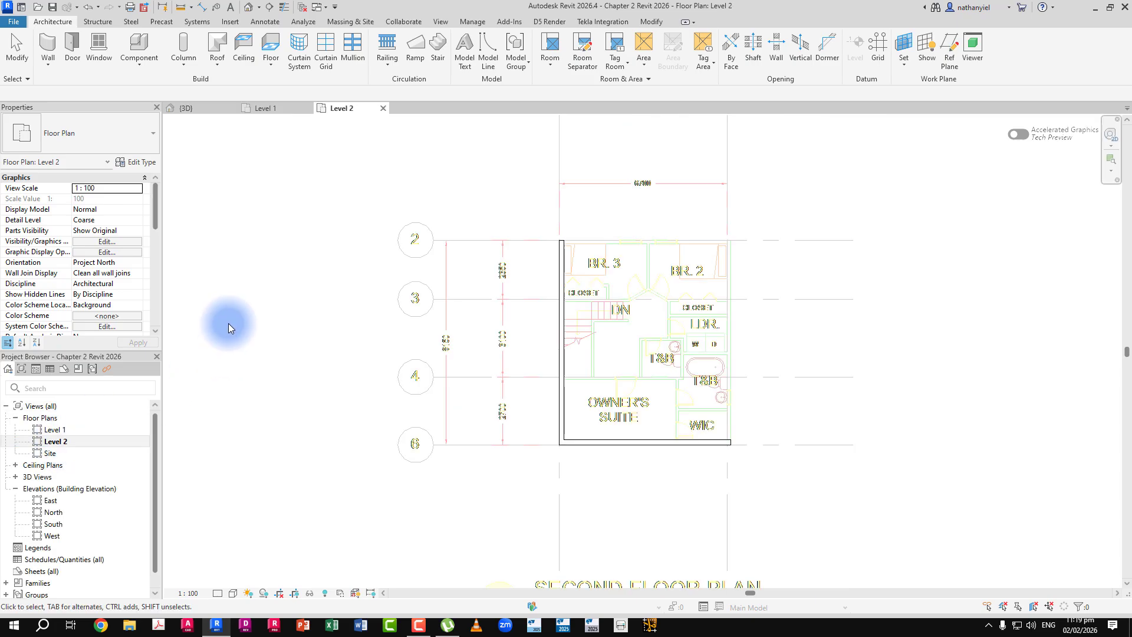
pyautogui.click(560, 332)
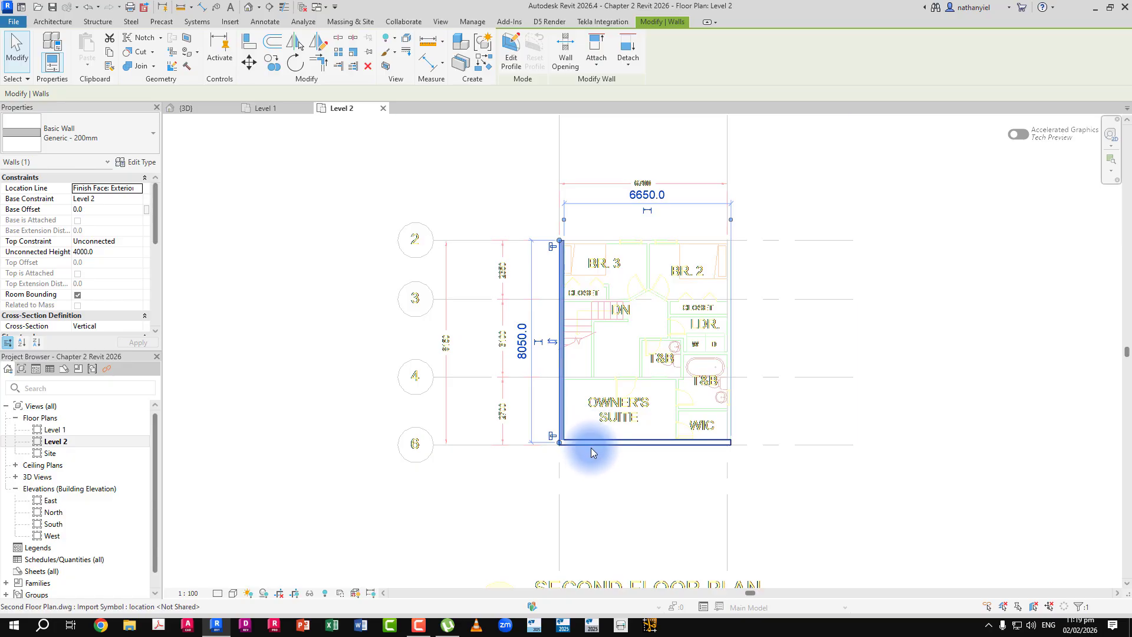
pyautogui.keyDown('ctrl'); pyautogui.click(592, 445); pyautogui.keyUp('ctrl')
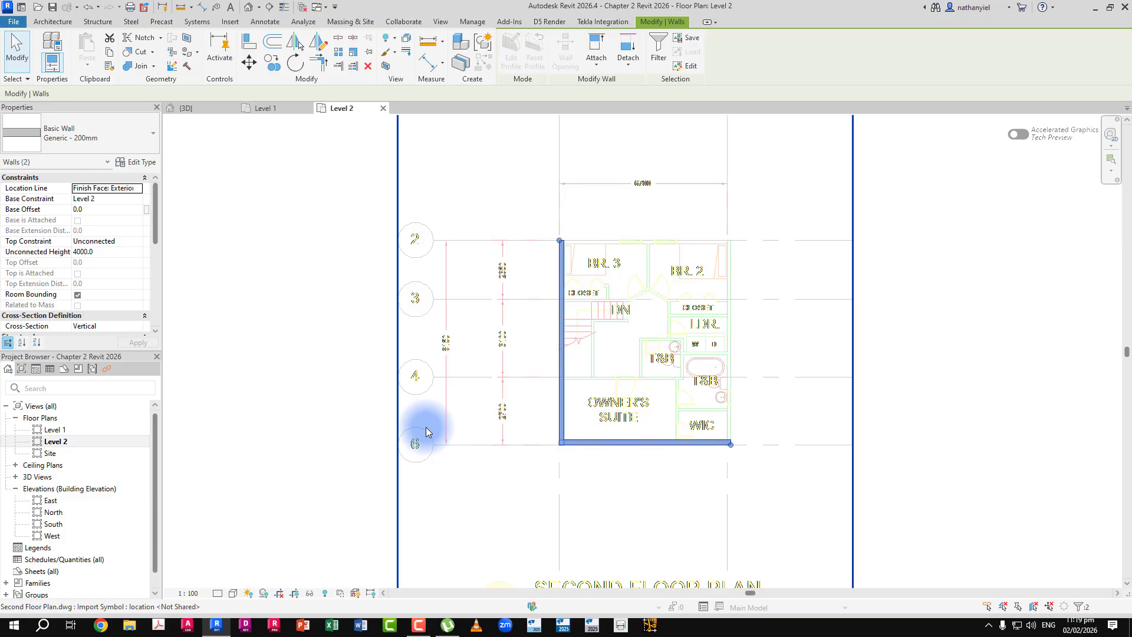
pyautogui.press('Escape')
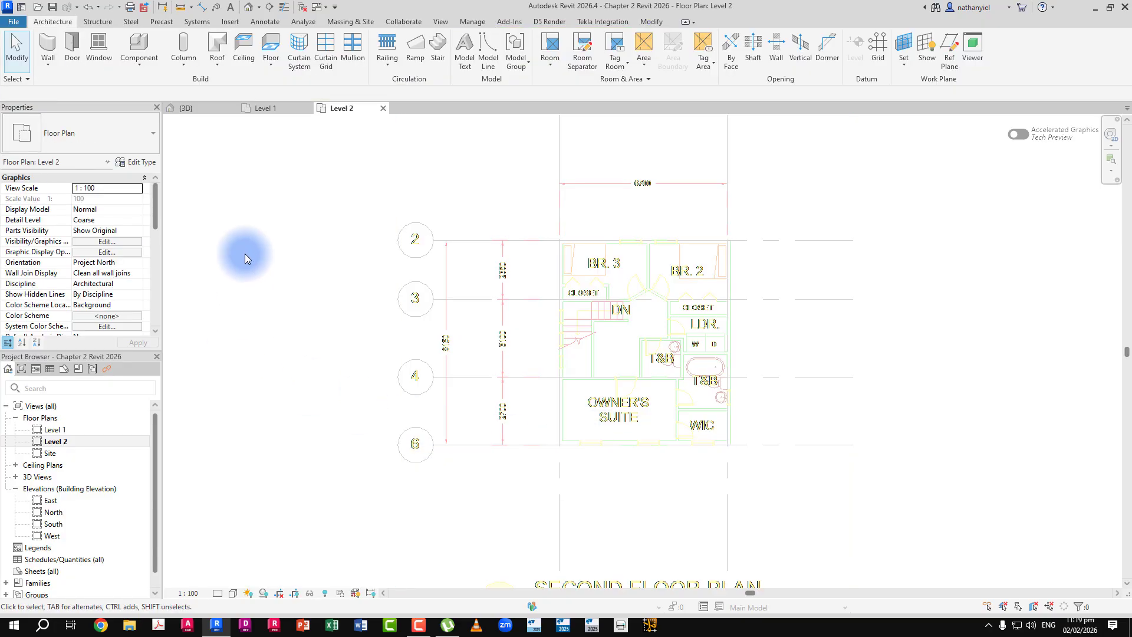
# - Return to the Level 1 floor plan and start placing an architectural wall
pyautogui.click(267, 112)
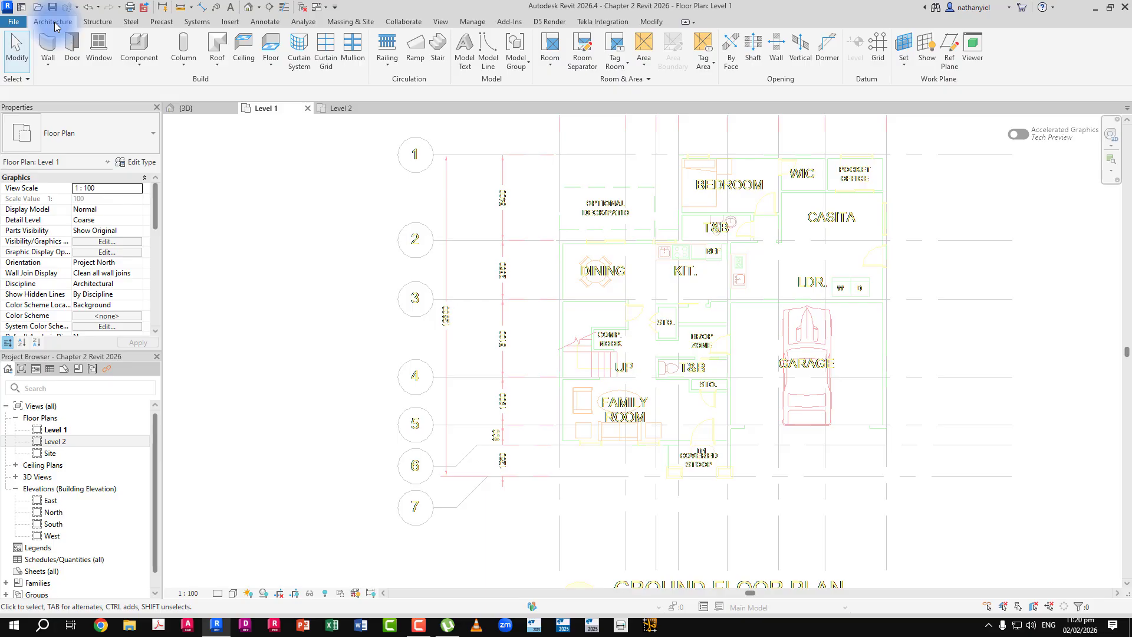
pyautogui.click(45, 65)
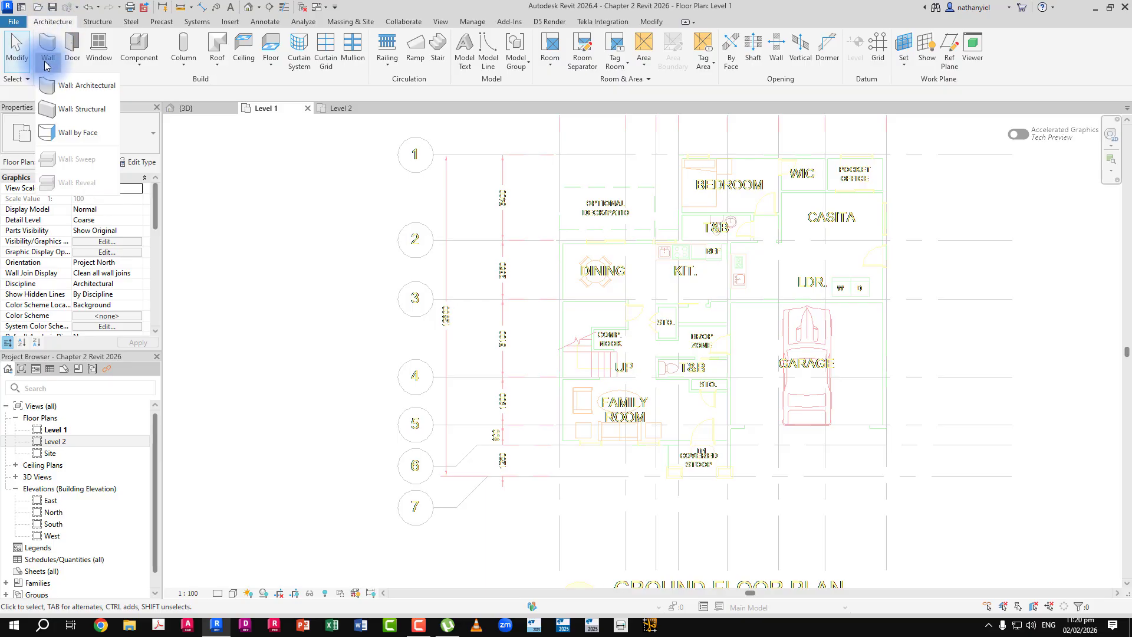
pyautogui.click(97, 93)
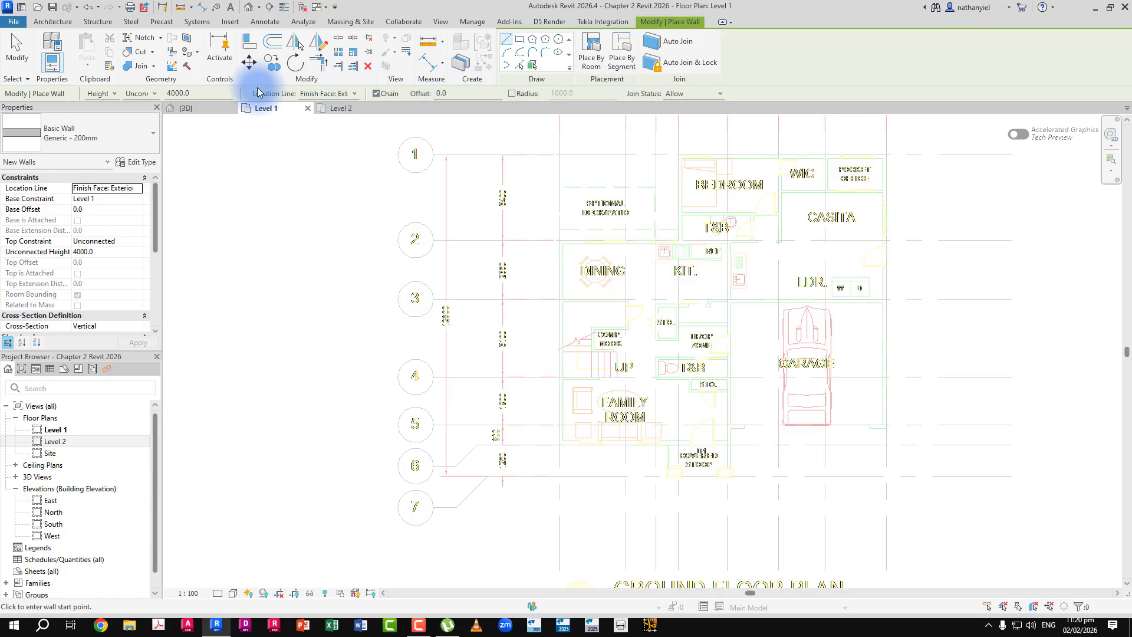
# - Try the Depth option for the new walls, restore Height, and dismiss the default wall settings warning
pyautogui.click(112, 93)
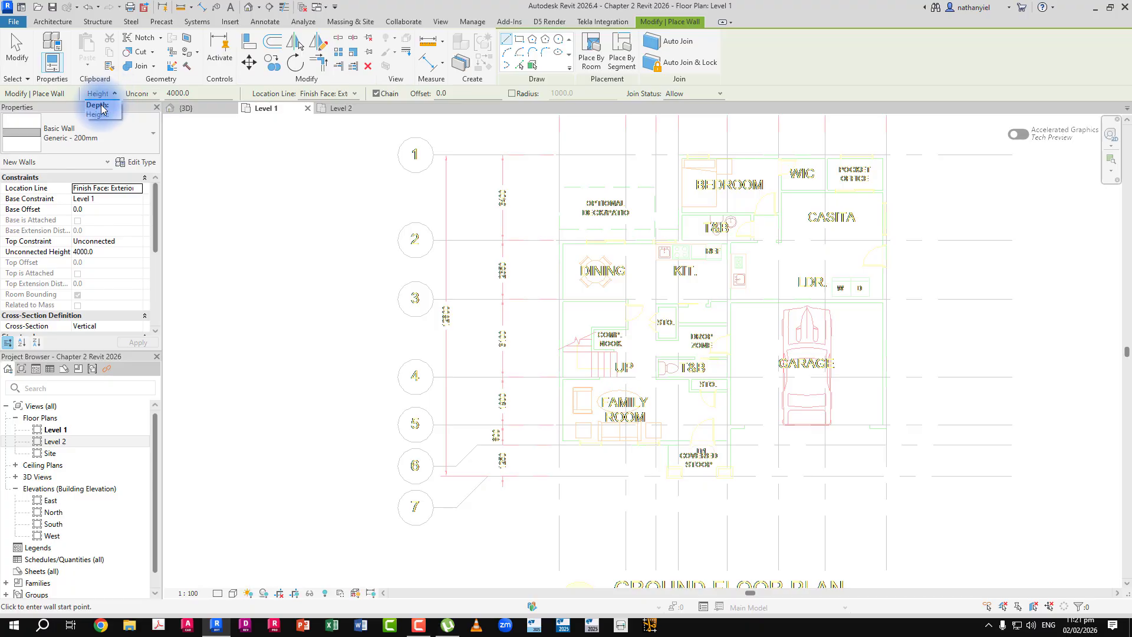
pyautogui.click(99, 106)
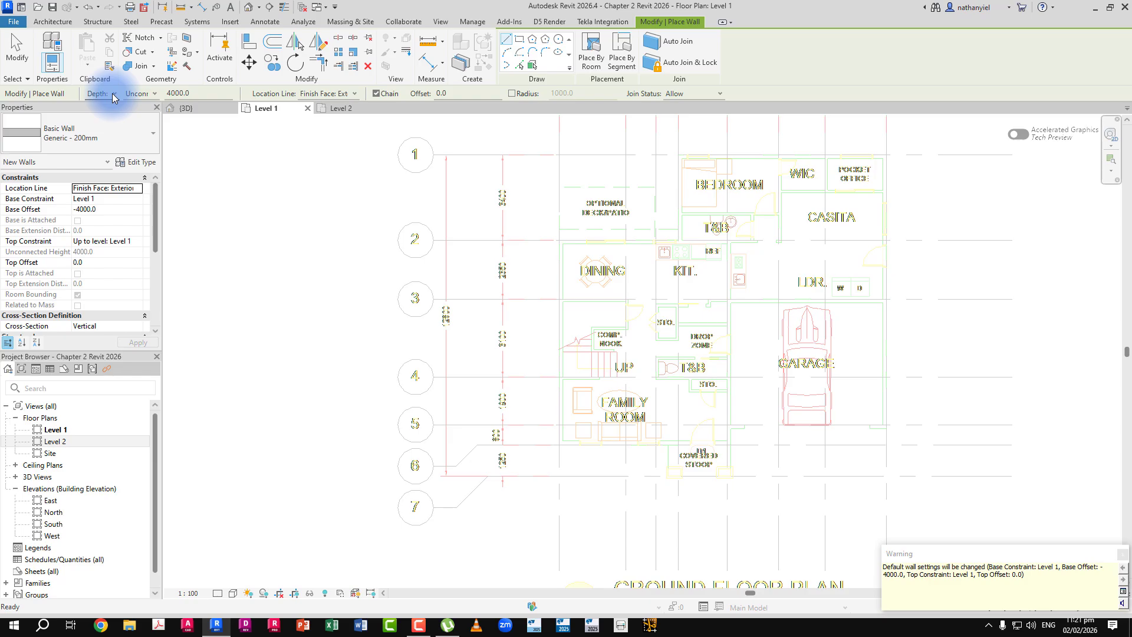
pyautogui.click(112, 93)
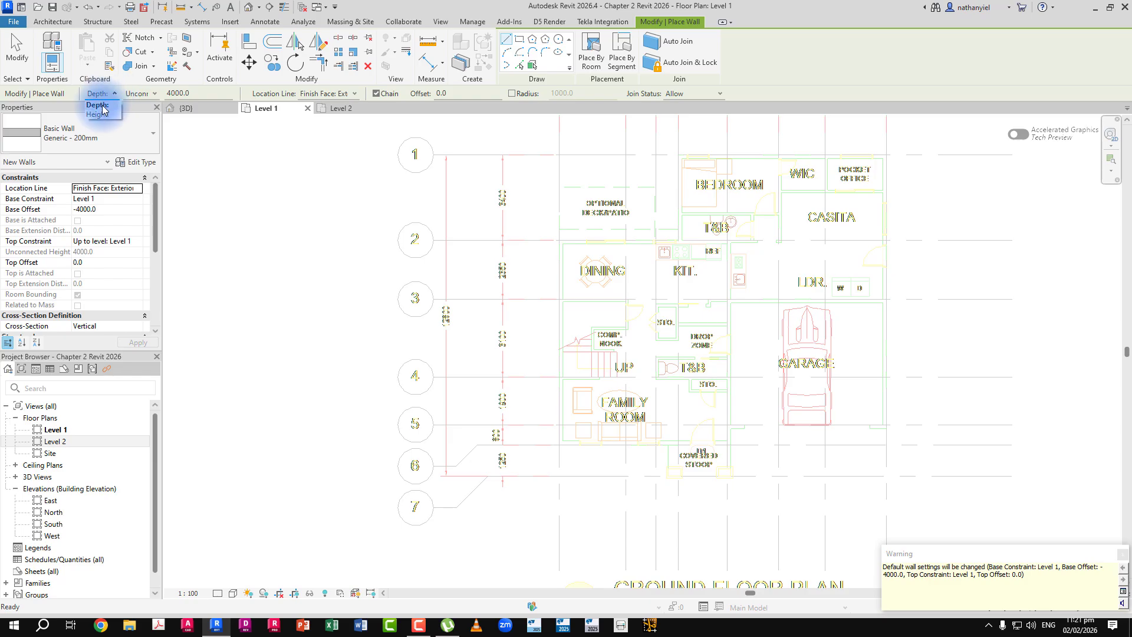
pyautogui.click(99, 118)
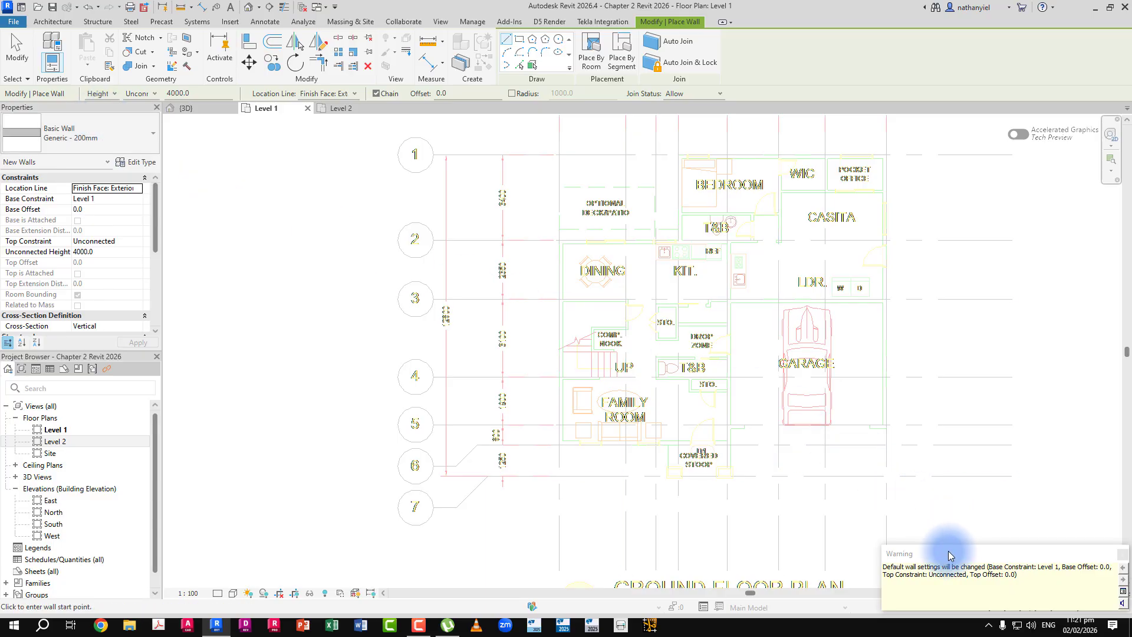
pyautogui.click(1122, 557)
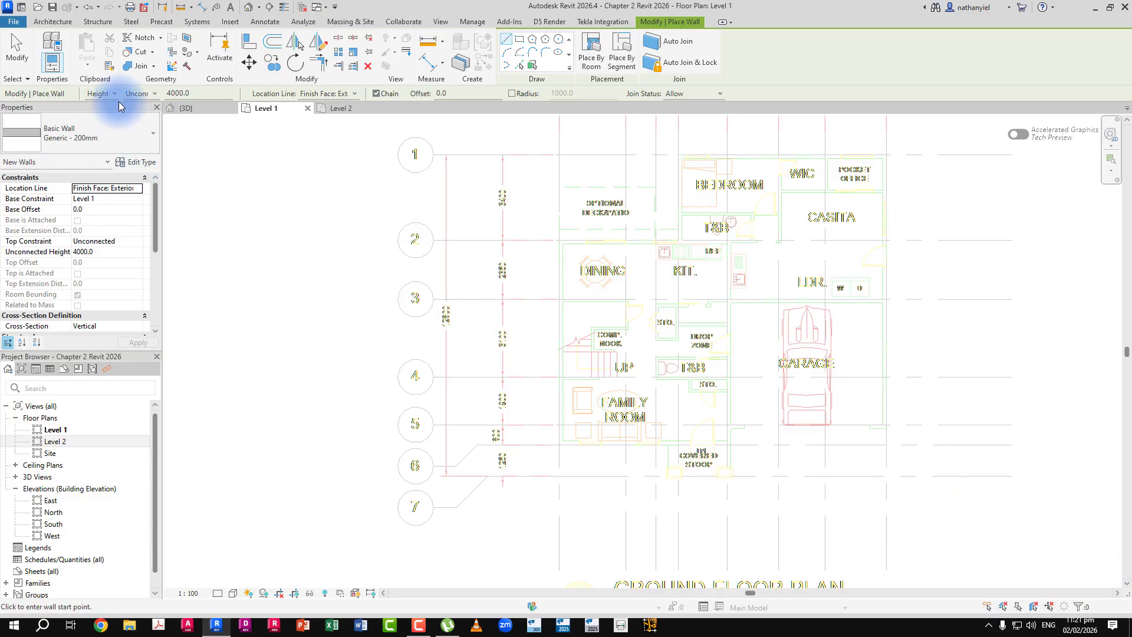
# - Set the new walls' height up to Level 2 and the location line to Finish Face: Exterior
pyautogui.click(155, 94)
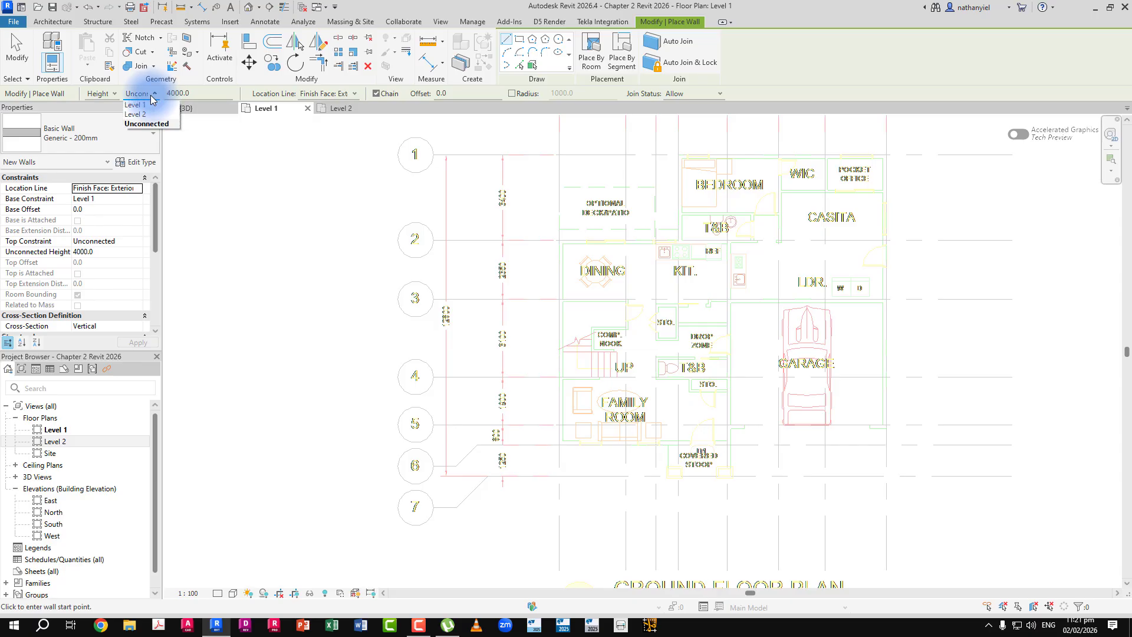
pyautogui.click(138, 115)
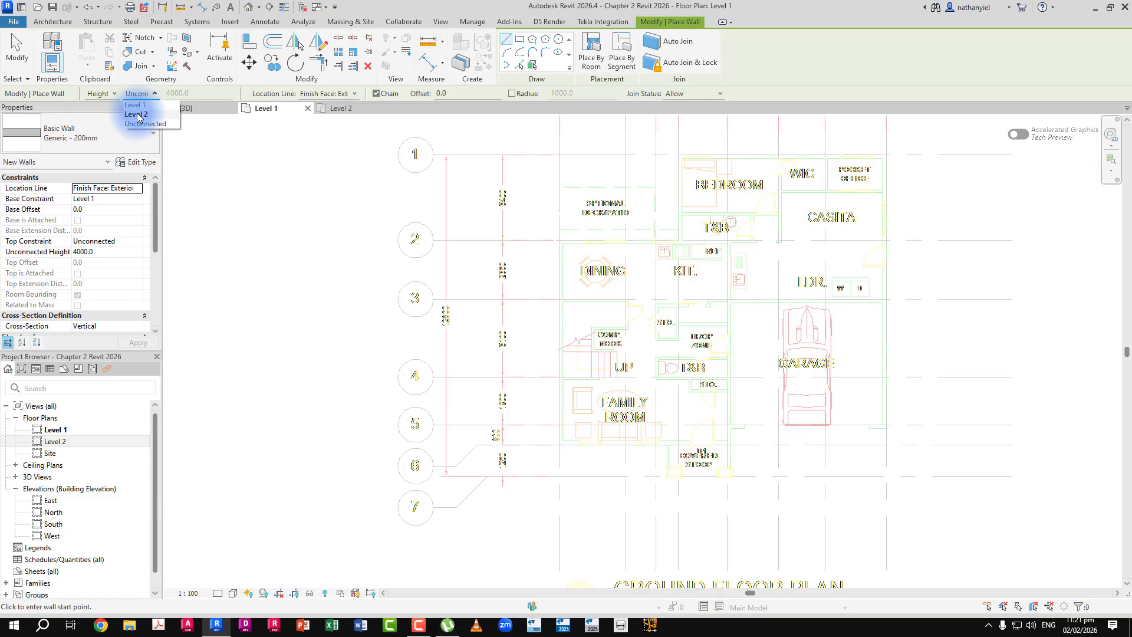
pyautogui.click(137, 115)
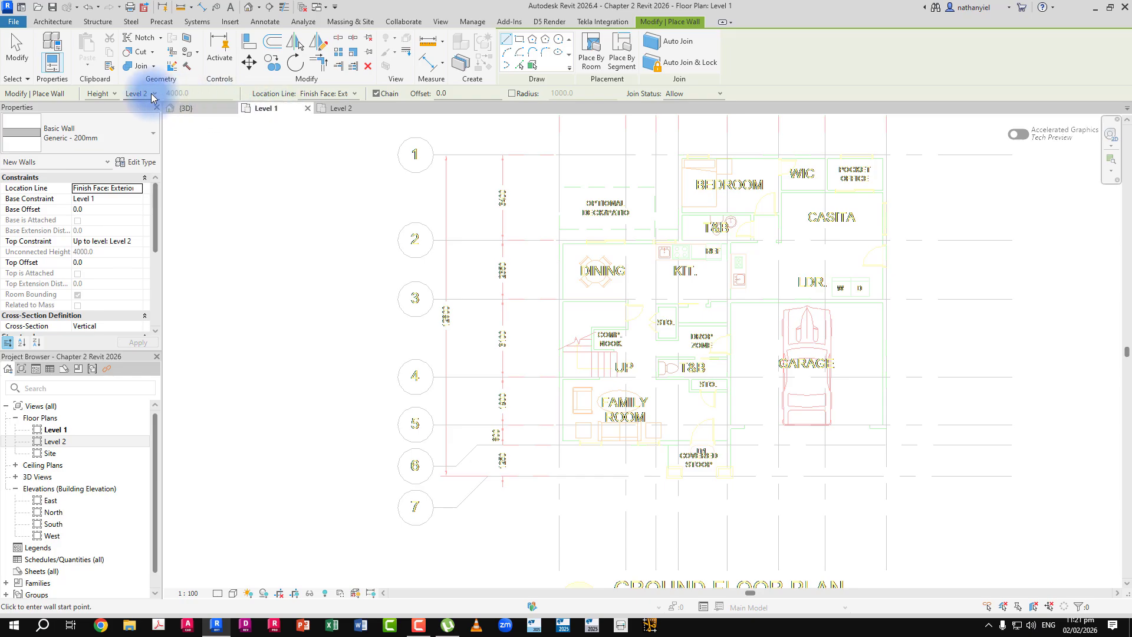
pyautogui.click(338, 96)
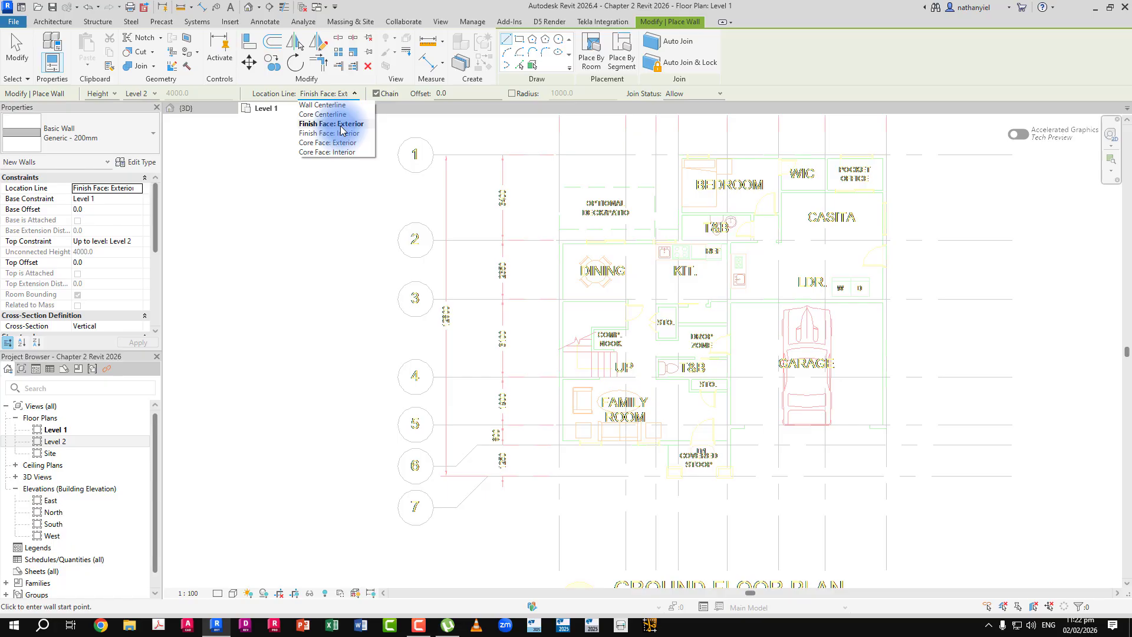
pyautogui.click(340, 124)
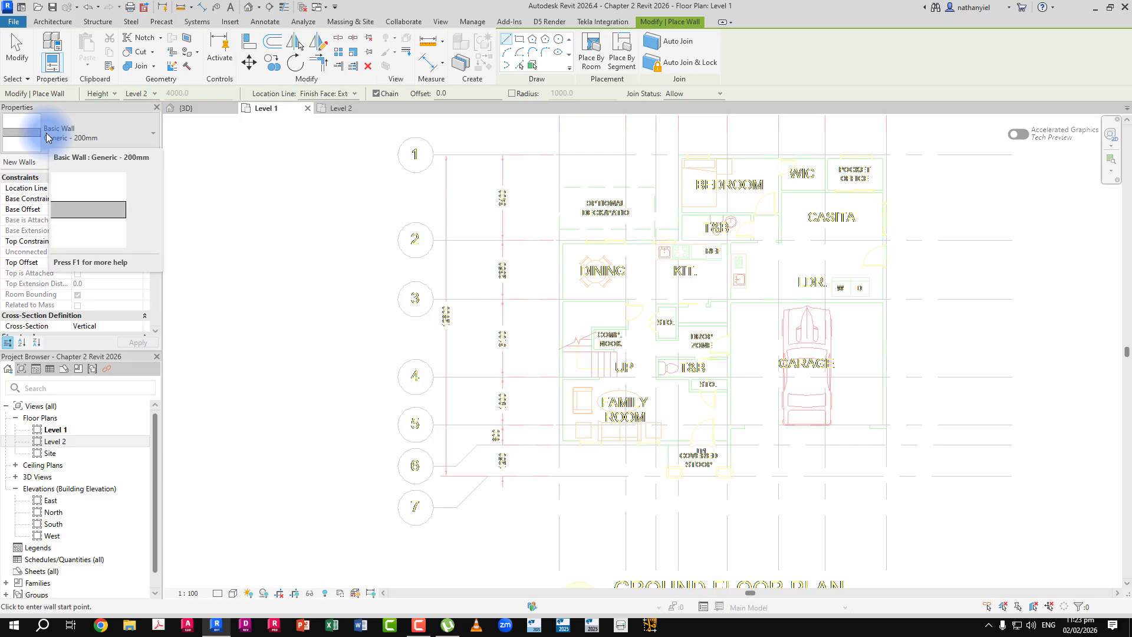
# - Examine the available basic, curtain and stacked wall types, and choose Generic - 200mm
pyautogui.click(105, 129)
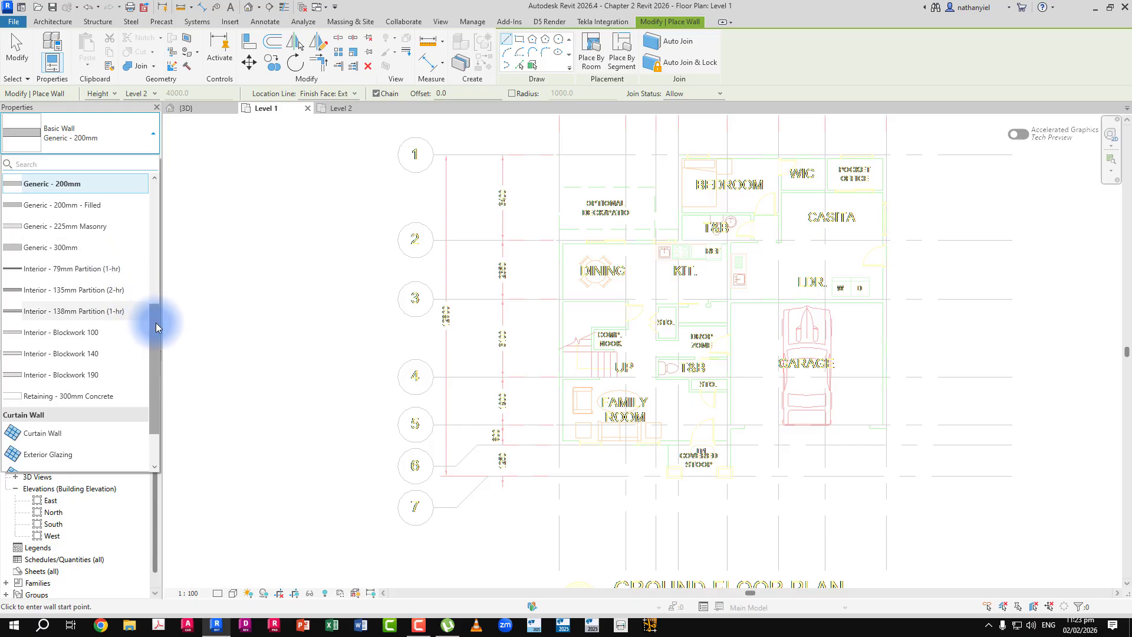
pyautogui.moveTo(156, 318); pyautogui.dragTo(165, 200)
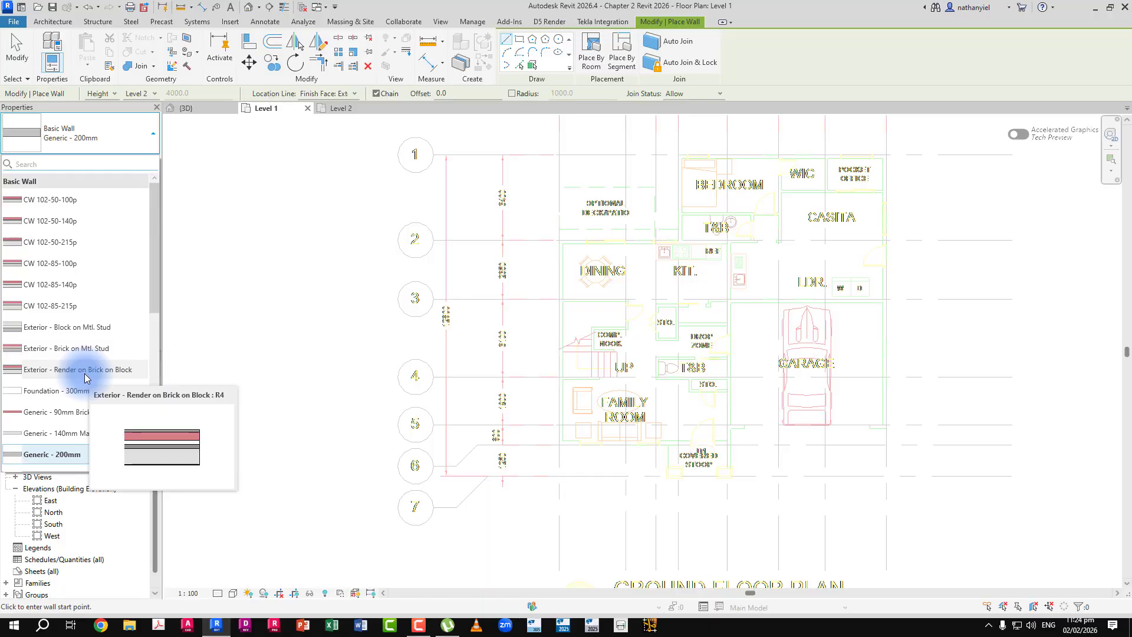
pyautogui.scroll(-2, 85, 363)
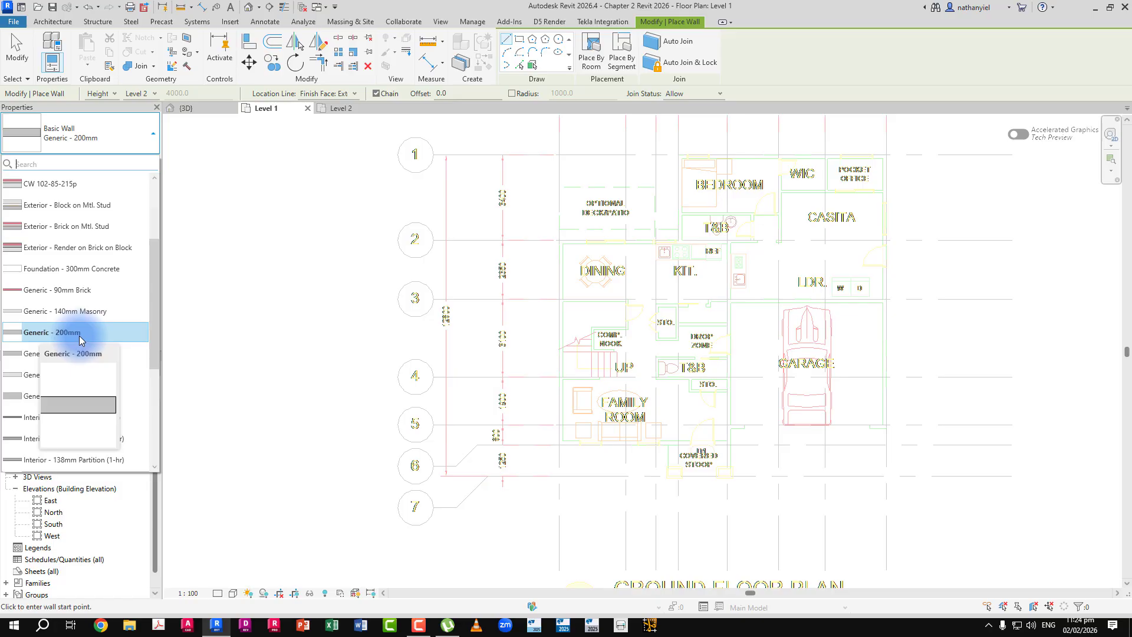
pyautogui.scroll(-1, 49, 374)
pyautogui.scroll(-1, 49, 373)
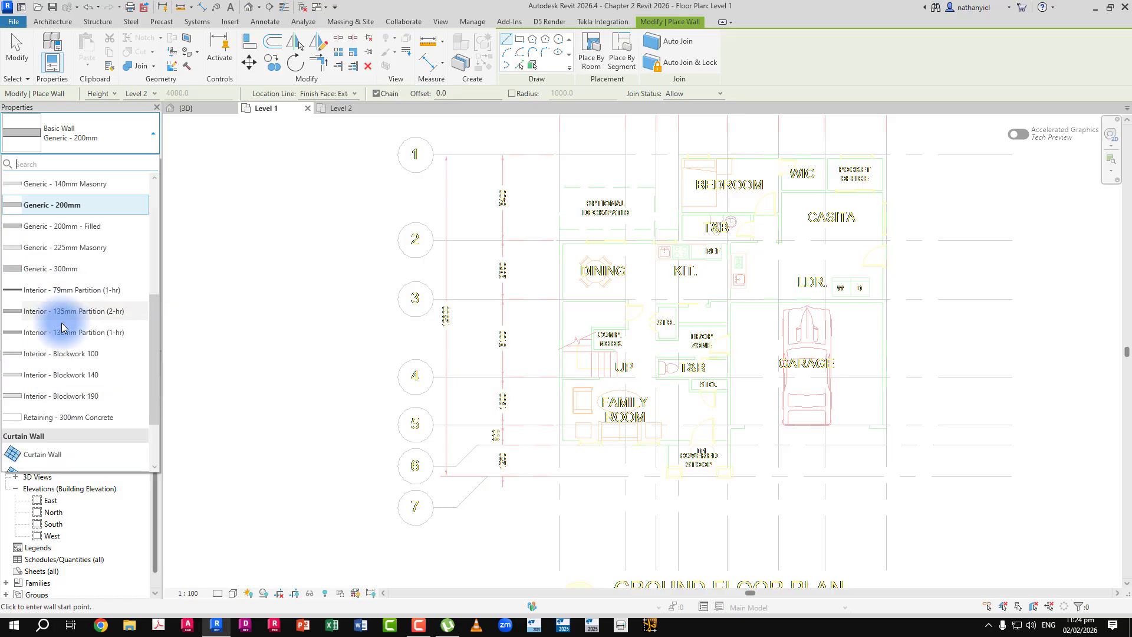
pyautogui.scroll(-1, 63, 354)
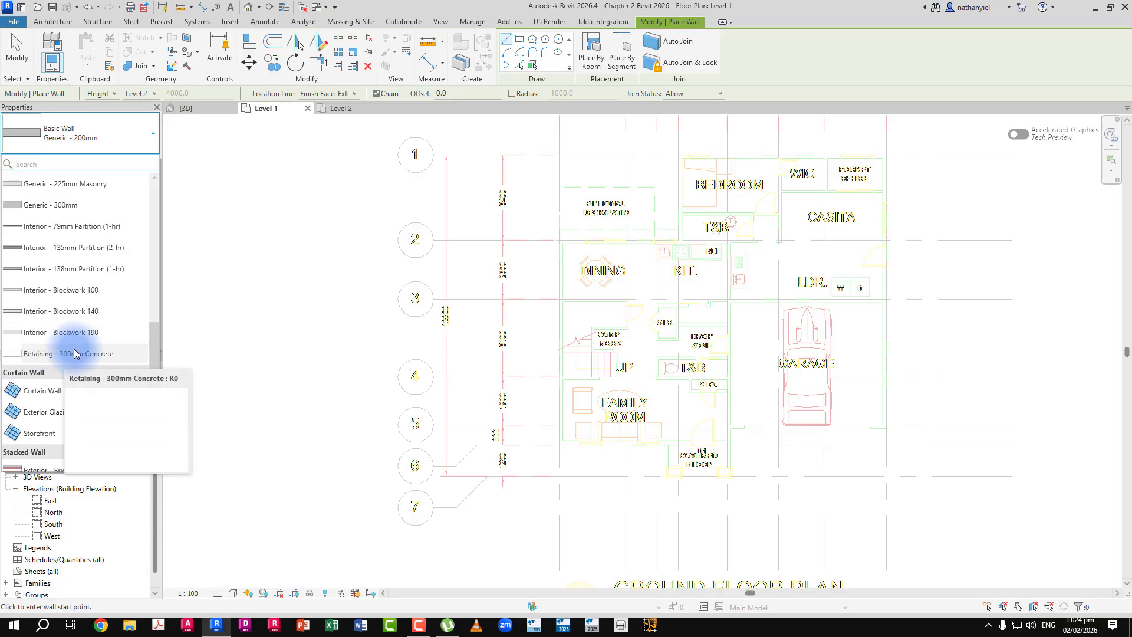
pyautogui.scroll(-1, 74, 353)
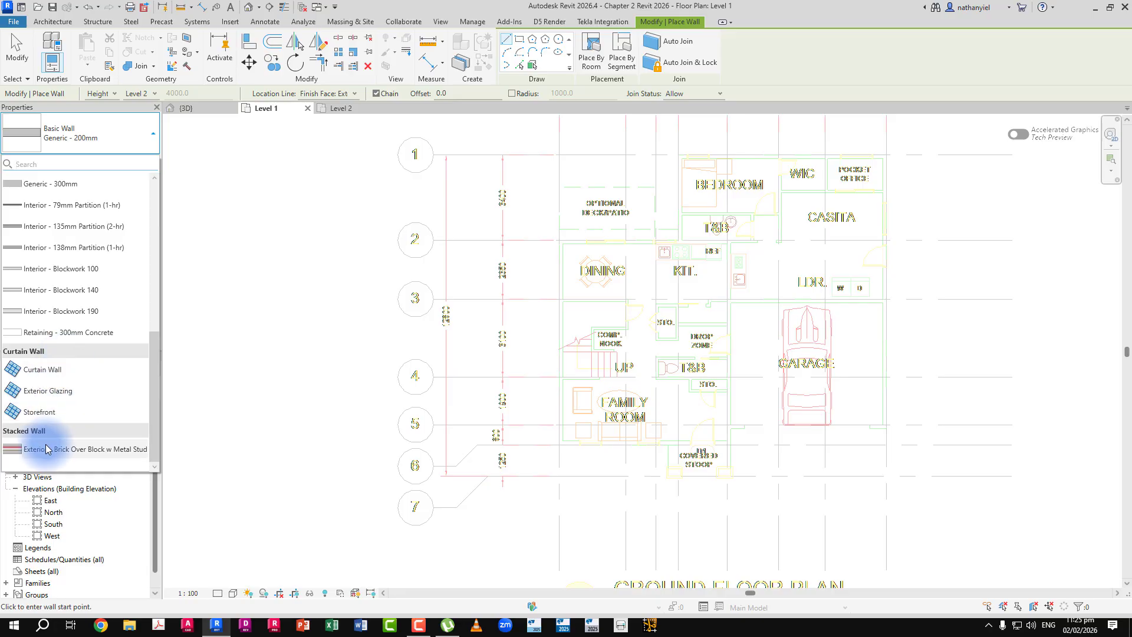
pyautogui.moveTo(47, 449)
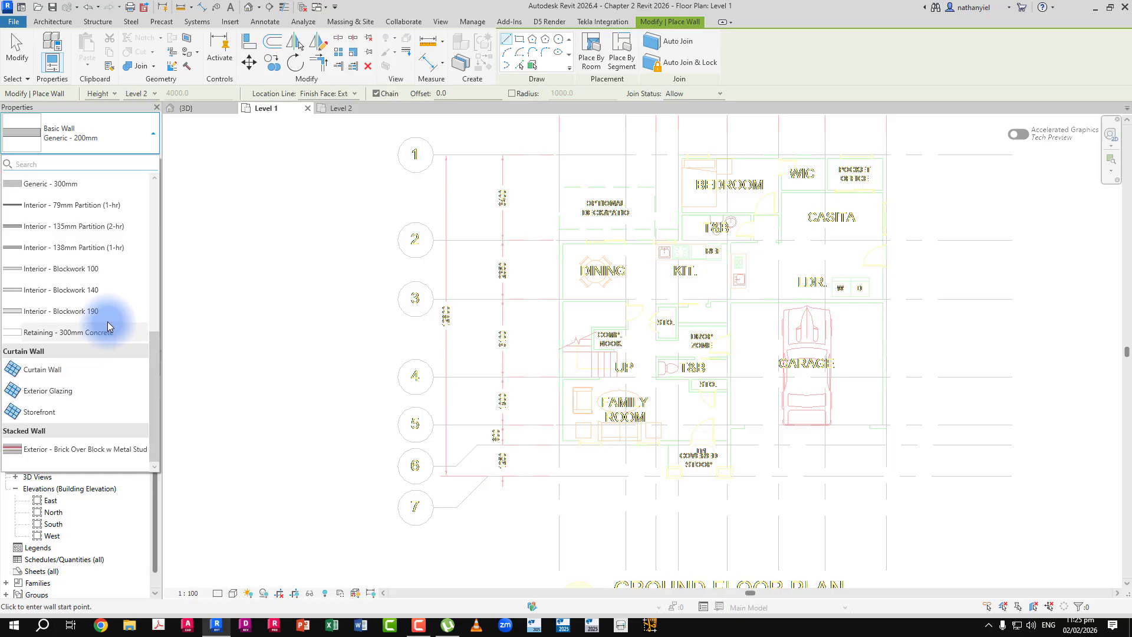
pyautogui.scroll(3, 108, 325)
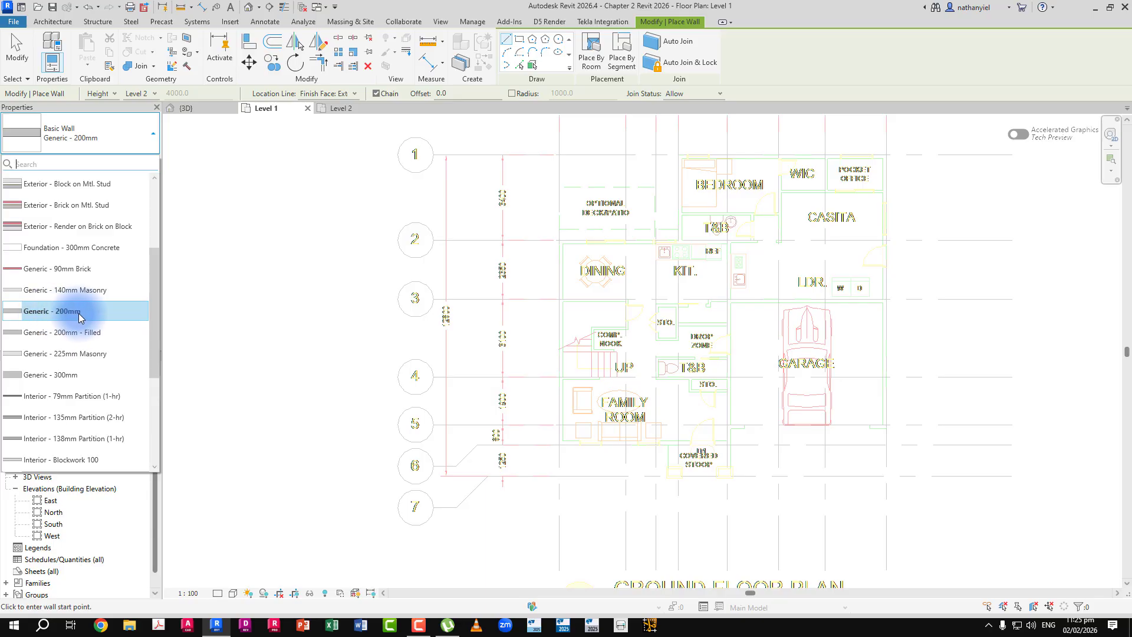
pyautogui.click(80, 318)
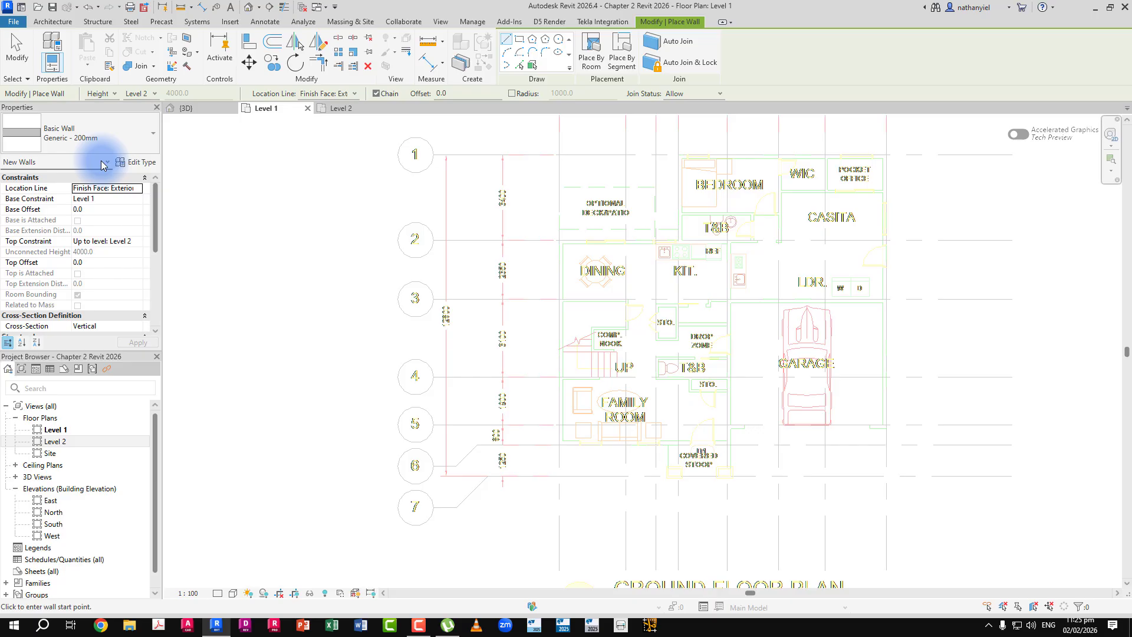
# - Duplicate the Generic - 200mm wall type under the name GENERIC - 150MM
pyautogui.click(132, 164)
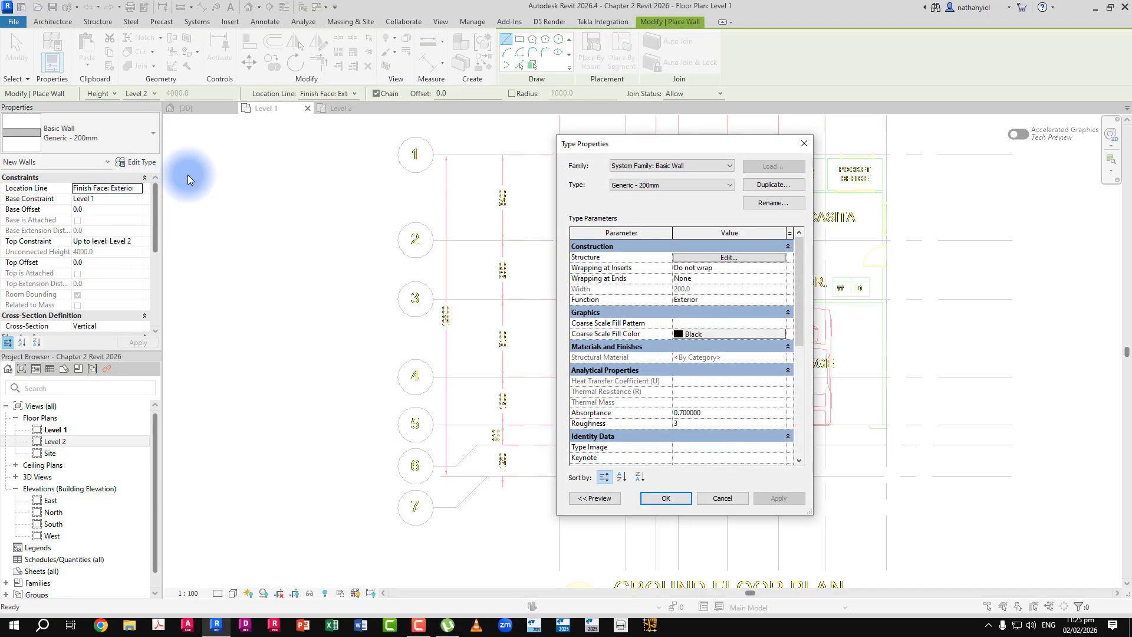
pyautogui.click(757, 186)
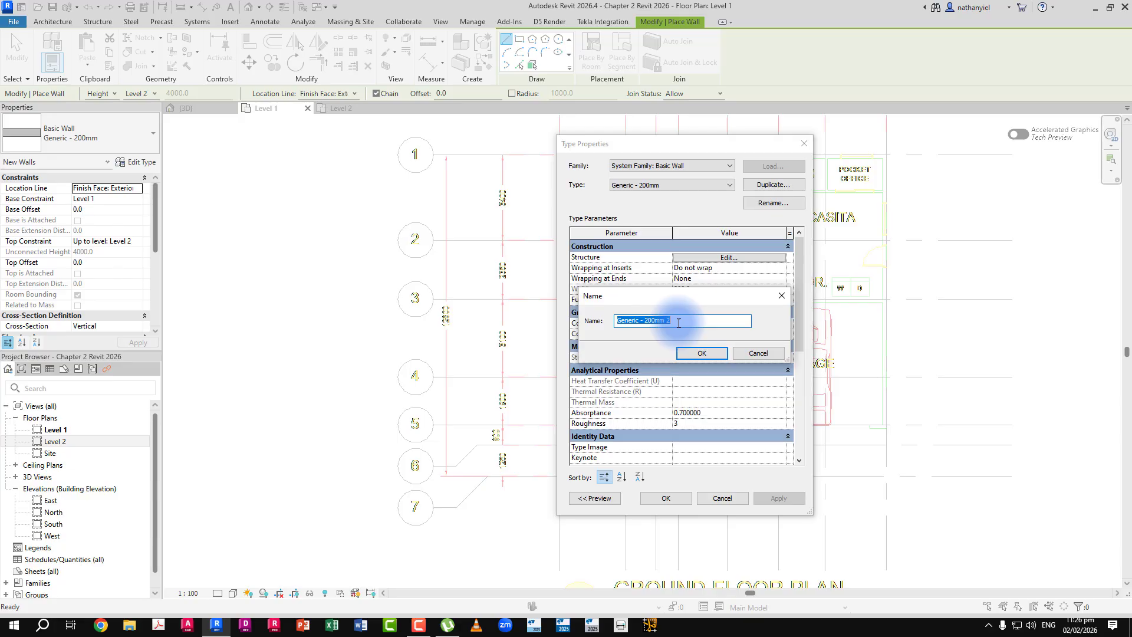
pyautogui.write('GENERIC -')
pyautogui.write('150MM')
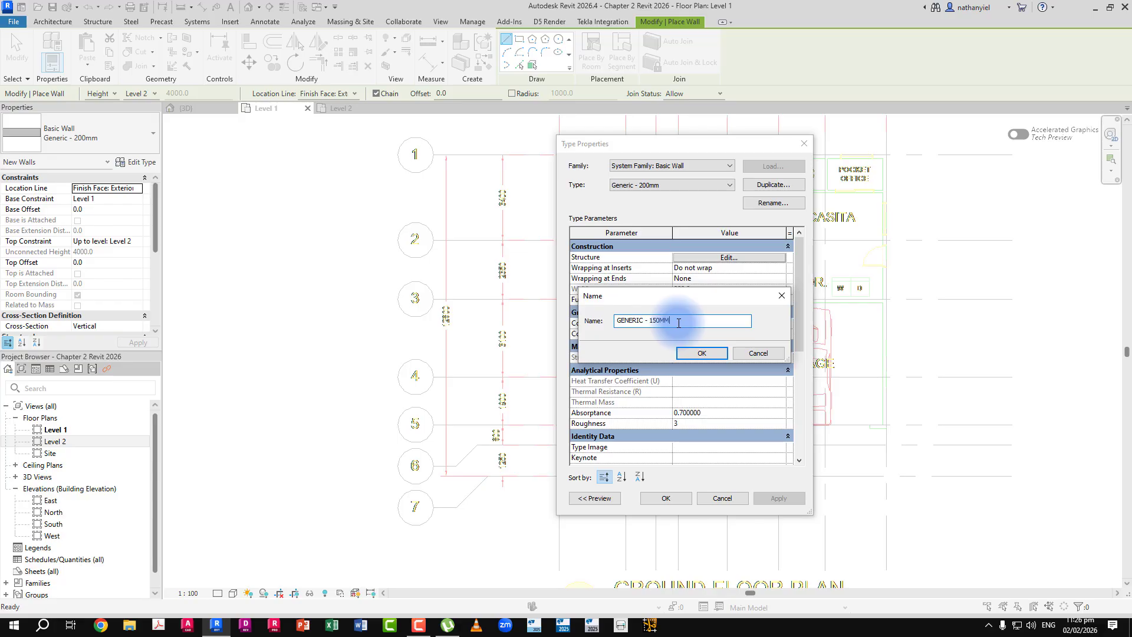
pyautogui.click(685, 357)
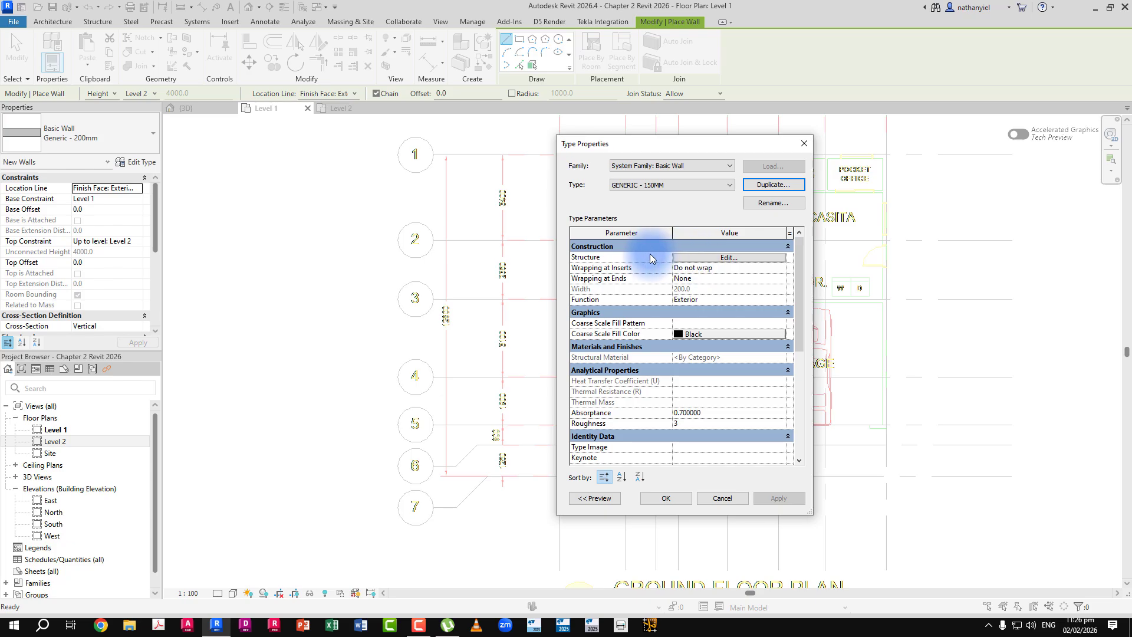
# - Edit the GENERIC - 150MM wall assembly, setting the sample height to 3000 and the structure layer's thickness to 150
pyautogui.click(725, 260)
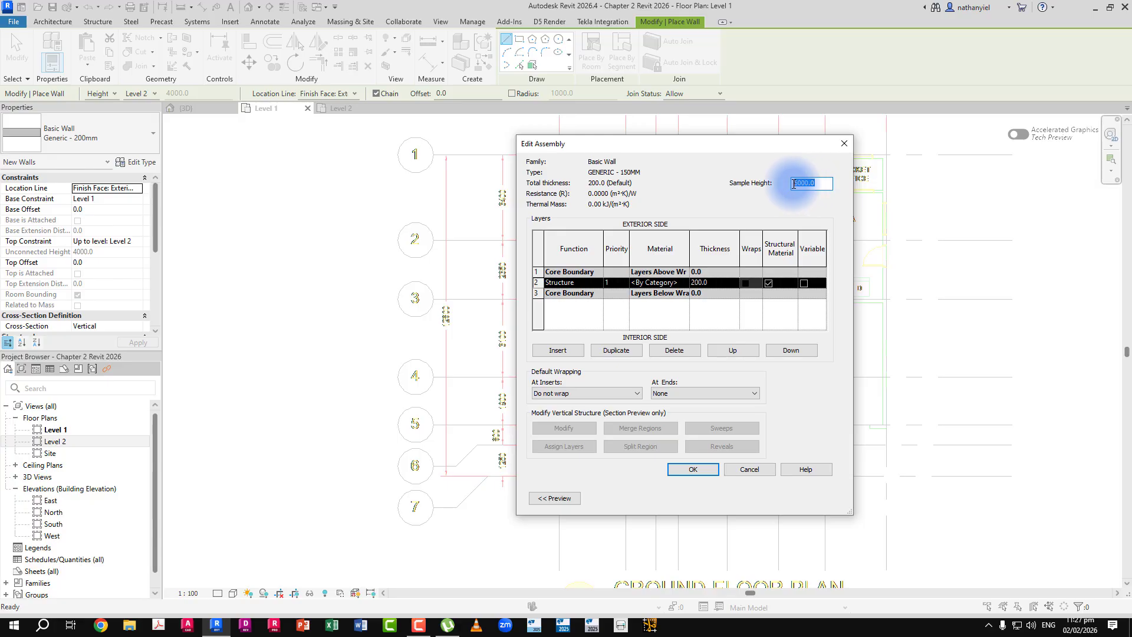
pyautogui.write('3')
pyautogui.write('000')
pyautogui.click(712, 284)
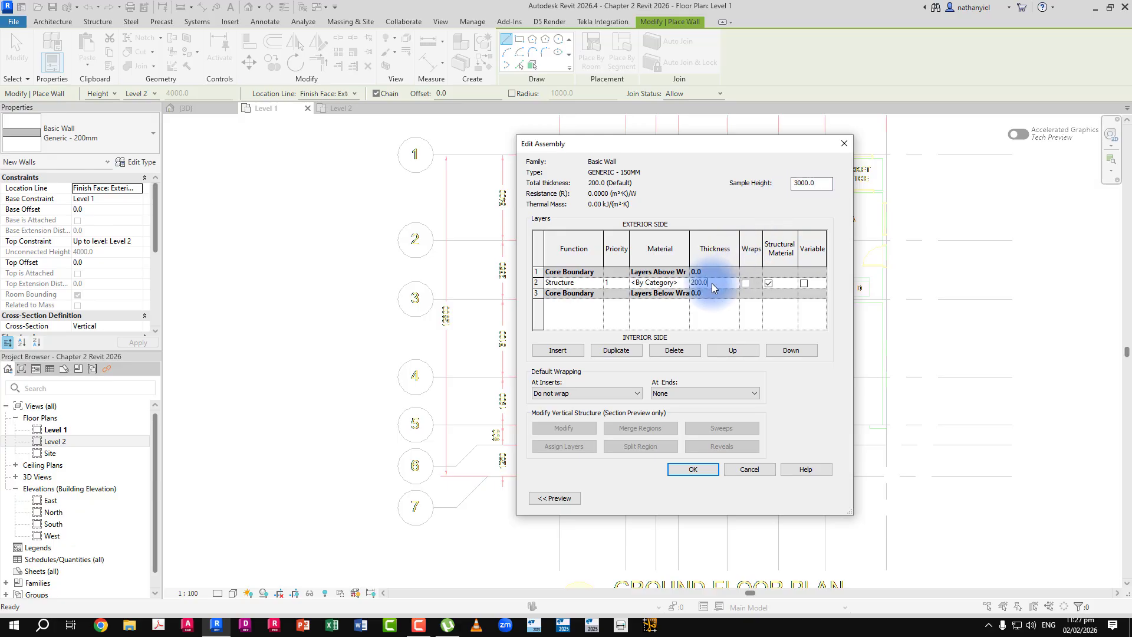
pyautogui.click(685, 283)
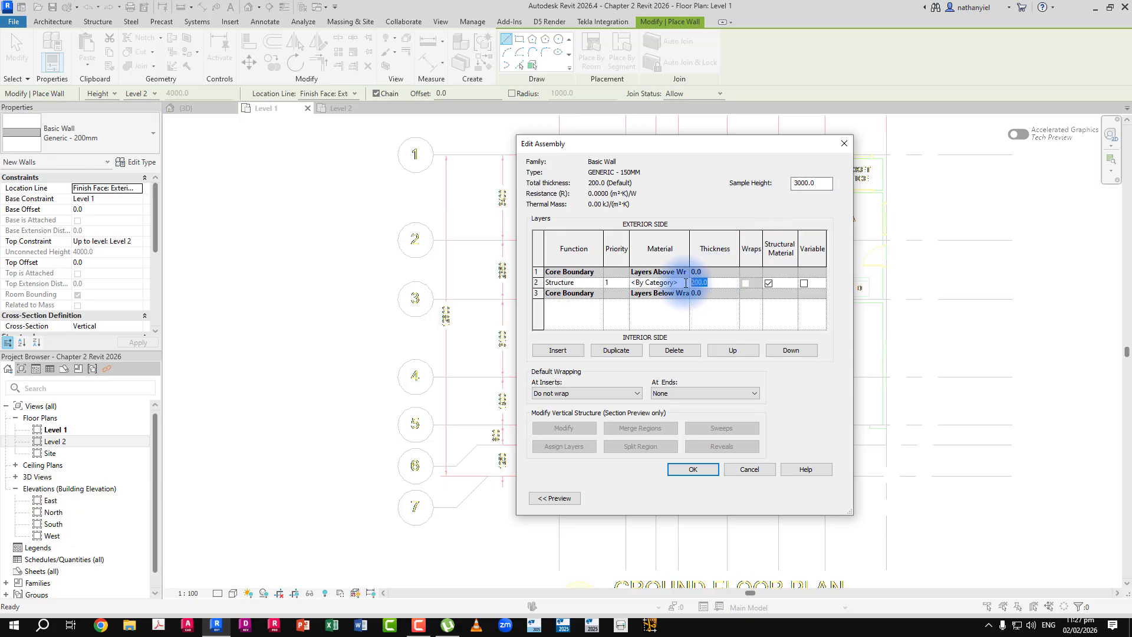
pyautogui.write('150')
pyautogui.click(686, 470)
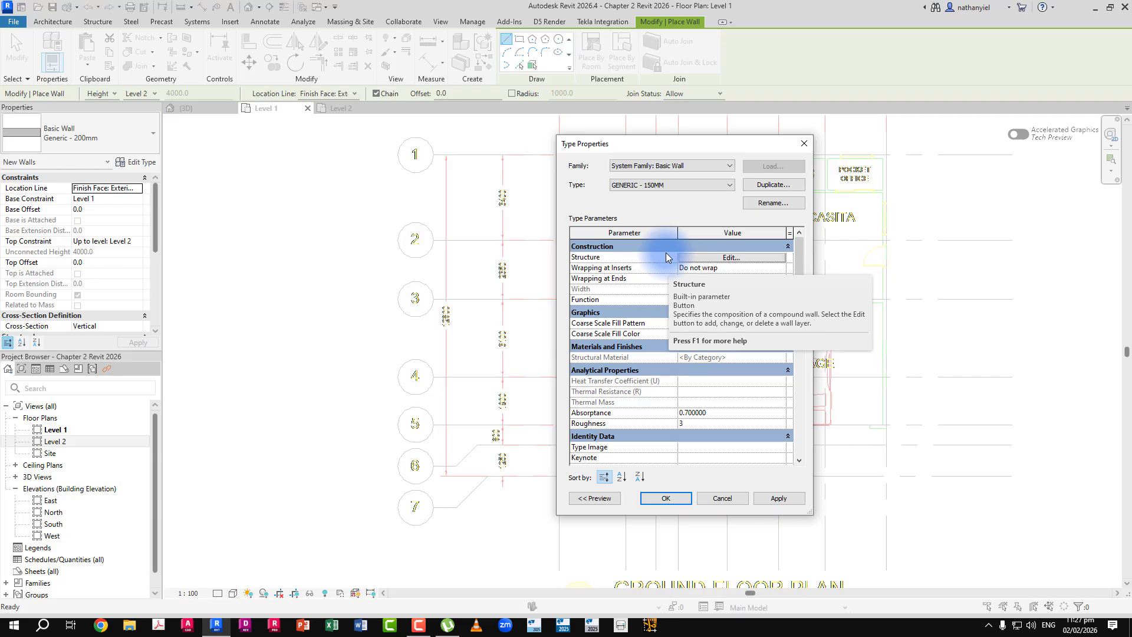
# - Duplicate the GENERIC - 150MM wall type under the name GENERIC - 100MM
pyautogui.click(768, 186)
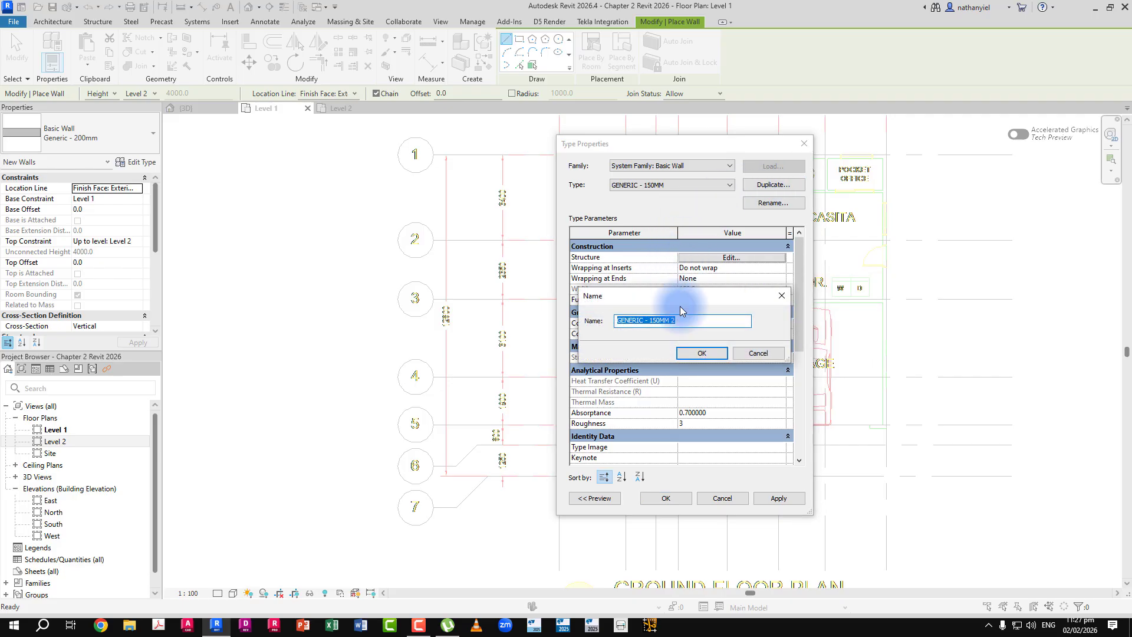
pyautogui.moveTo(682, 320); pyautogui.dragTo(652, 322)
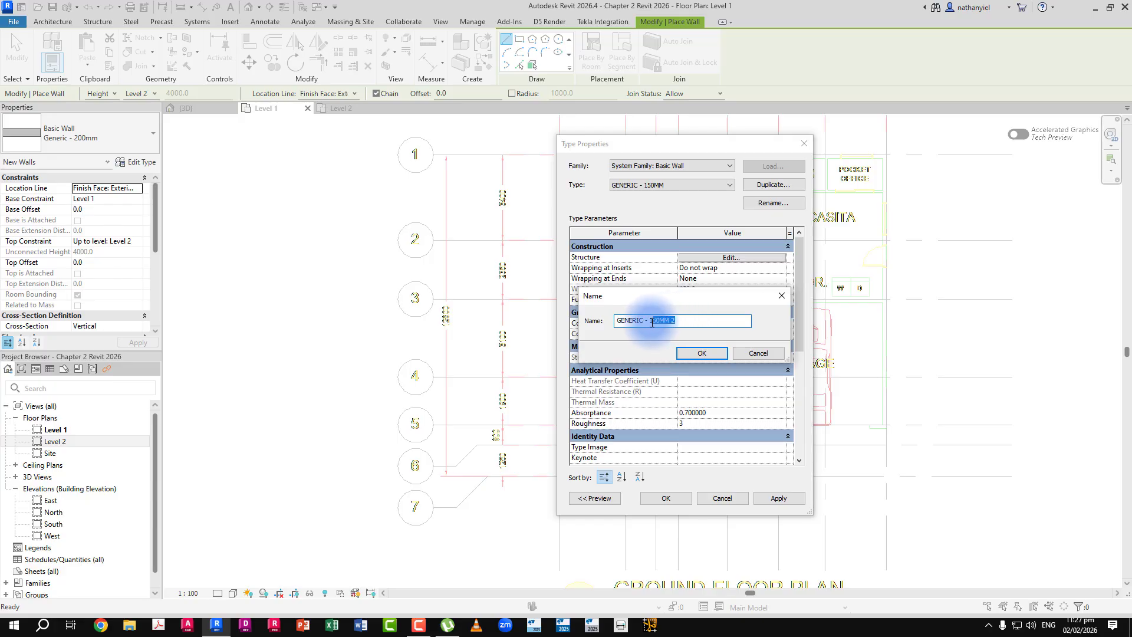
pyautogui.write('00MM')
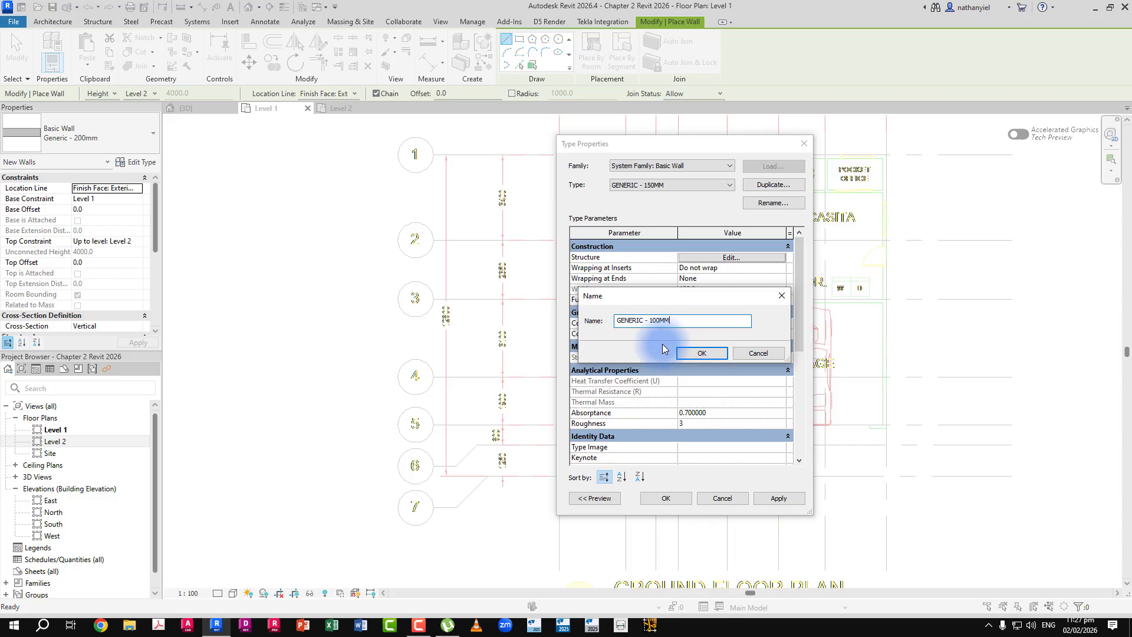
pyautogui.click(686, 352)
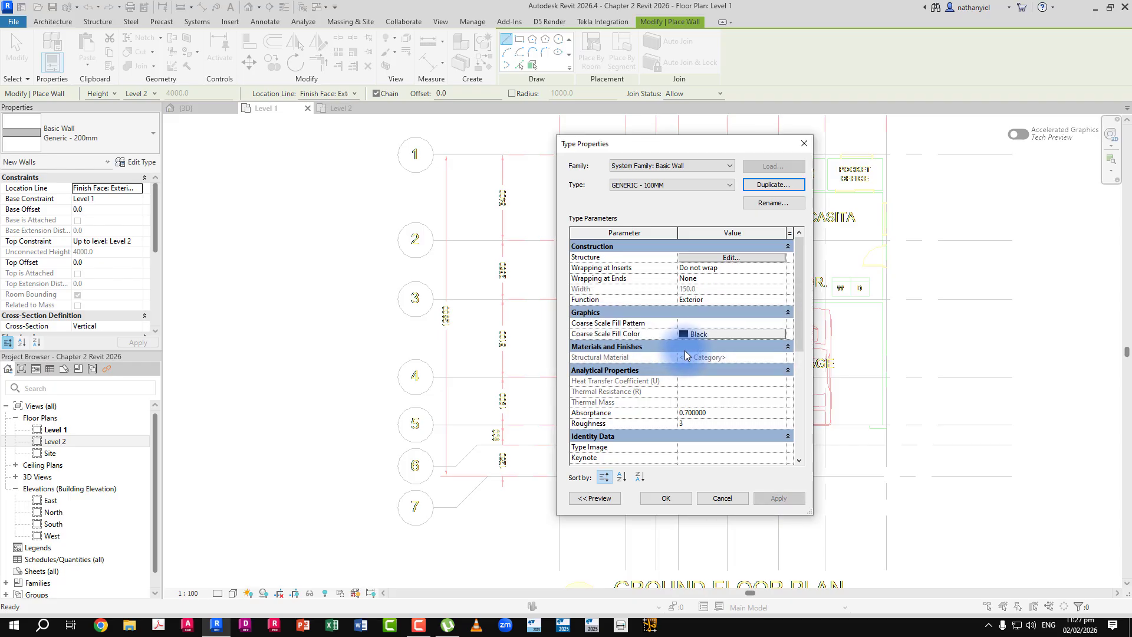
# - Set the structure layer's thickness to 100 in the GENERIC - 100MM wall assembly
pyautogui.click(717, 260)
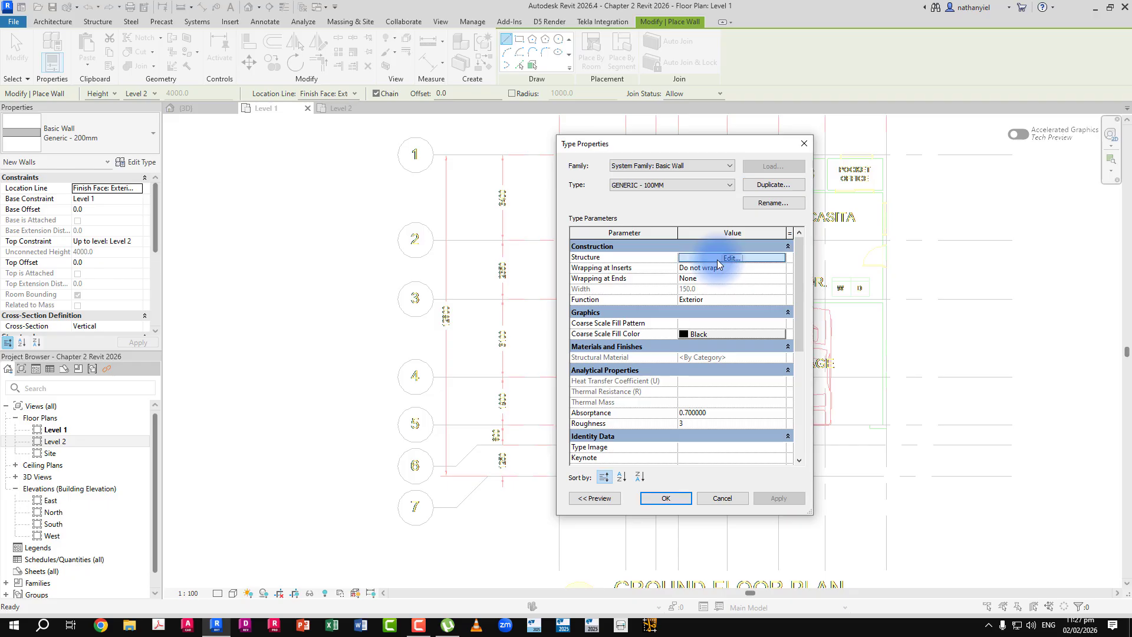
pyautogui.click(710, 283)
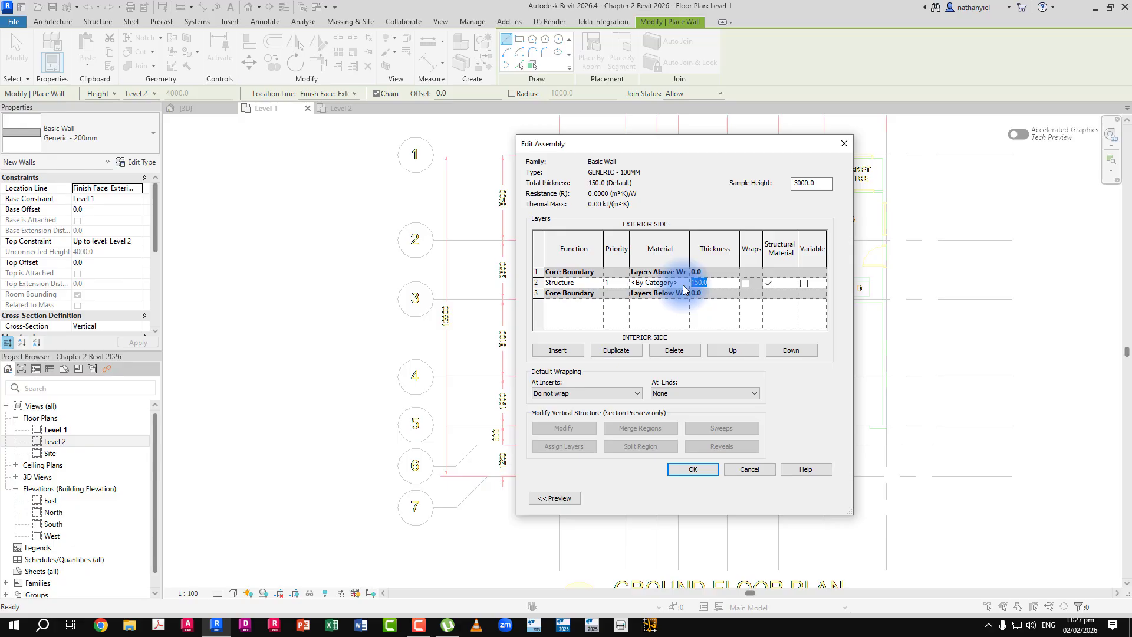
pyautogui.write('100')
pyautogui.press('Tab')
pyautogui.click(686, 468)
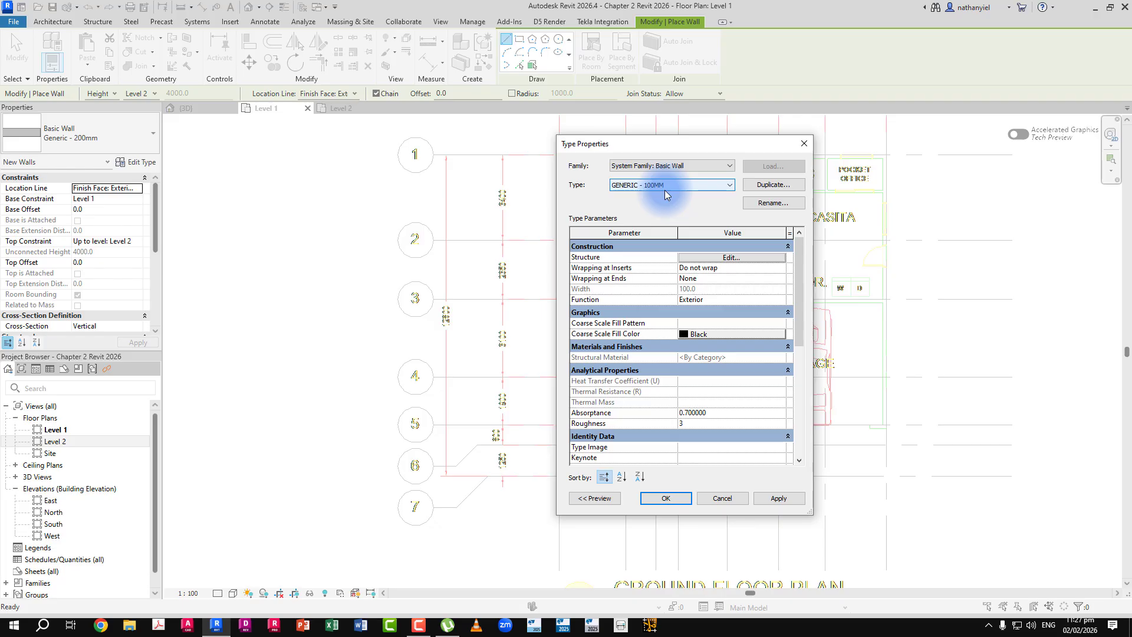
# - Set the GENERIC - 100MM wall type's function to Interior and accept the type properties
pyautogui.click(765, 300)
pyautogui.click(780, 299)
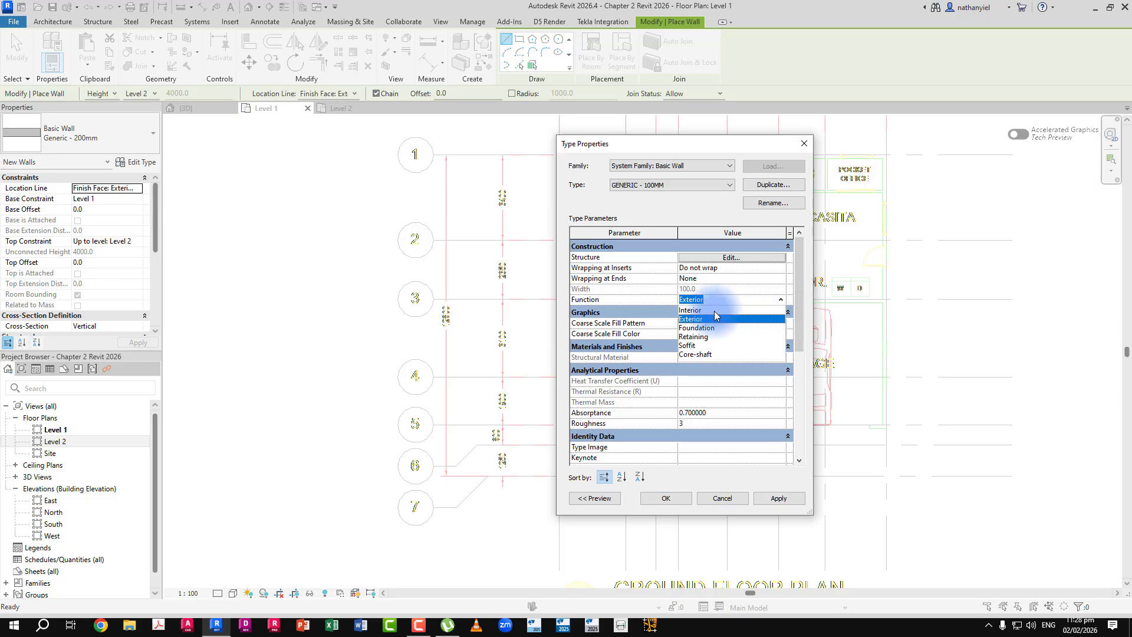
pyautogui.click(717, 310)
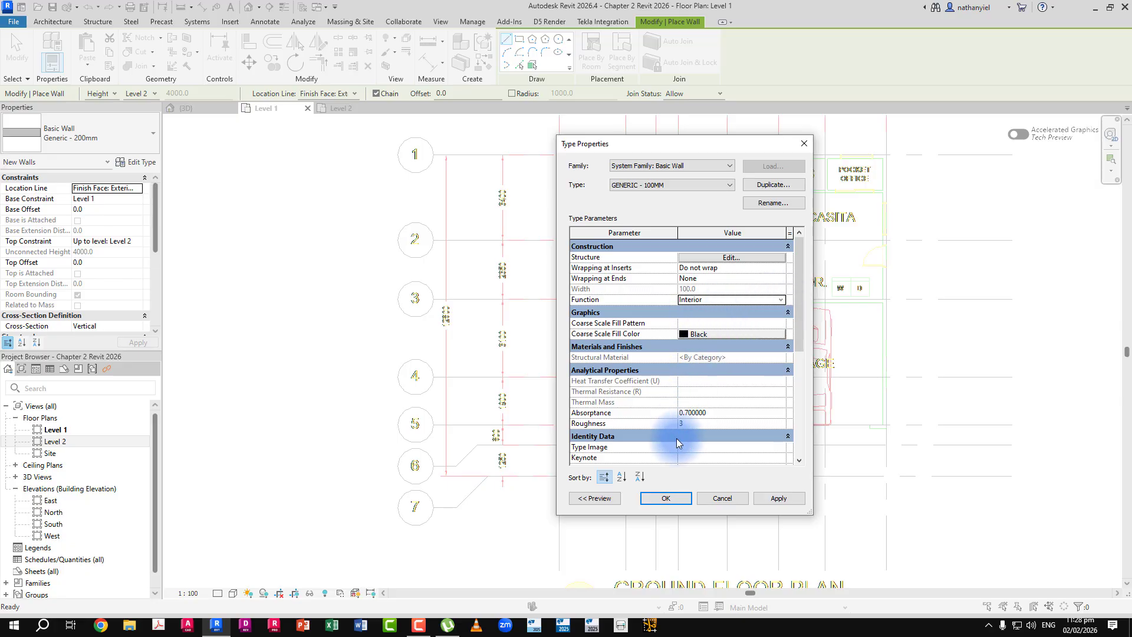
pyautogui.click(667, 498)
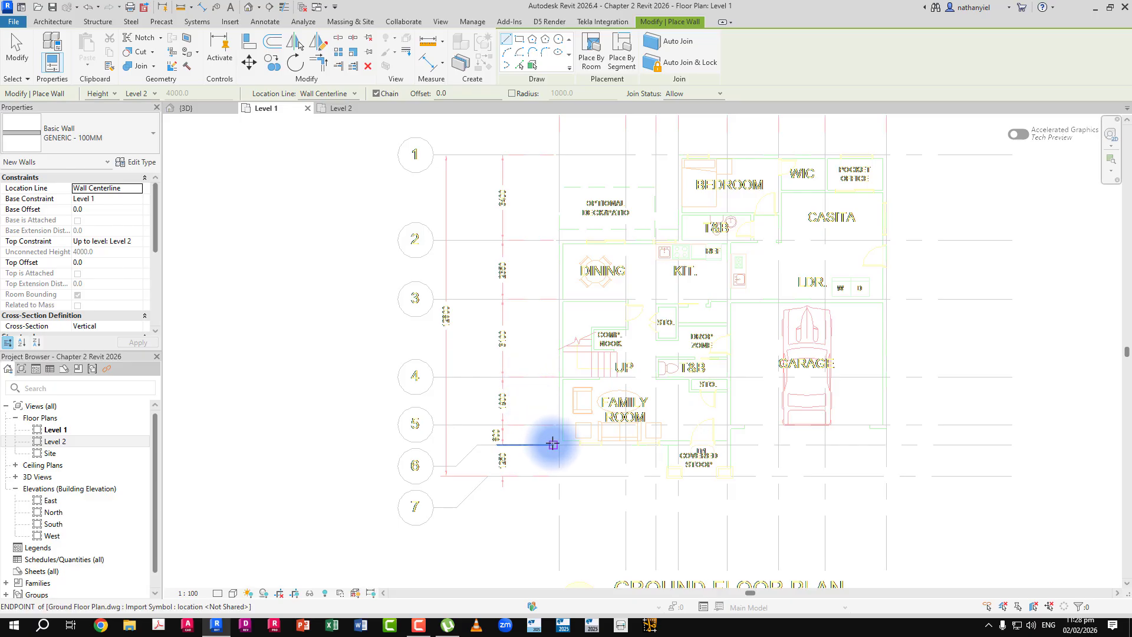
# - Choose the GENERIC - 150MM type for the walls about to be placed on Level 1
pyautogui.click(110, 131)
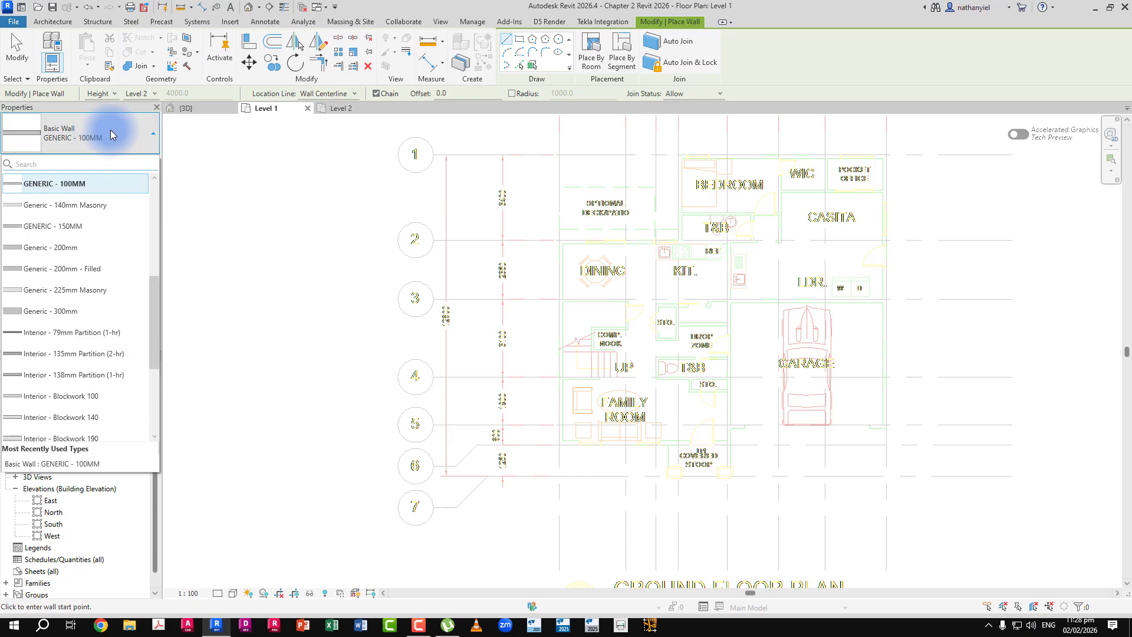
pyautogui.click(81, 228)
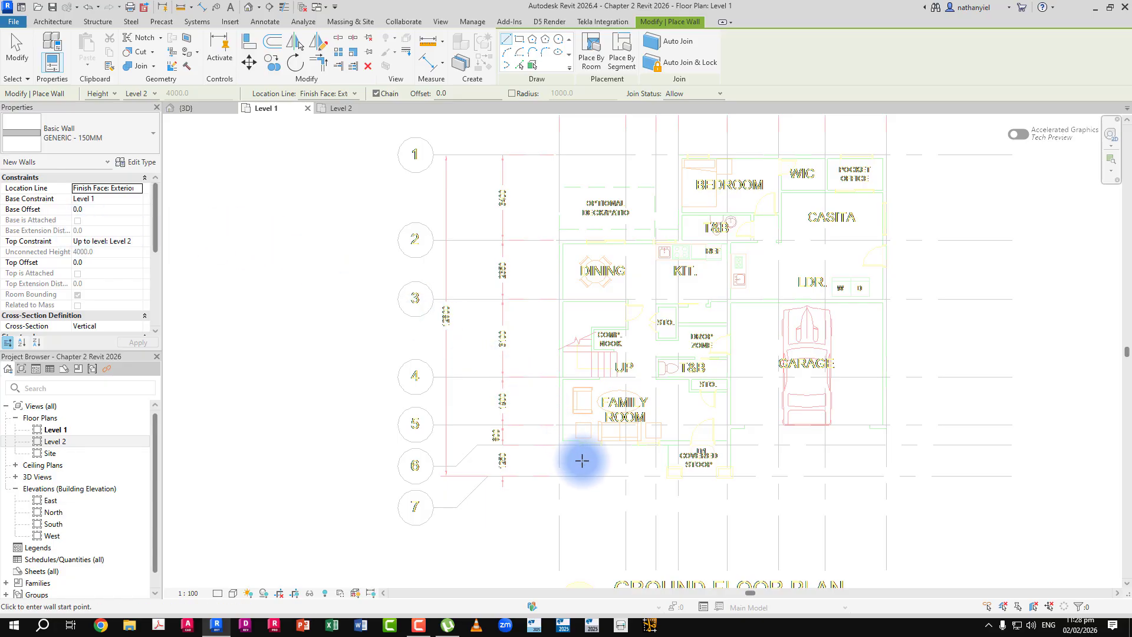
pyautogui.scroll(5, 581, 461)
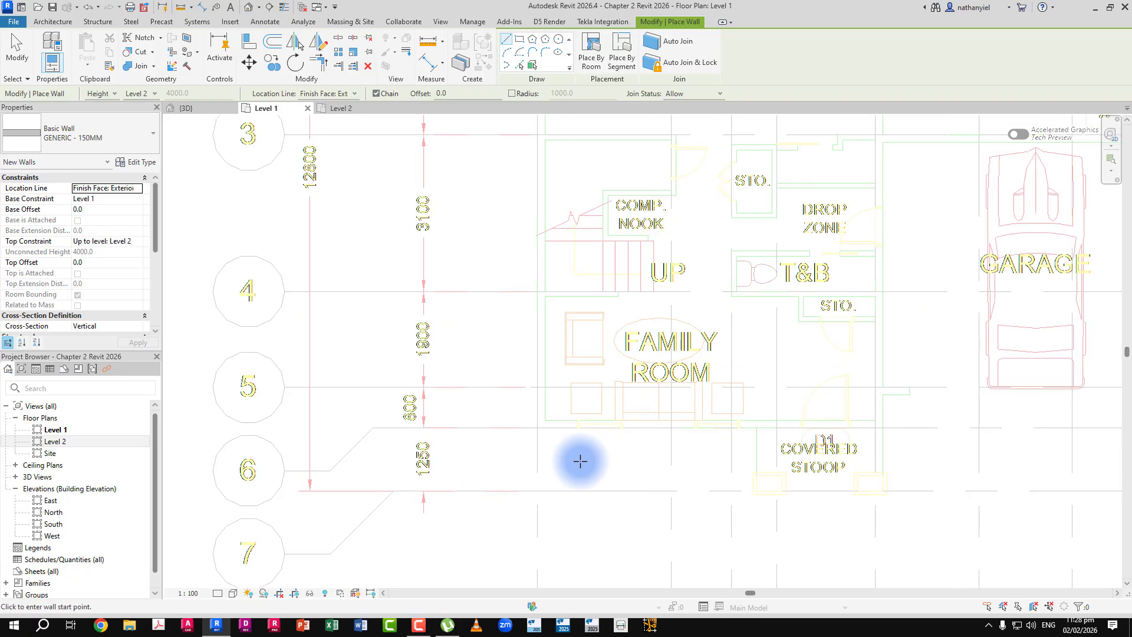
# - Draw the 150 mm exterior wall from the family room's outer corner 8150 mm up to grid 2 and across the dining and kitchen to the bedroom corner
pyautogui.click(537, 428)
pyautogui.scroll(-2, 538, 352)
pyautogui.moveTo(539, 232); pyautogui.dragTo(527, 410, button='middle')
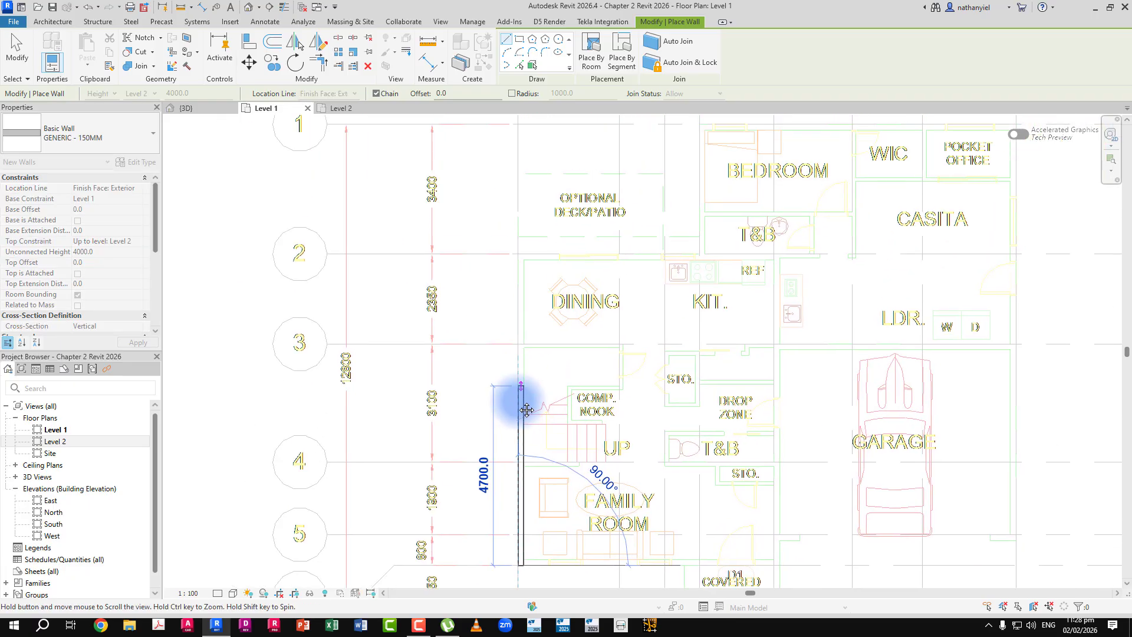
pyautogui.scroll(1, 516, 263)
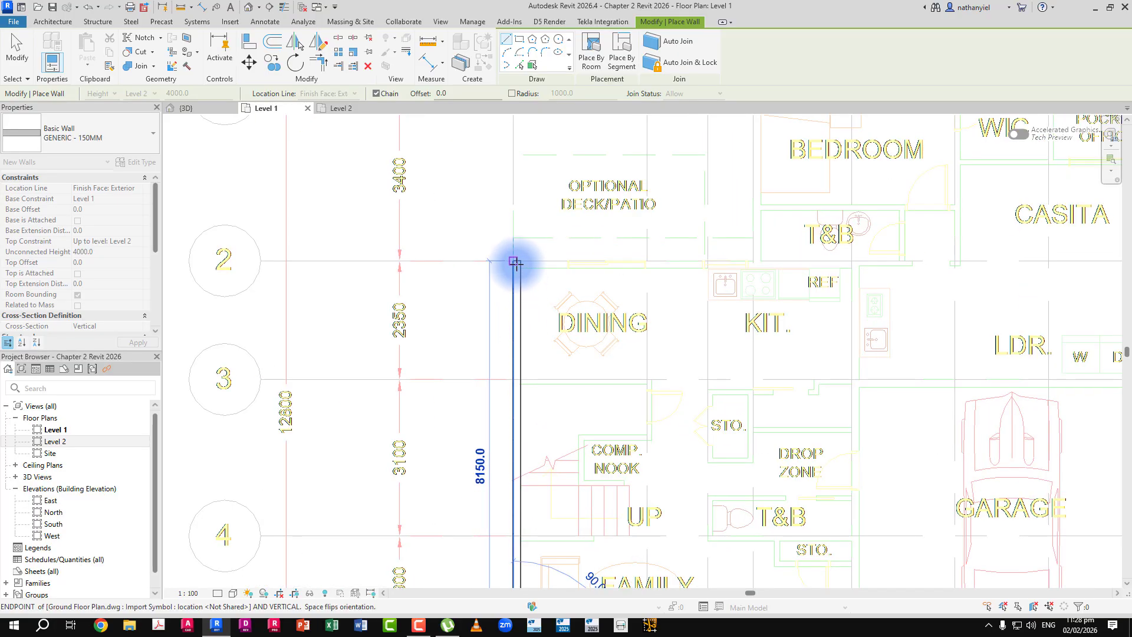
pyautogui.click(515, 261)
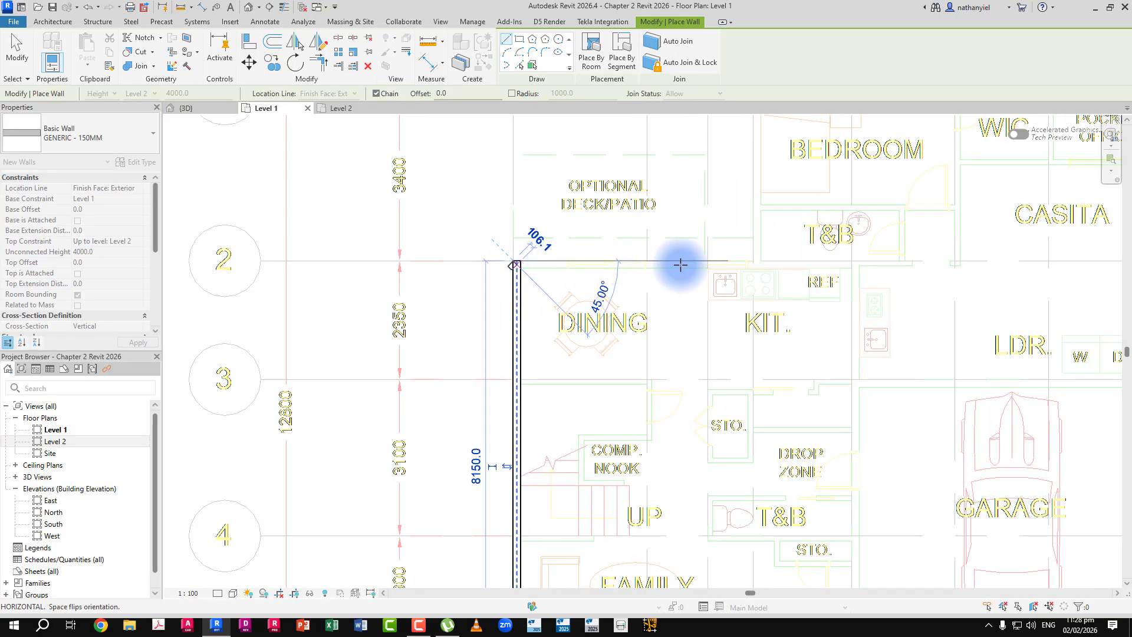
pyautogui.click(752, 261)
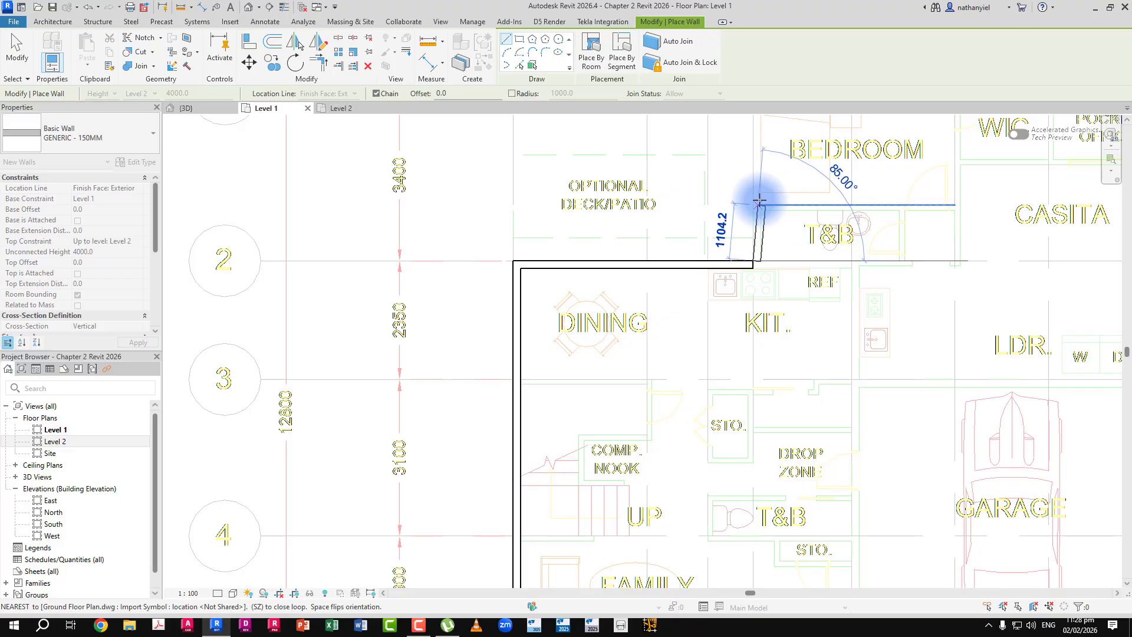
# - Continue the exterior wall up the bedroom side to grid 1, across to the casita corner, and 10825 mm down to the garage's front corner
pyautogui.moveTo(762, 217); pyautogui.dragTo(515, 306, button='middle')
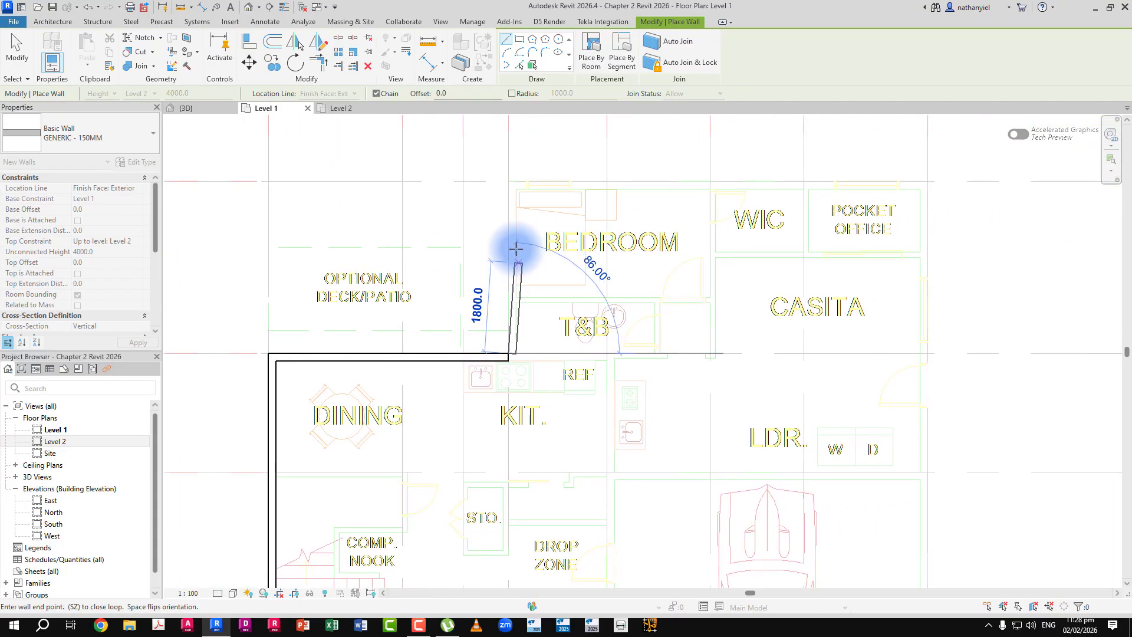
pyautogui.click(507, 181)
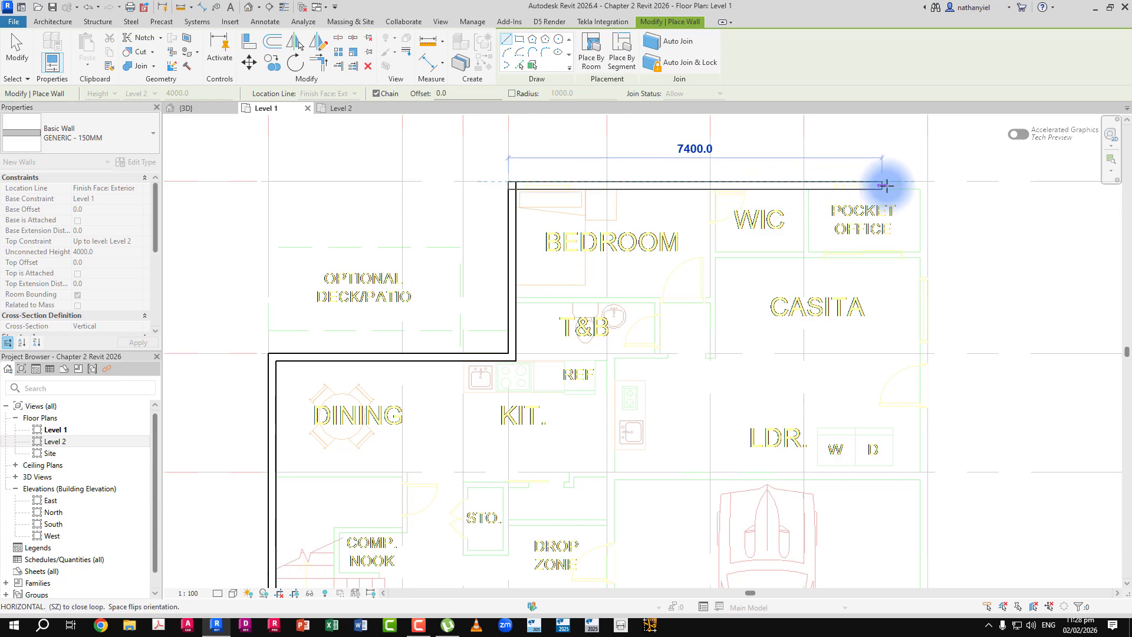
pyautogui.click(923, 184)
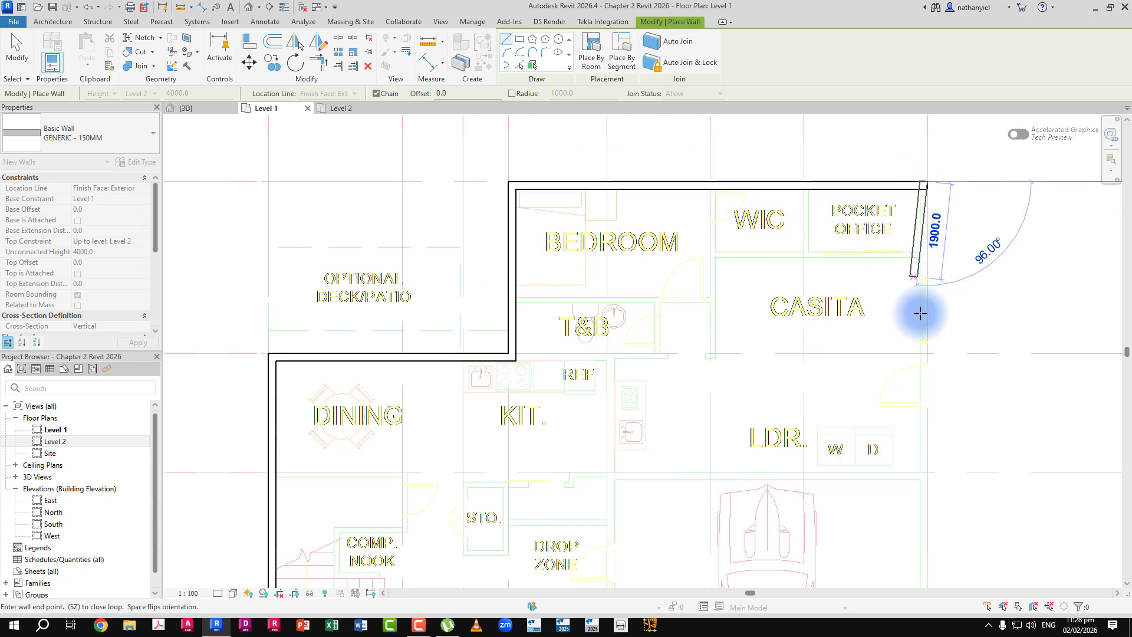
pyautogui.scroll(-1, 921, 386)
pyautogui.scroll(-2, 919, 383)
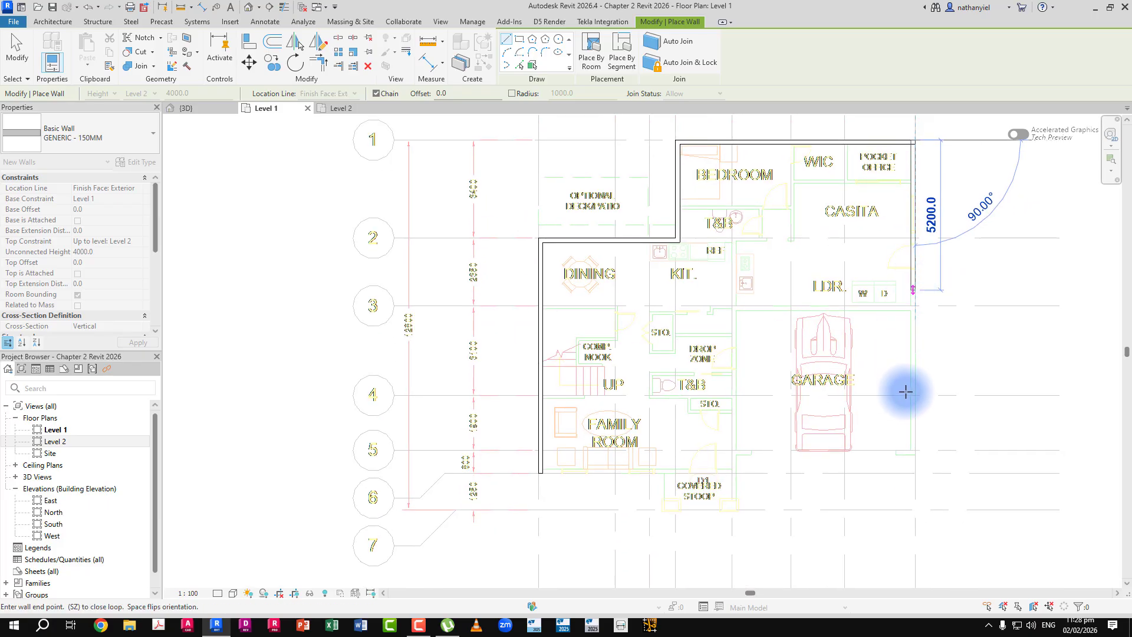
pyautogui.scroll(2, 905, 392)
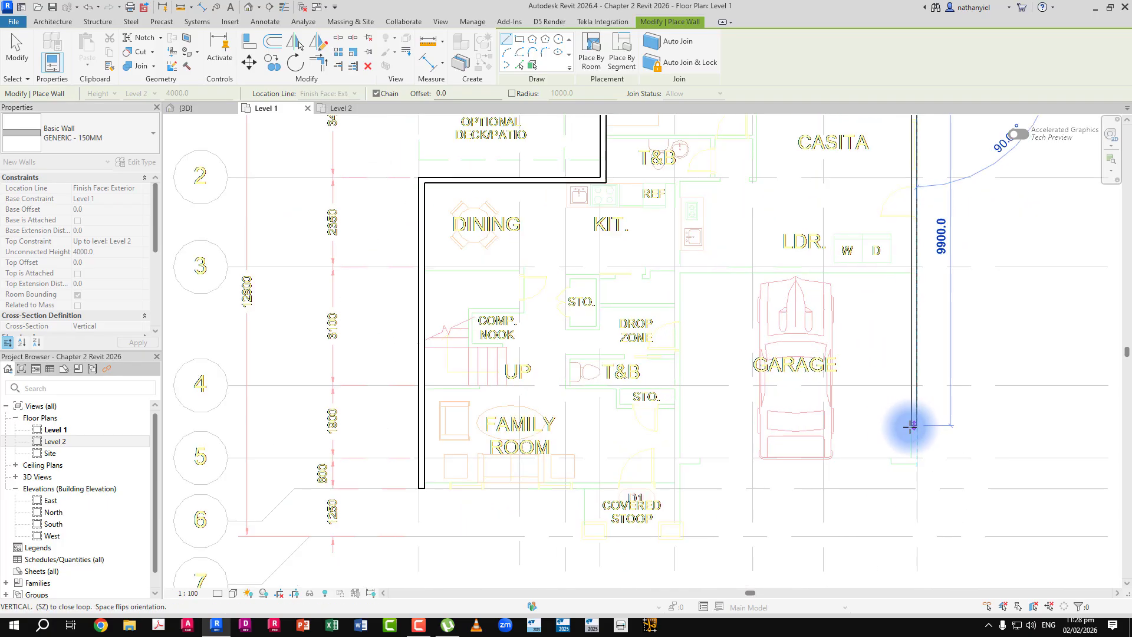
pyautogui.scroll(2, 922, 460)
pyautogui.click(919, 466)
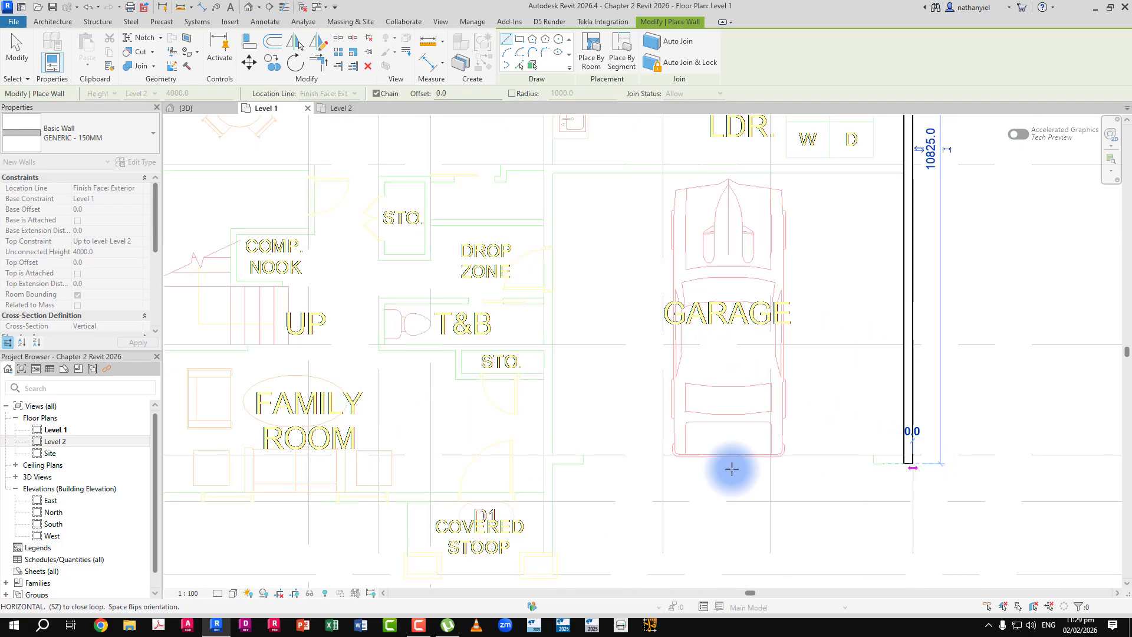
# - Close the exterior wall loop along the garage front, with a 650 mm return and a 6850 mm wall across the family room front
pyautogui.click(555, 463)
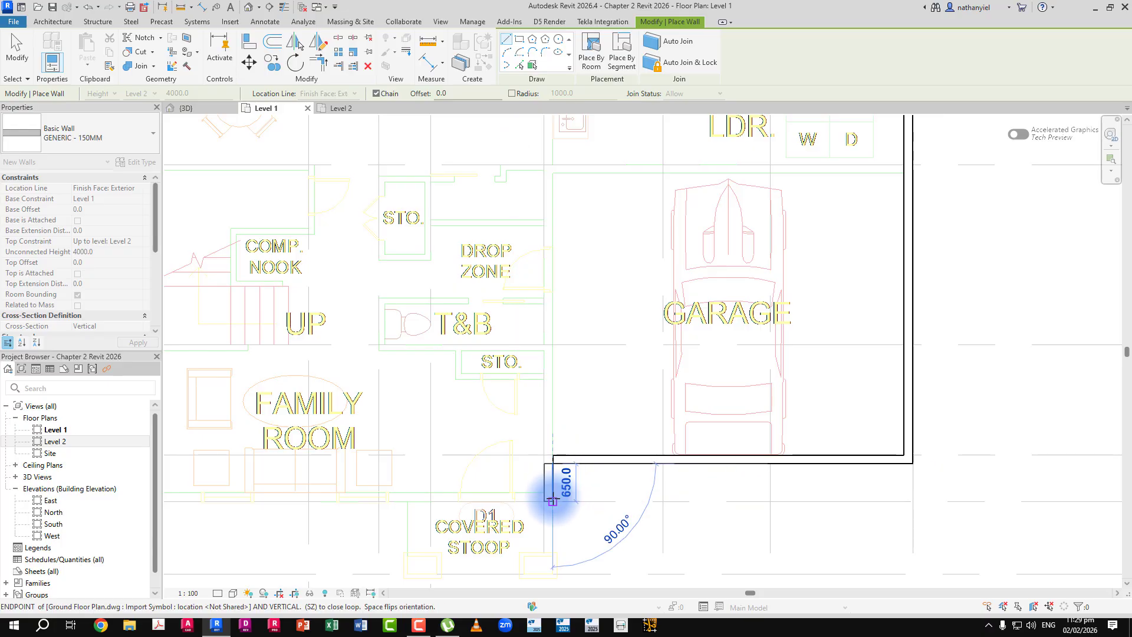
pyautogui.click(553, 501)
pyautogui.moveTo(489, 501); pyautogui.dragTo(702, 434, button='middle')
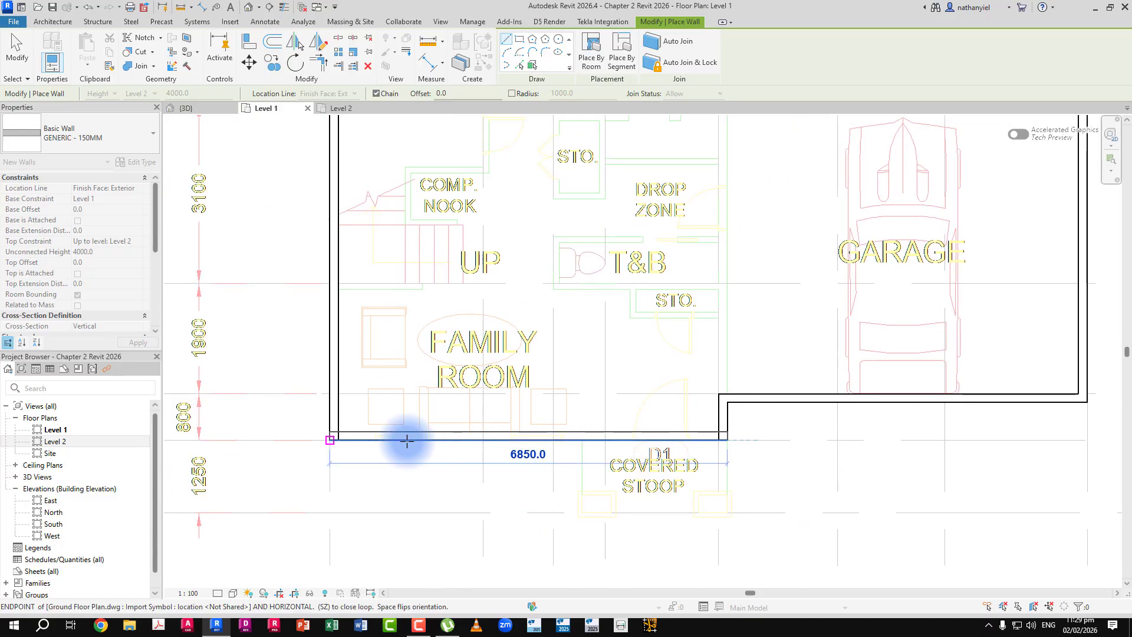
pyautogui.click(335, 438)
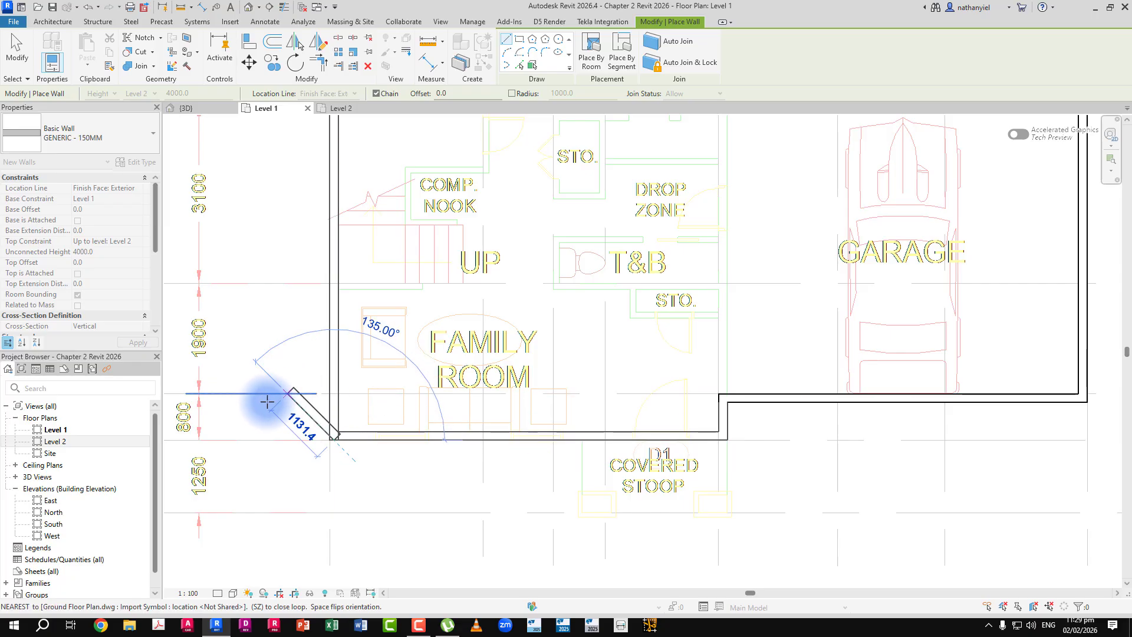
pyautogui.click(340, 433)
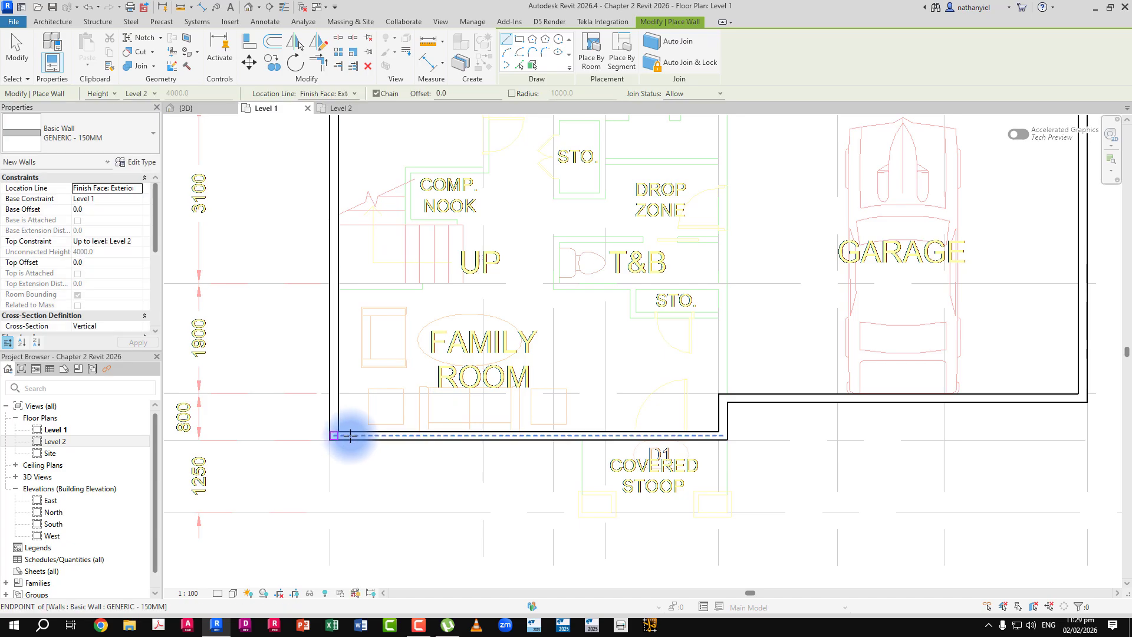
pyautogui.click(318, 441)
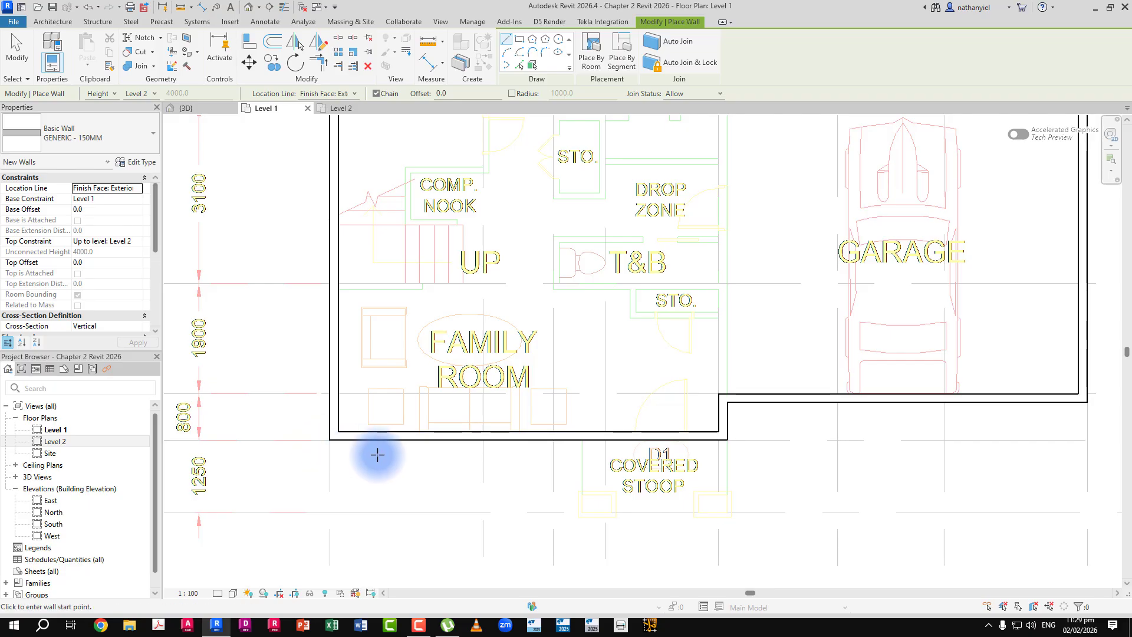
# - Draw 150 mm walls separating the garage from the laundry and drop zone, with the drop zone side 4850 mm long down to the garage front
pyautogui.moveTo(422, 282); pyautogui.dragTo(275, 356, button='middle')
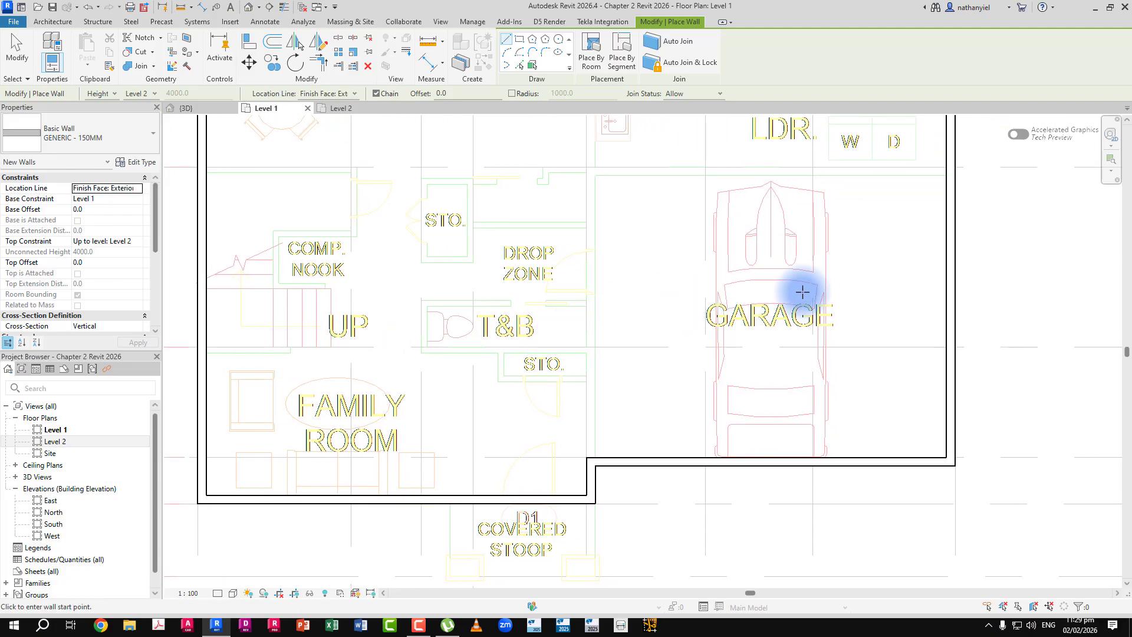
pyautogui.moveTo(900, 220)
pyautogui.mouseDown(button='middle')
pyautogui.moveTo(889, 260)
pyautogui.moveTo(865, 248)
pyautogui.mouseUp(button='middle')
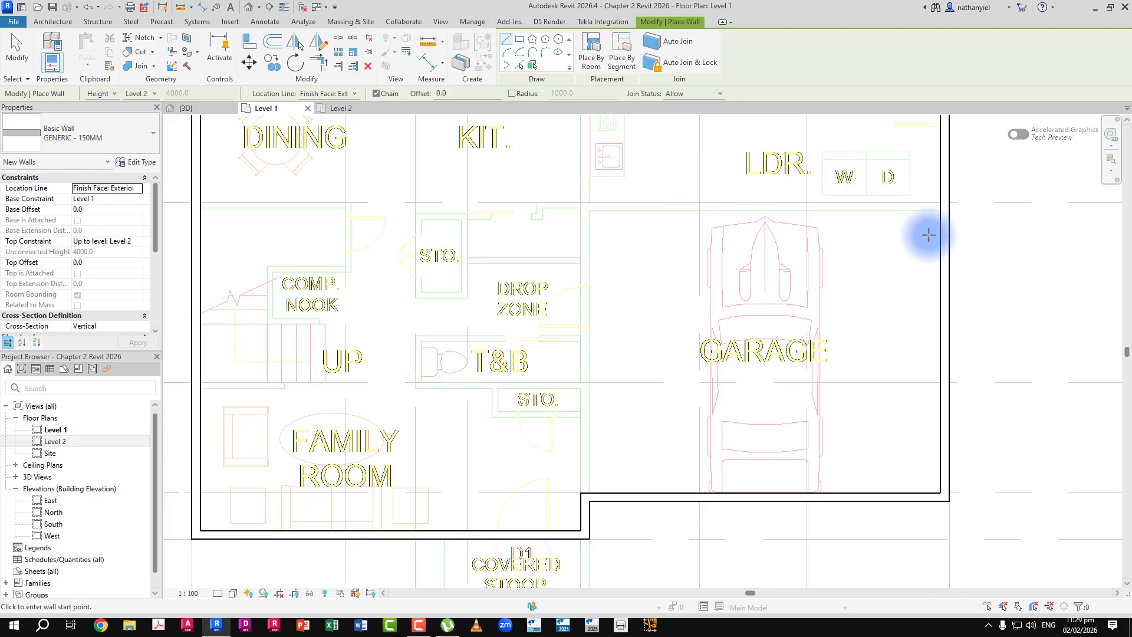
pyautogui.click(941, 211)
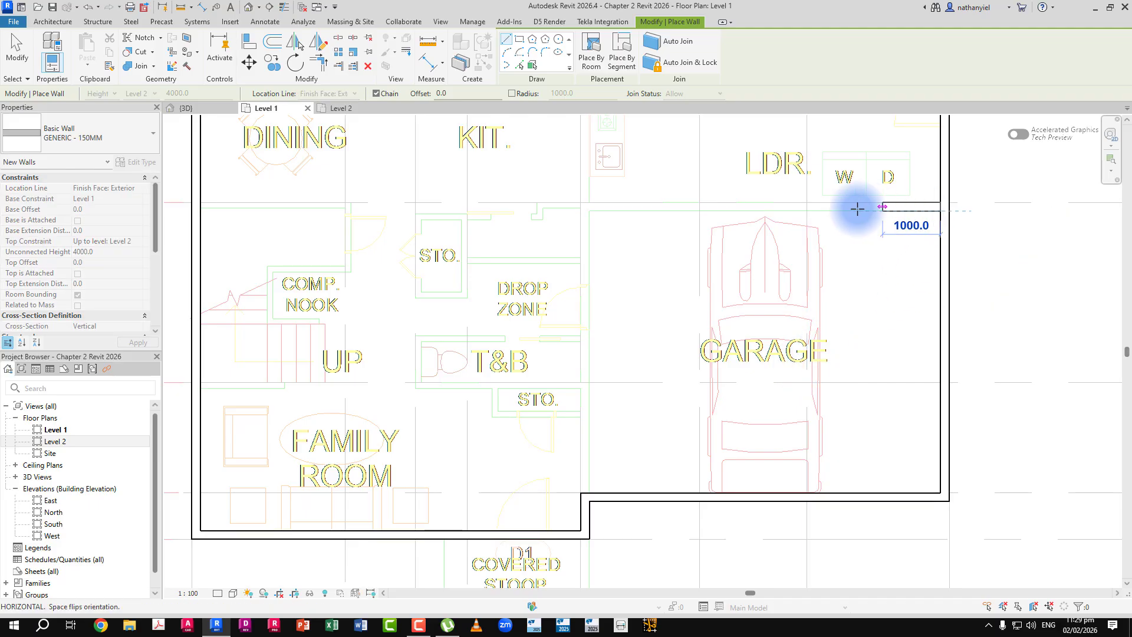
pyautogui.click(587, 211)
pyautogui.click(588, 492)
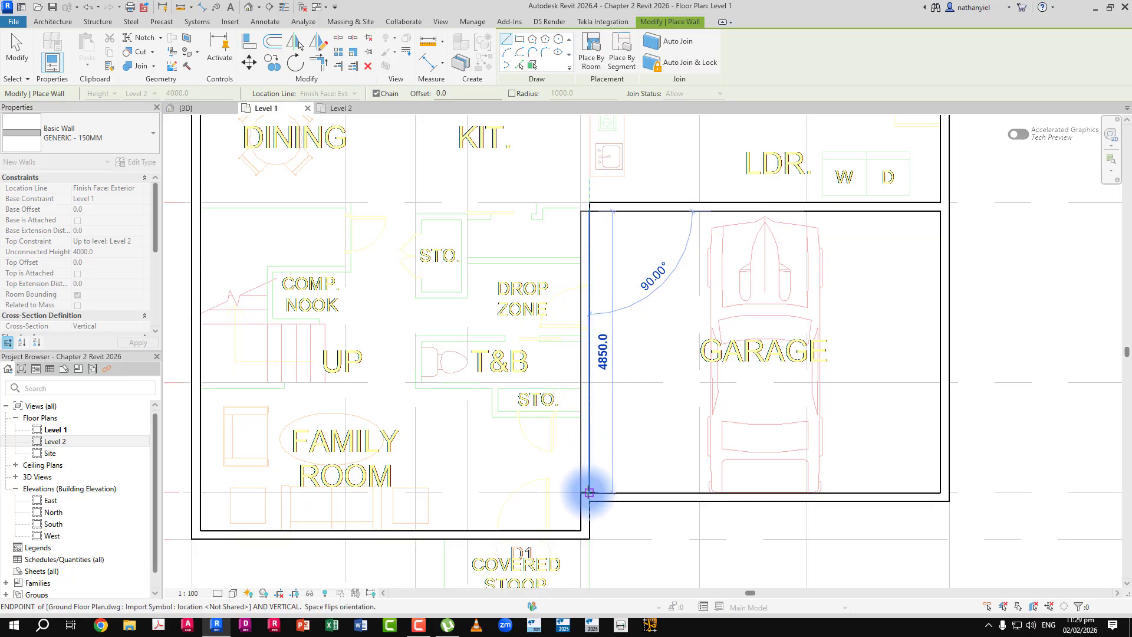
pyautogui.press('Escape')
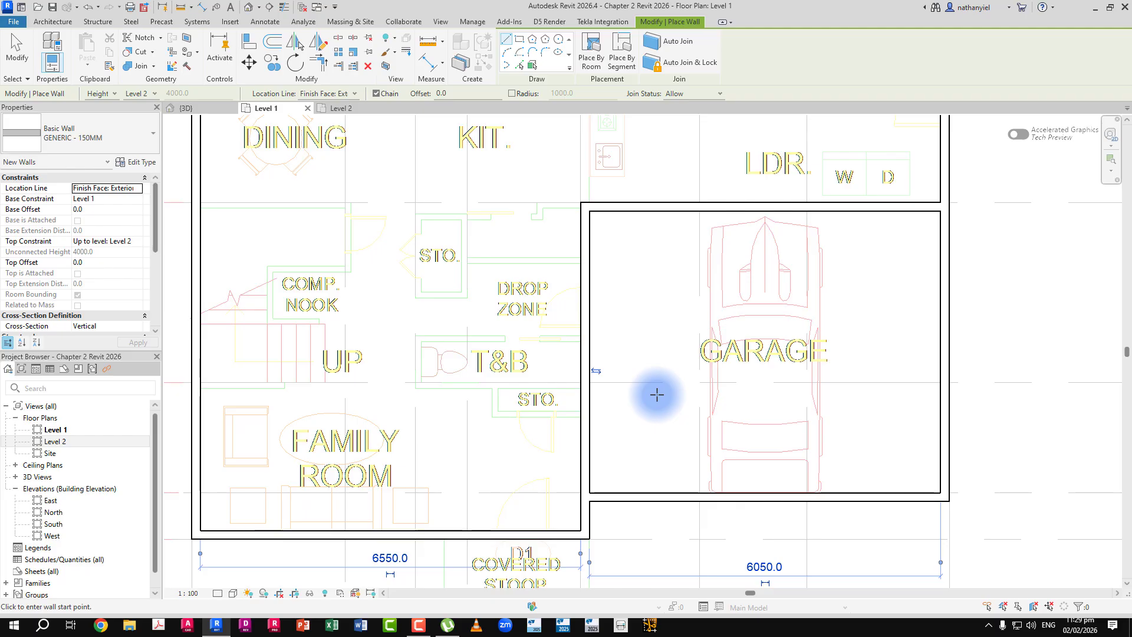
# - Draw a 1950 mm wall from the bedroom corner behind the kitchen, turning down to the garage wall between kitchen and laundry
pyautogui.moveTo(635, 260); pyautogui.dragTo(640, 410, button='middle')
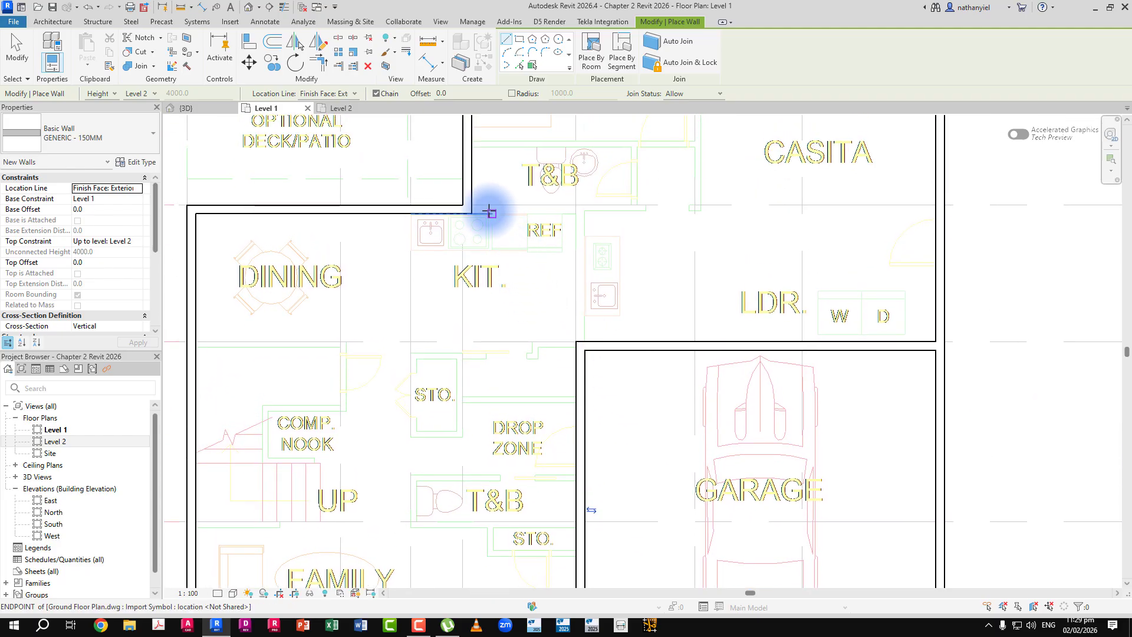
pyautogui.click(471, 205)
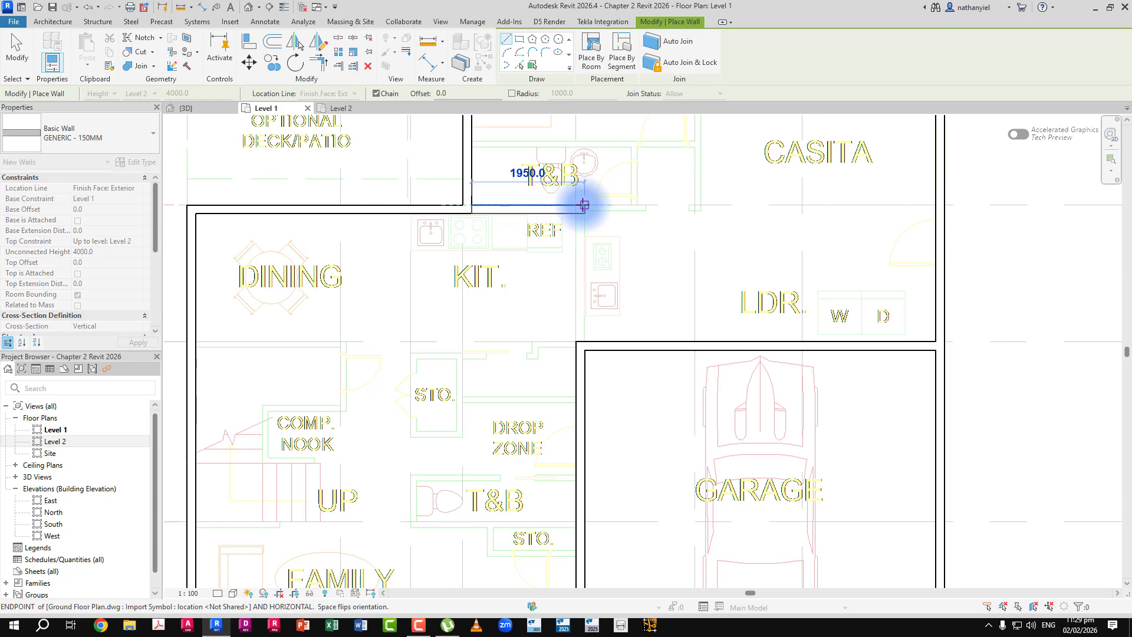
pyautogui.click(584, 205)
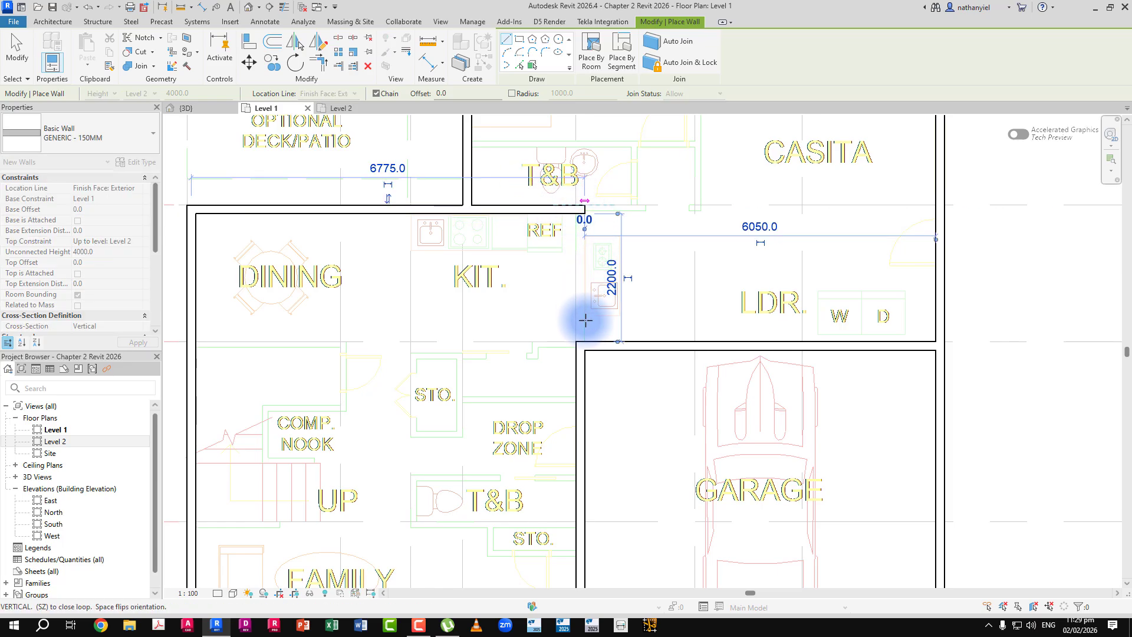
pyautogui.click(584, 340)
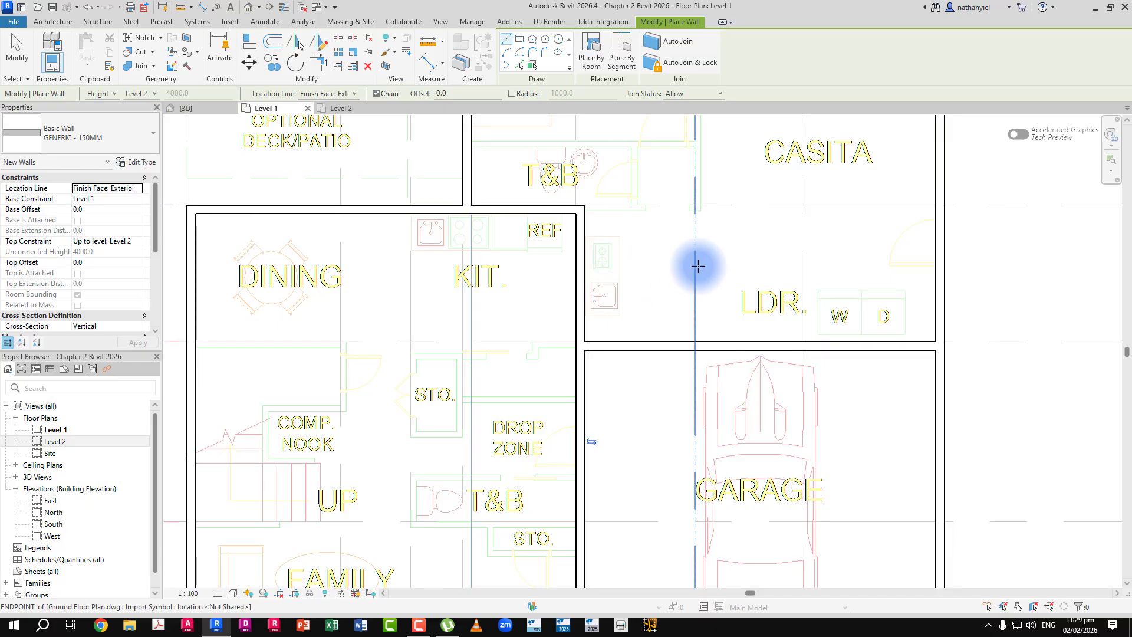
# - Choose the GENERIC - 100MM wall type for the interior walls and set its location line to Finish Face: Exterior
pyautogui.scroll(-2, 672, 262)
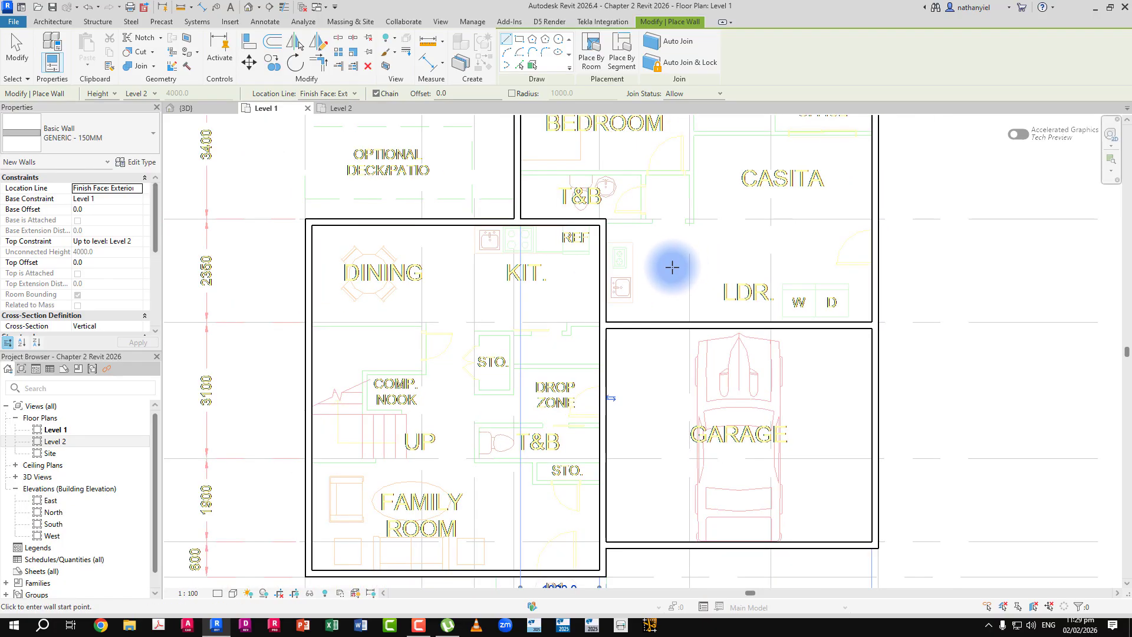
pyautogui.moveTo(672, 263); pyautogui.dragTo(655, 298, button='middle')
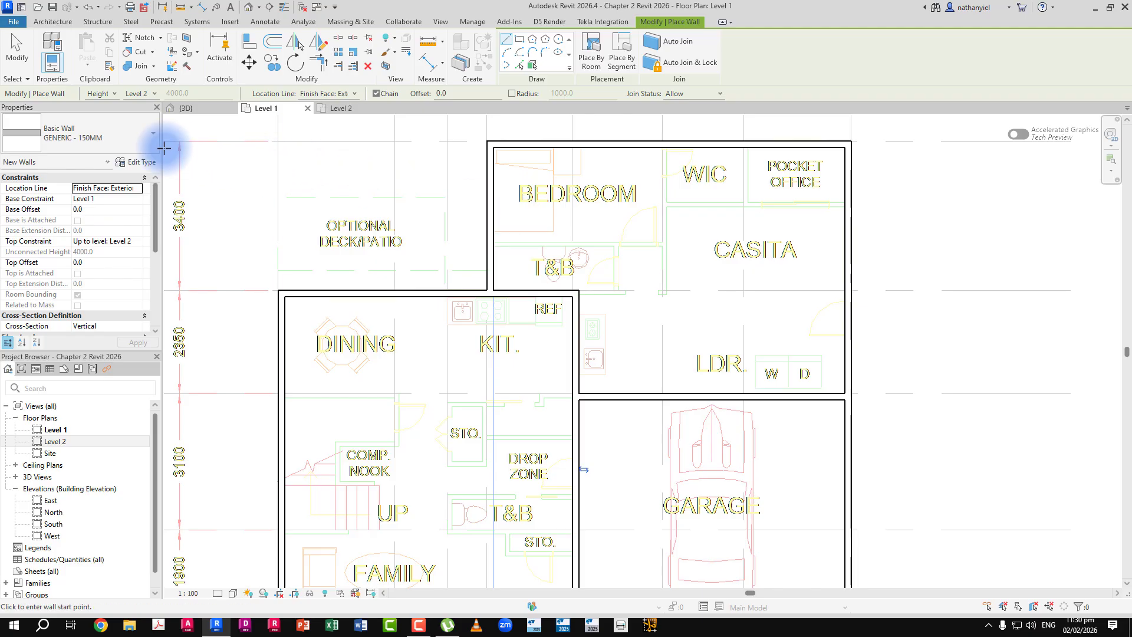
pyautogui.click(112, 142)
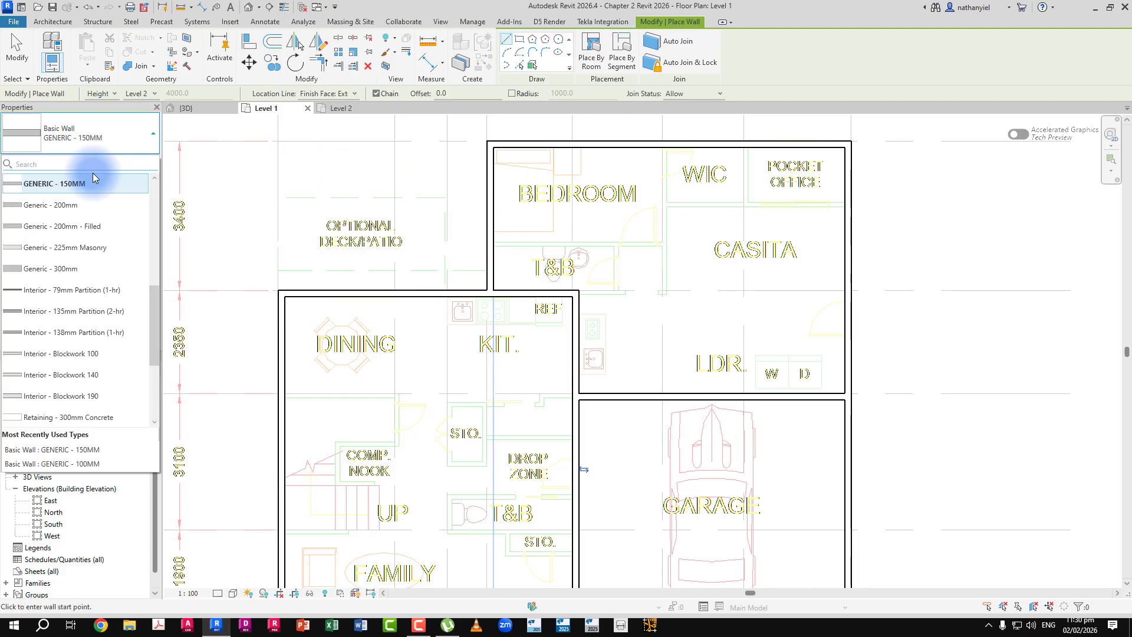
pyautogui.scroll(3, 91, 227)
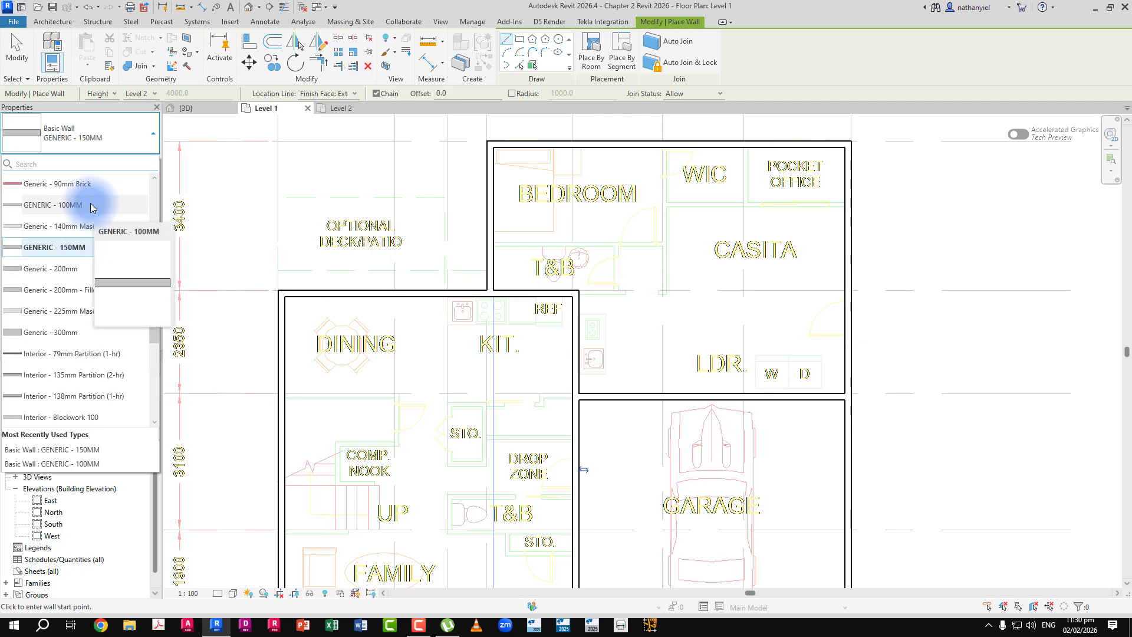
pyautogui.click(91, 205)
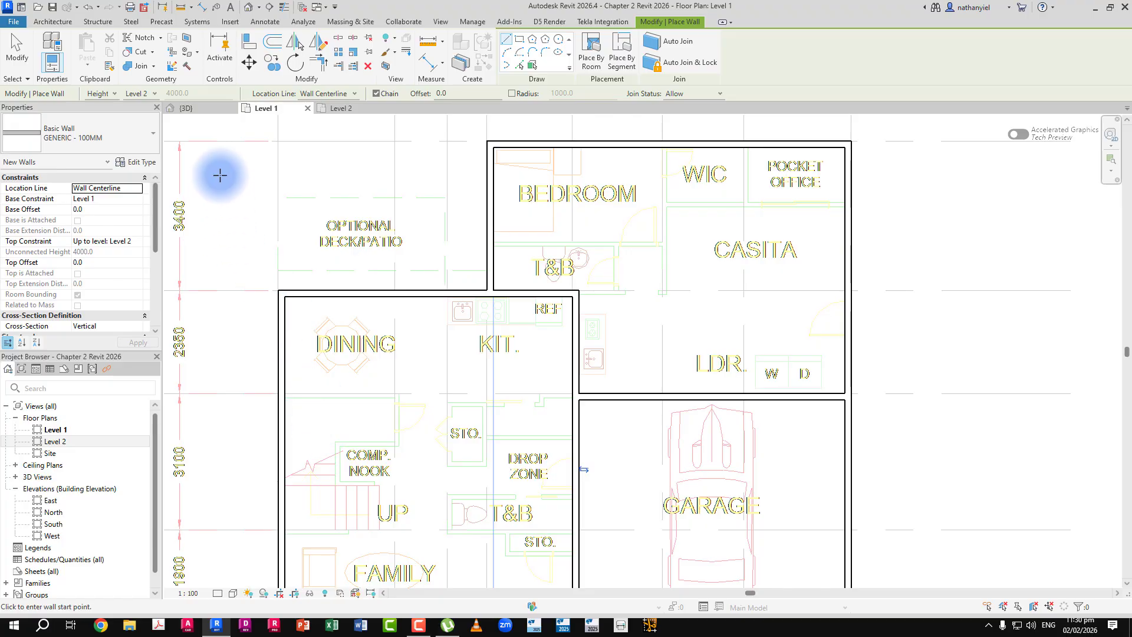
pyautogui.click(351, 93)
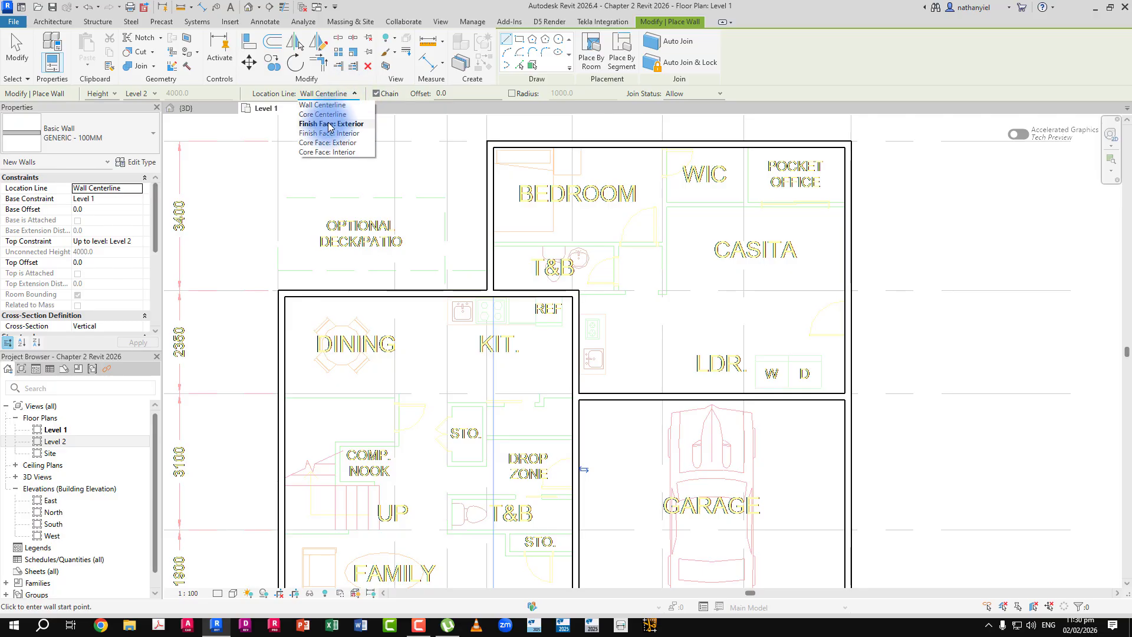
pyautogui.click(331, 123)
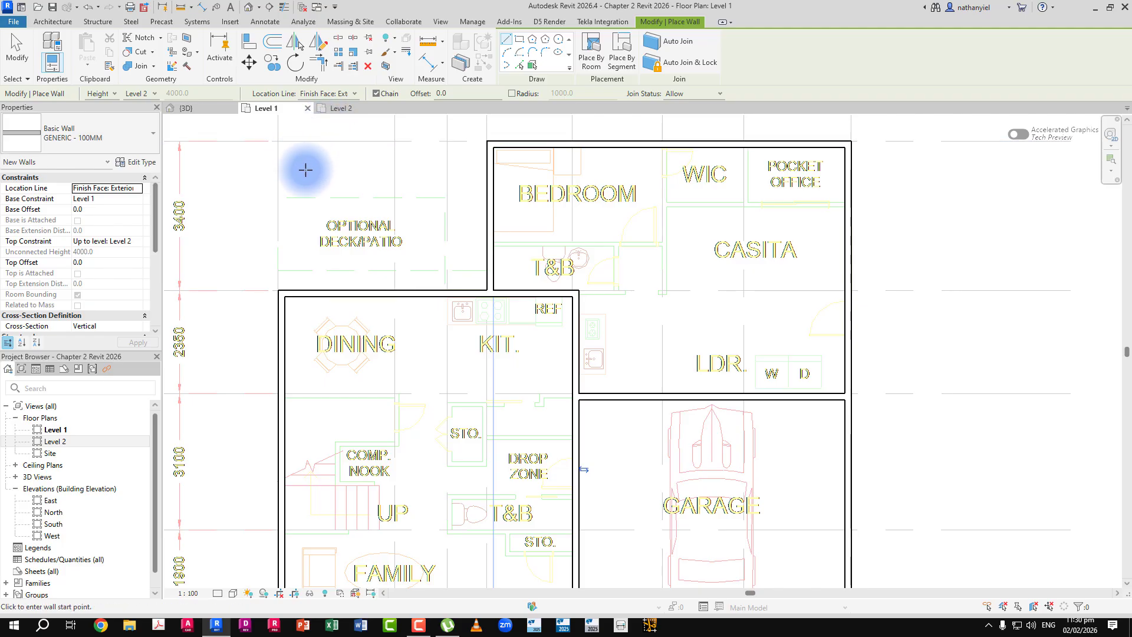
# - Draw chained 100 mm walls from the exterior wall below the dining area, 1200 mm down, then around the computer nook with an 800 mm side
pyautogui.scroll(3, 323, 447)
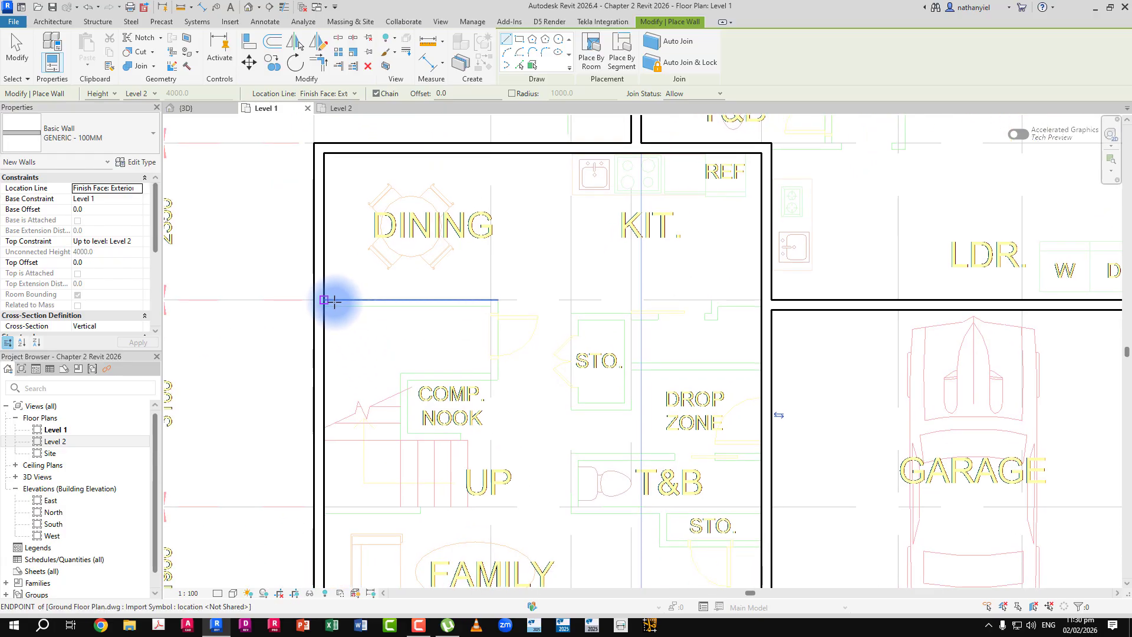
pyautogui.click(324, 300)
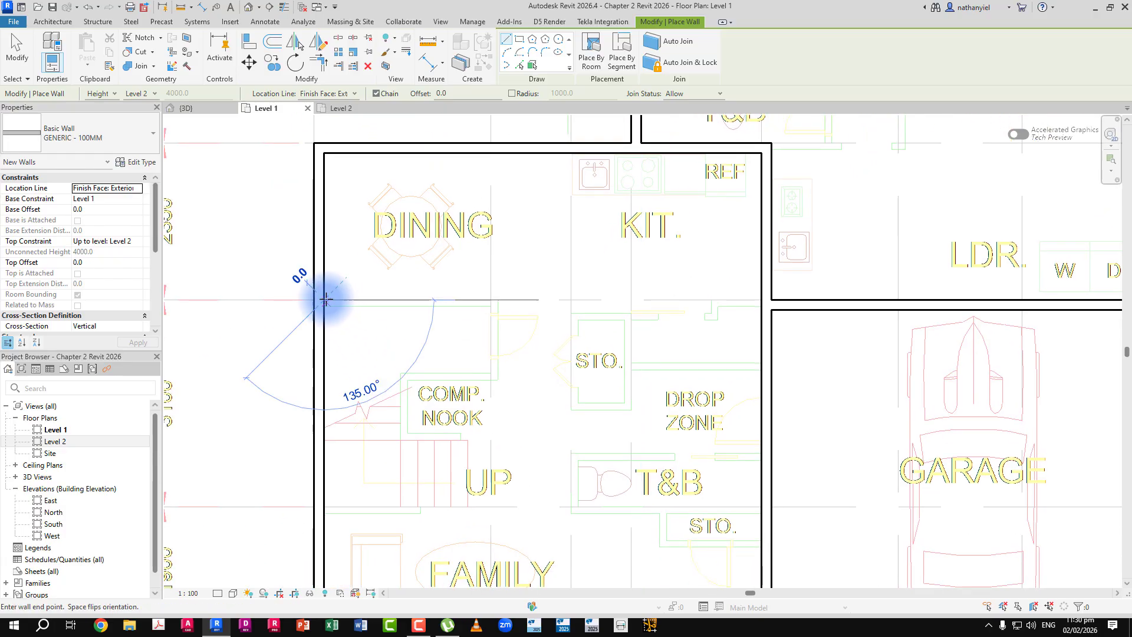
pyautogui.click(496, 300)
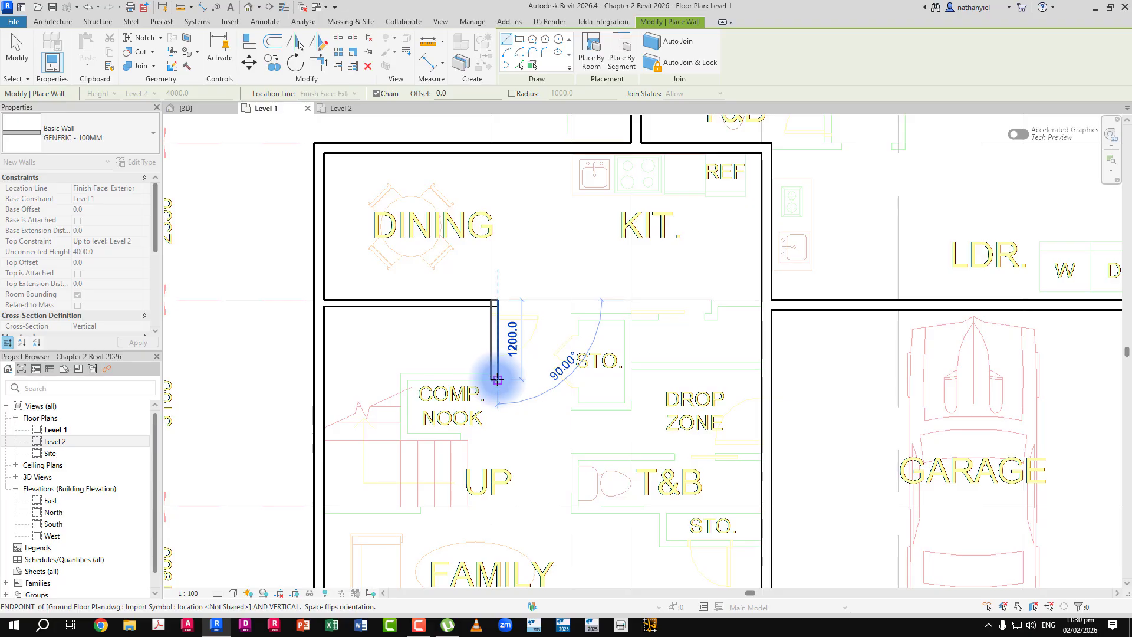
pyautogui.click(498, 380)
pyautogui.click(407, 379)
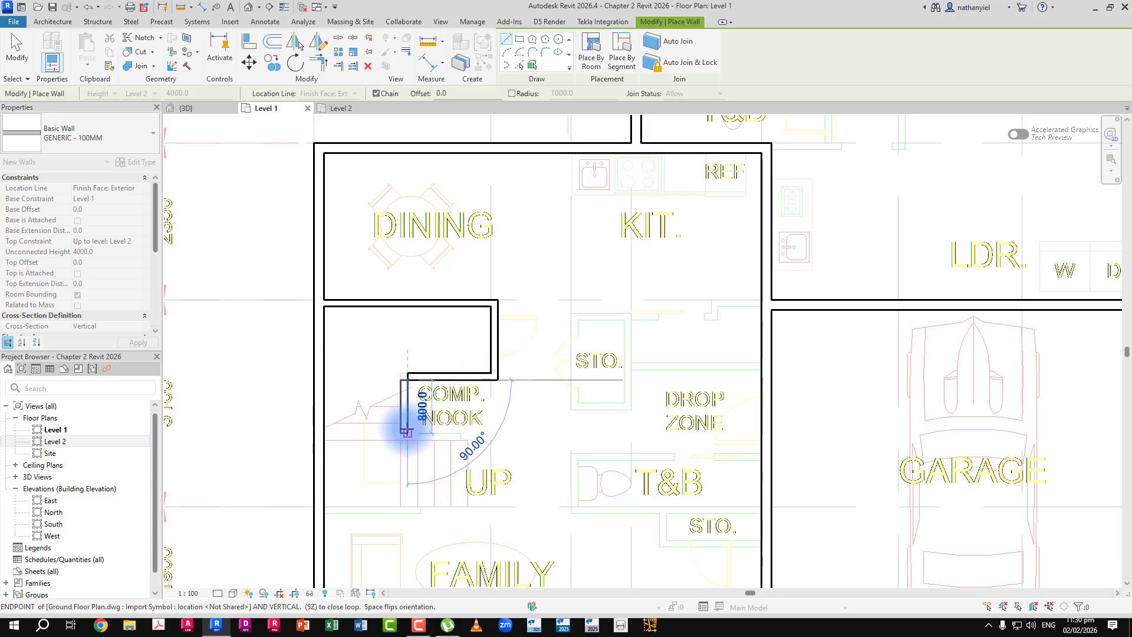
pyautogui.click(408, 432)
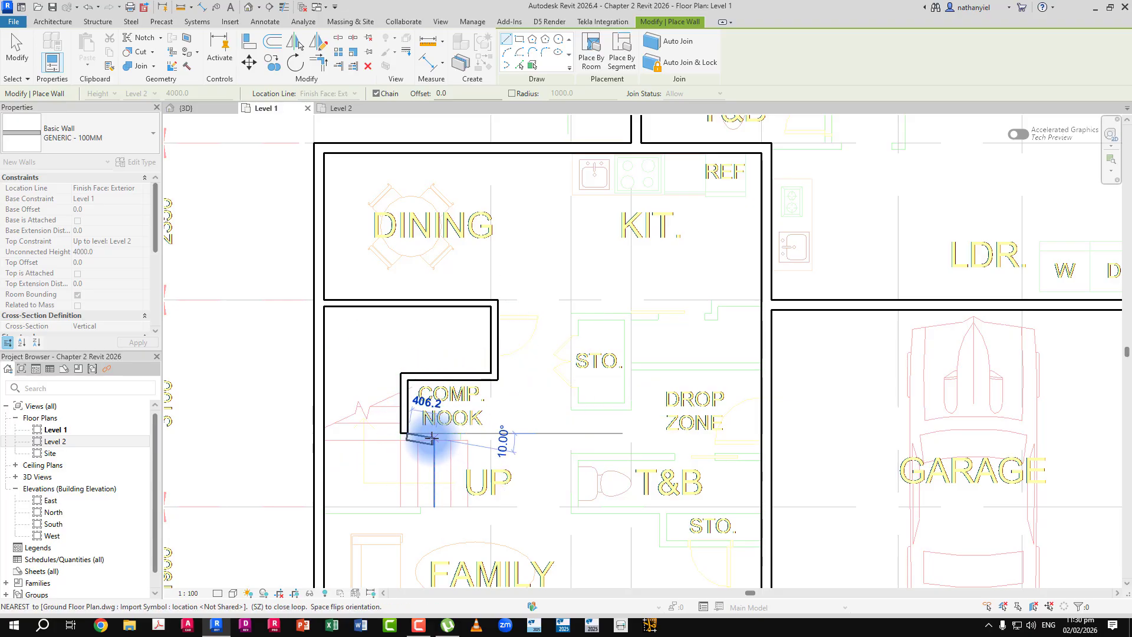
pyautogui.click(458, 435)
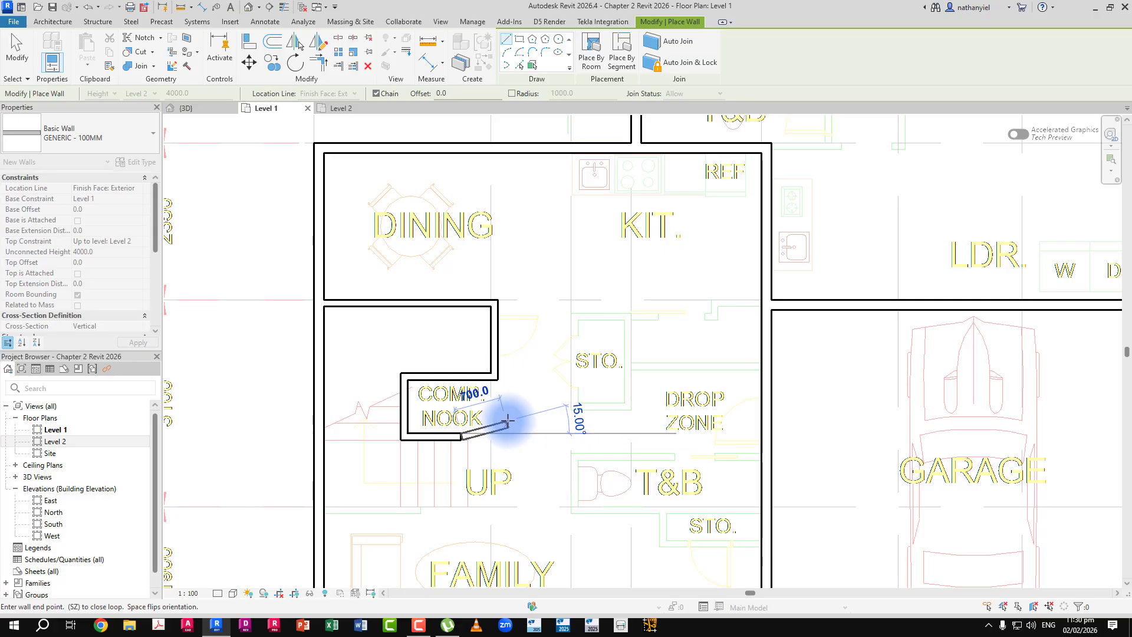
pyautogui.press('Escape')
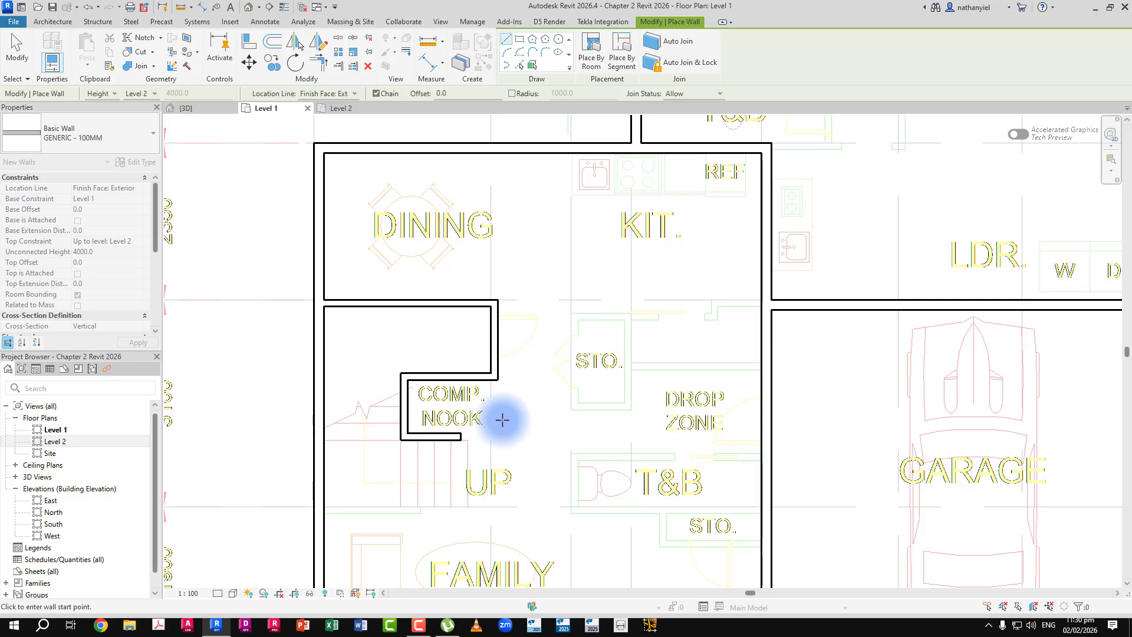
# - Draw a short 100 mm wall from the exterior wall between the stairs and the family room, following the imported plan line
pyautogui.moveTo(433, 464); pyautogui.dragTo(478, 366, button='middle')
pyautogui.scroll(2, 386, 406)
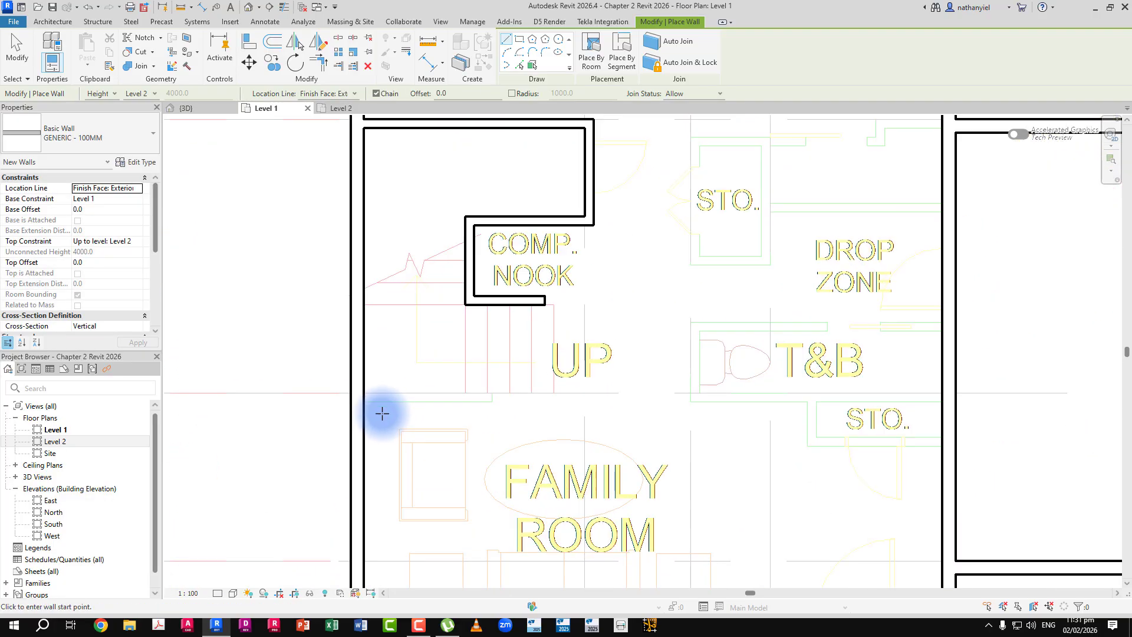
pyautogui.click(364, 393)
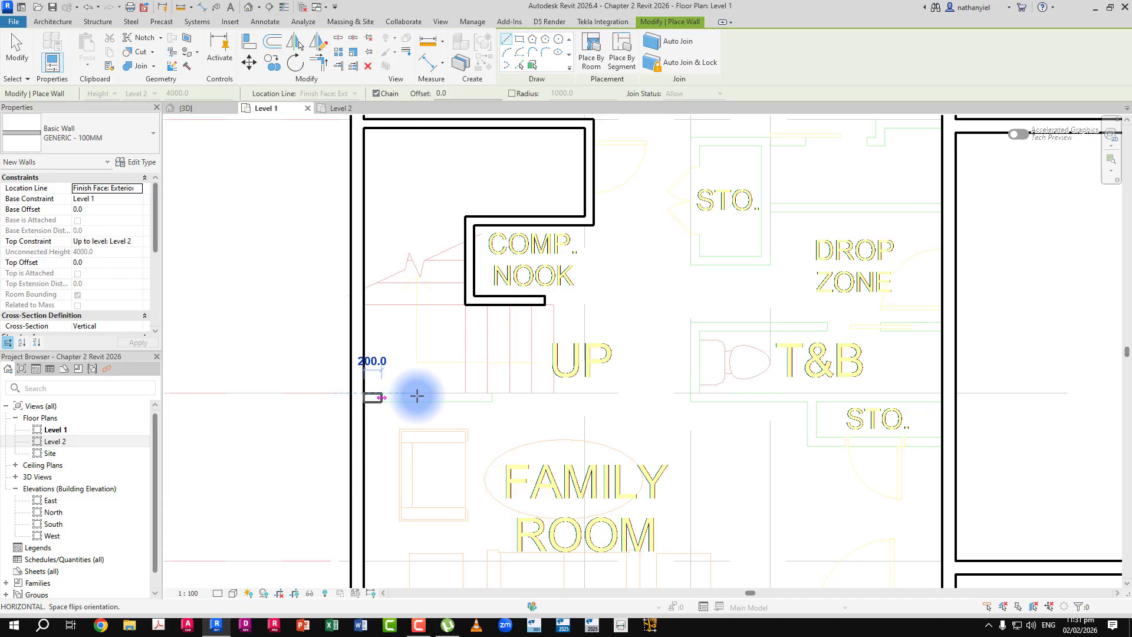
pyautogui.click(491, 395)
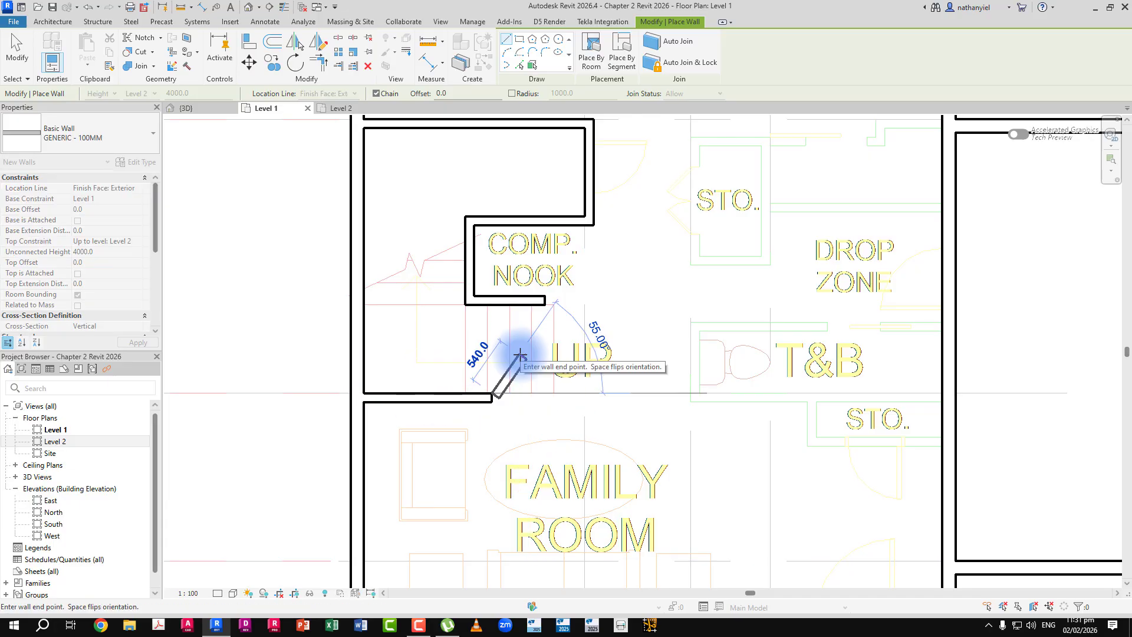
pyautogui.press('Escape')
# - Draw chained 100 mm walls around the small storage and T&B beside the garage, starting and ending on the garage wall
pyautogui.moveTo(753, 412); pyautogui.dragTo(516, 371, button='middle')
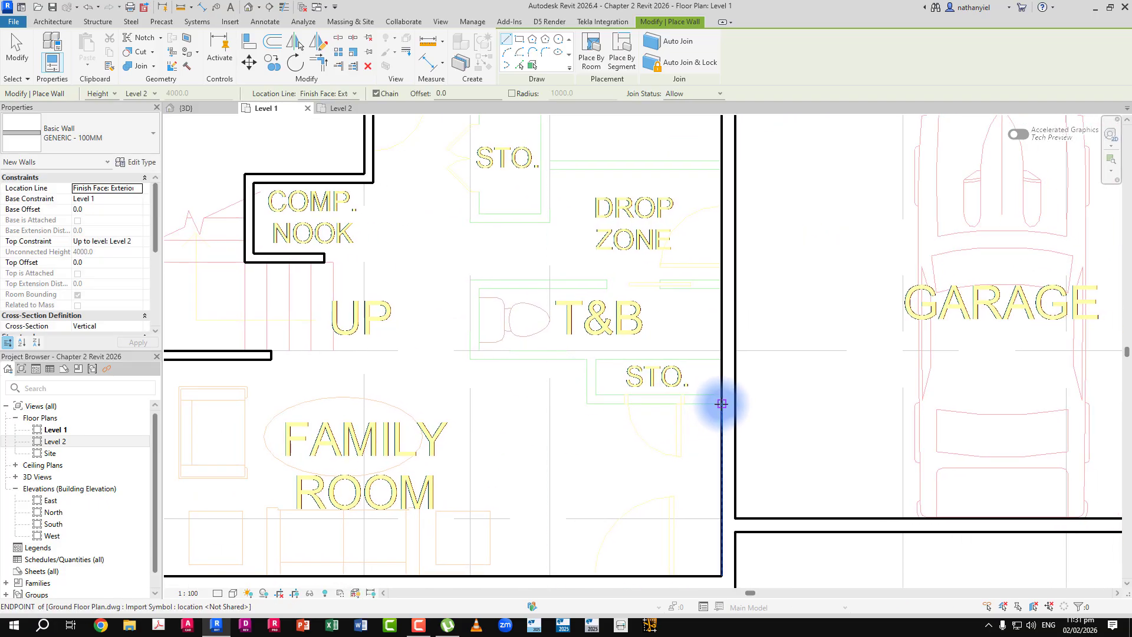
pyautogui.click(722, 403)
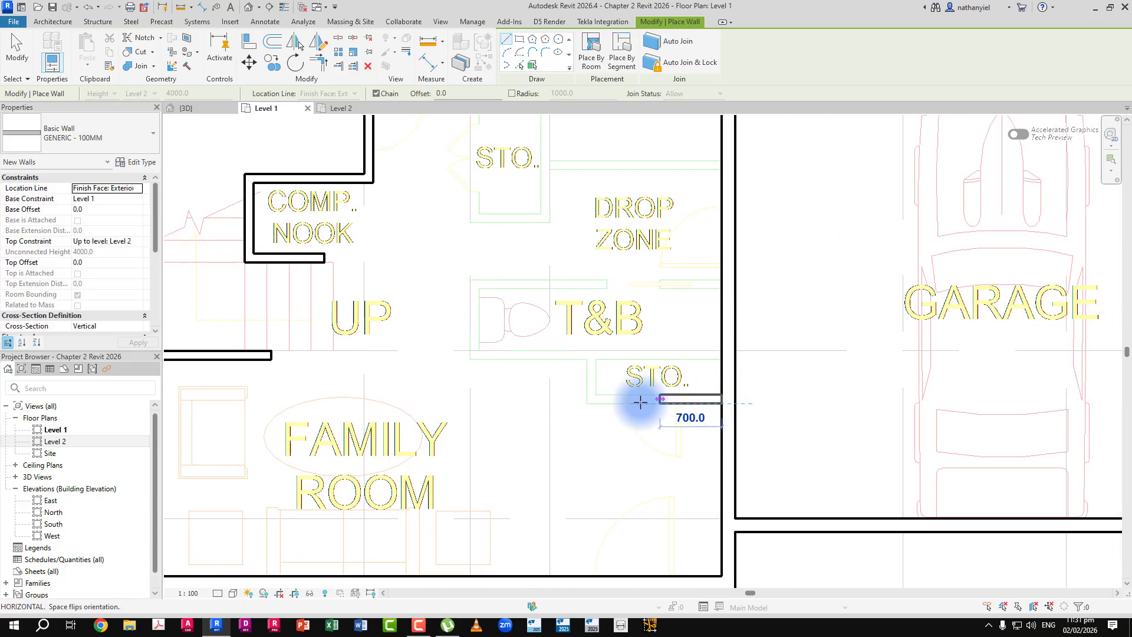
pyautogui.click(587, 404)
pyautogui.click(587, 360)
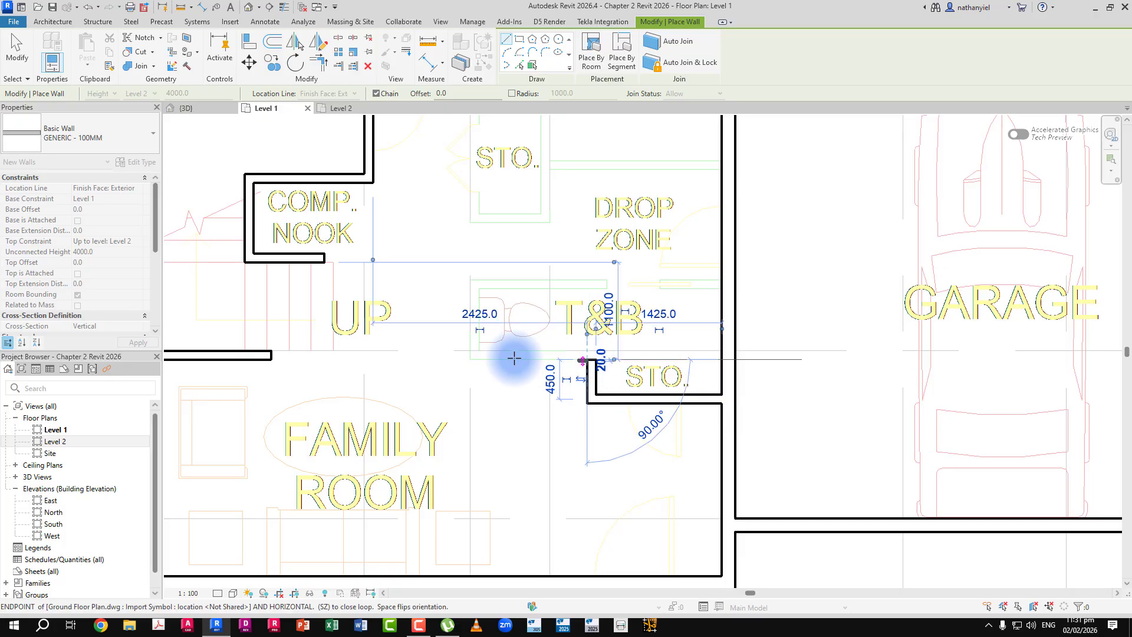
pyautogui.click(470, 356)
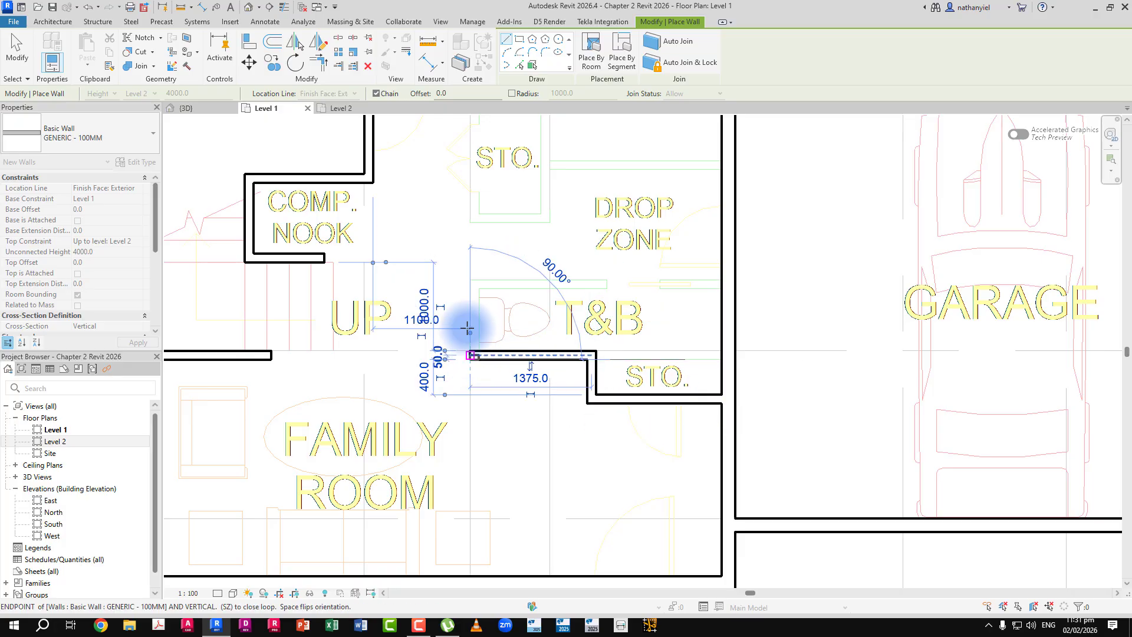
pyautogui.click(474, 280)
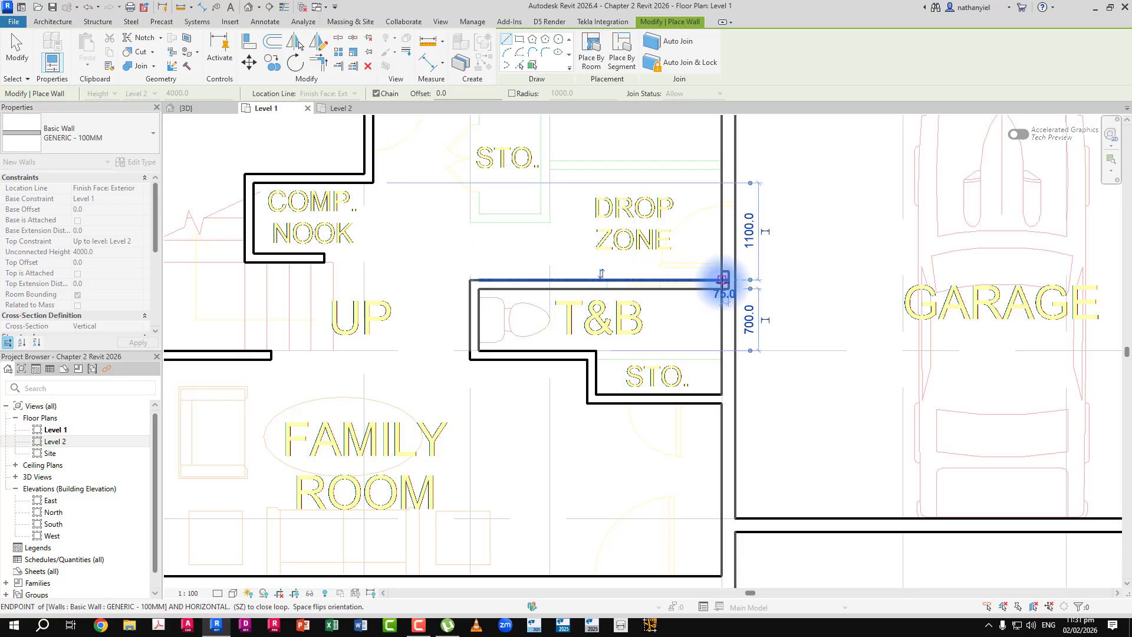
pyautogui.click(722, 279)
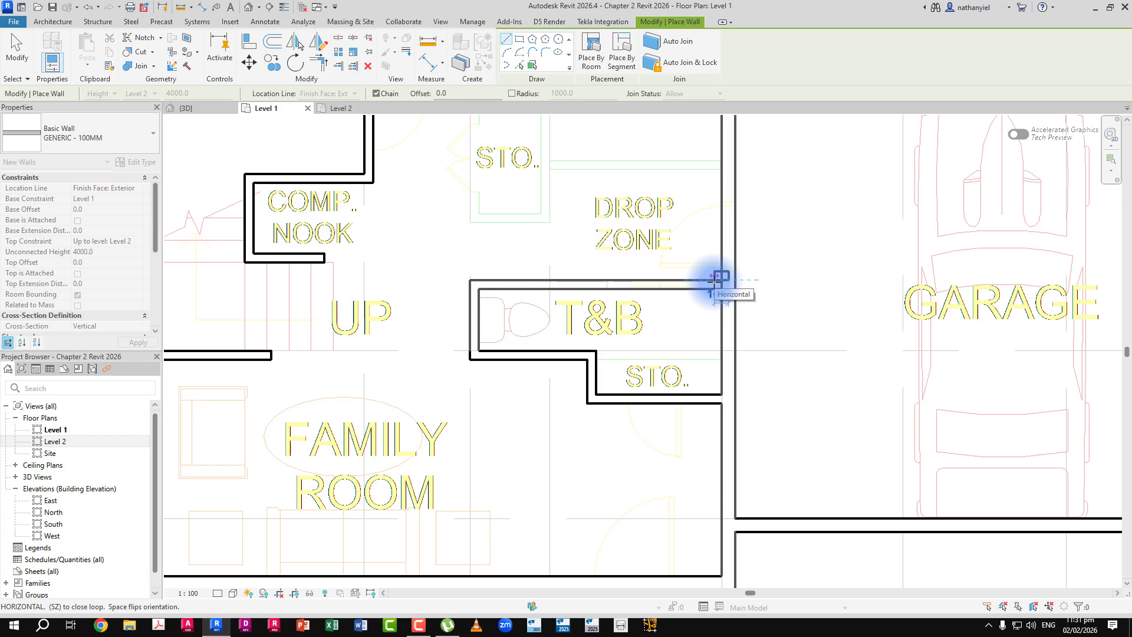
pyautogui.press('Escape')
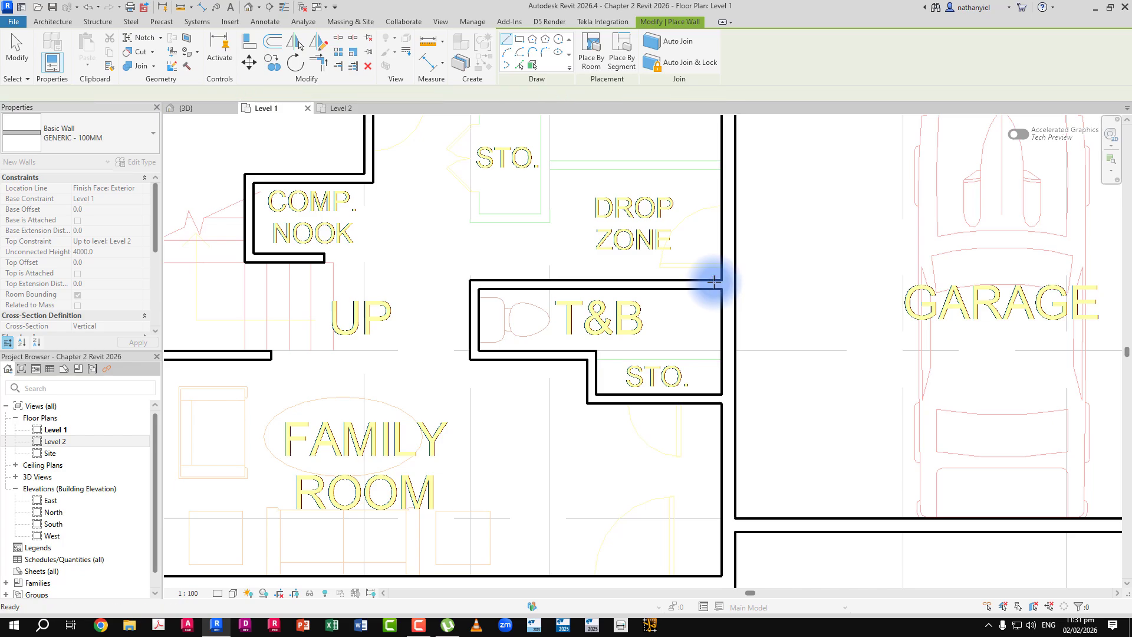
# - Draw the storage closet between the computer nook and drop zone as a rectangle of 100 mm walls, 700 mm clear width
pyautogui.moveTo(561, 190); pyautogui.dragTo(553, 282, button='middle')
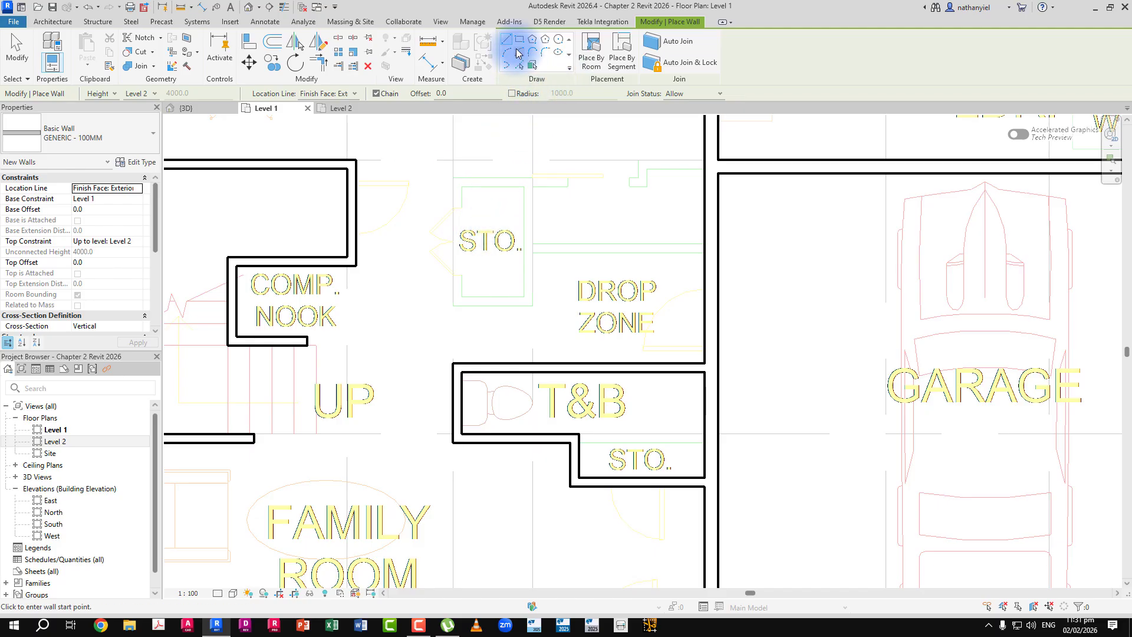
pyautogui.click(519, 42)
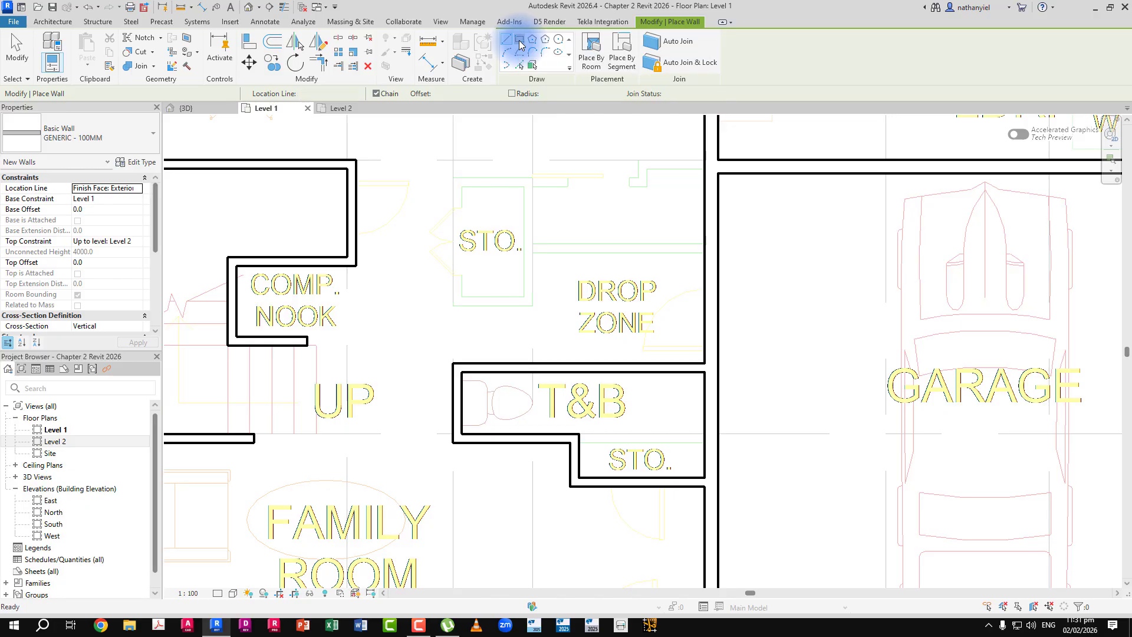
pyautogui.click(452, 305)
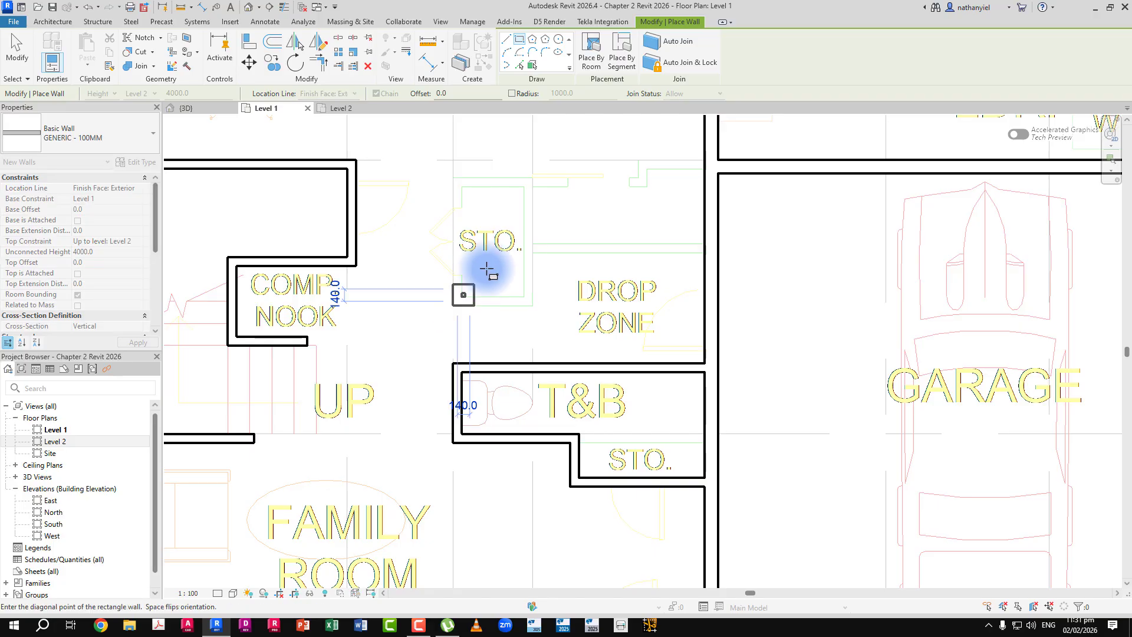
pyautogui.click(532, 177)
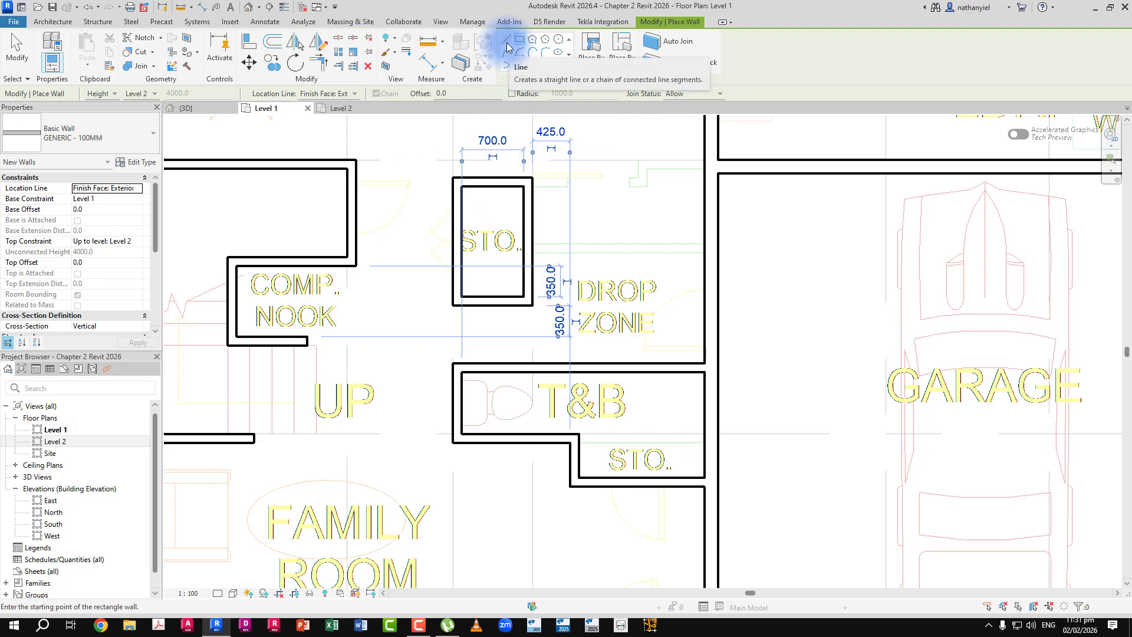
# - Draw a straight 1950 mm wall above the drop zone, from the garage-side wall to the storage closet
pyautogui.click(507, 43)
pyautogui.click(534, 253)
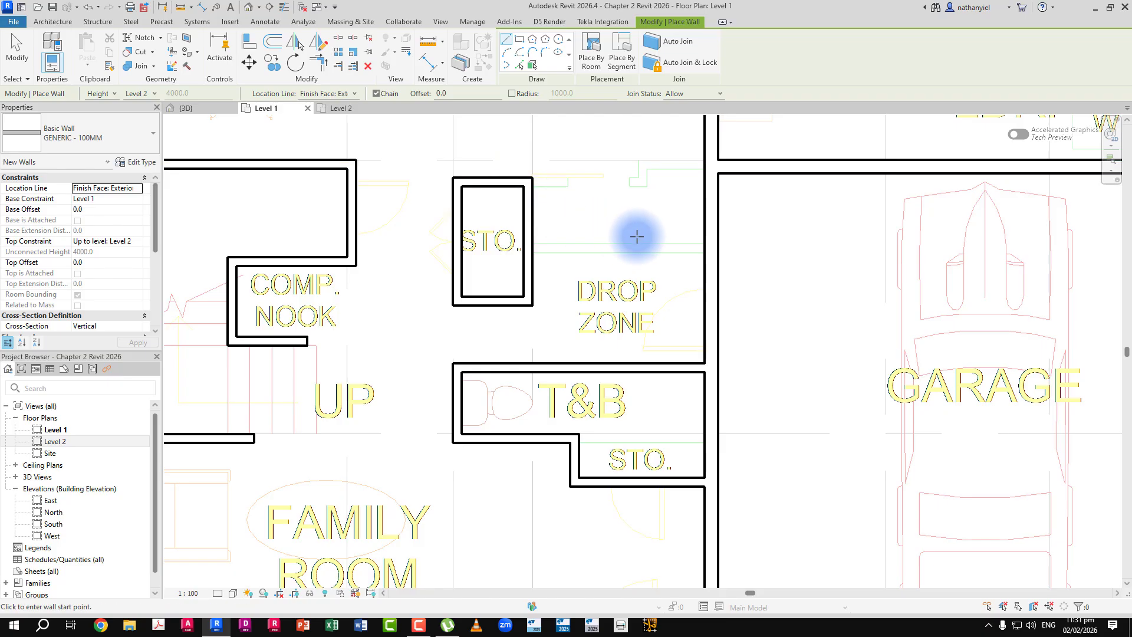
pyautogui.click(702, 253)
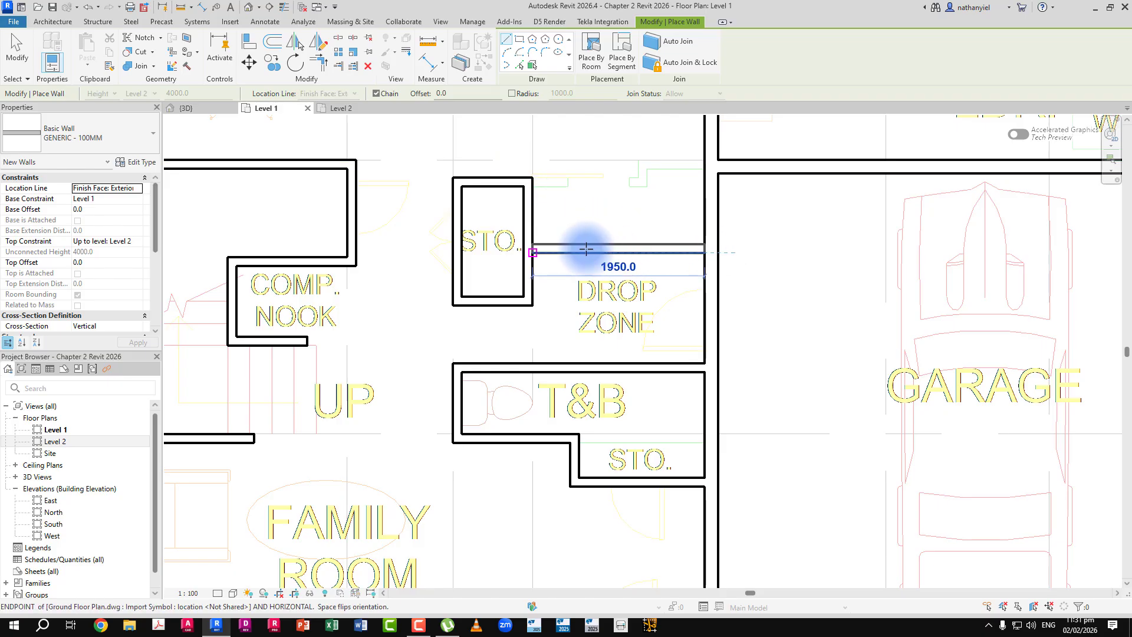
pyautogui.click(525, 246)
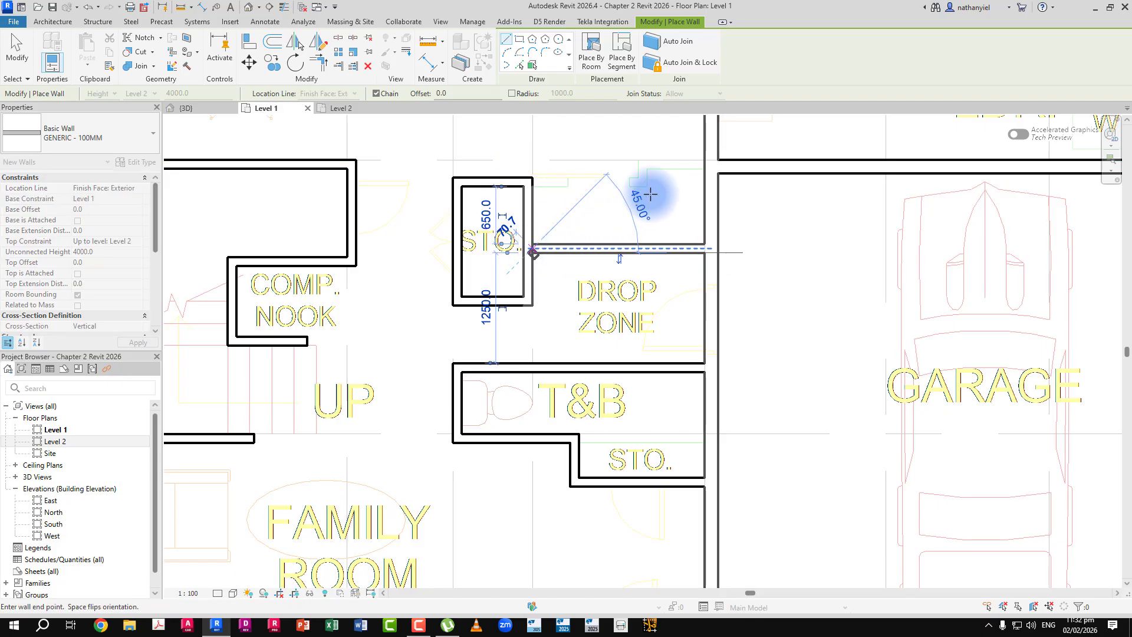
pyautogui.press('Escape')
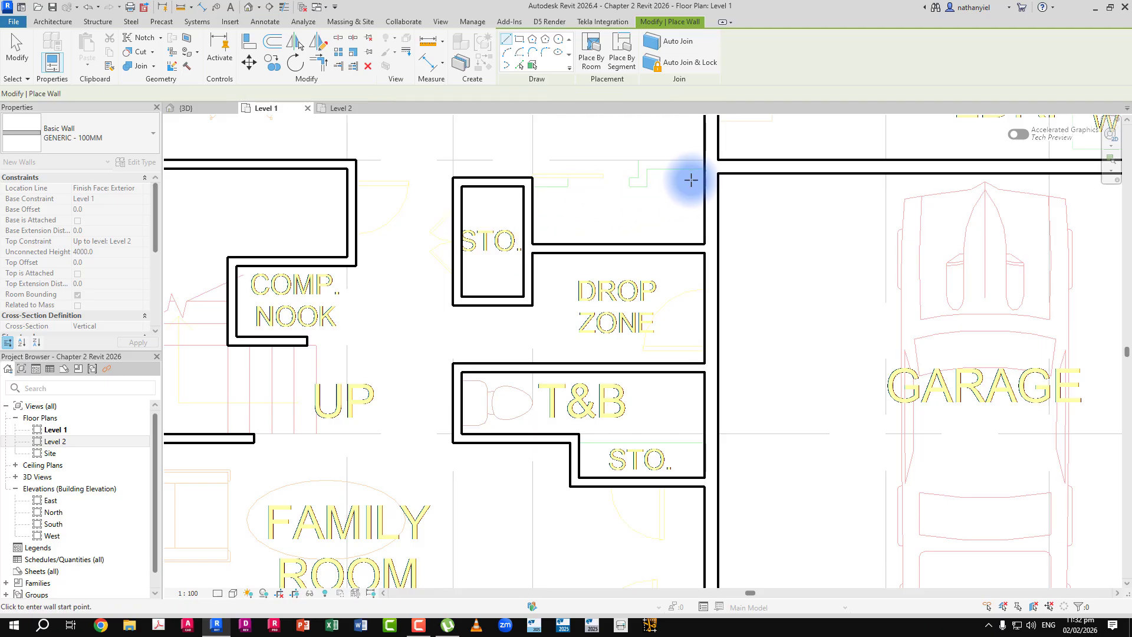
# - Draw the wall below the kitchen 650 mm from the garage-side wall, stepping down to meet the storage closet's corner
pyautogui.click(701, 169)
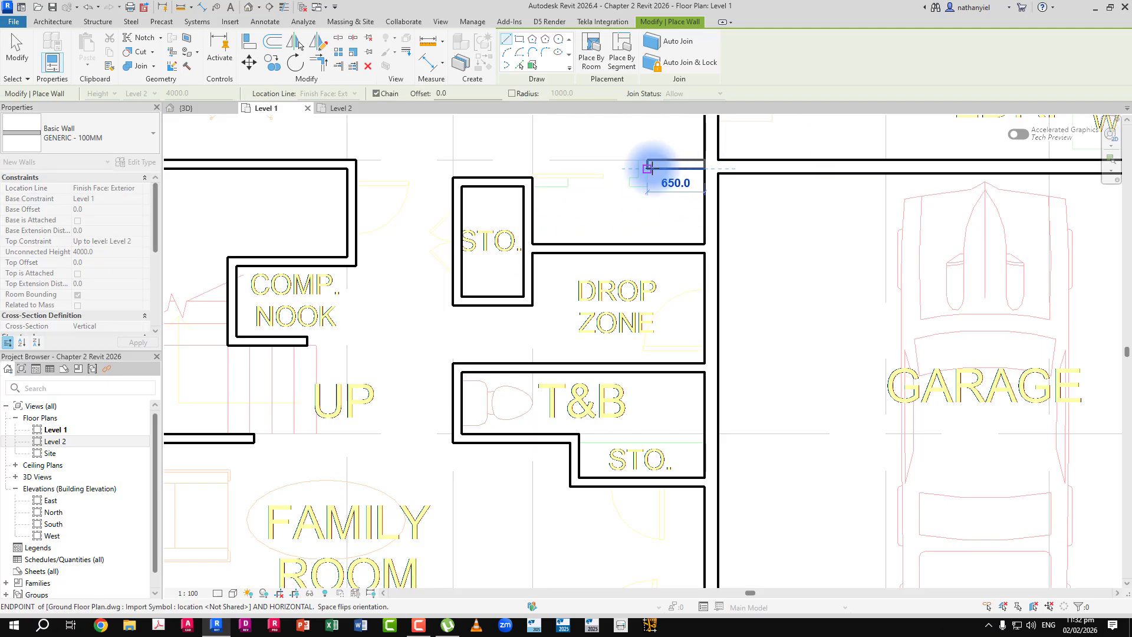
pyautogui.click(647, 170)
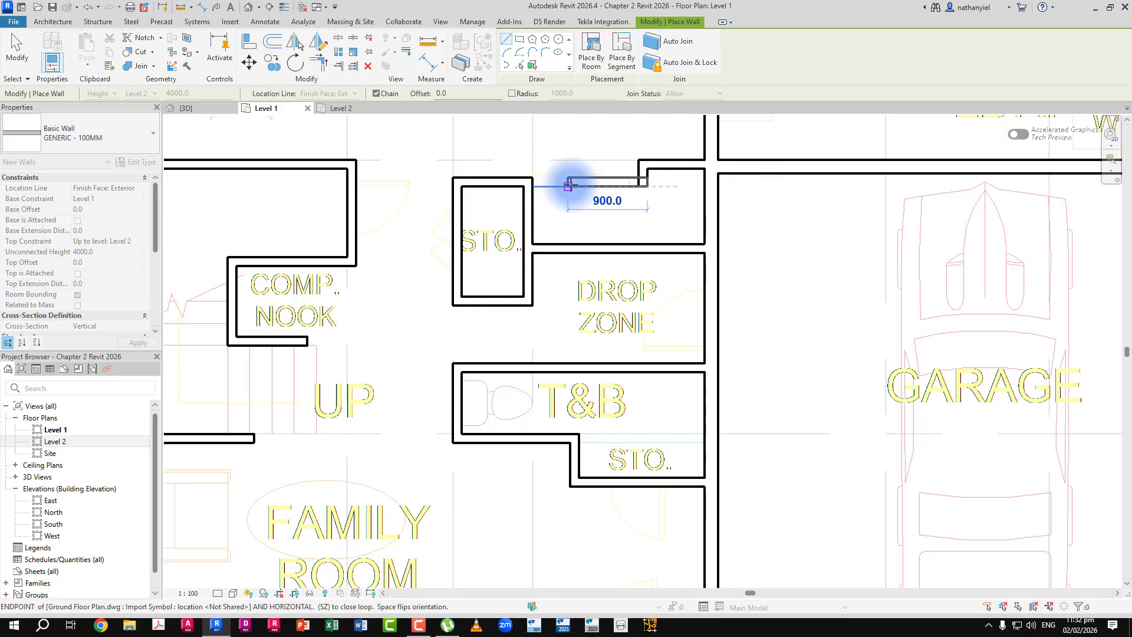
pyautogui.click(534, 187)
pyautogui.press('Escape')
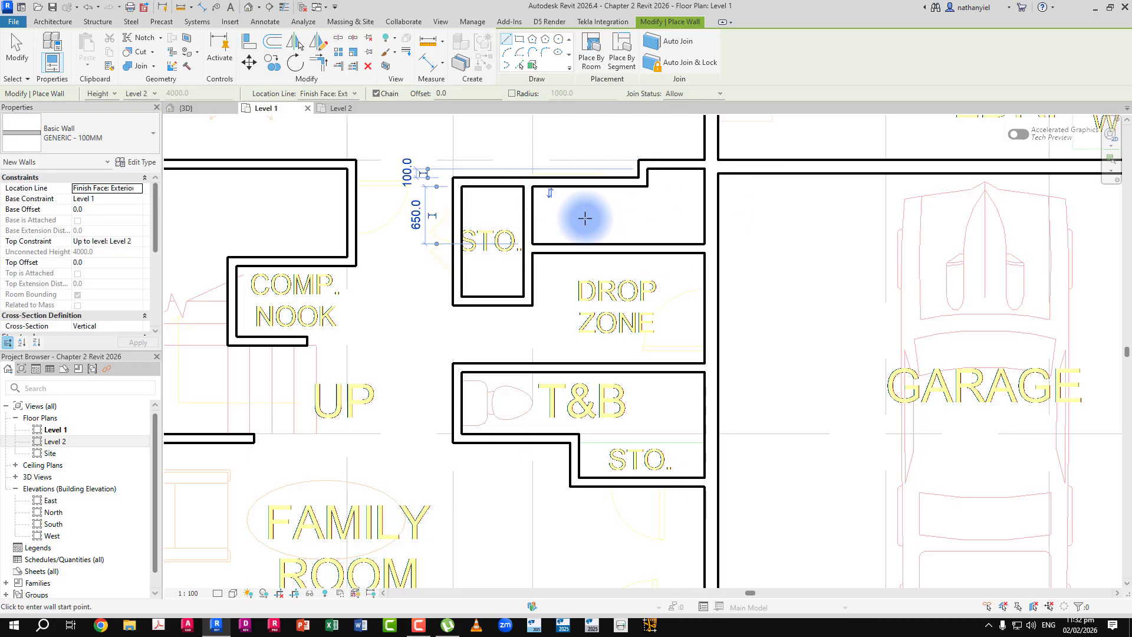
# - Draw 100 mm walls from the kitchen corner along the casita T&B's lower side and up to the exterior wall between bedroom and casita
pyautogui.moveTo(592, 236); pyautogui.dragTo(582, 350, button='middle')
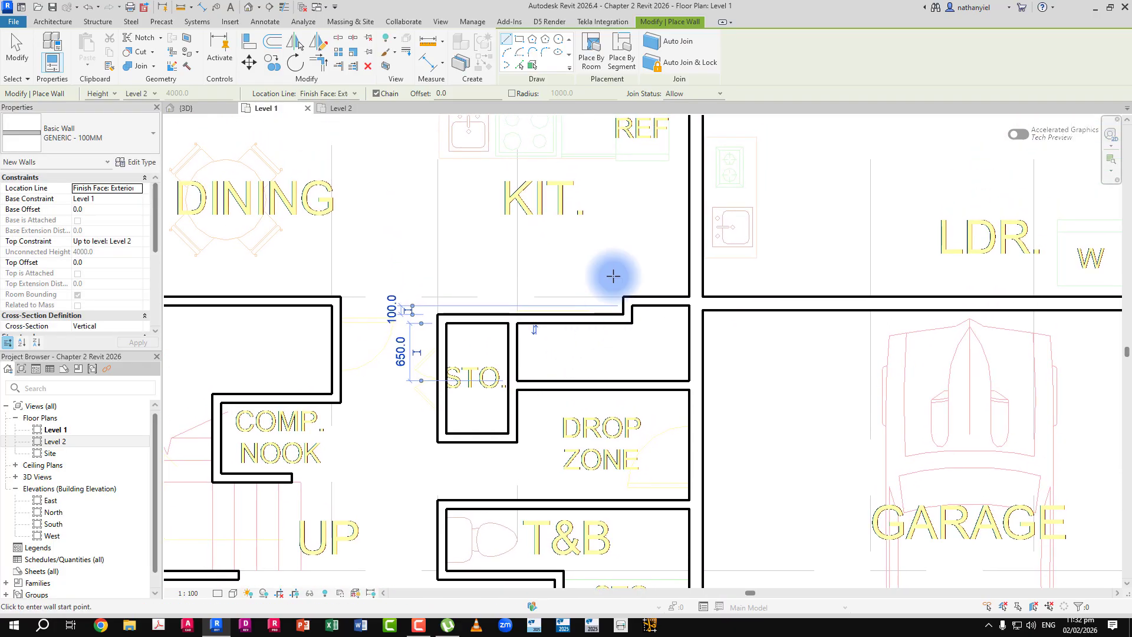
pyautogui.moveTo(608, 296); pyautogui.dragTo(513, 399, button='middle')
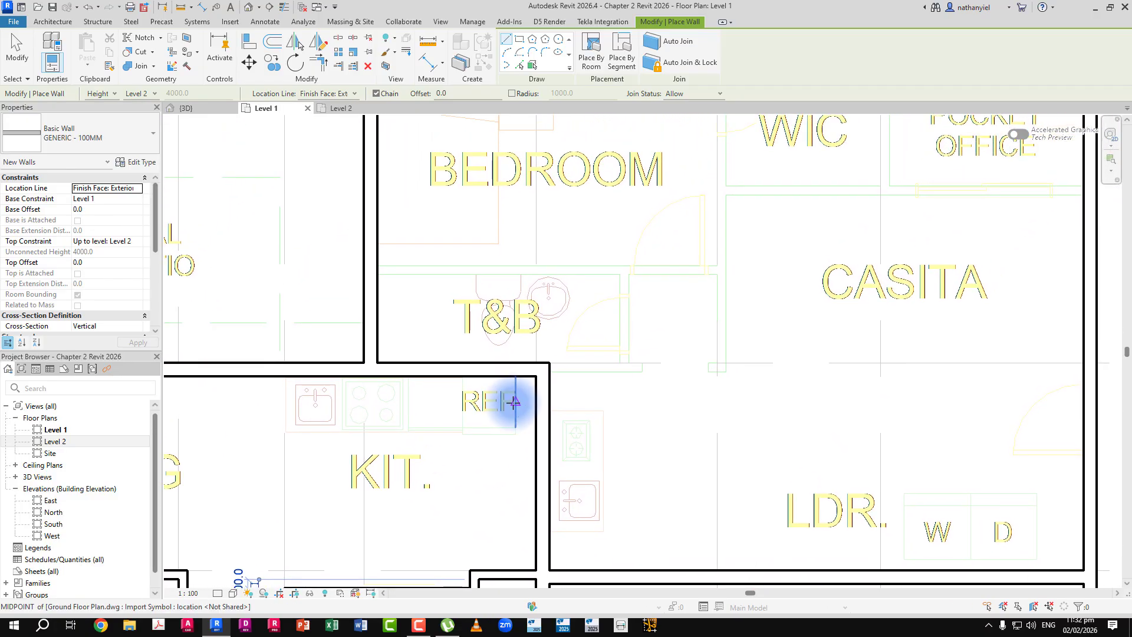
pyautogui.click(549, 371)
pyautogui.click(719, 362)
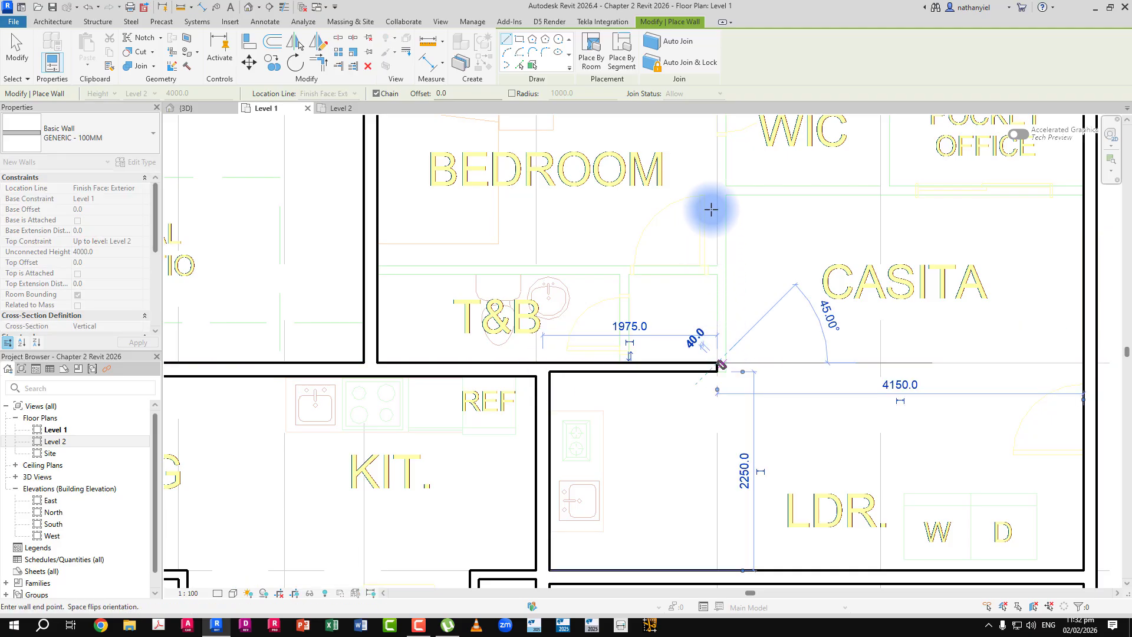
pyautogui.moveTo(713, 207); pyautogui.dragTo(711, 311, button='middle')
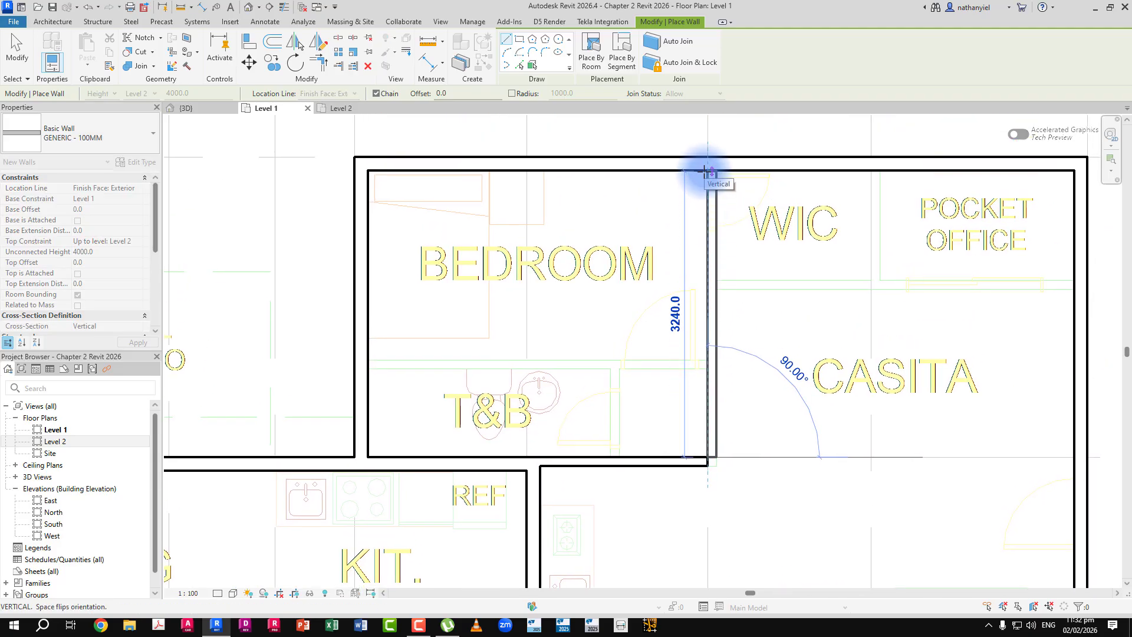
pyautogui.click(706, 170)
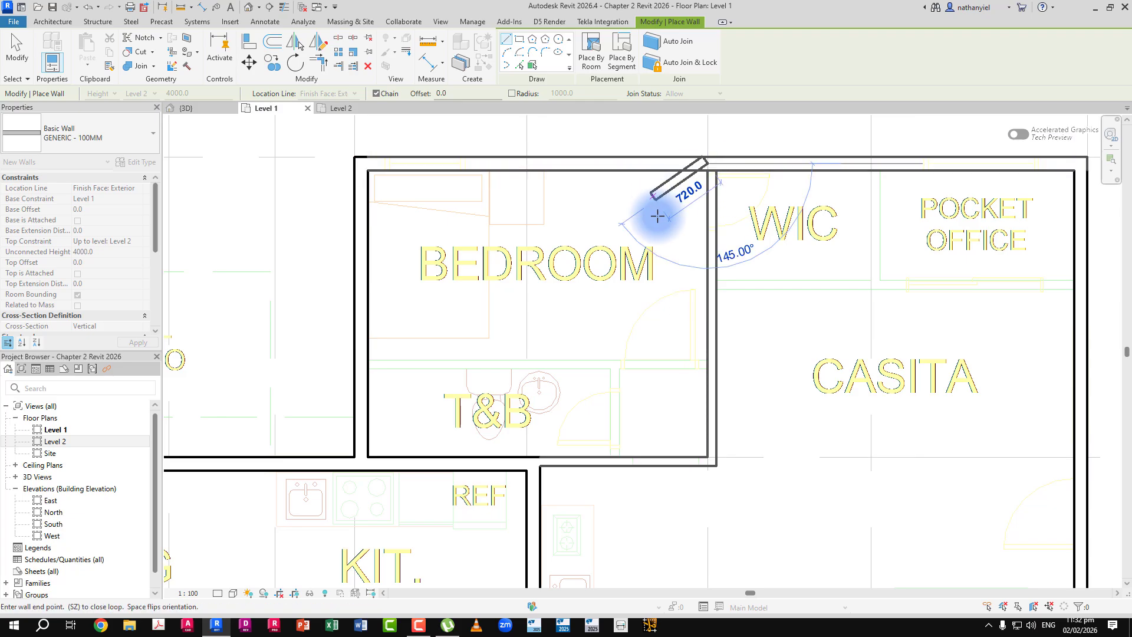
pyautogui.press('Escape')
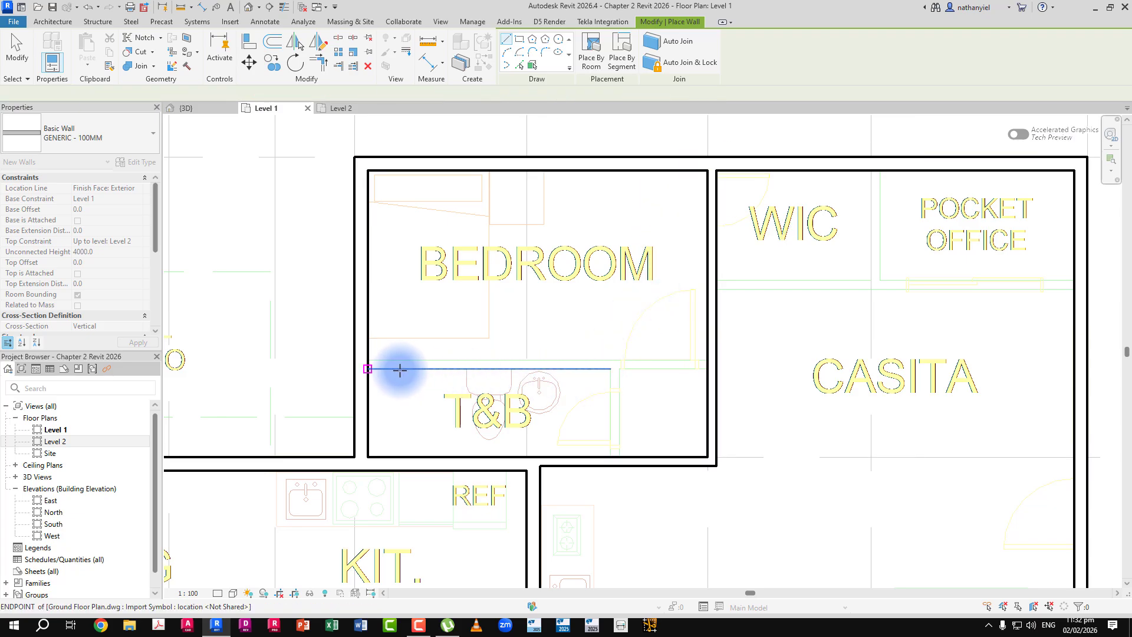
# - Draw a 3850 mm long, 100 mm thick wall between the bedroom and T&B, and another closing the T&B's door side
pyautogui.click(367, 360)
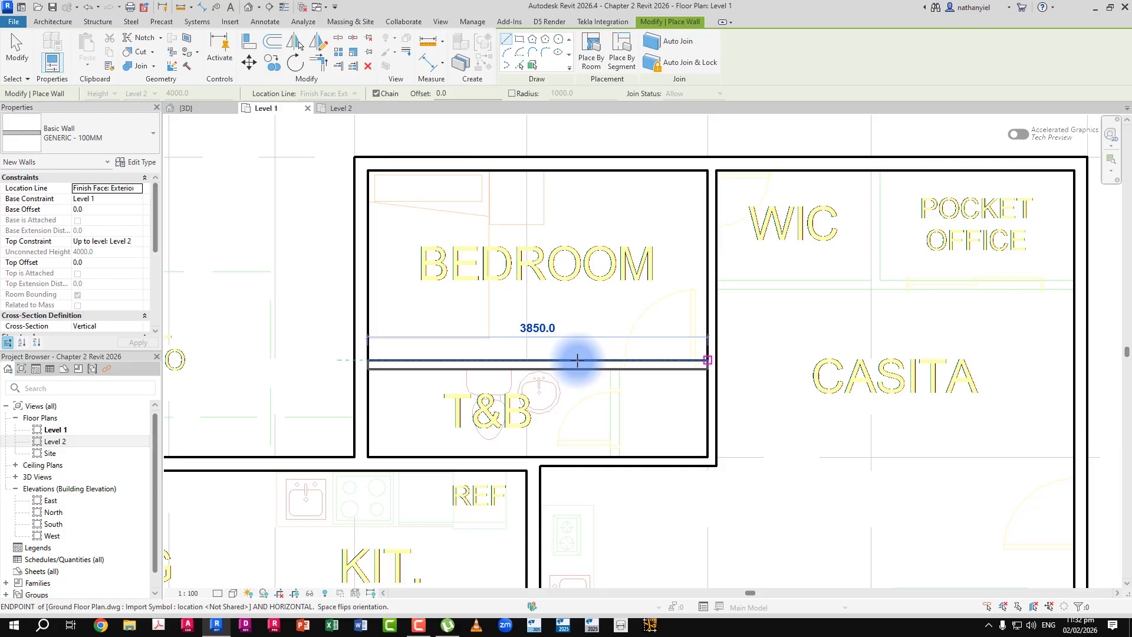
pyautogui.click(676, 348)
pyautogui.press('Escape')
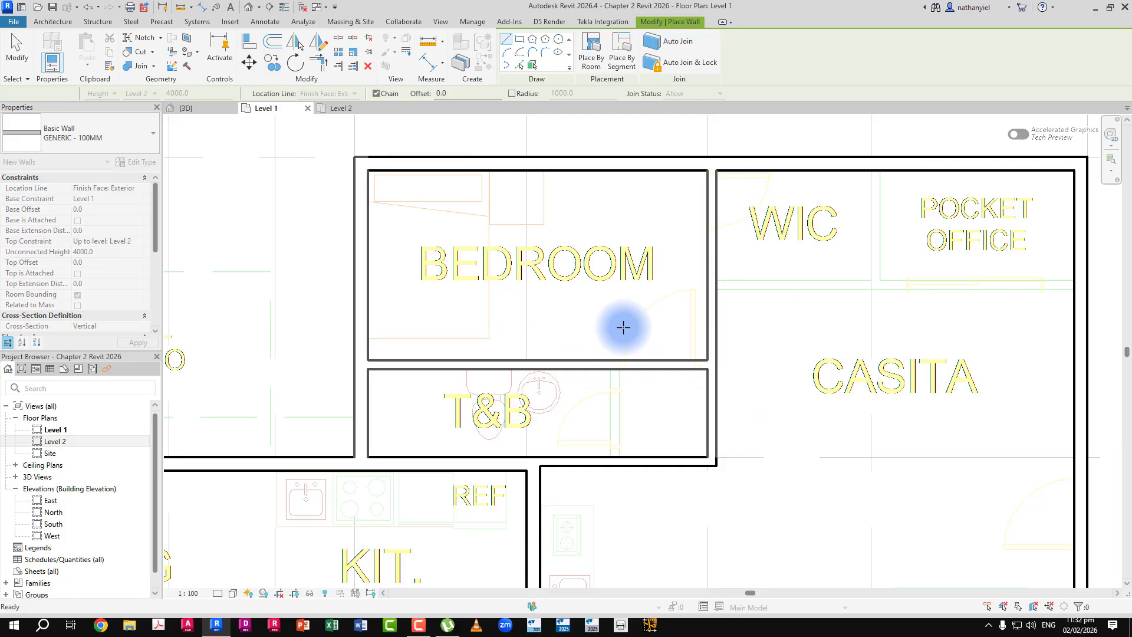
pyautogui.click(613, 456)
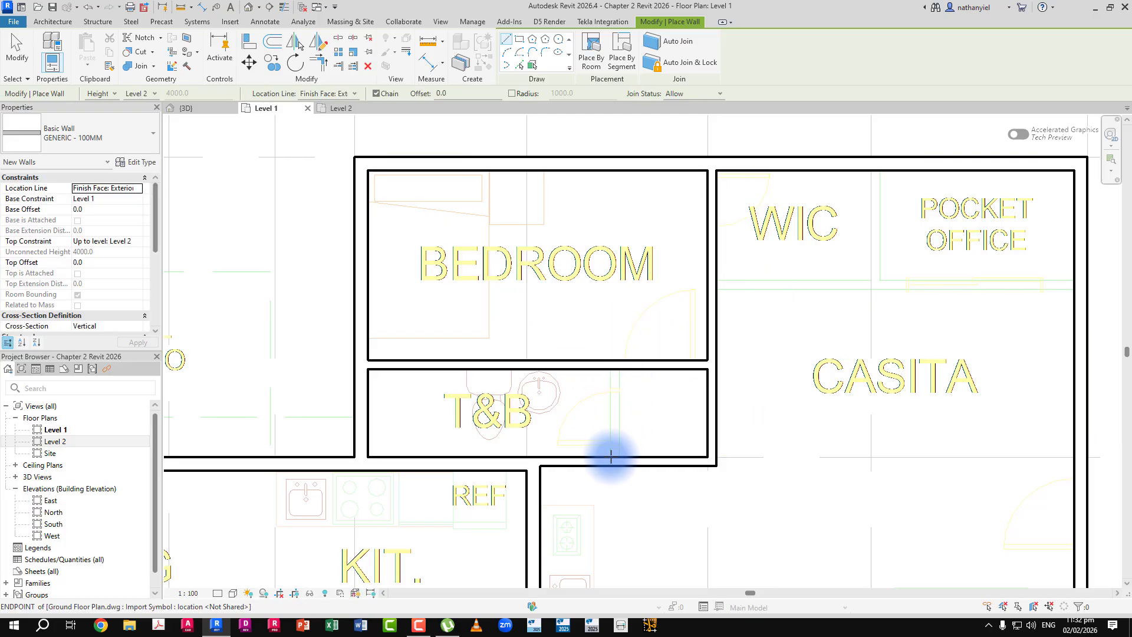
pyautogui.click(610, 370)
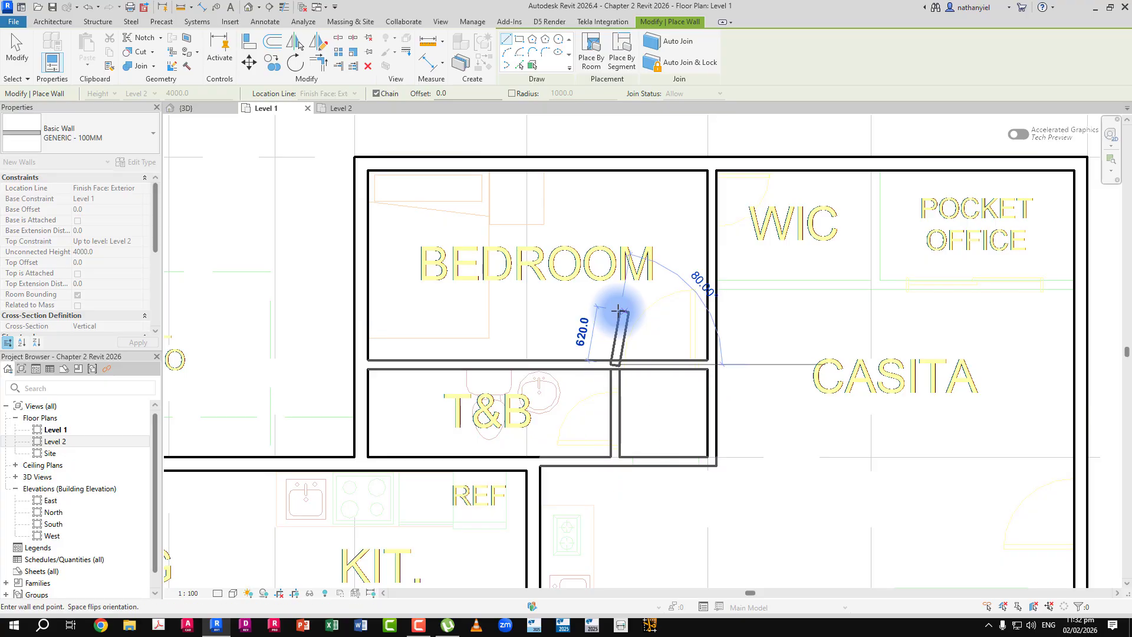
pyautogui.press('Escape')
# - Draw a 100 mm wall separating the WIC and pocket office from the casita, and one between them leaving the WIC 1750 mm wide
pyautogui.scroll(-1, 582, 320)
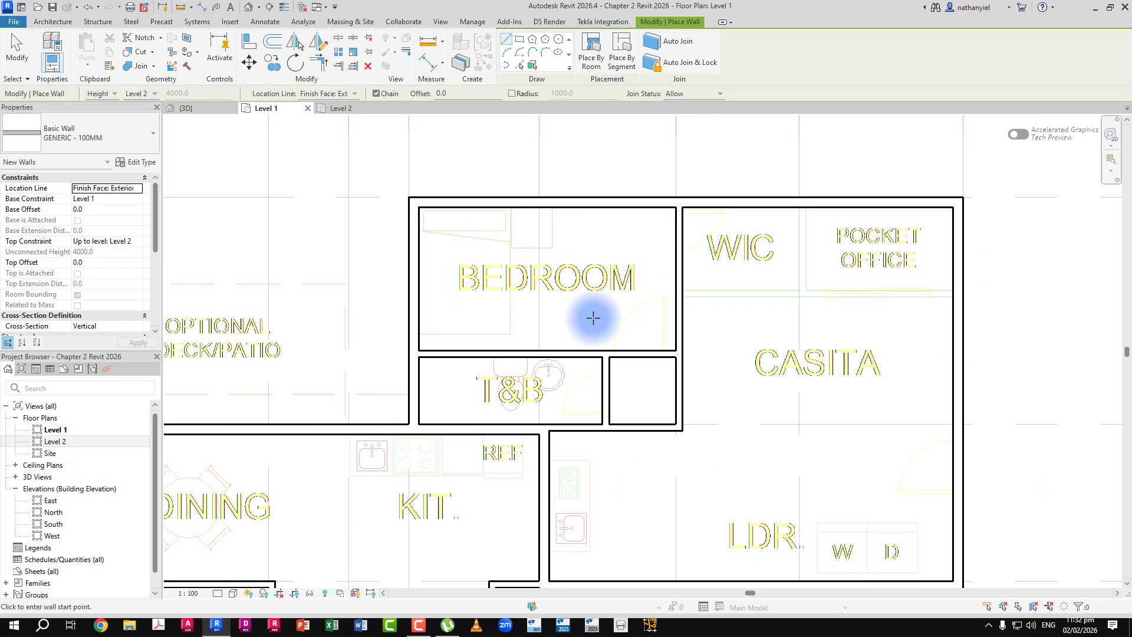
pyautogui.moveTo(676, 300); pyautogui.dragTo(533, 295, button='middle')
pyautogui.scroll(1, 580, 294)
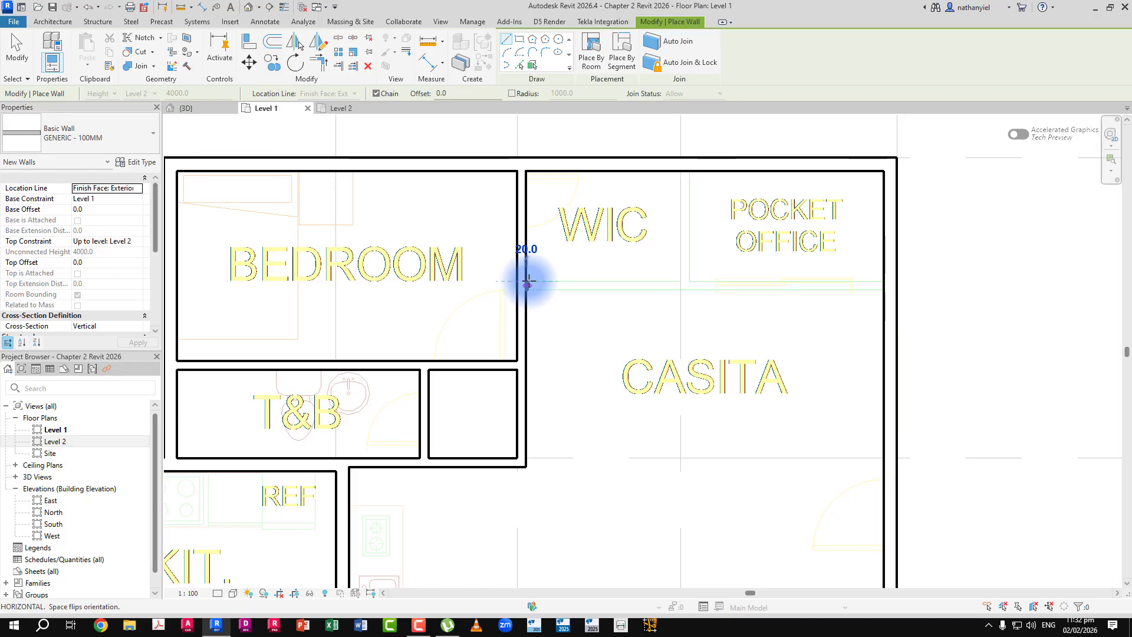
pyautogui.click(525, 282)
pyautogui.click(882, 281)
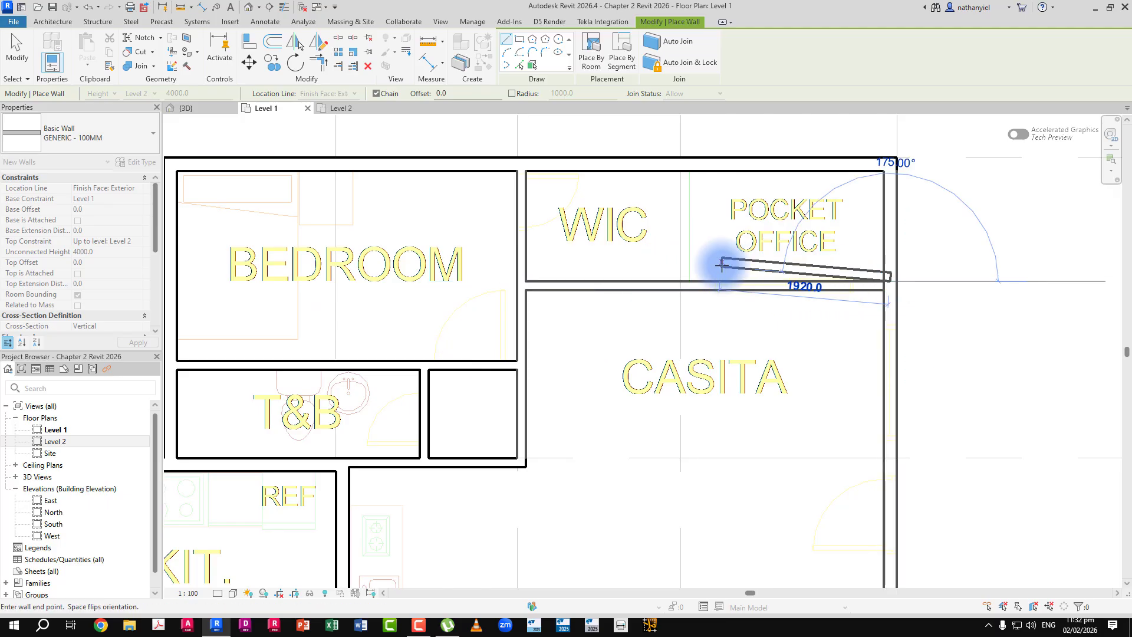
pyautogui.press('Escape')
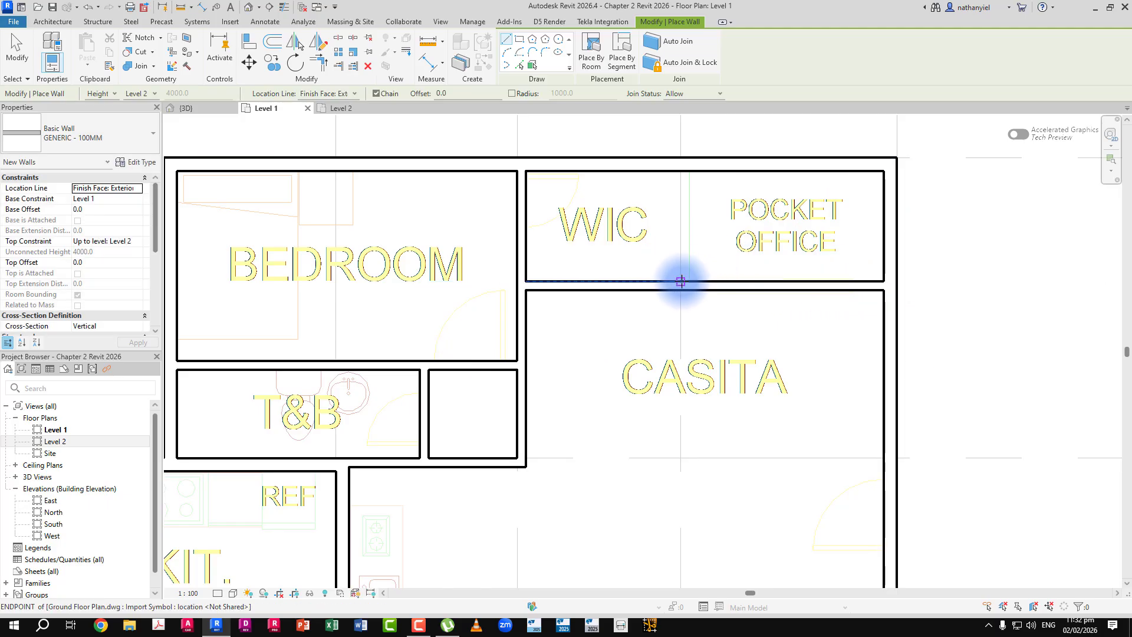
pyautogui.click(684, 282)
pyautogui.click(681, 161)
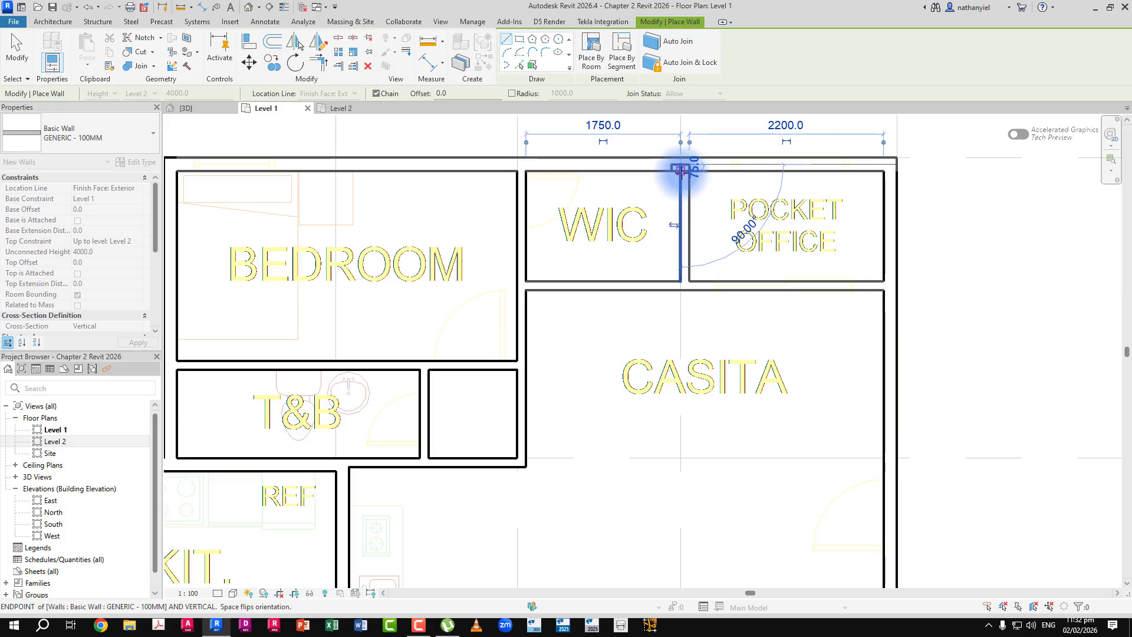
pyautogui.press('Escape')
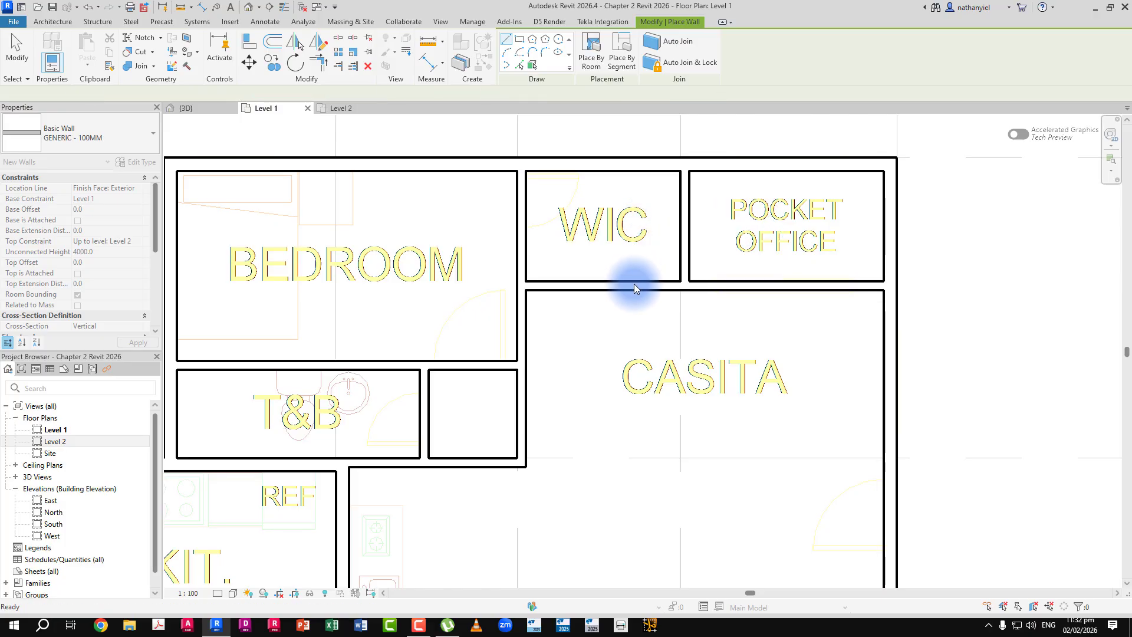
# - Check the Level 1 walls against the imported ground floor plan, from the casita to the family room, and end wall placement
pyautogui.scroll(-1, 635, 284)
pyautogui.scroll(-1, 621, 322)
pyautogui.moveTo(563, 440); pyautogui.dragTo(619, 321, button='middle')
pyautogui.scroll(-1, 619, 320)
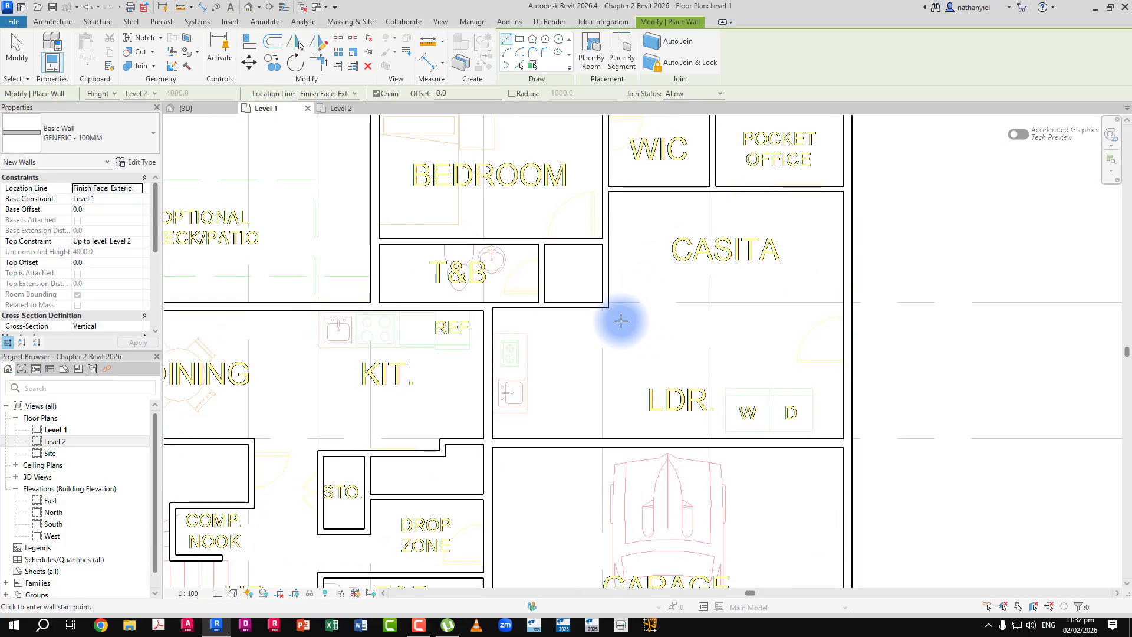
pyautogui.moveTo(552, 351); pyautogui.dragTo(647, 254, button='middle')
pyautogui.moveTo(545, 374); pyautogui.dragTo(576, 313, button='middle')
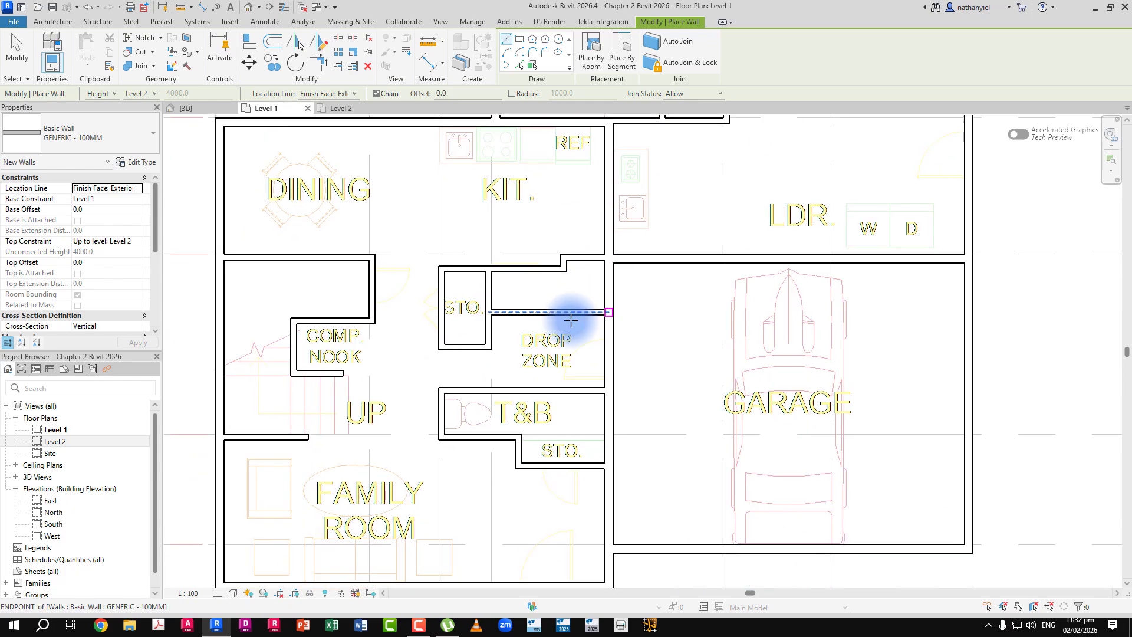
pyautogui.moveTo(522, 401); pyautogui.dragTo(554, 301, button='middle')
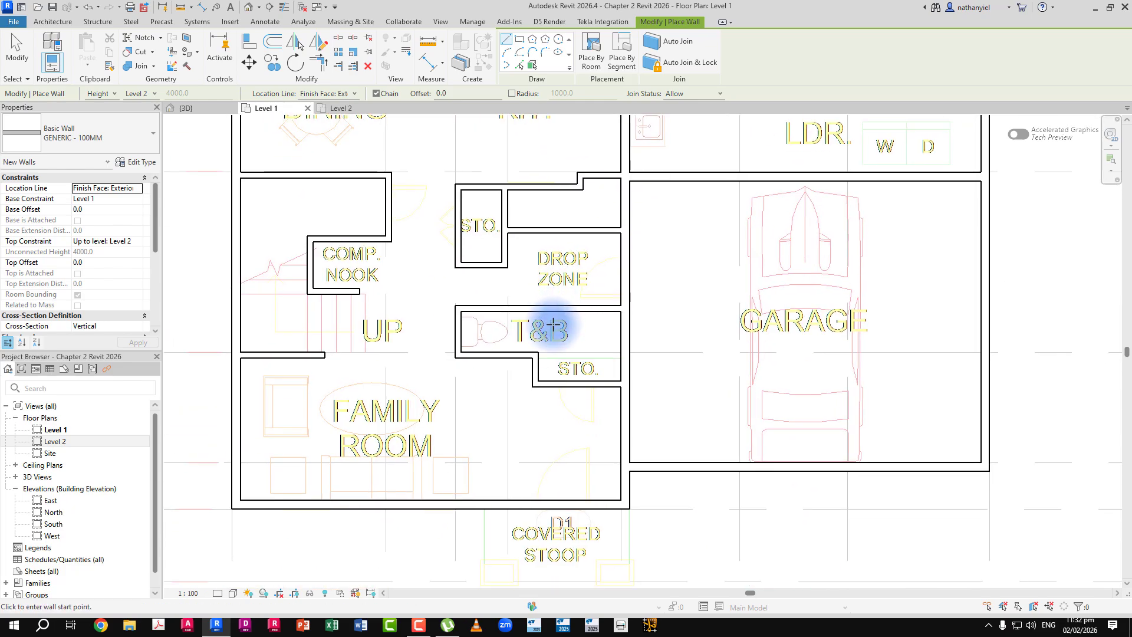
pyautogui.moveTo(694, 317); pyautogui.dragTo(634, 414, button='middle')
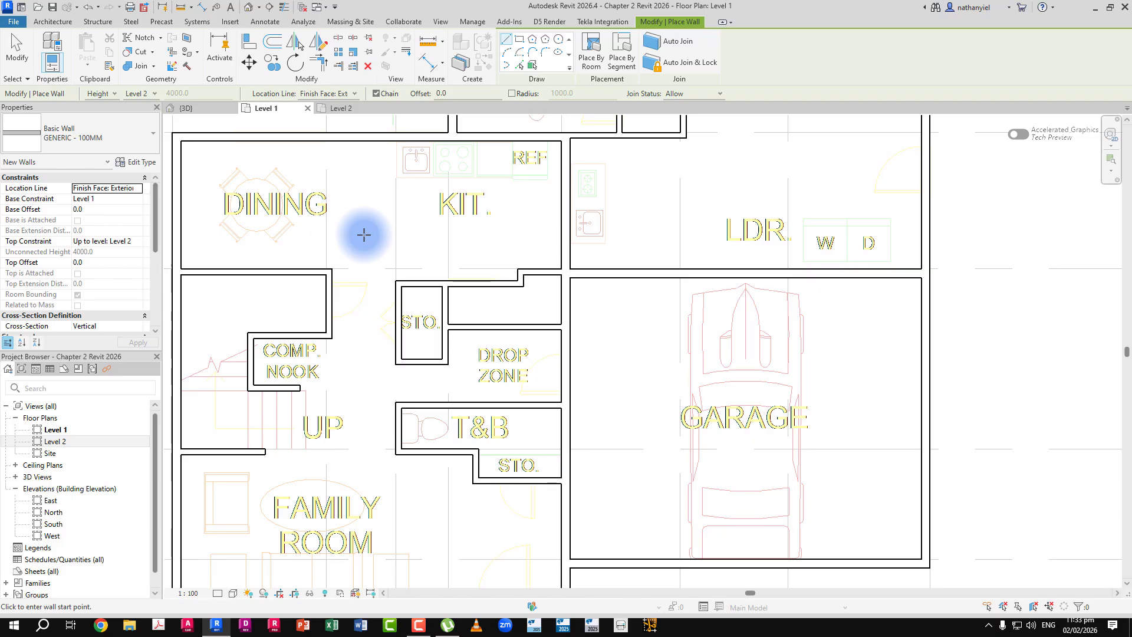
pyautogui.click(15, 50)
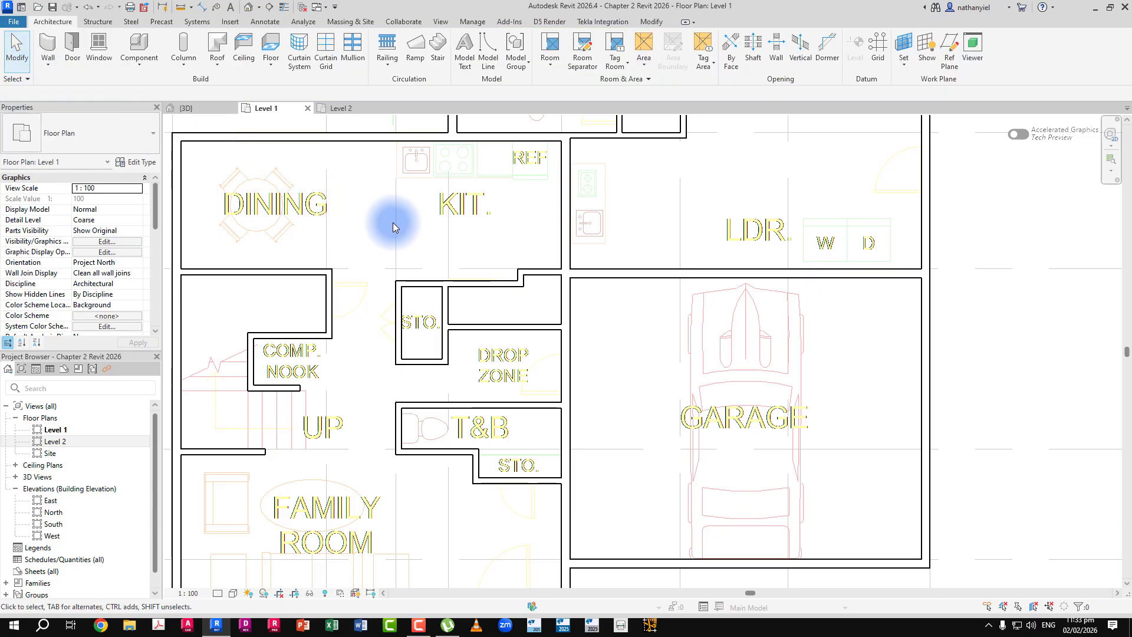
pyautogui.scroll(-2, 621, 263)
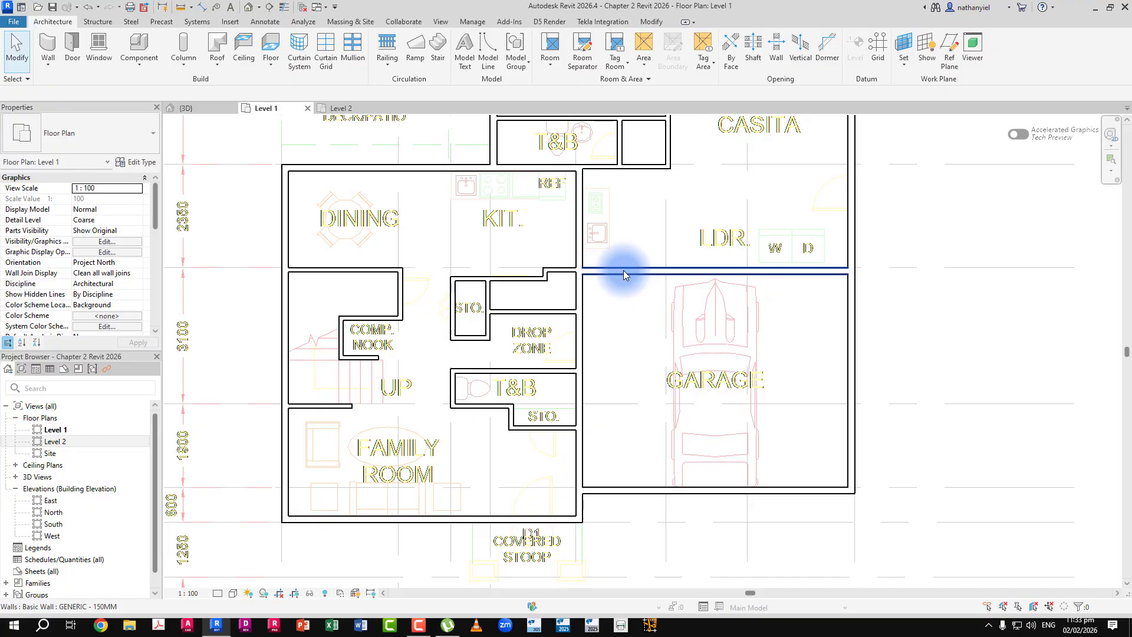
pyautogui.scroll(-1, 624, 270)
pyautogui.moveTo(620, 256); pyautogui.dragTo(556, 316, button='middle')
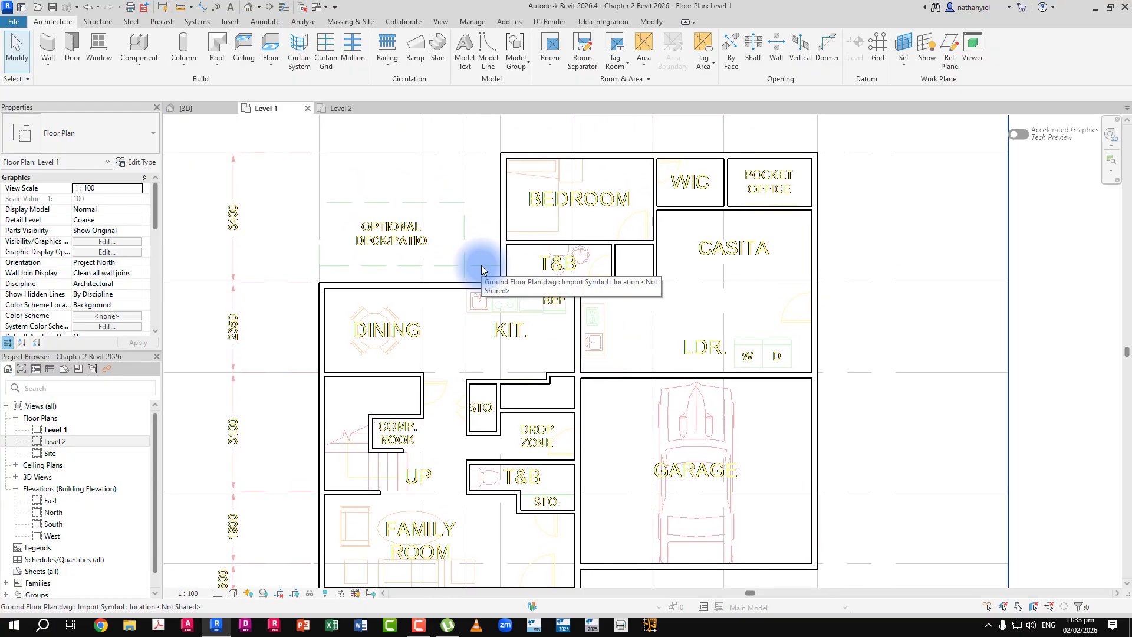
pyautogui.scroll(-1, 481, 266)
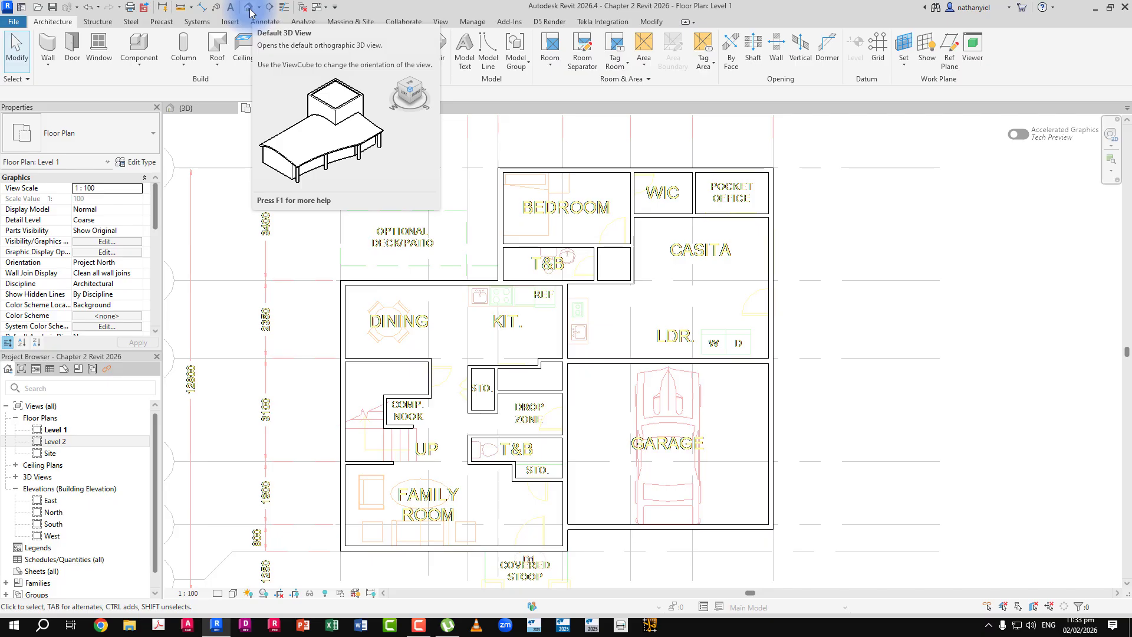
# - Open the default 3D view and examine the Level 1 exterior and interior walls
pyautogui.click(442, 22)
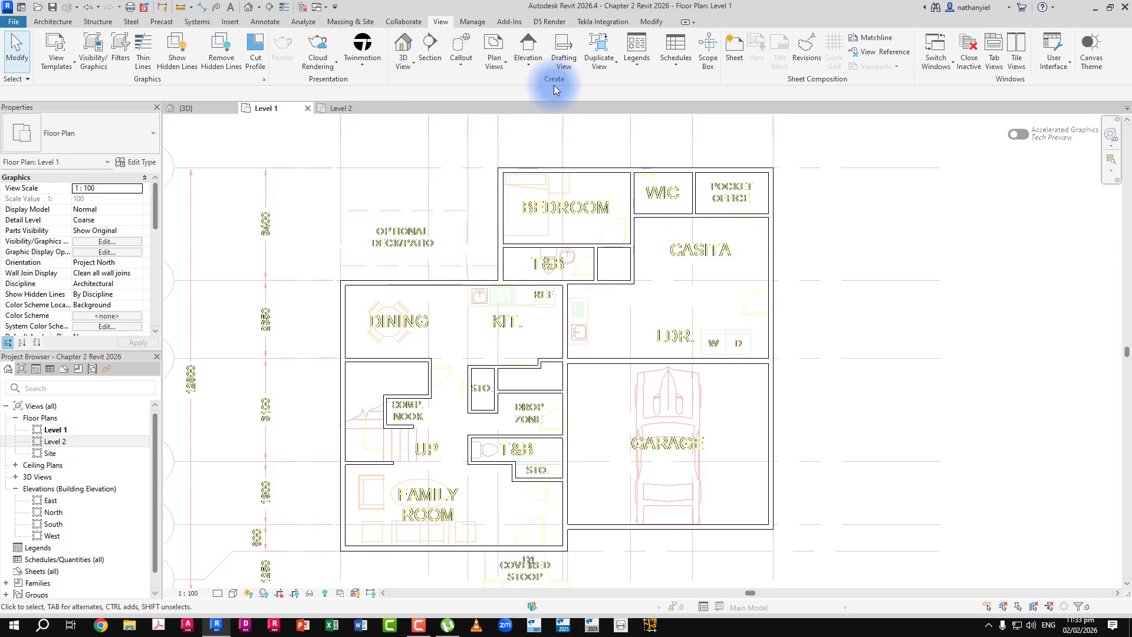
pyautogui.click(403, 47)
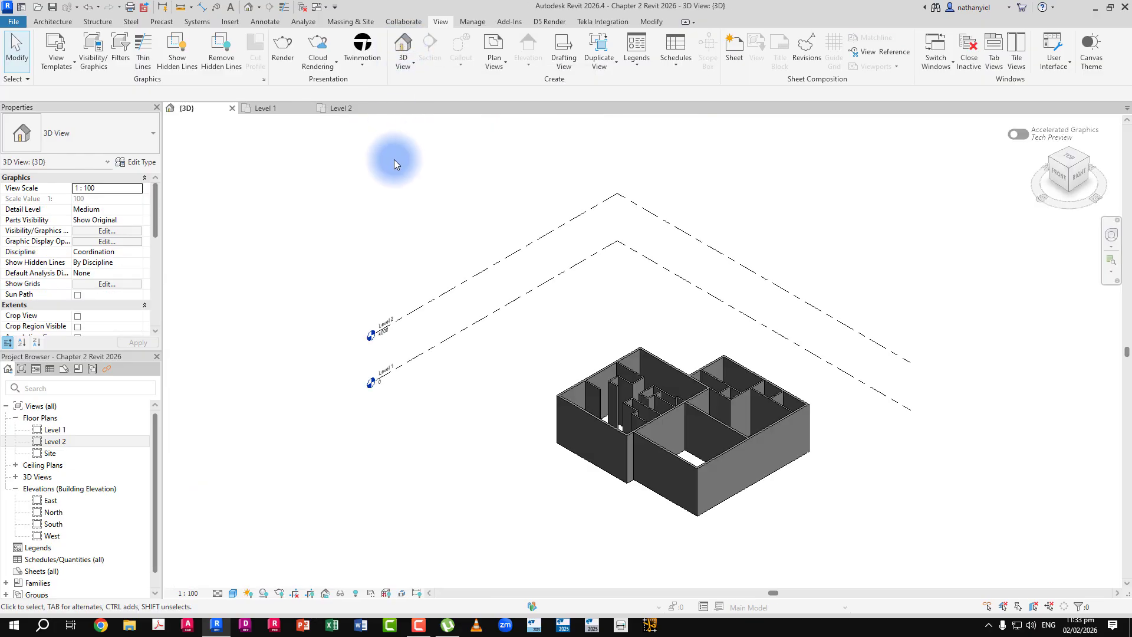
pyautogui.scroll(3, 702, 461)
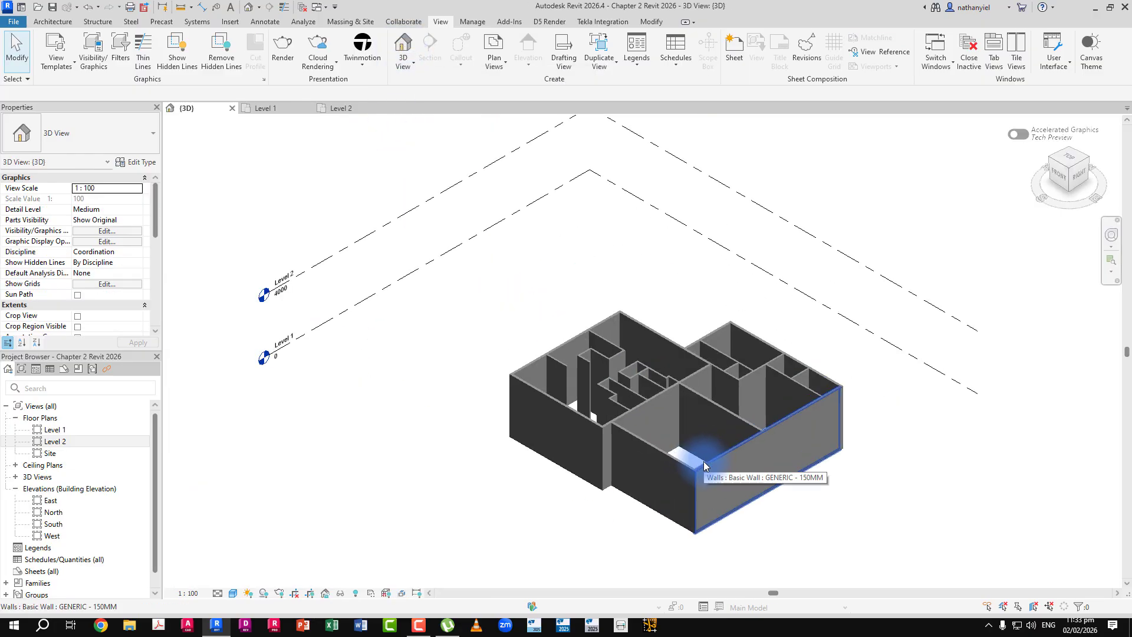
pyautogui.moveTo(702, 461); pyautogui.dragTo(635, 377, button='middle')
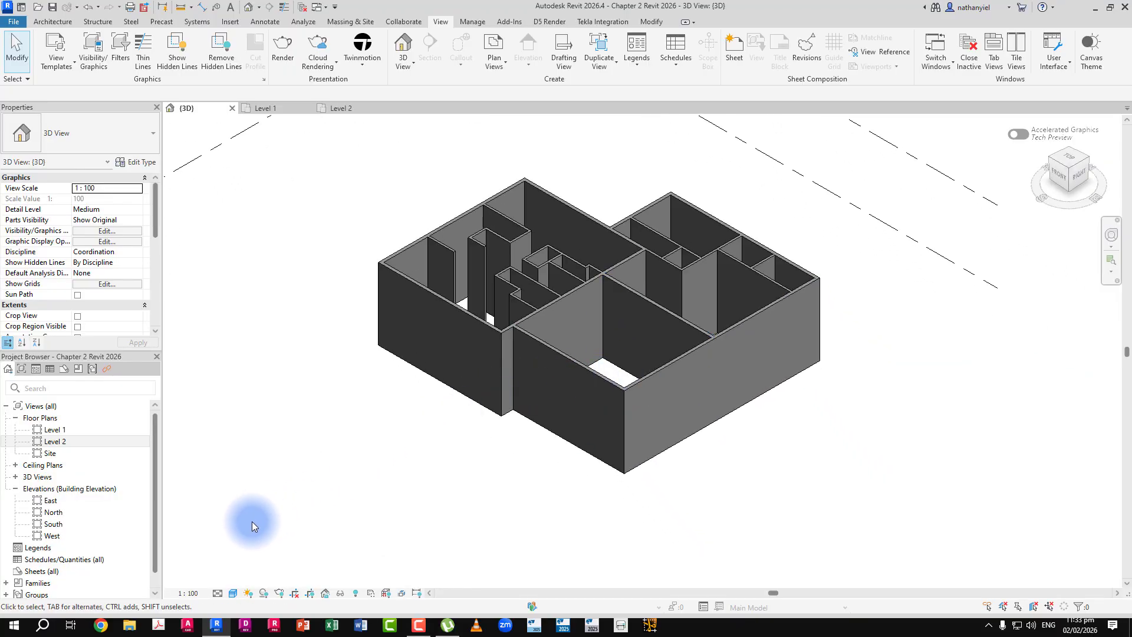
# - Try the Consistent Colors visual style in the 3D view and return it to Shaded
pyautogui.click(217, 593)
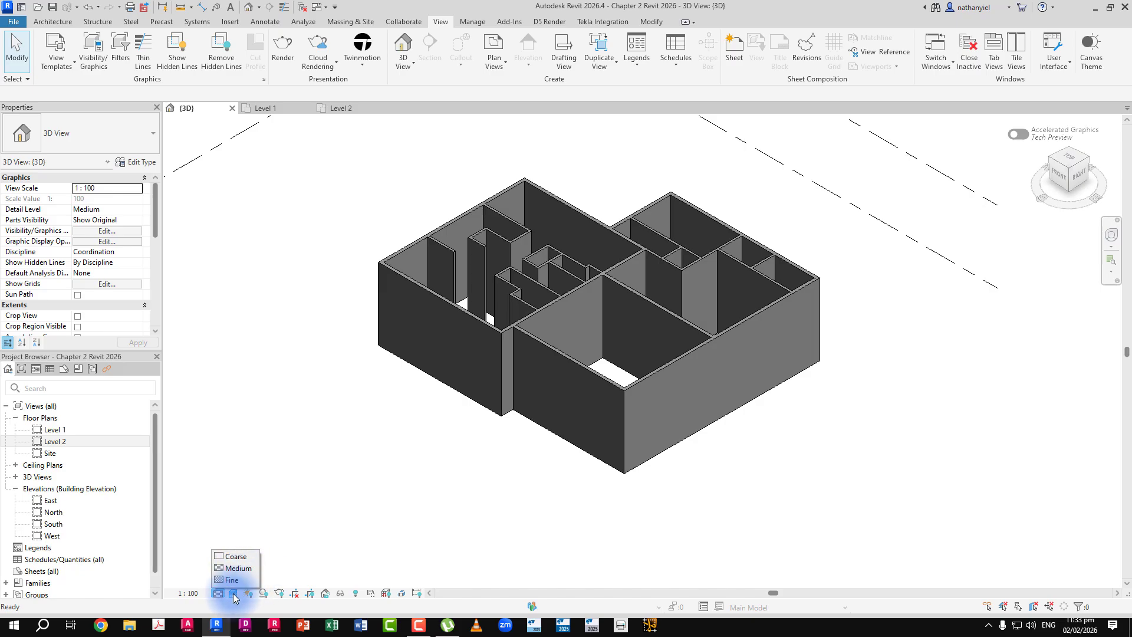
pyautogui.click(234, 594)
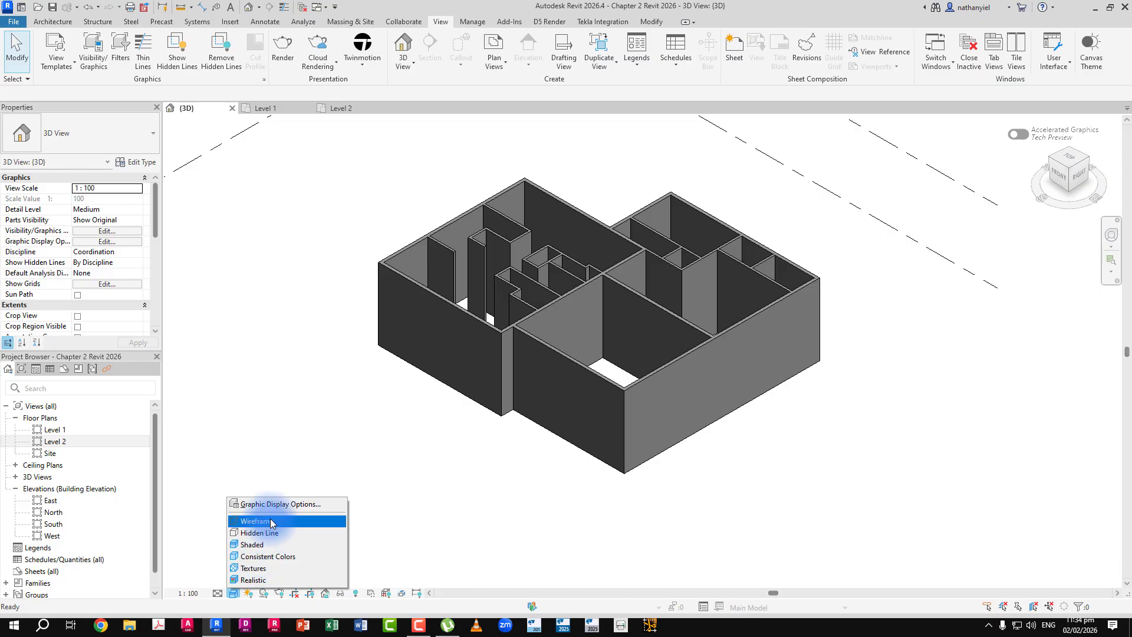
pyautogui.click(273, 556)
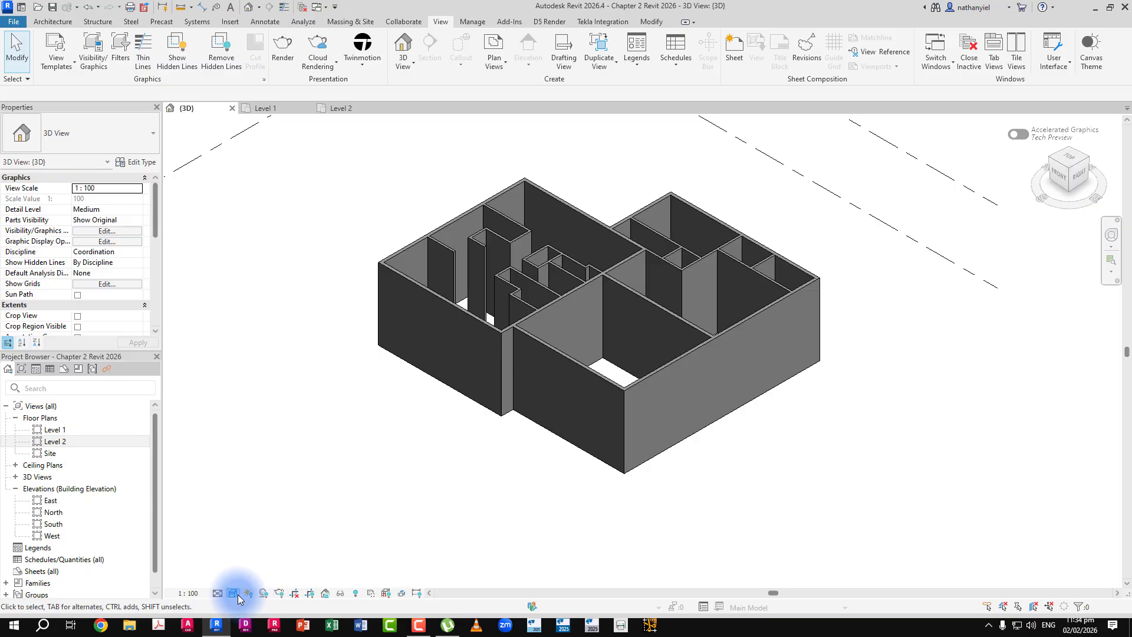
pyautogui.click(248, 593)
pyautogui.click(260, 557)
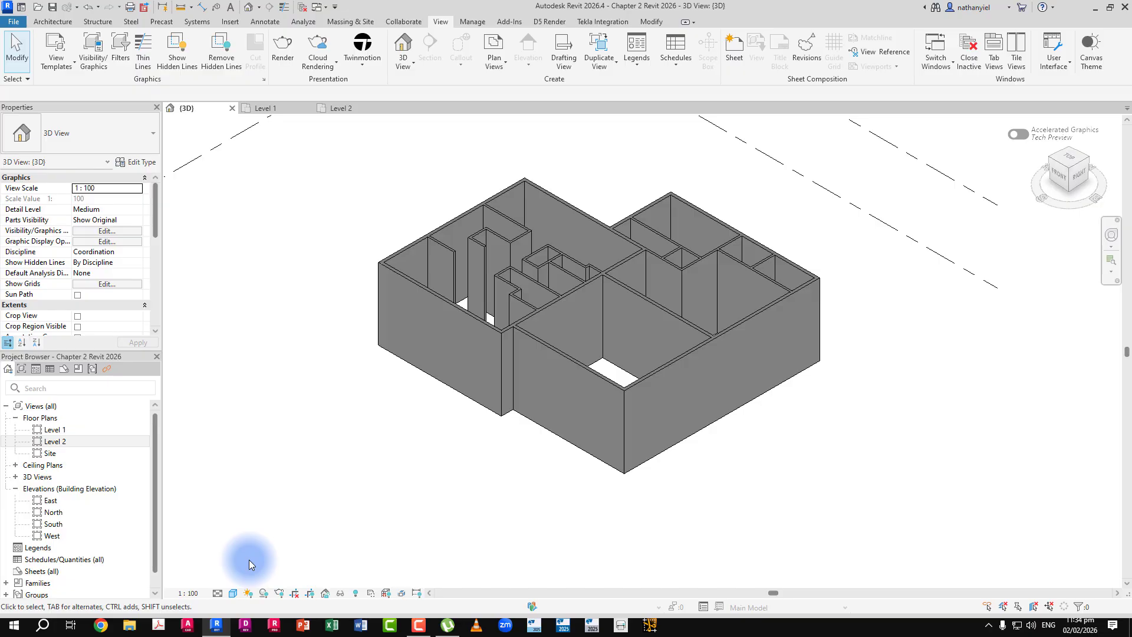
pyautogui.click(233, 593)
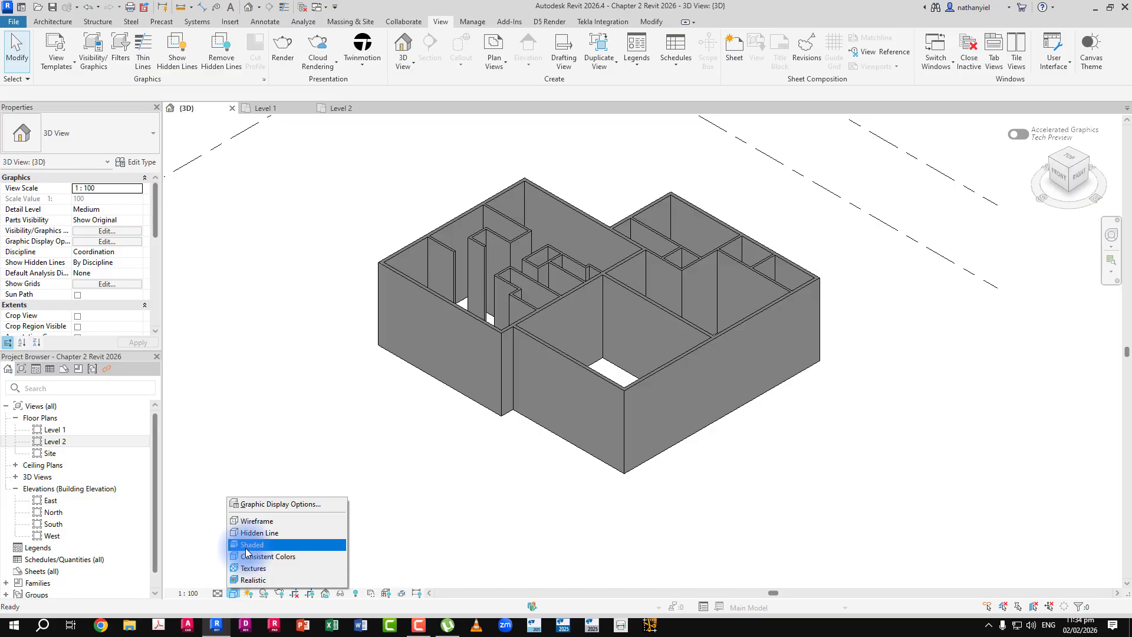
pyautogui.click(247, 546)
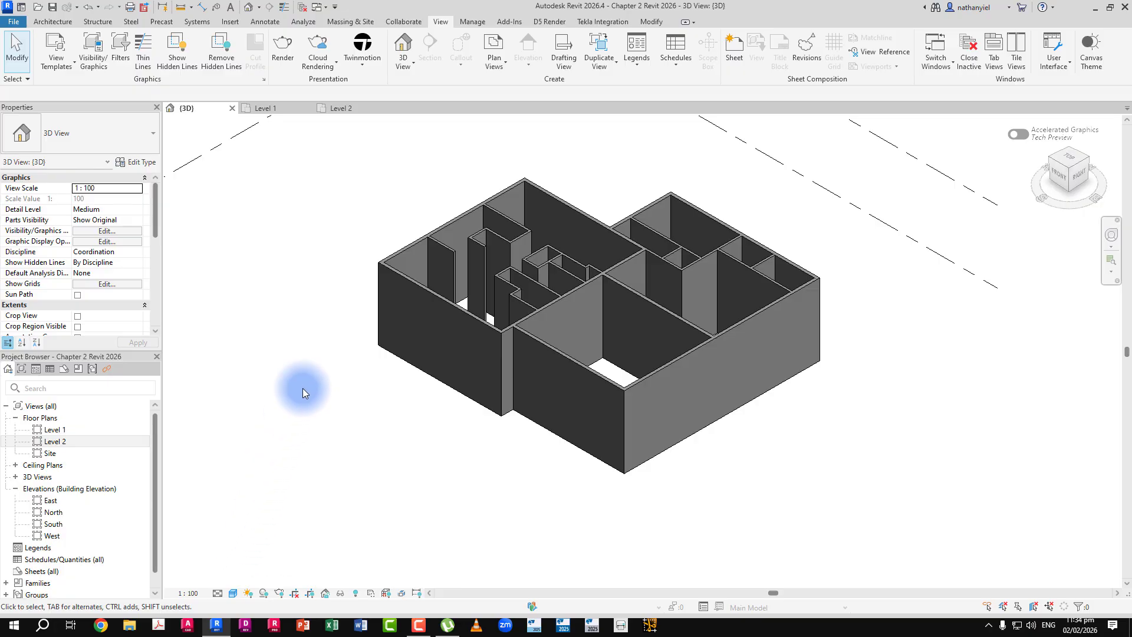
# - Open the Level 2 plan and set up wall placement with the GENERIC - 150MM type and an Unconnected height
pyautogui.click(340, 108)
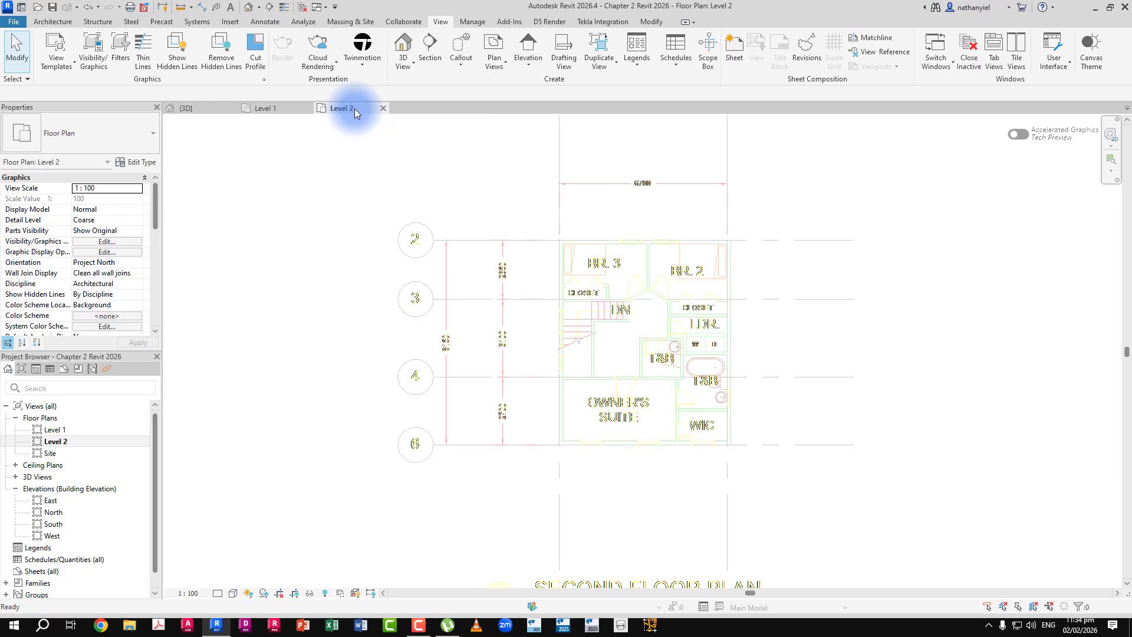
pyautogui.click(40, 21)
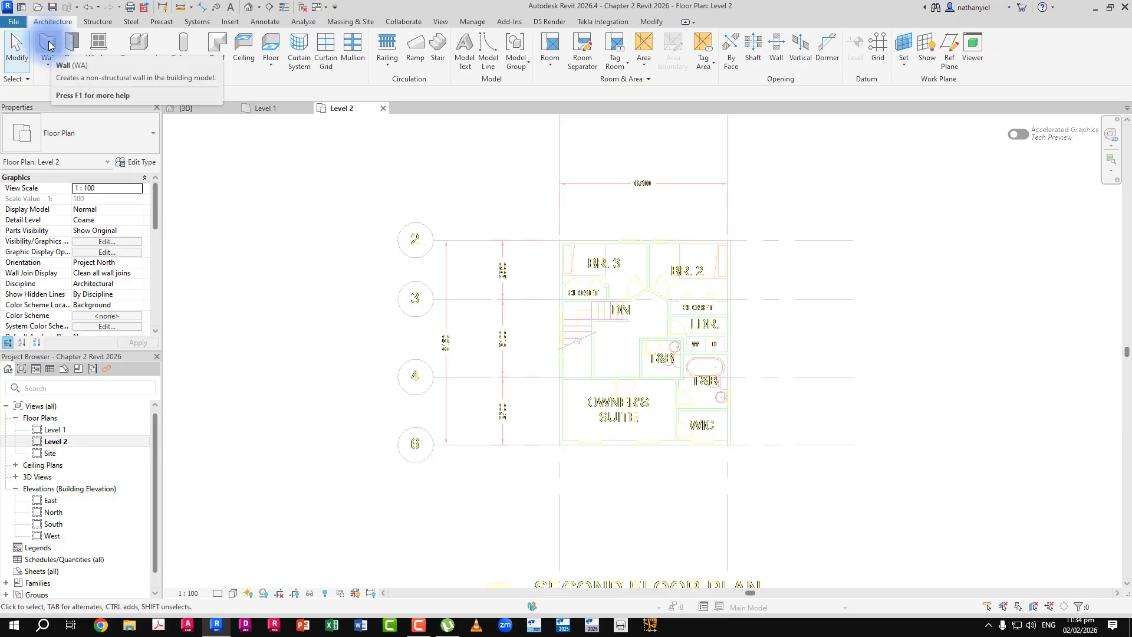
pyautogui.click(49, 45)
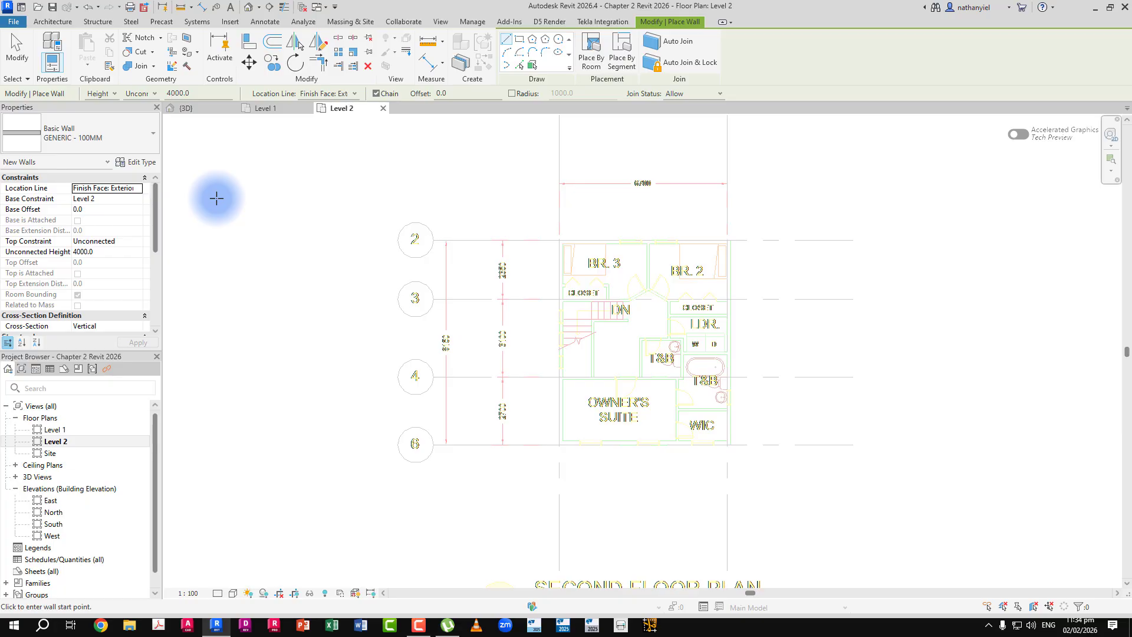
pyautogui.click(126, 144)
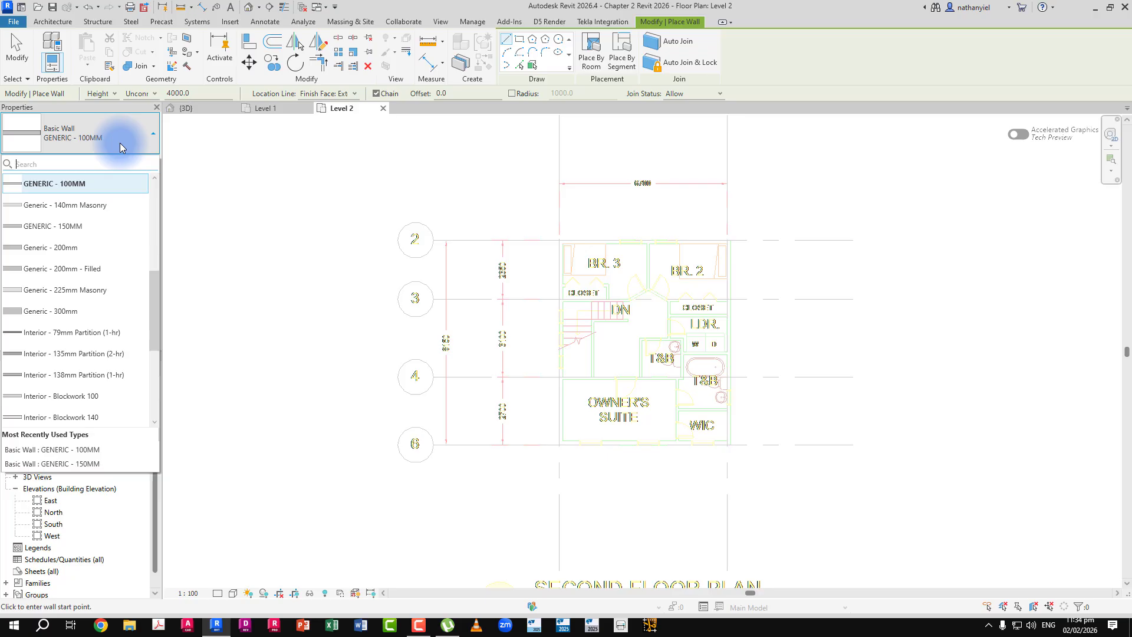
pyautogui.click(75, 227)
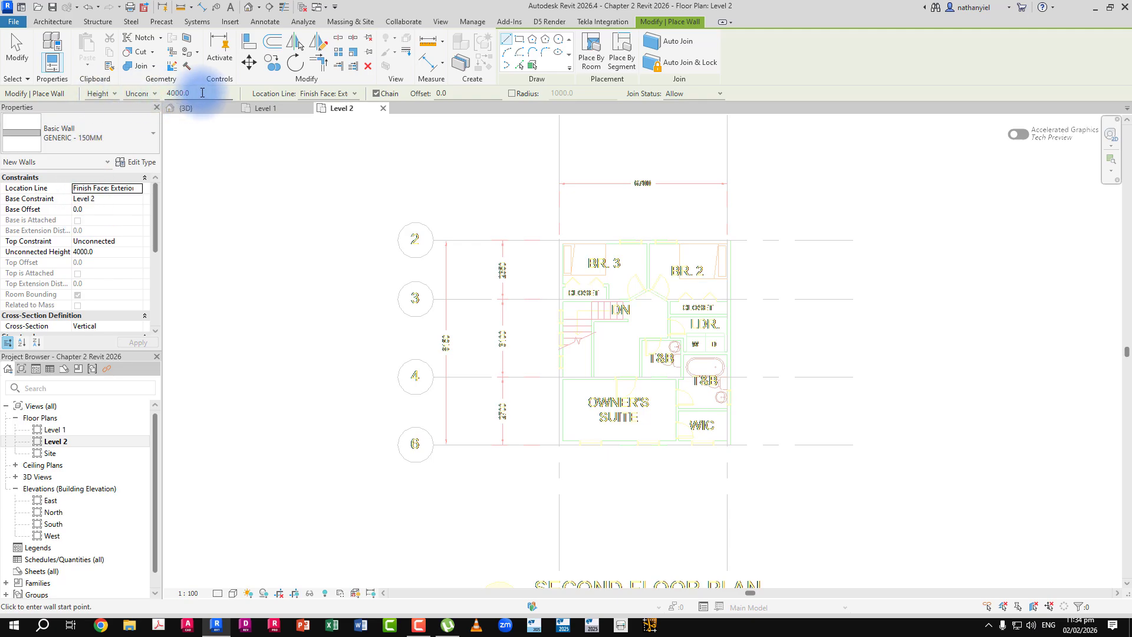
pyautogui.click(154, 94)
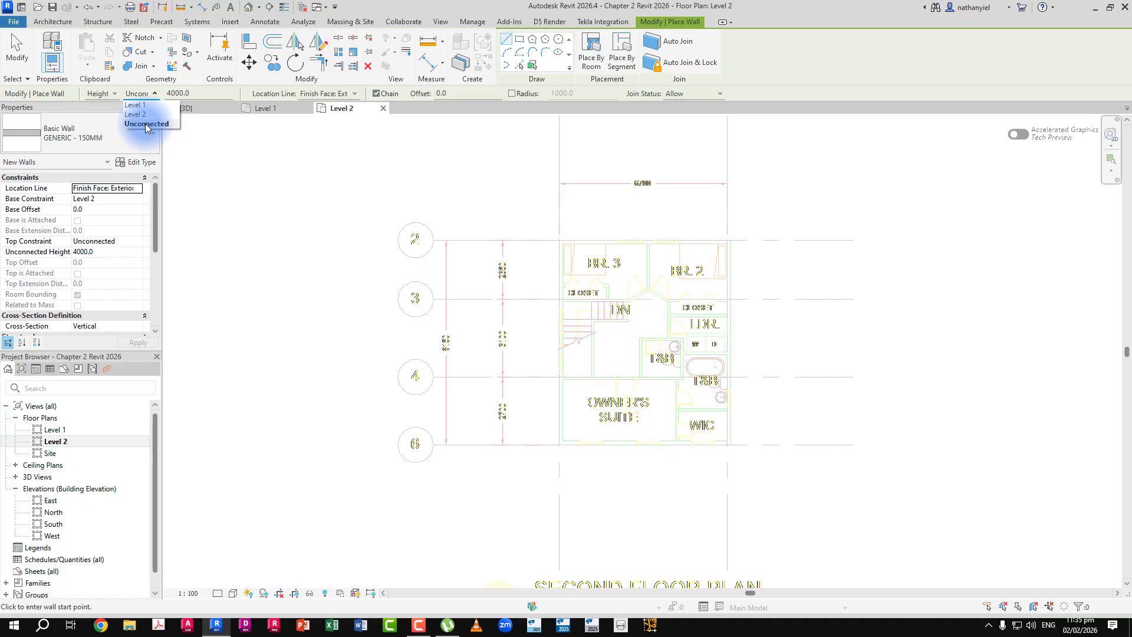
pyautogui.click(146, 125)
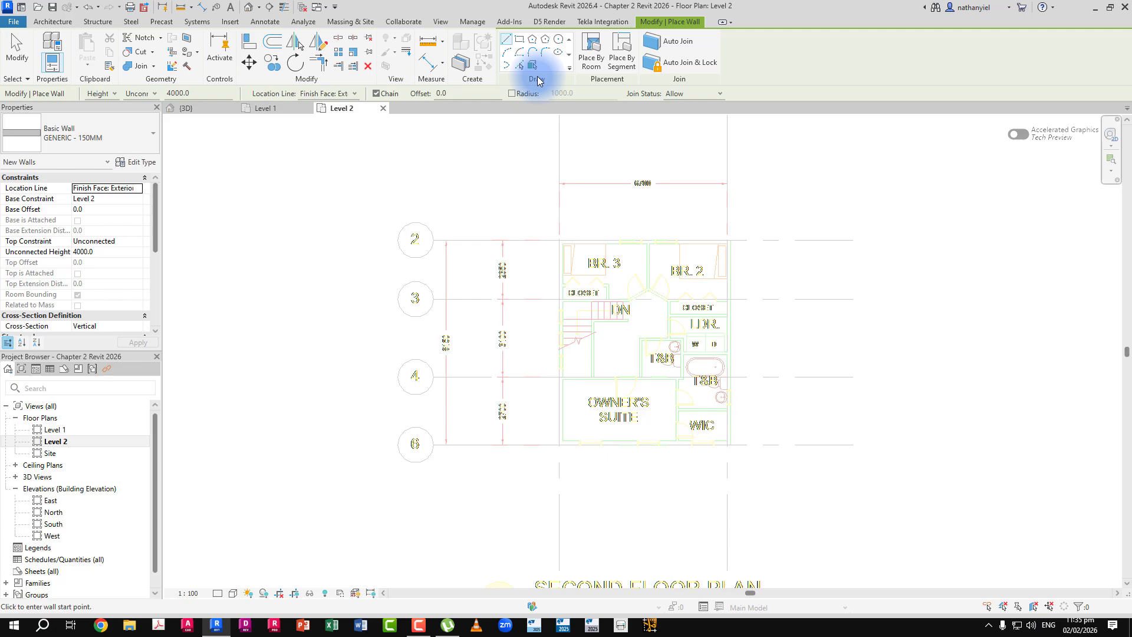
# - Draw the Level 2 exterior walls as one rectangle, from the plan's corner at grid 6 to the opposite corner at grid 2
pyautogui.click(520, 46)
pyautogui.click(559, 240)
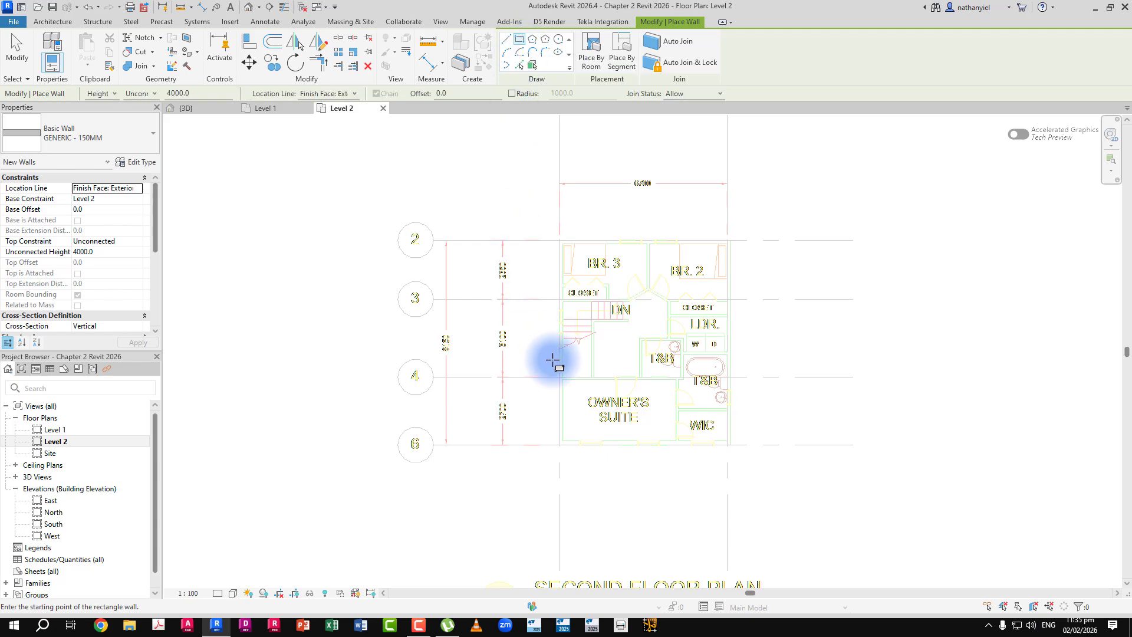
pyautogui.press('Escape')
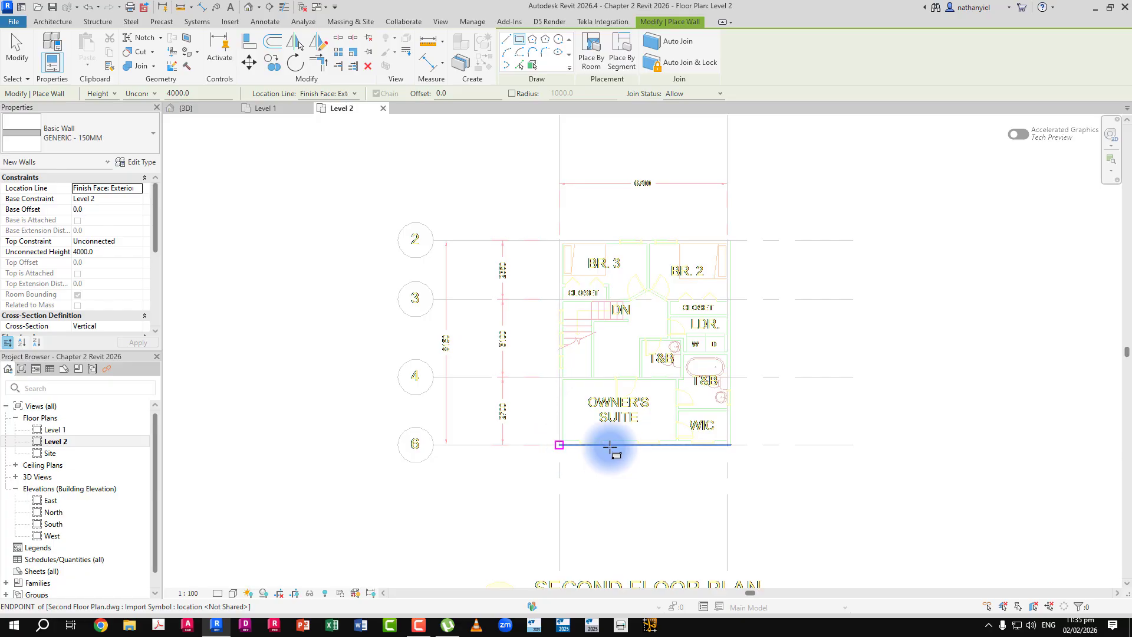
pyautogui.scroll(3, 559, 445)
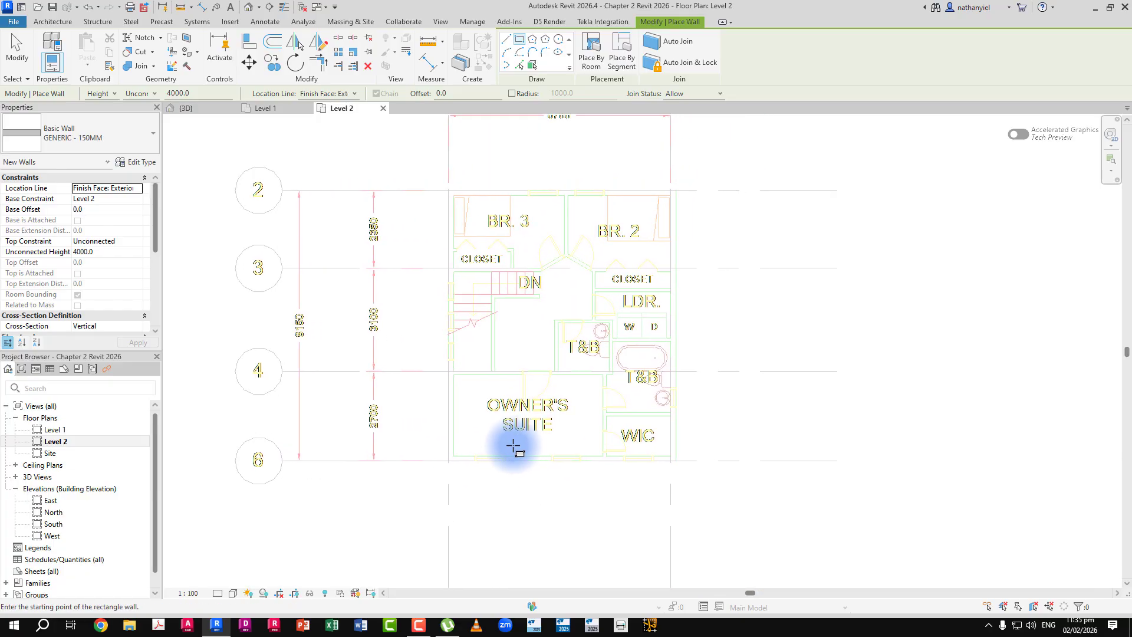
pyautogui.click(449, 460)
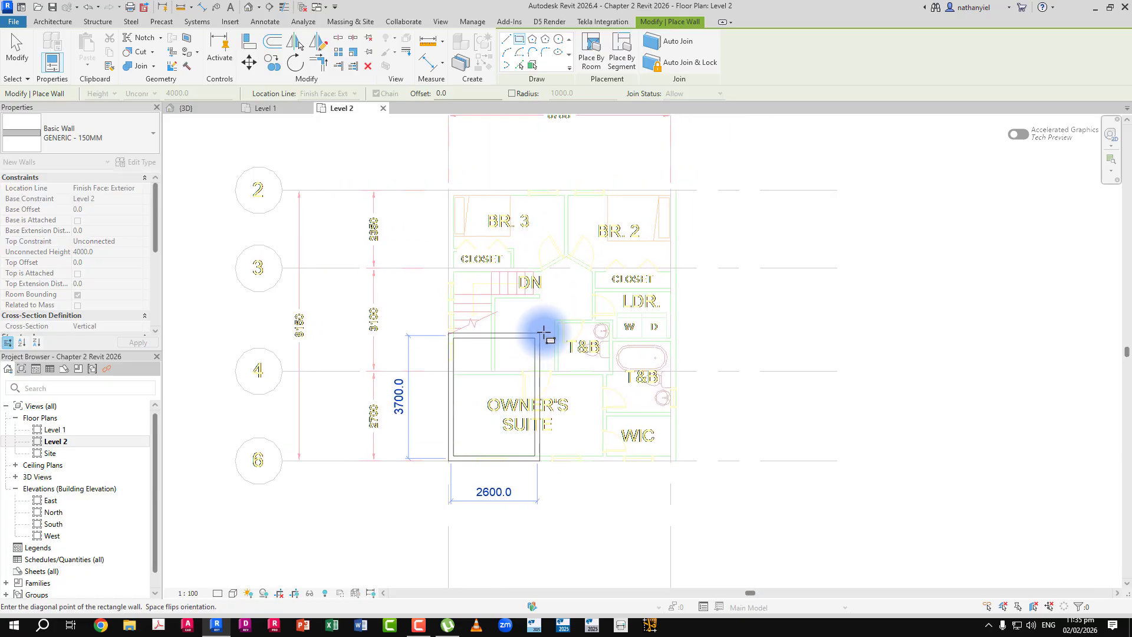
pyautogui.click(676, 191)
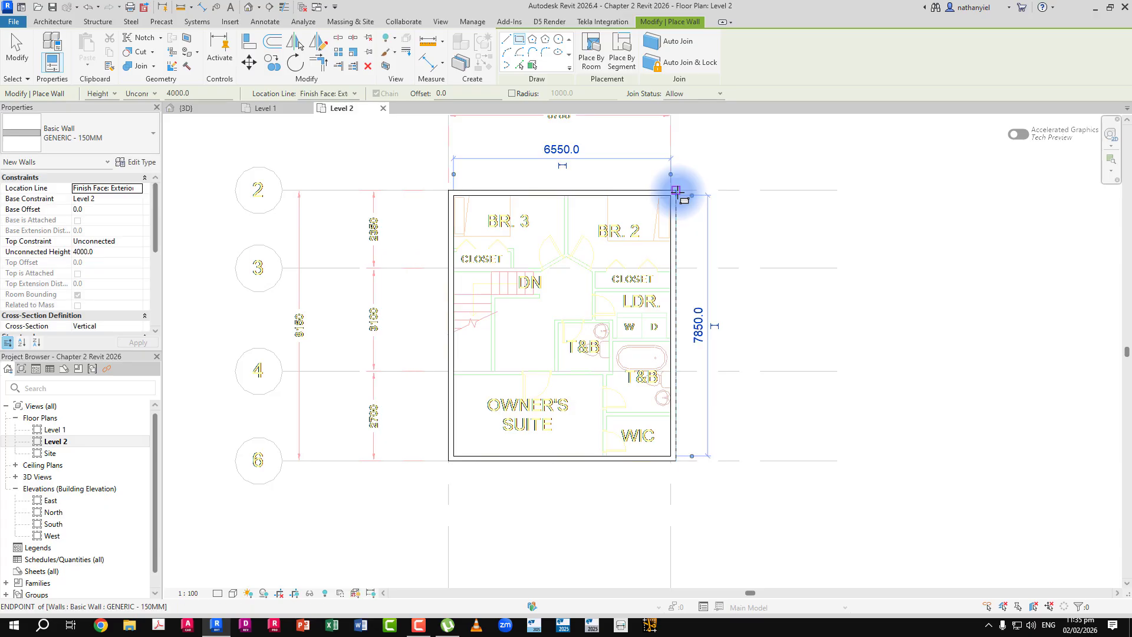
# - Draw a straight GENERIC - 100MM wall between BR. 3's closet and the stair, from the exterior wall to where the plan angles
pyautogui.click(507, 42)
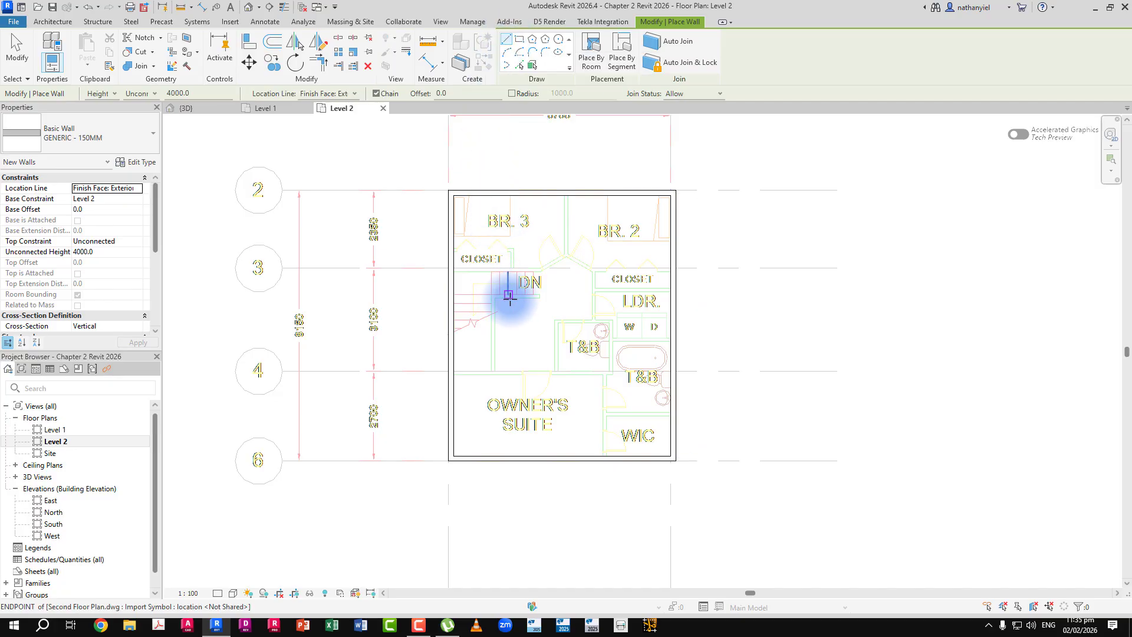
pyautogui.click(100, 133)
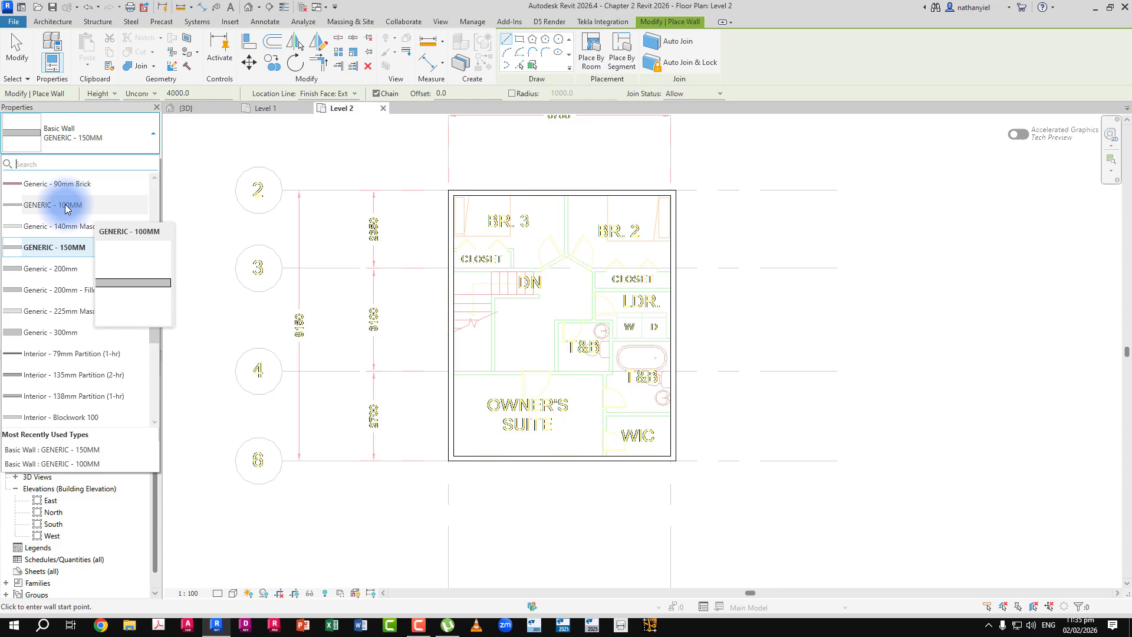
pyautogui.click(65, 205)
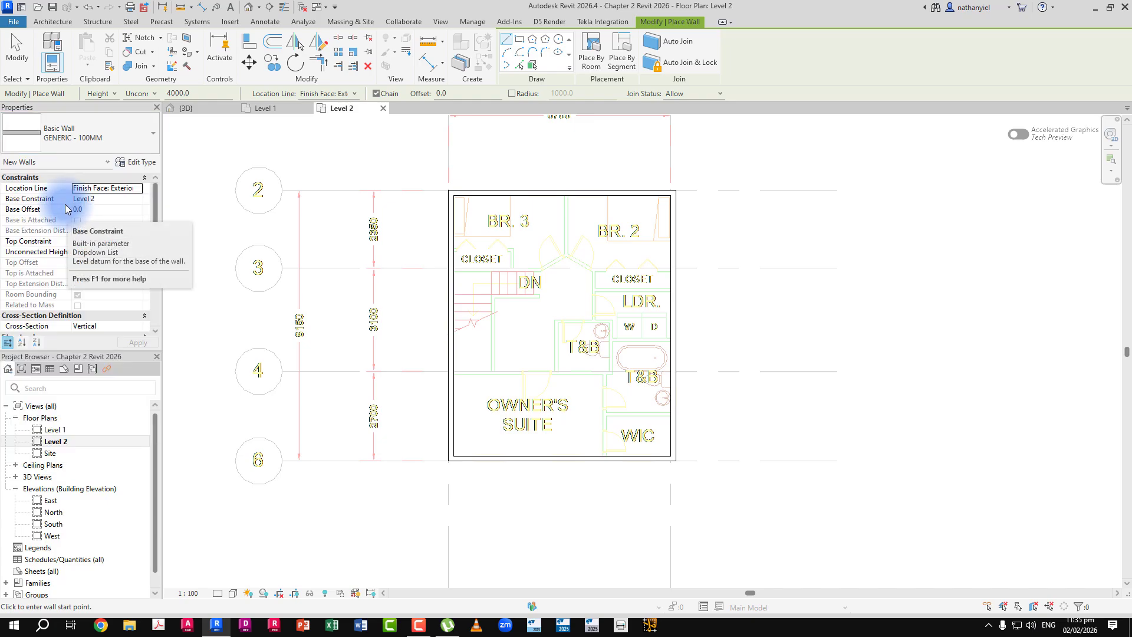
pyautogui.scroll(2, 480, 280)
pyautogui.scroll(1, 480, 282)
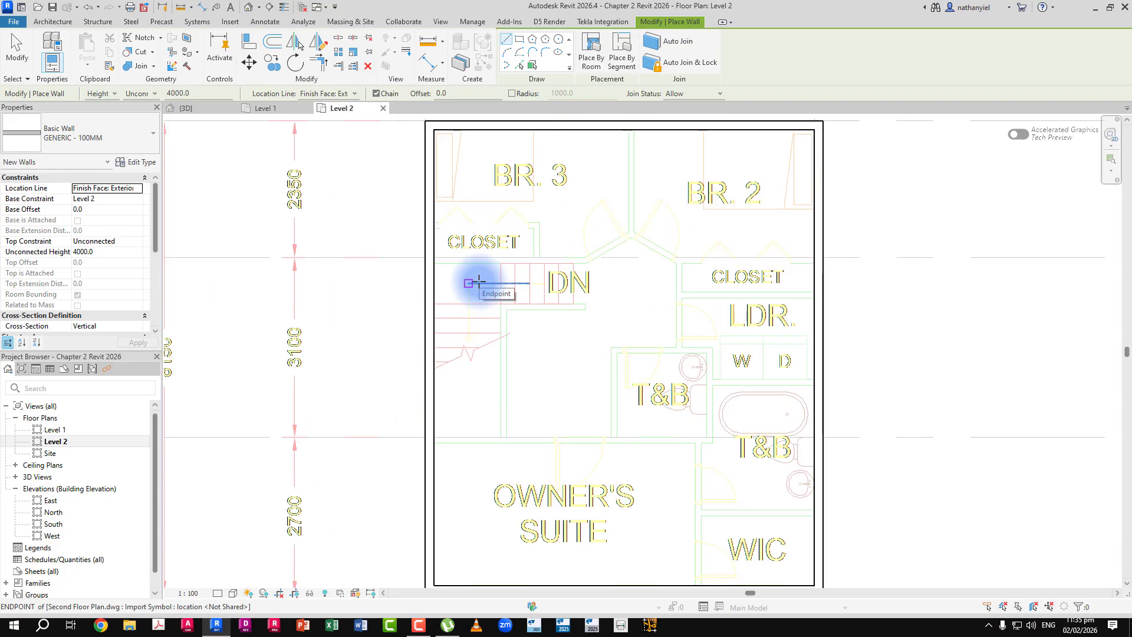
pyautogui.scroll(1, 450, 265)
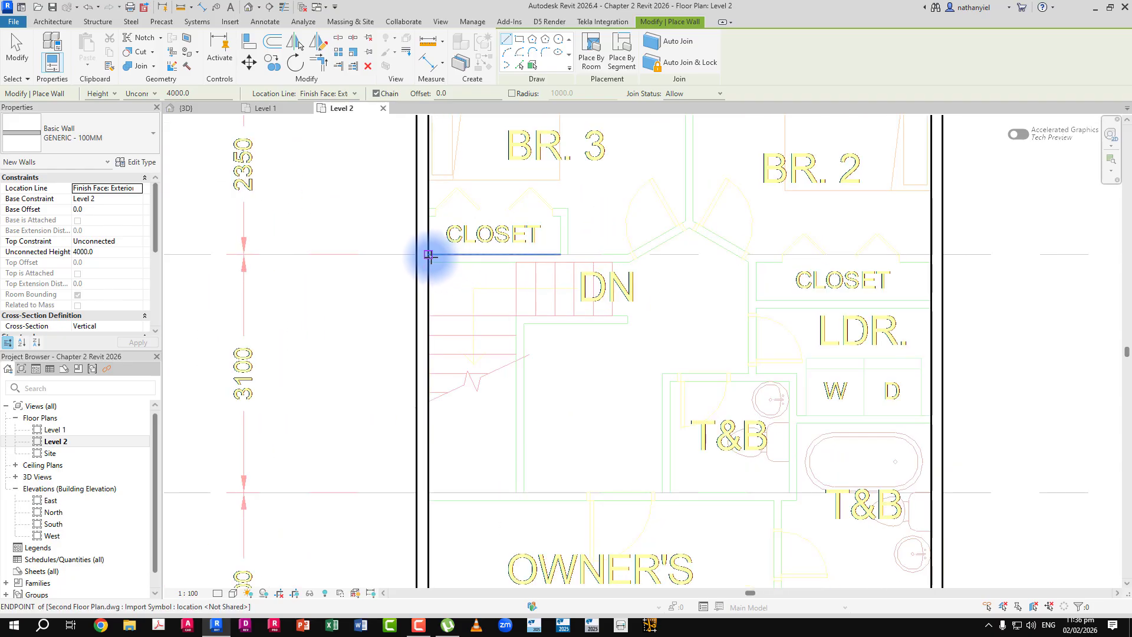
pyautogui.click(429, 255)
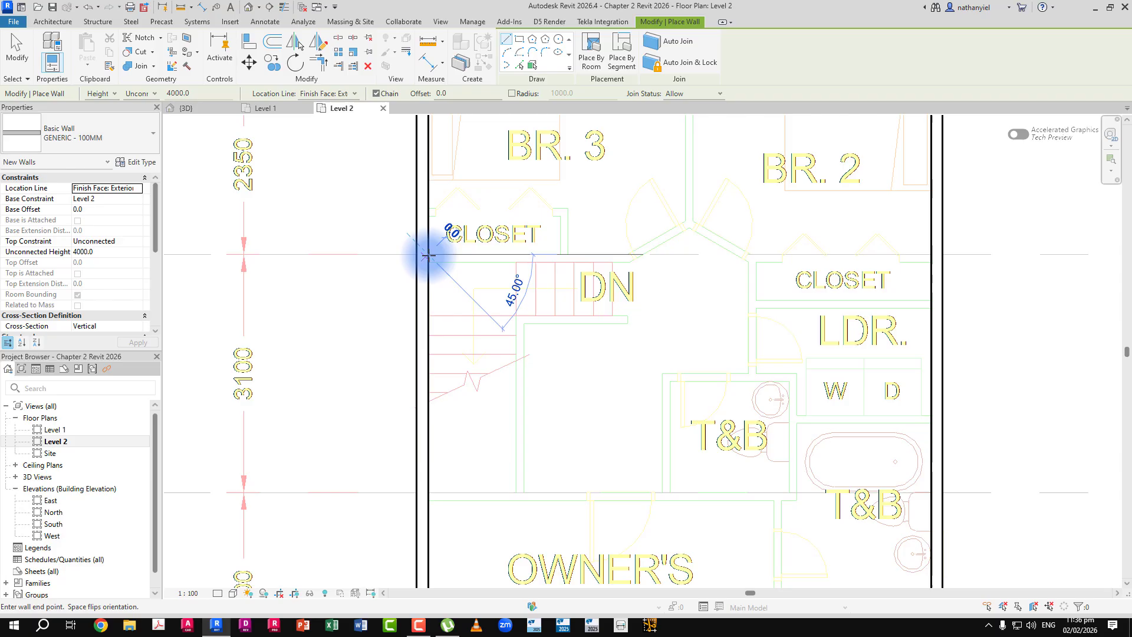
pyautogui.click(627, 255)
# - Continue the 100 mm wall along the angled BR. 3 entry and up between BR. 3 and BR. 2 to the exterior wall
pyautogui.scroll(1, 683, 225)
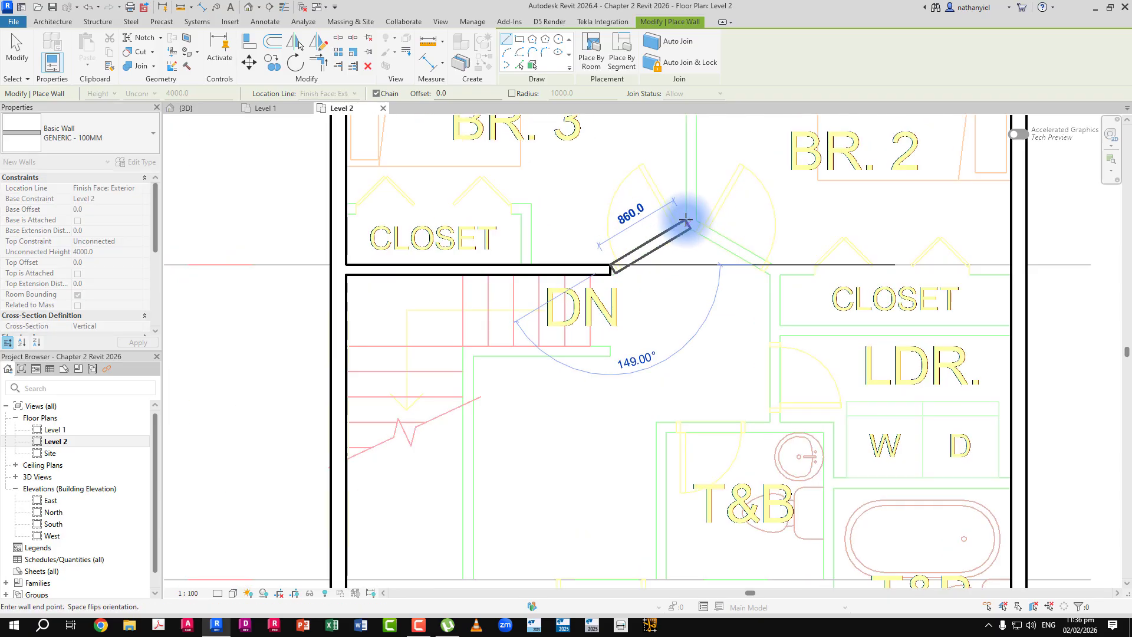
pyautogui.click(690, 223)
pyautogui.moveTo(692, 139); pyautogui.dragTo(687, 255, button='middle')
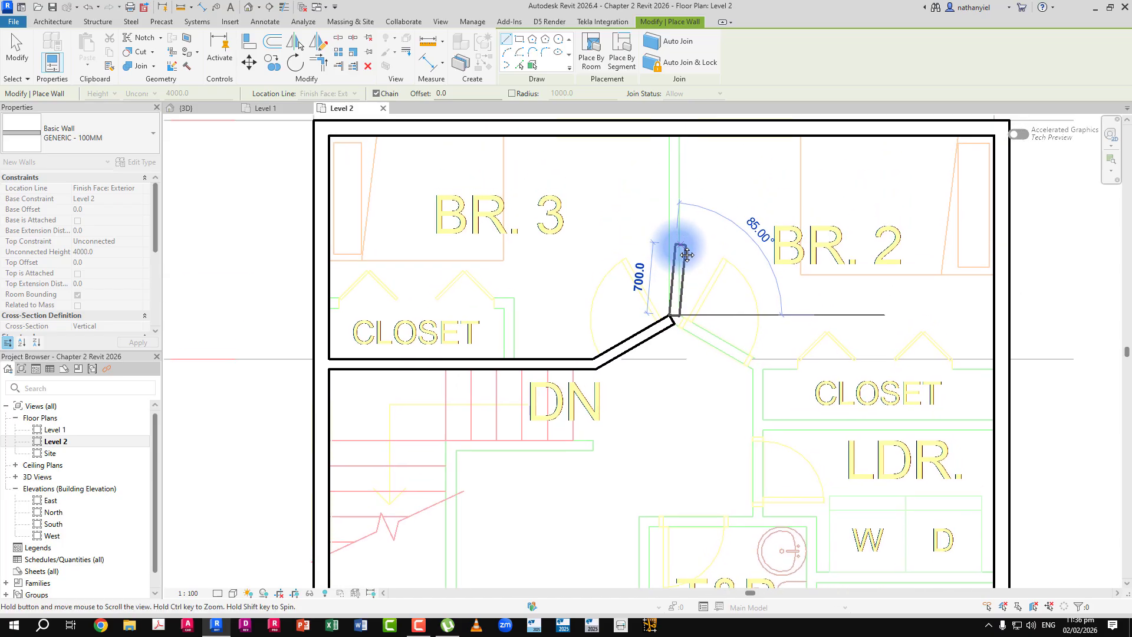
pyautogui.click(669, 135)
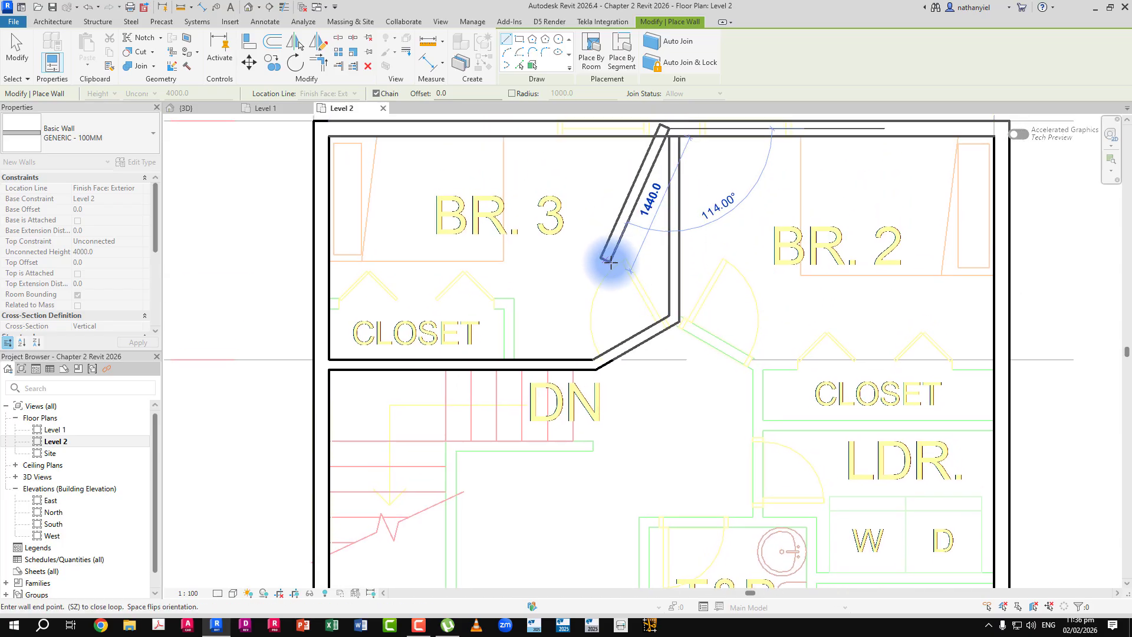
pyautogui.press('Escape')
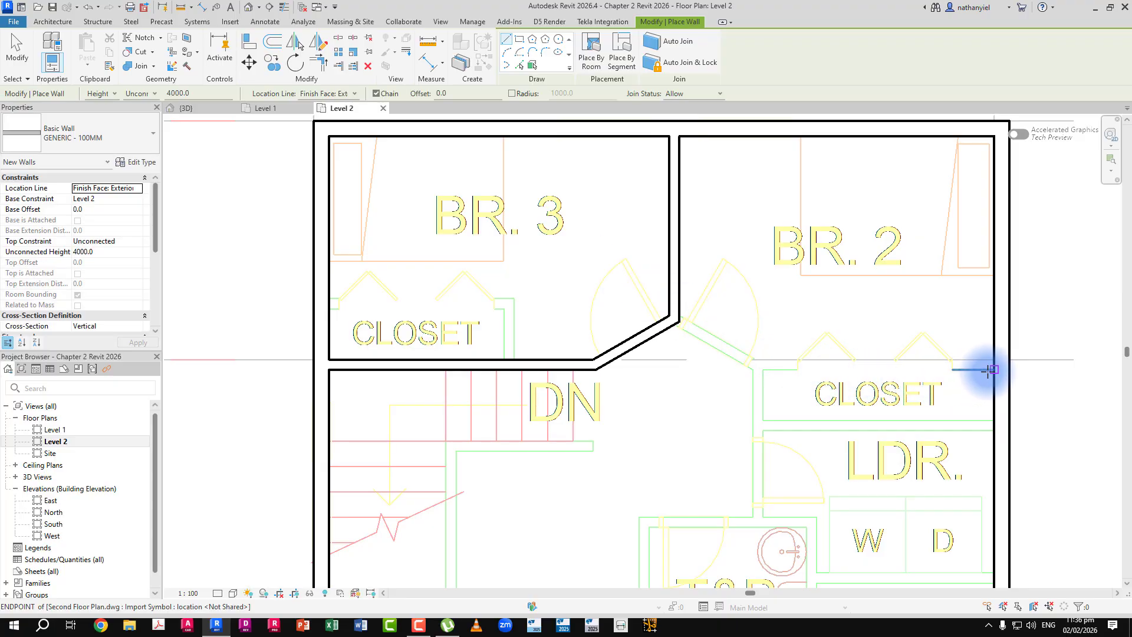
# - Draw a 100 mm wall between BR. 2 and its closet, from the exterior wall to the closet's inner corner
pyautogui.click(989, 371)
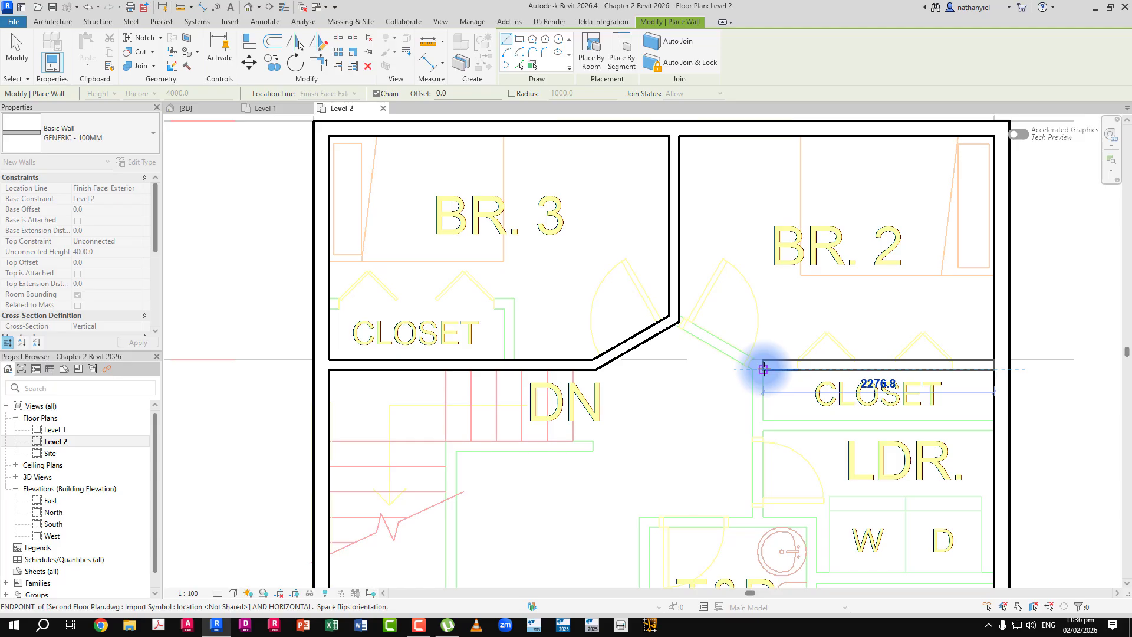
pyautogui.click(763, 369)
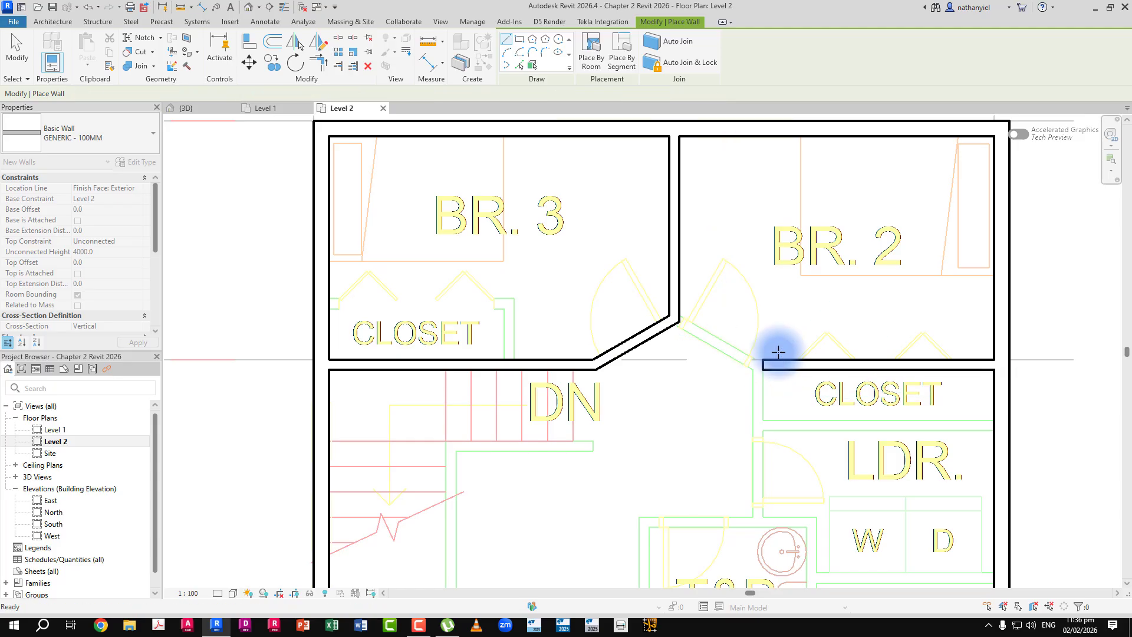
pyautogui.press('Escape')
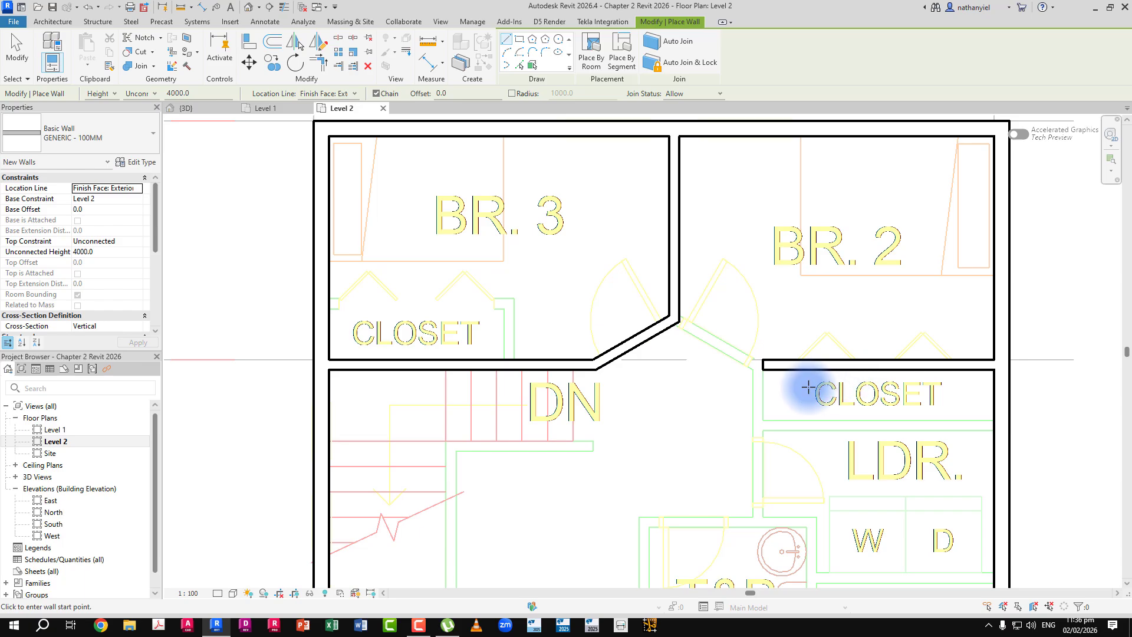
# - Draw 100 mm walls between the closet and LDR., along the closet's hallway side, and diagonally to the partition between the bedrooms
pyautogui.click(993, 421)
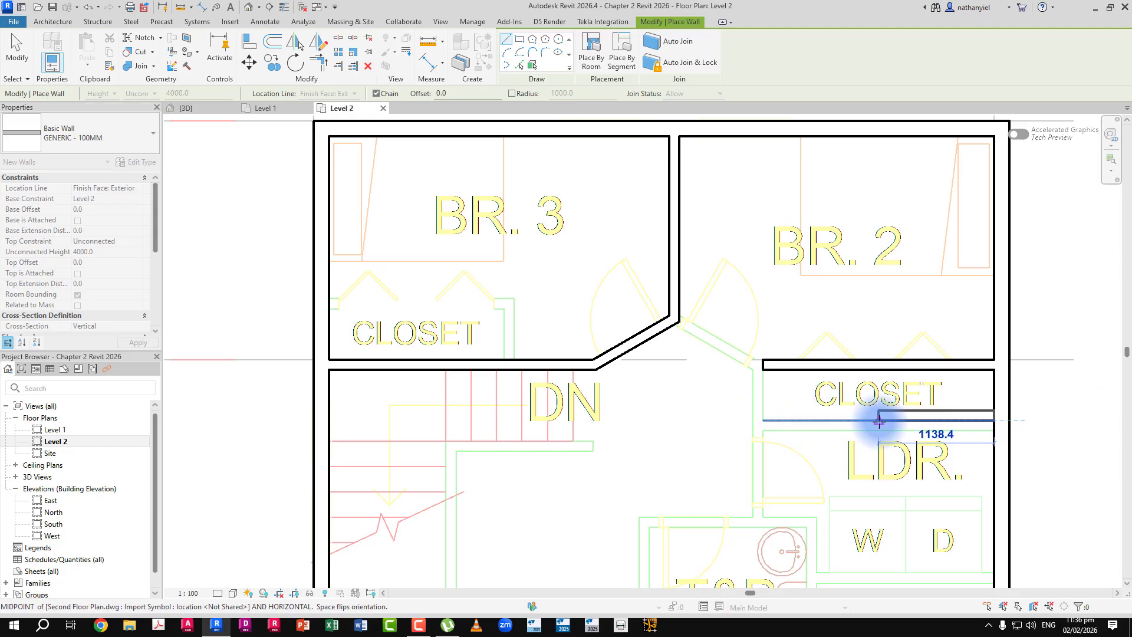
pyautogui.scroll(1, 860, 420)
pyautogui.moveTo(860, 421); pyautogui.dragTo(794, 367, button='middle')
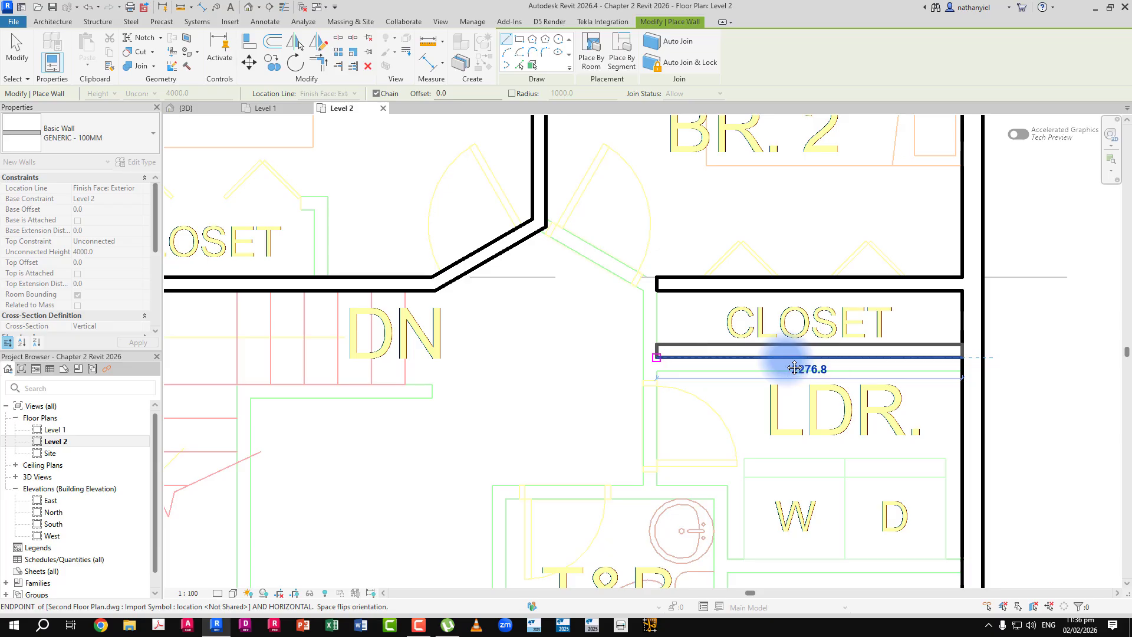
pyautogui.press('space')
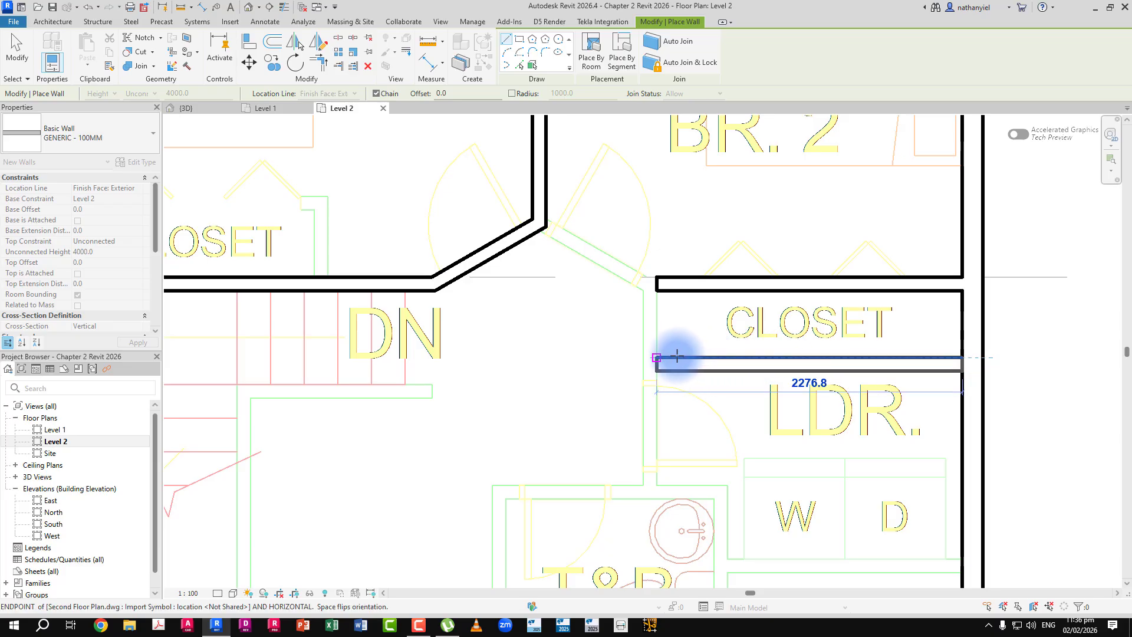
pyautogui.click(656, 357)
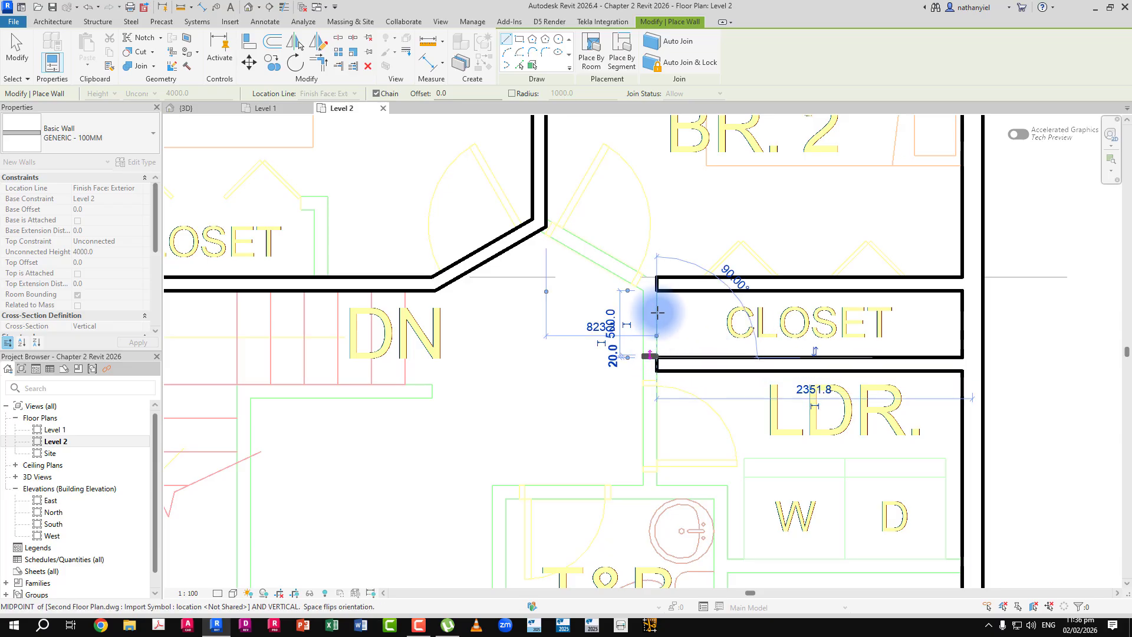
pyautogui.click(649, 289)
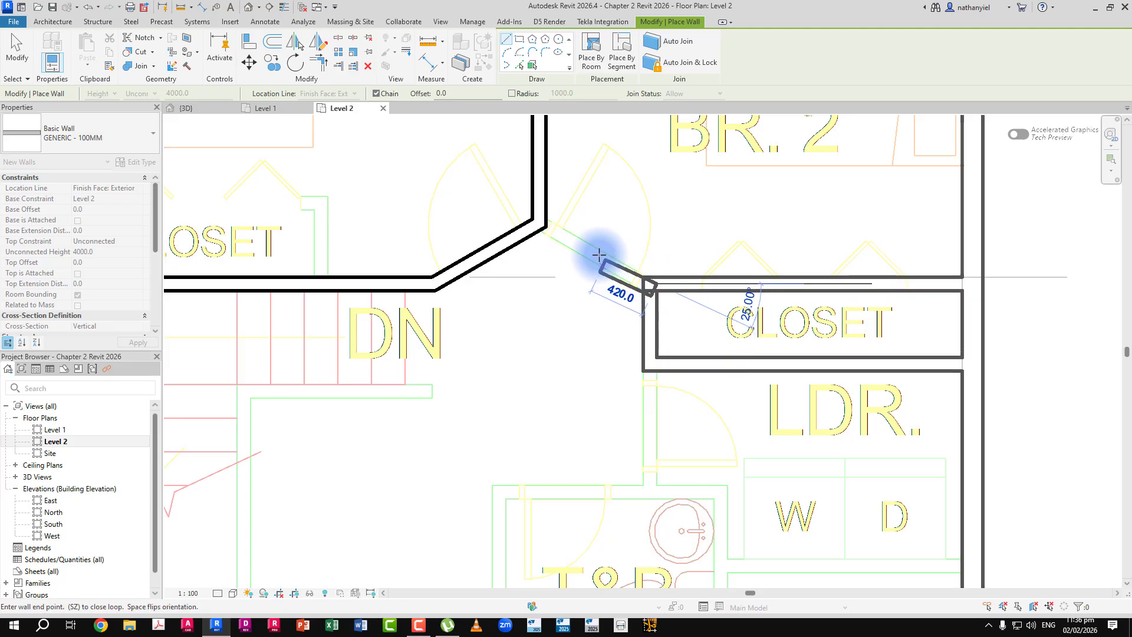
pyautogui.click(540, 218)
pyautogui.press('Escape')
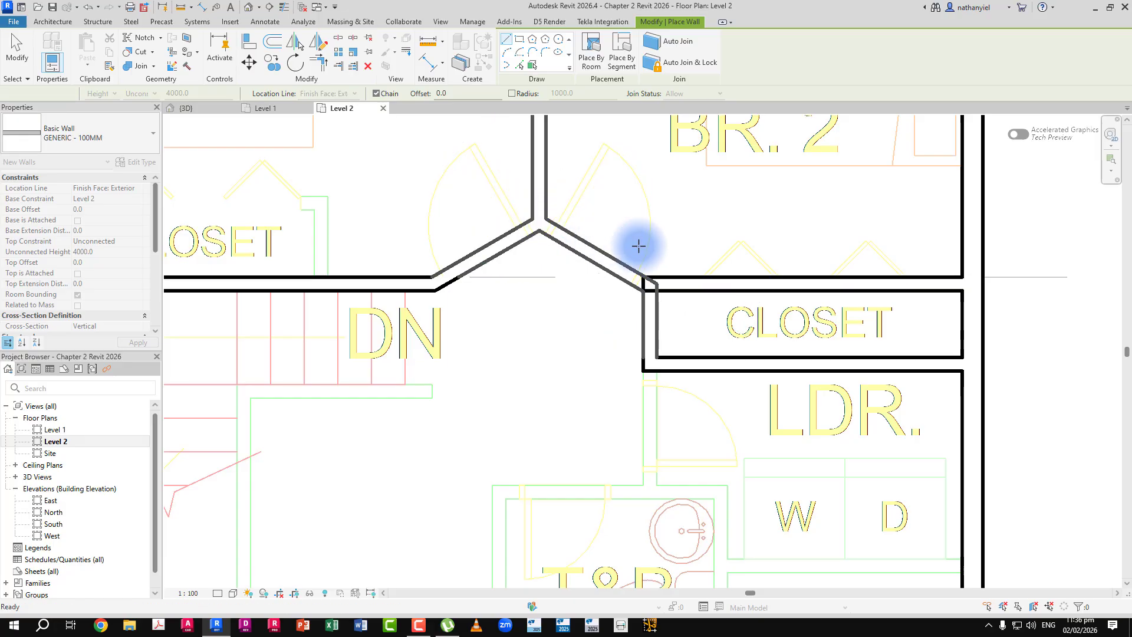
# - Draw 100 mm walls along the hallway side of the LDR., across its inner corner, and between the two T&Bs
pyautogui.moveTo(689, 394); pyautogui.dragTo(684, 304, button='middle')
pyautogui.click(666, 281)
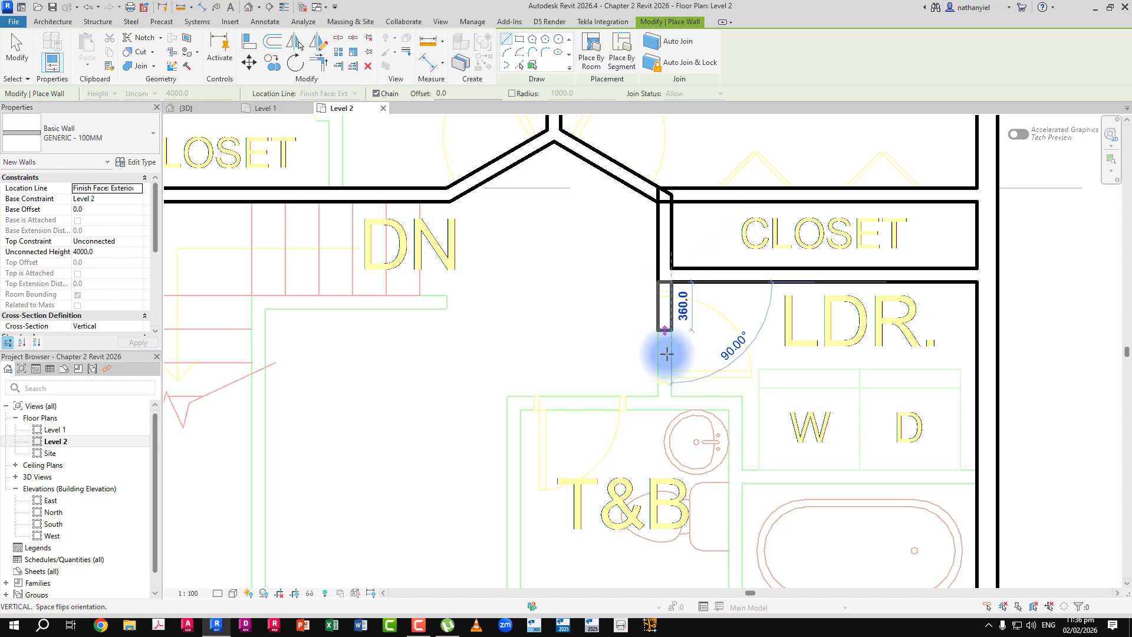
pyautogui.click(671, 396)
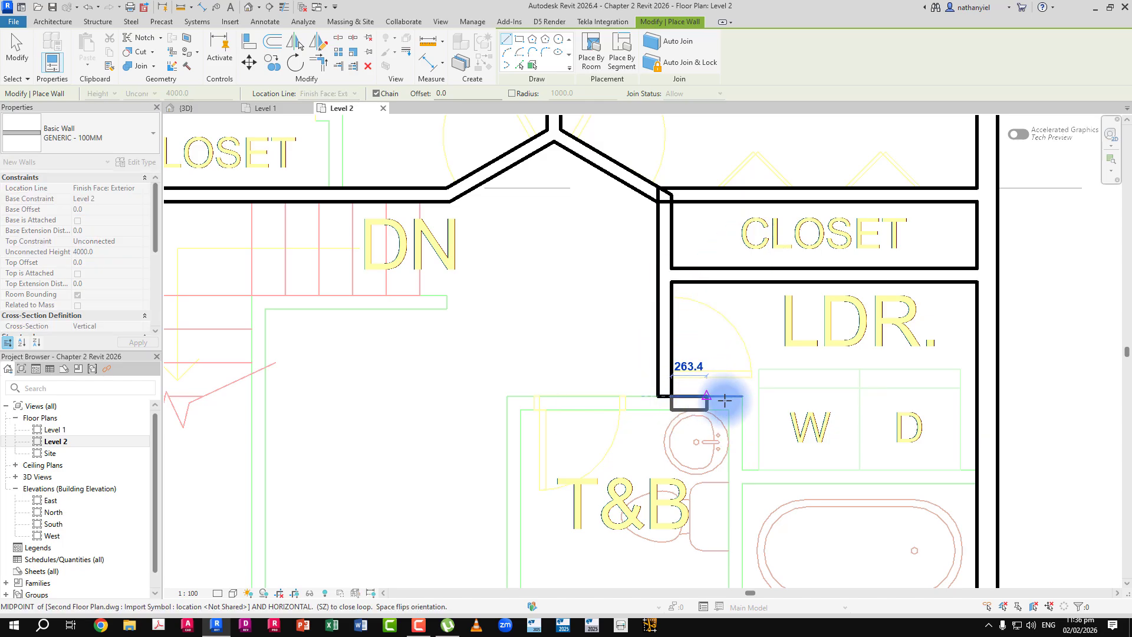
pyautogui.click(742, 398)
pyautogui.moveTo(743, 470); pyautogui.dragTo(741, 347, button='middle')
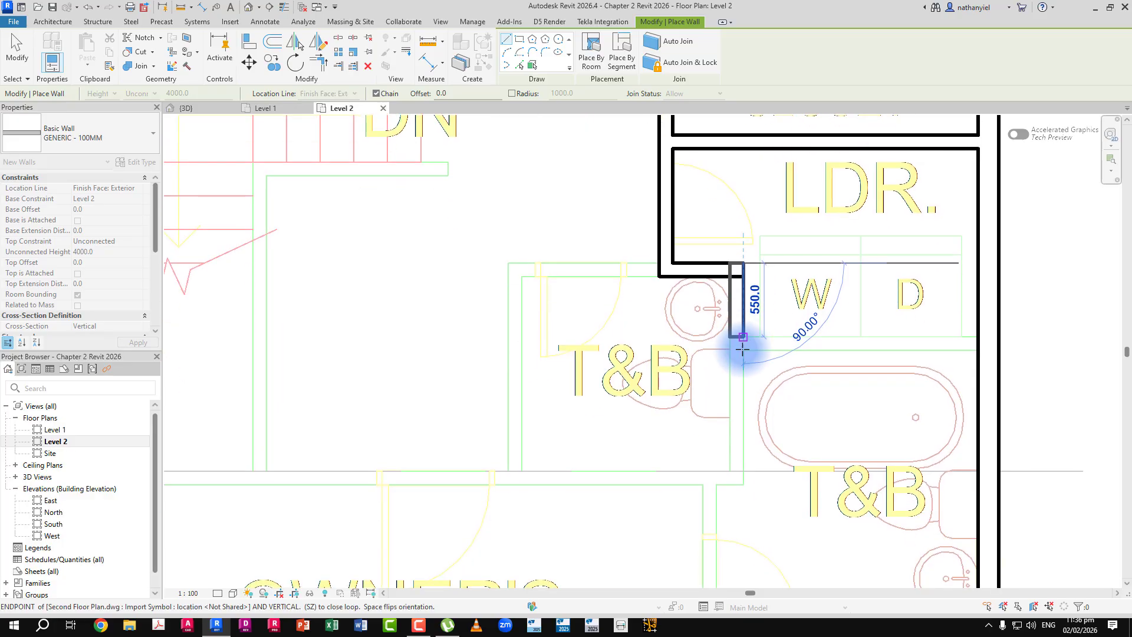
pyautogui.click(743, 482)
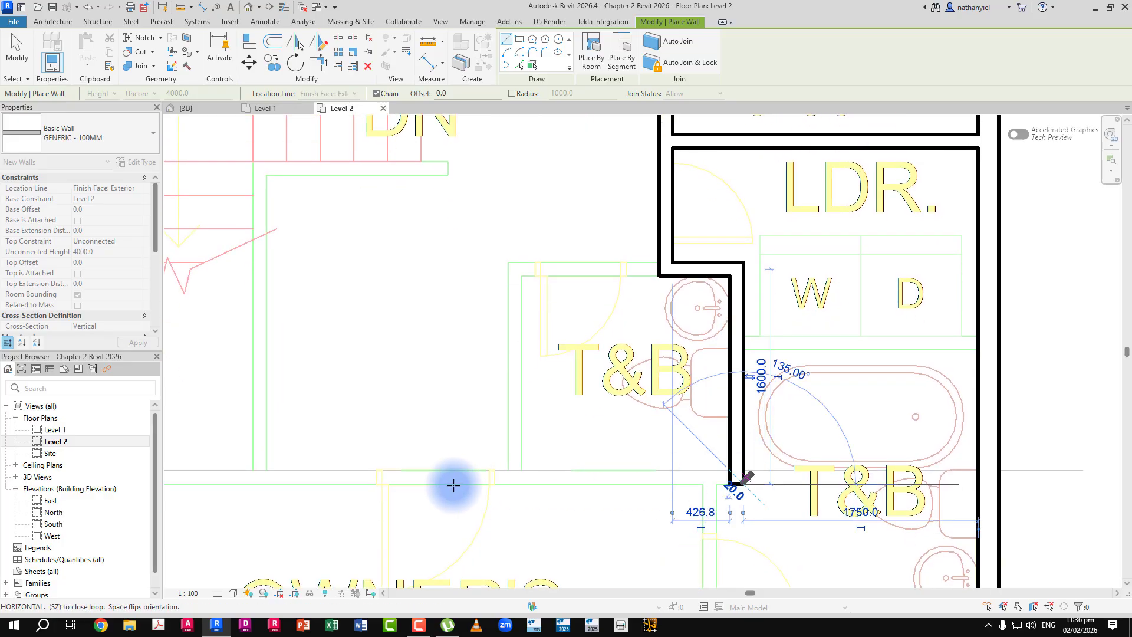
# - Continue the 100 mm wall along the owner's suite to the exterior wall beside the stair and end the chain
pyautogui.moveTo(257, 482); pyautogui.dragTo(387, 462, button='middle')
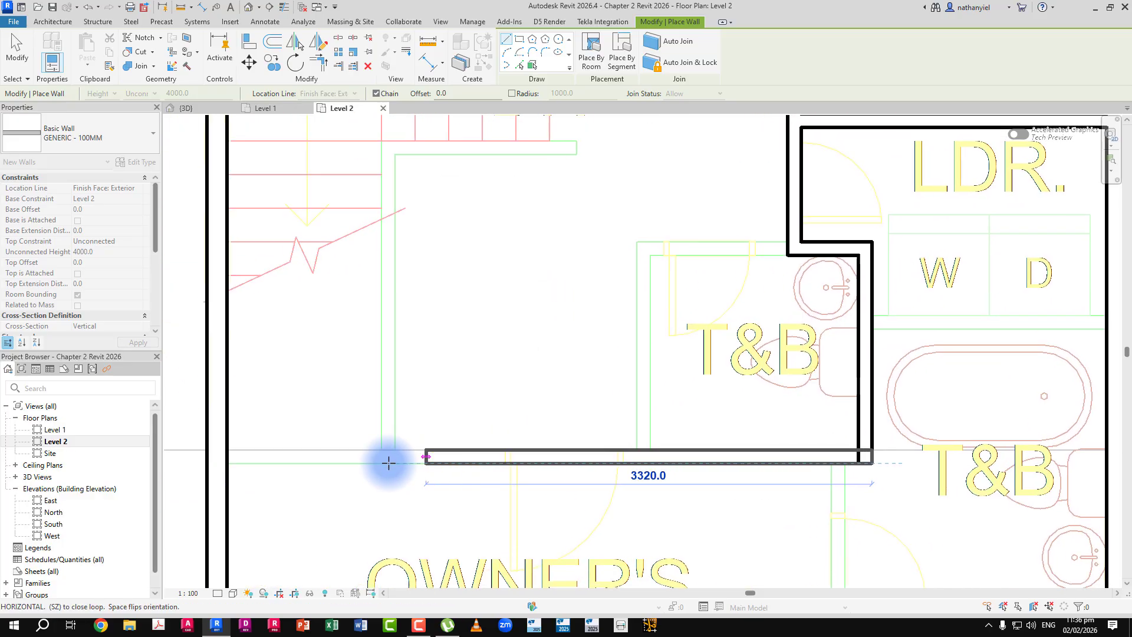
pyautogui.click(218, 463)
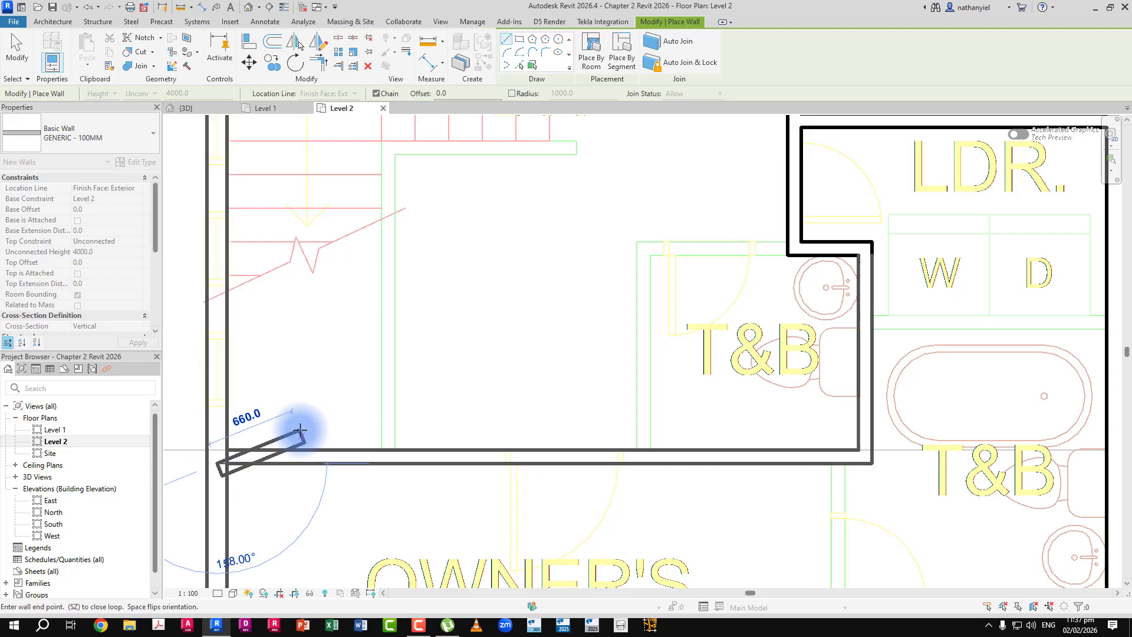
pyautogui.press('Escape')
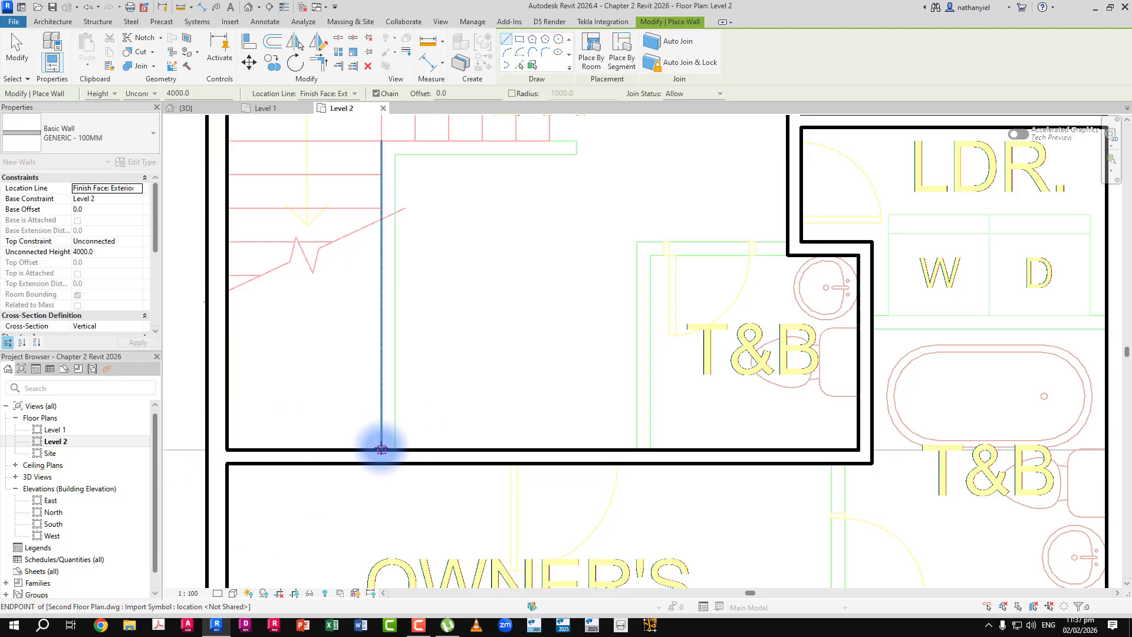
# - Draw a 100 mm wall along the stair, starting from the owner's suite wall
pyautogui.click(380, 448)
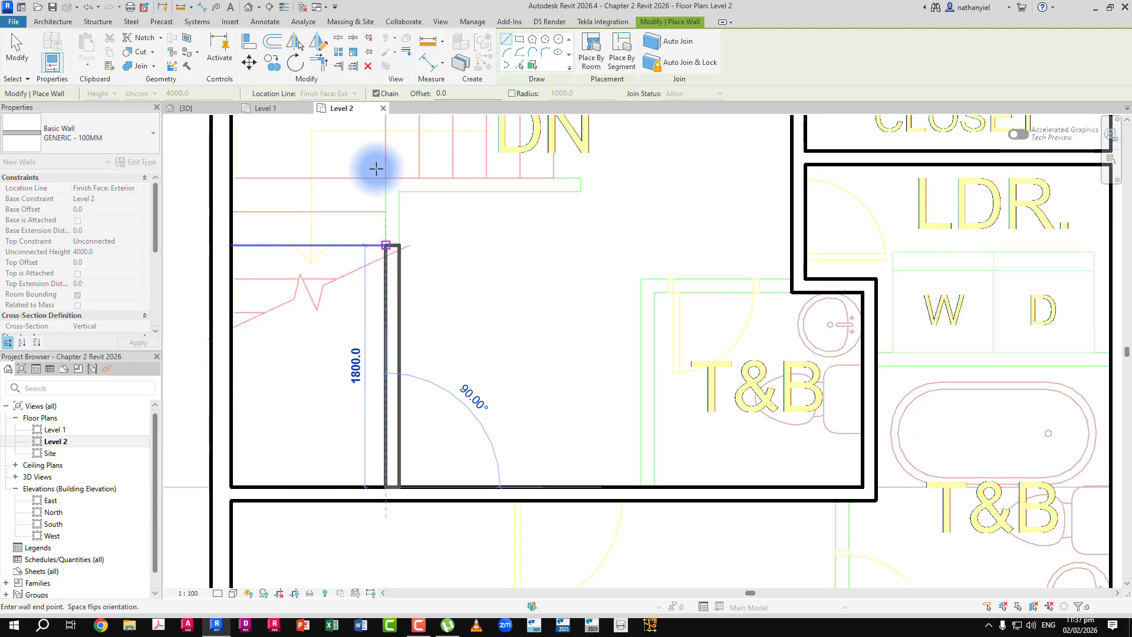
# - Trace the L-shaped GENERIC - 100MM wall beside the stairs, ending at the free end of the stair partition on the plan
pyautogui.click(386, 178)
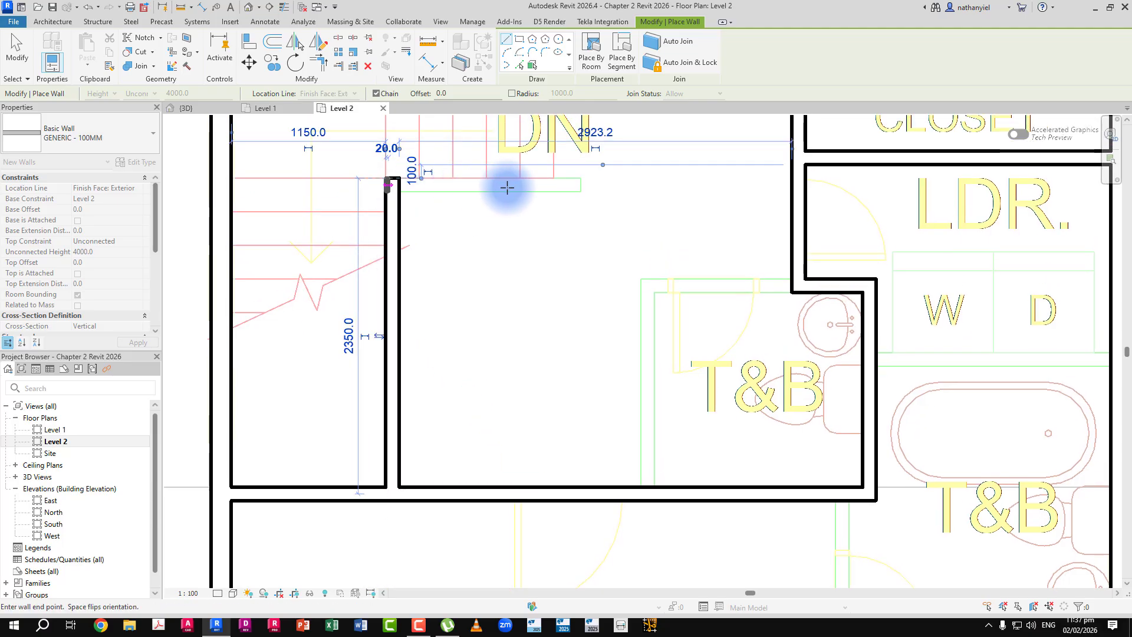
pyautogui.click(580, 178)
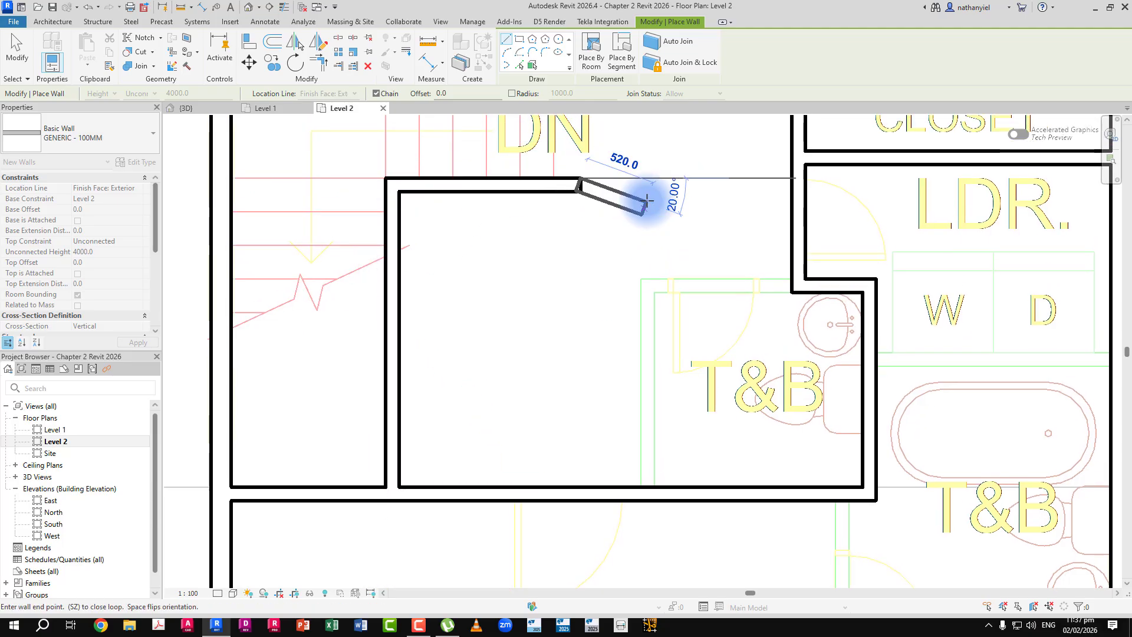
pyautogui.press('Escape')
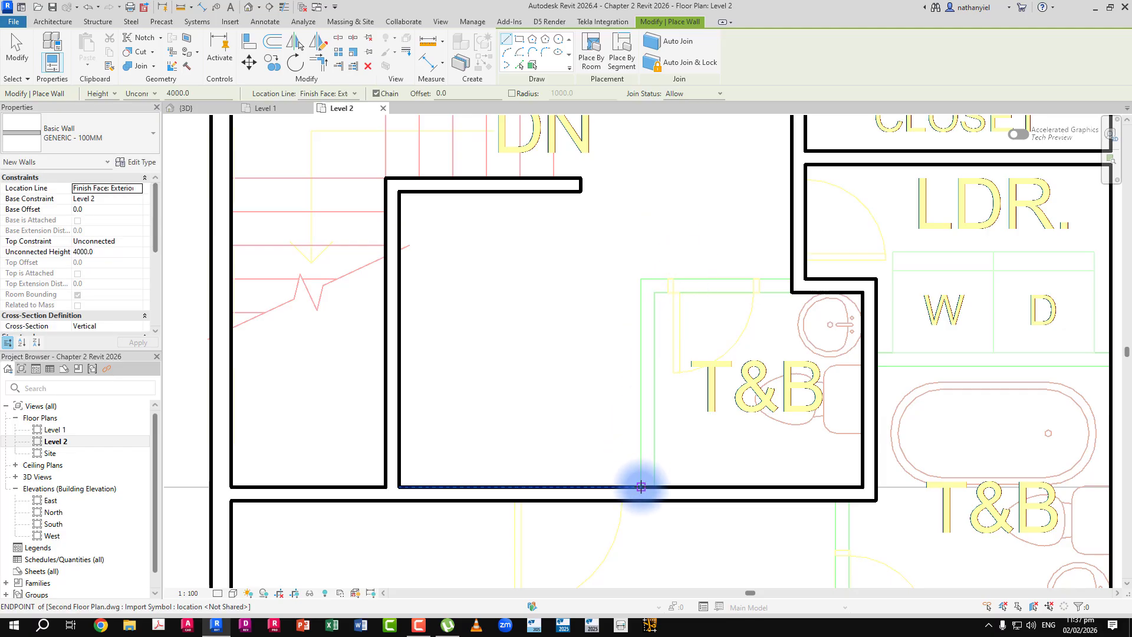
# - Trace the two GENERIC - 100MM walls enclosing the small T&B, from the Owner's Suite wall around to the laundry wall
pyautogui.click(641, 486)
pyautogui.click(640, 278)
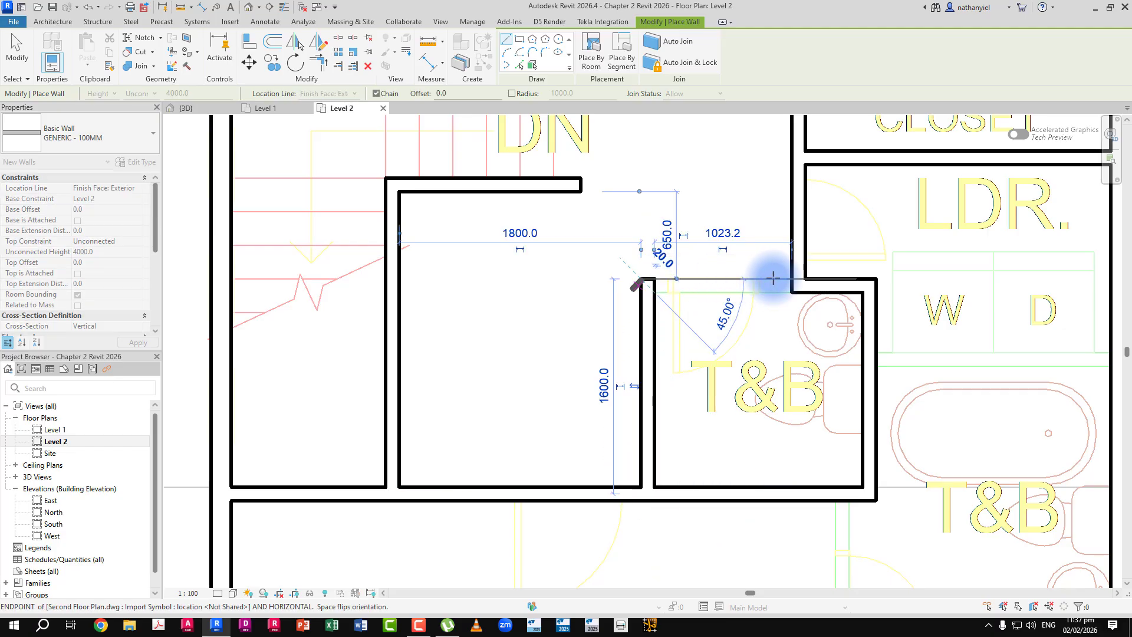
pyautogui.click(792, 277)
pyautogui.press('Escape')
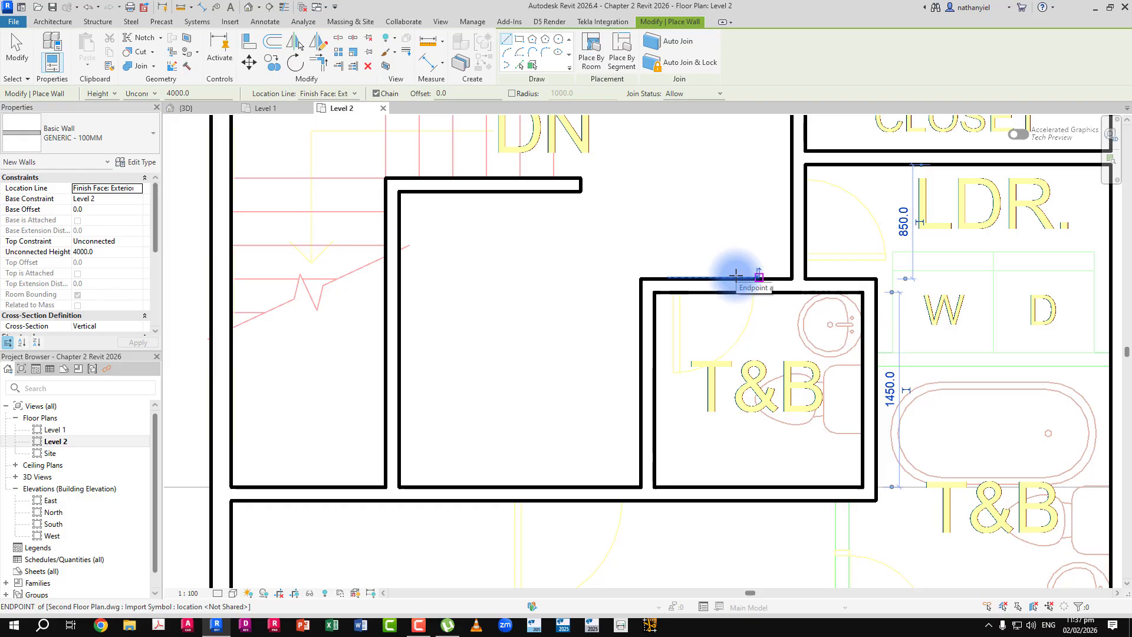
# - Draw the GENERIC - 100MM partition between the laundry room and the larger T&B, from the exterior wall to the small T&B wall
pyautogui.scroll(-1, 767, 288)
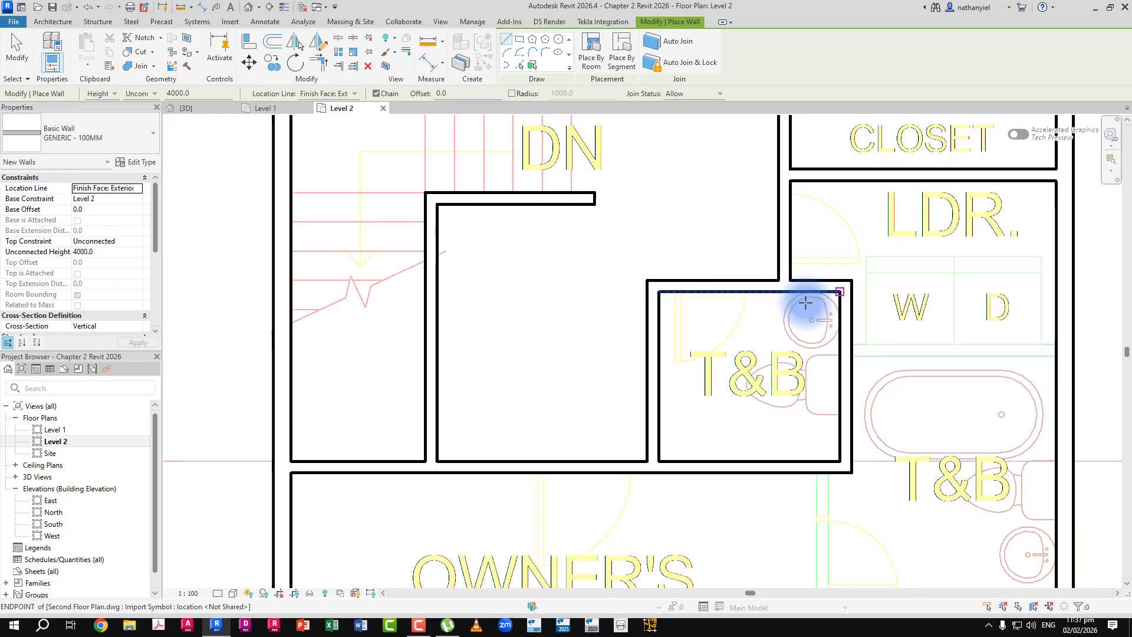
pyautogui.moveTo(804, 306); pyautogui.dragTo(662, 299, button='middle')
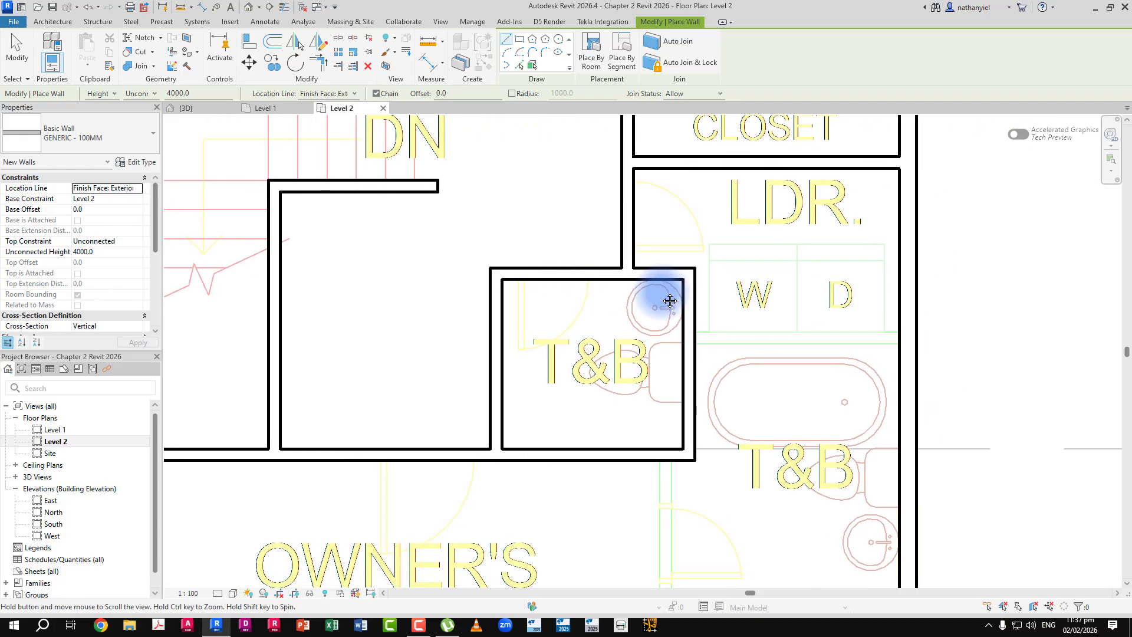
pyautogui.click(898, 342)
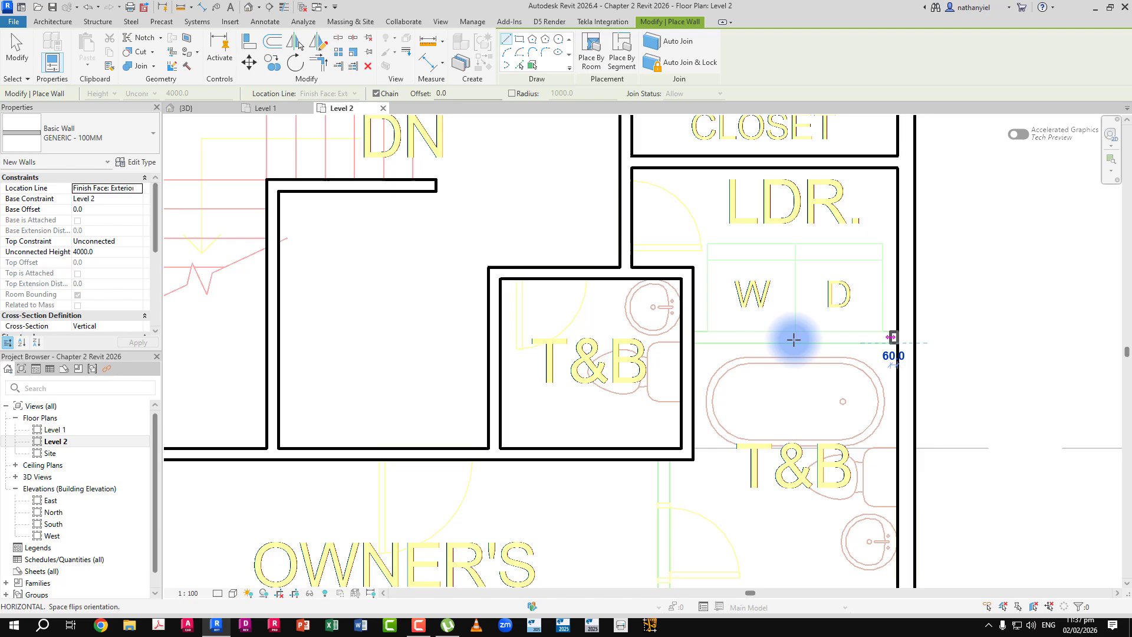
pyautogui.click(692, 343)
pyautogui.press('Escape')
# - Draw the 2450 mm long GENERIC - 100MM wall separating the Owner's Suite from the larger T&B and walk-in closet
pyautogui.moveTo(684, 470); pyautogui.dragTo(684, 351, button='middle')
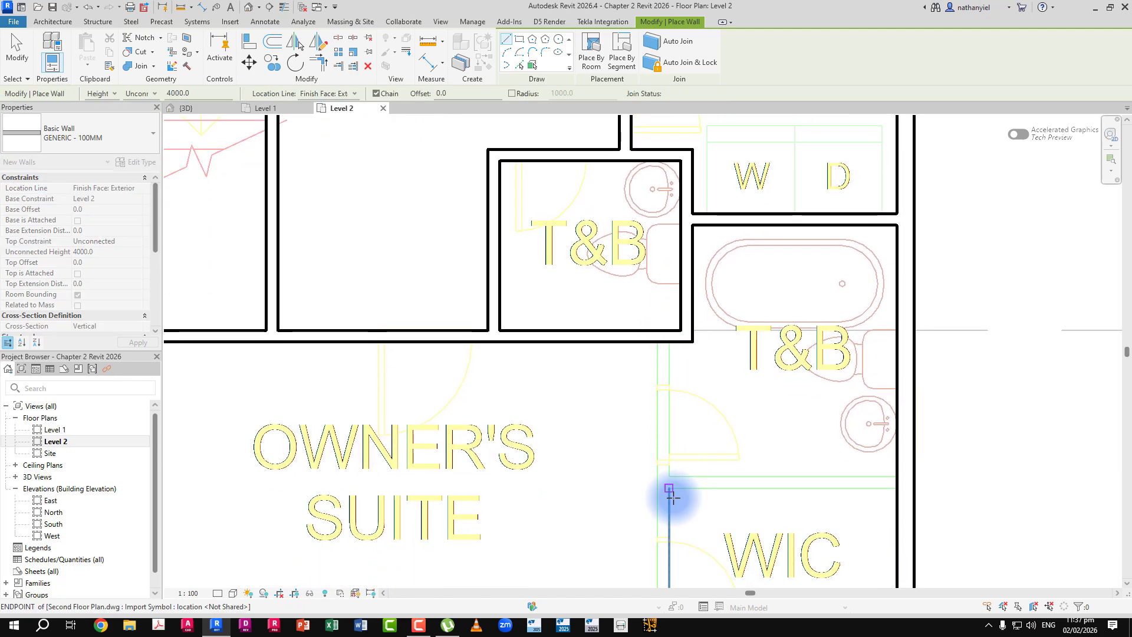
pyautogui.scroll(-1, 673, 498)
pyautogui.moveTo(673, 498); pyautogui.dragTo(676, 360, button='middle')
pyautogui.click(664, 470)
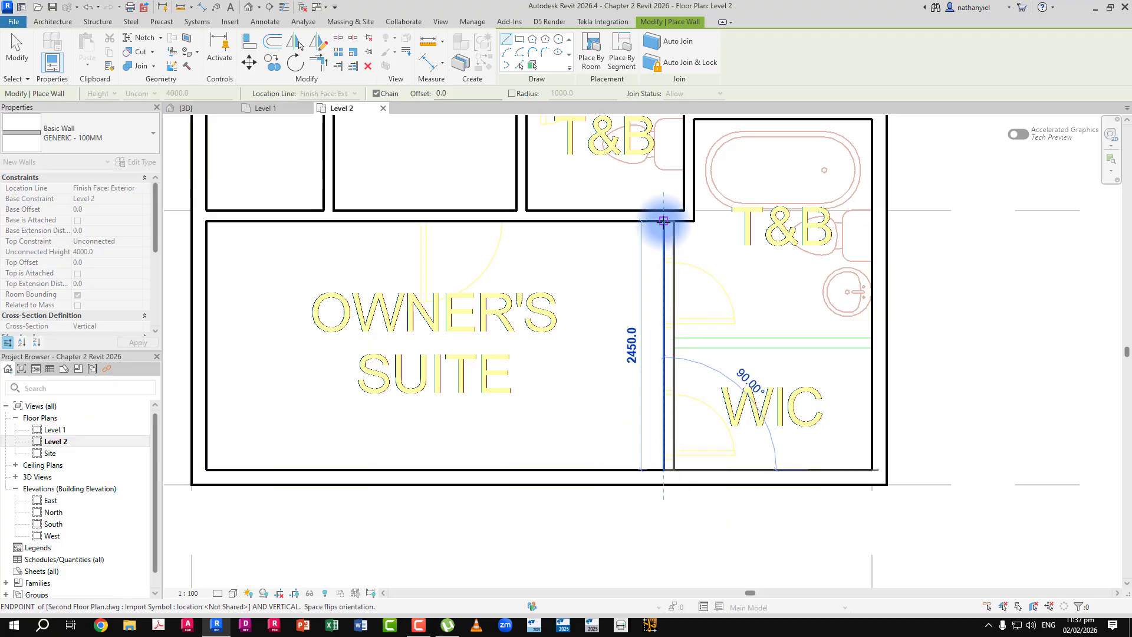
pyautogui.click(664, 221)
pyautogui.press('Escape')
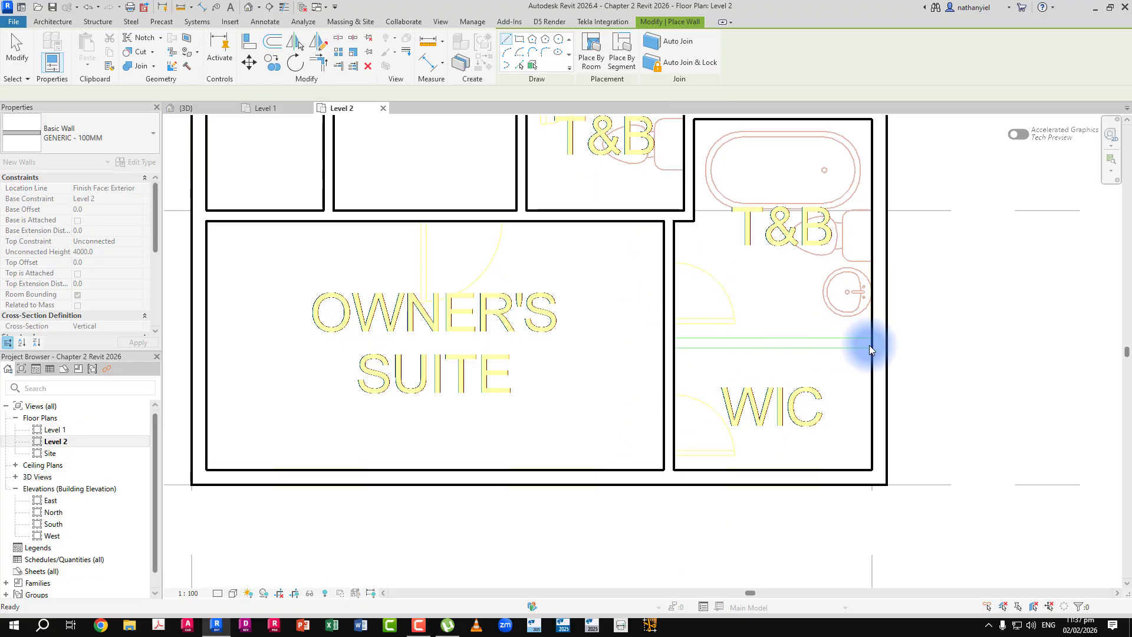
# - Draw the 1950 mm long GENERIC - 100MM partition between the larger T&B and the WIC
pyautogui.click(870, 347)
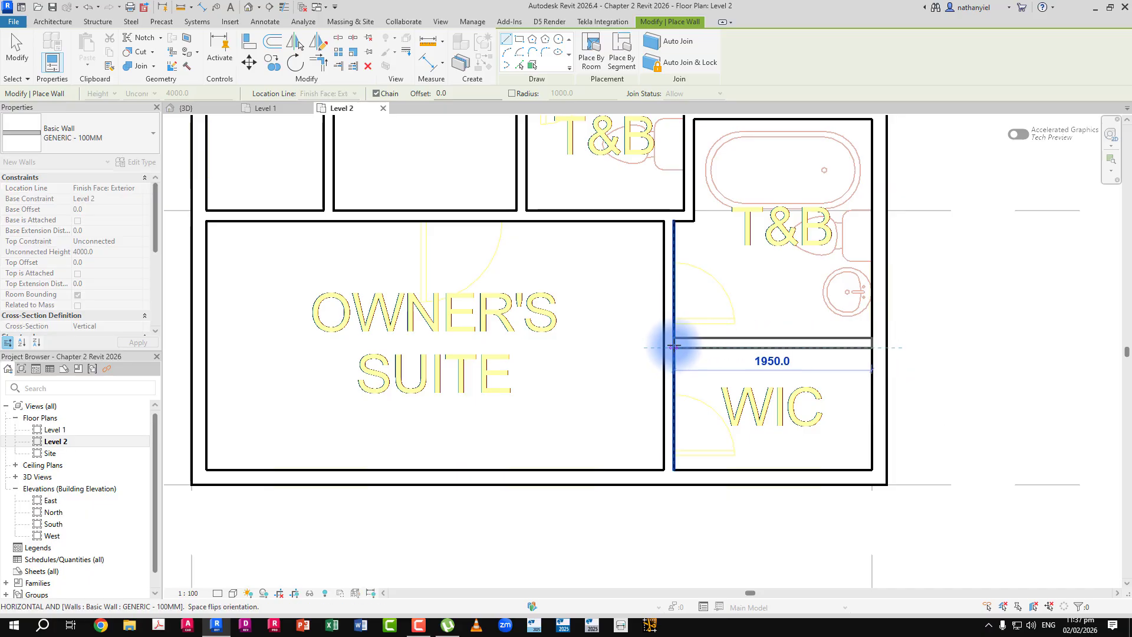
pyautogui.click(673, 346)
pyautogui.press('Escape')
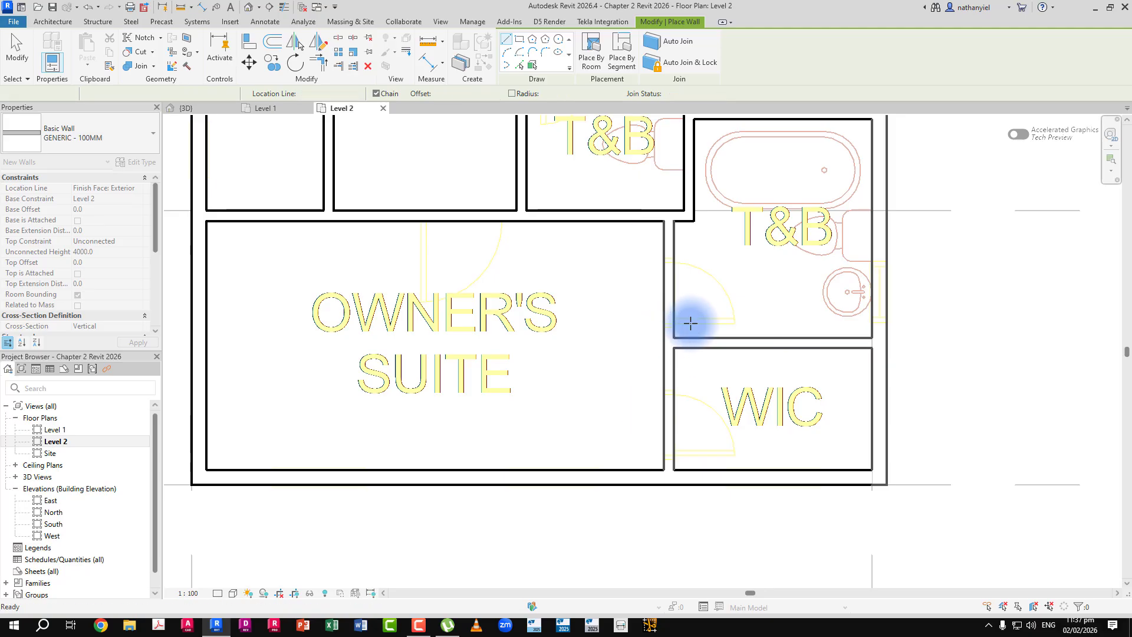
# - Delete the horizontal 100 mm wall between BR. 2 and its closet
pyautogui.scroll(-3, 725, 316)
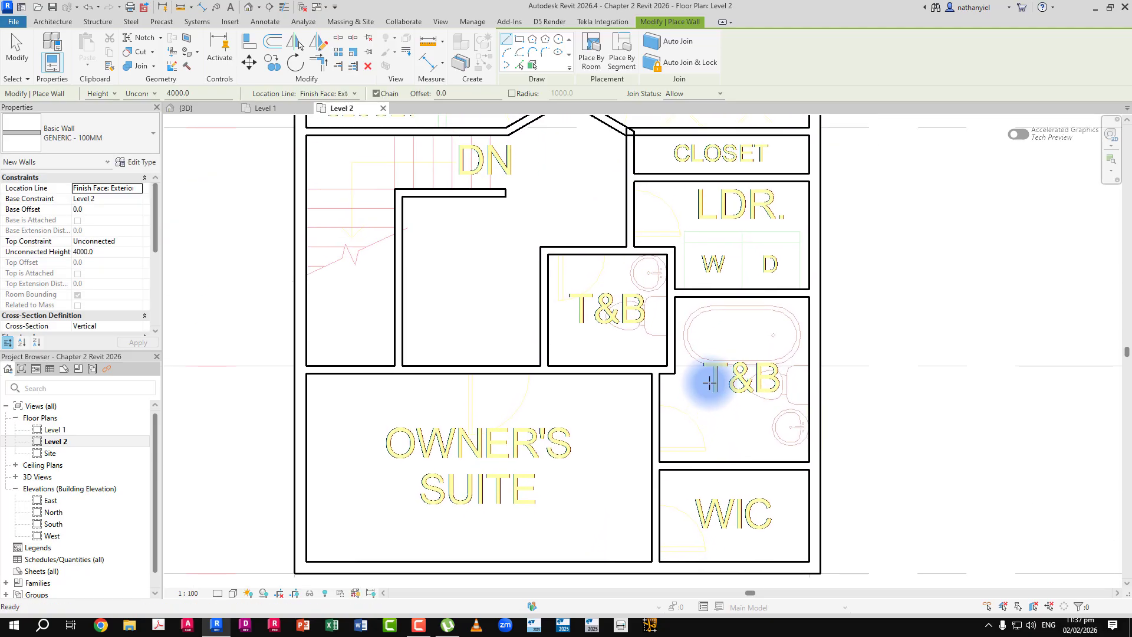
pyautogui.moveTo(700, 282); pyautogui.dragTo(685, 344, button='middle')
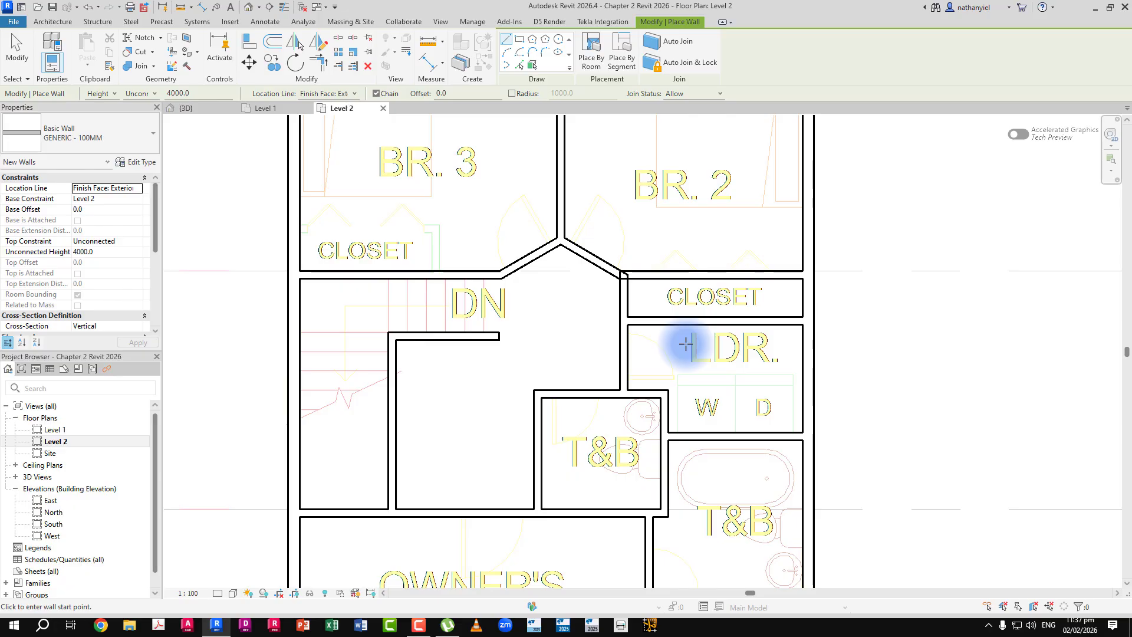
pyautogui.press('Escape')
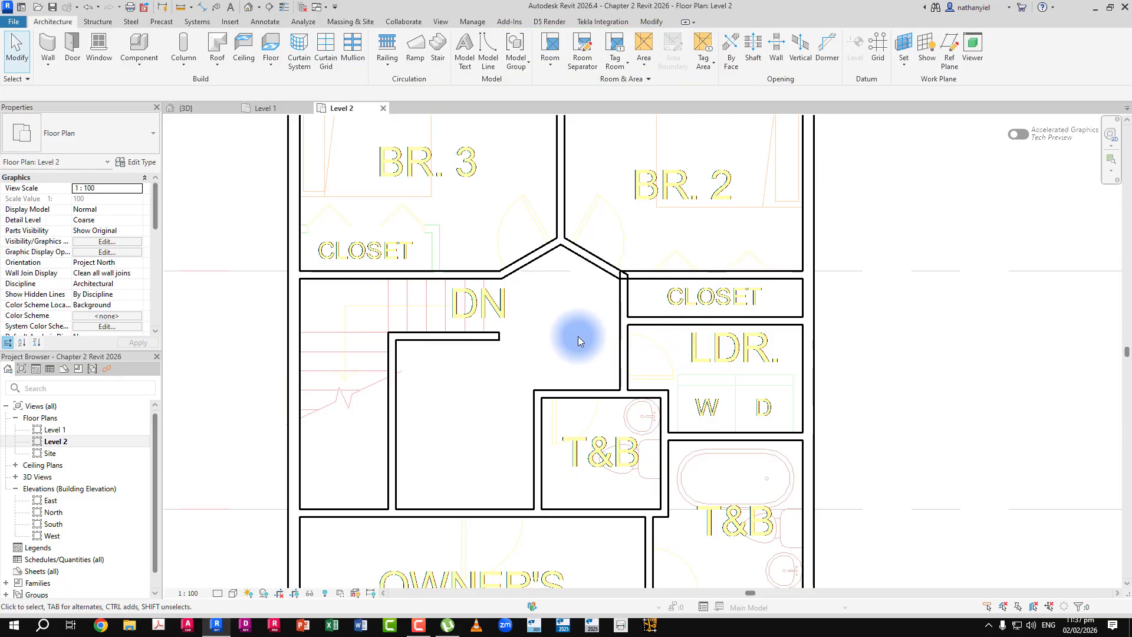
pyautogui.click(673, 273)
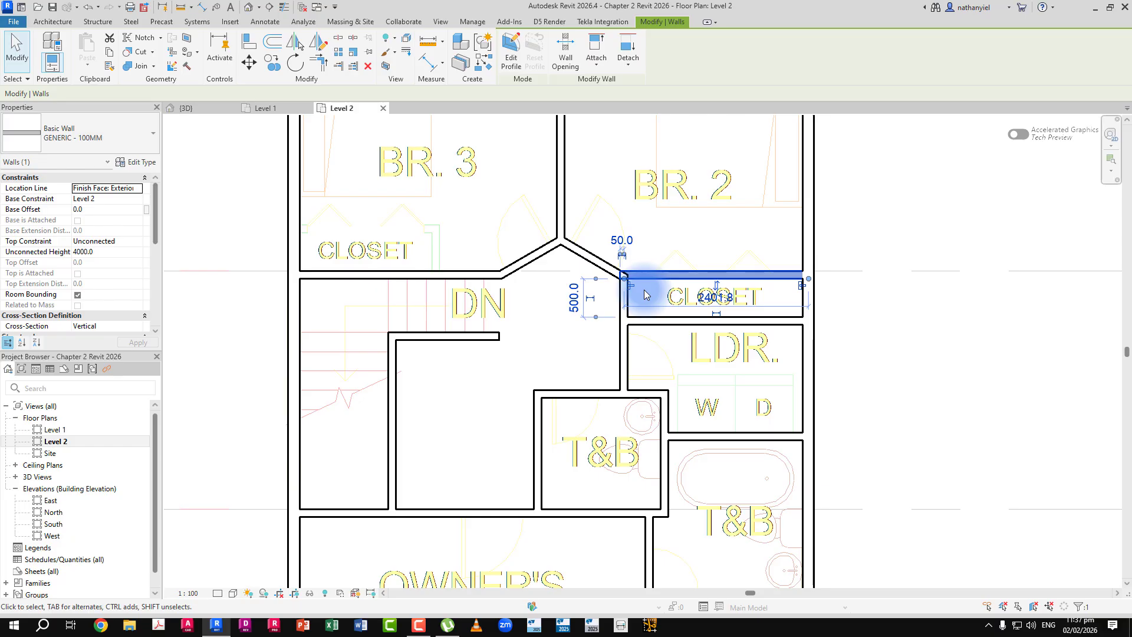
pyautogui.press('Escape')
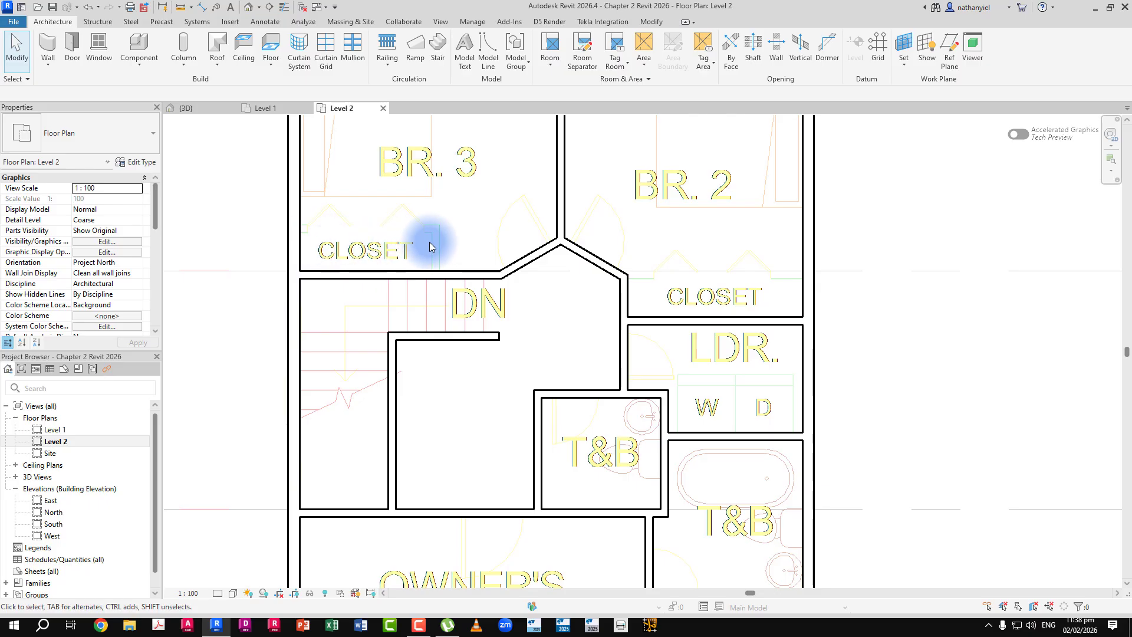
# - Check the finished Level 2 plan, then examine both storeys' walls in the 3D view, including the Level 1 exterior wall under the upper storey
pyautogui.scroll(-1, 624, 377)
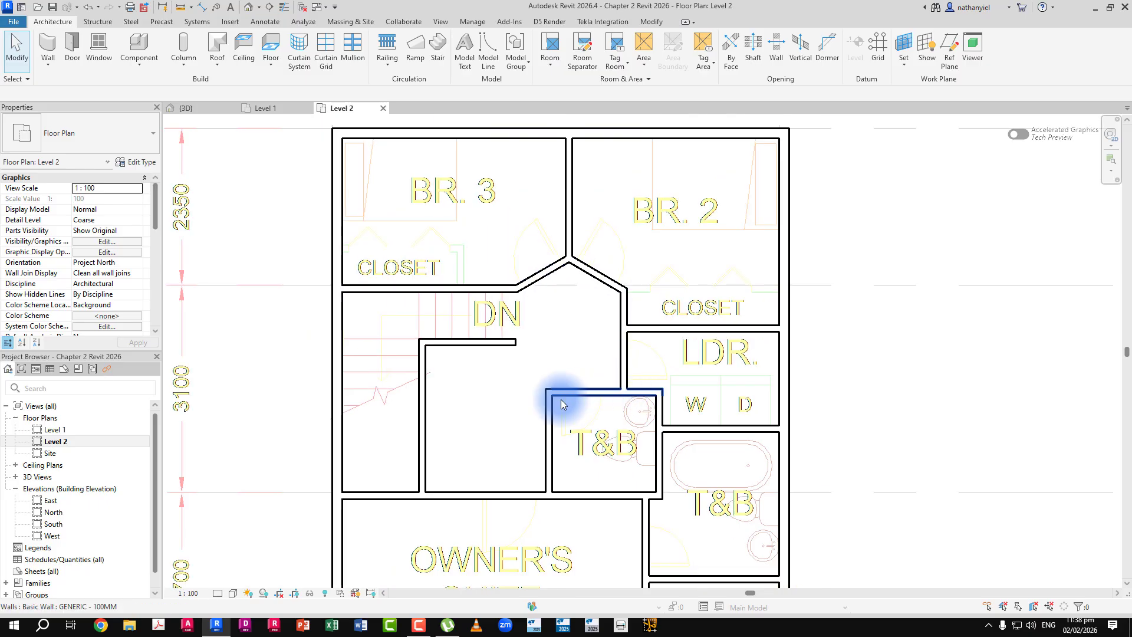
pyautogui.scroll(-1, 561, 404)
pyautogui.scroll(1, 587, 348)
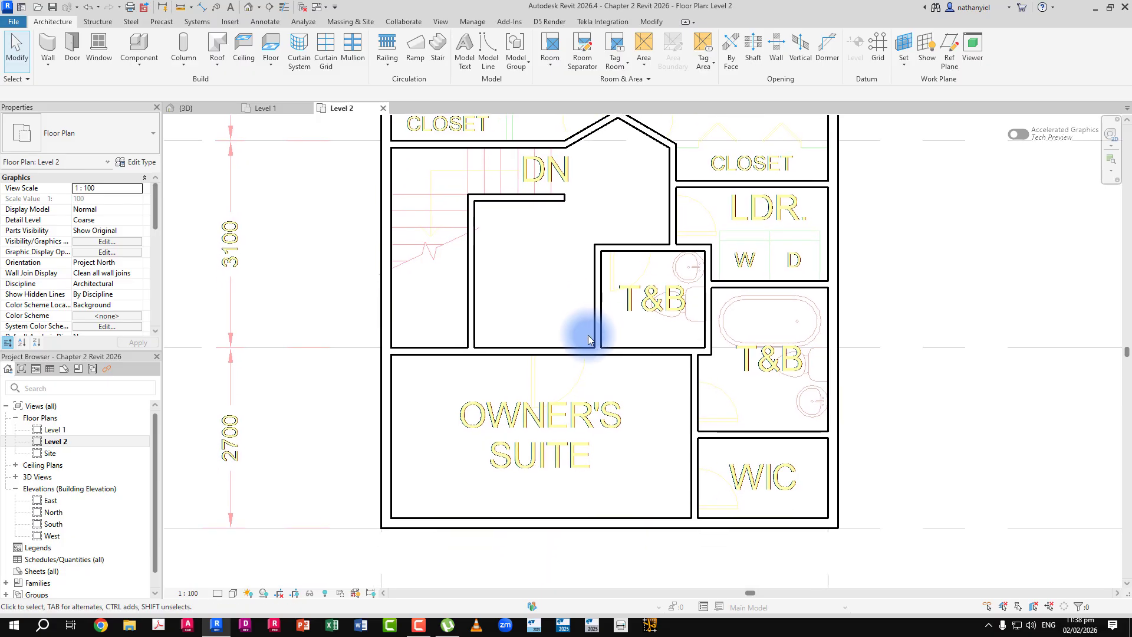
pyautogui.click(200, 108)
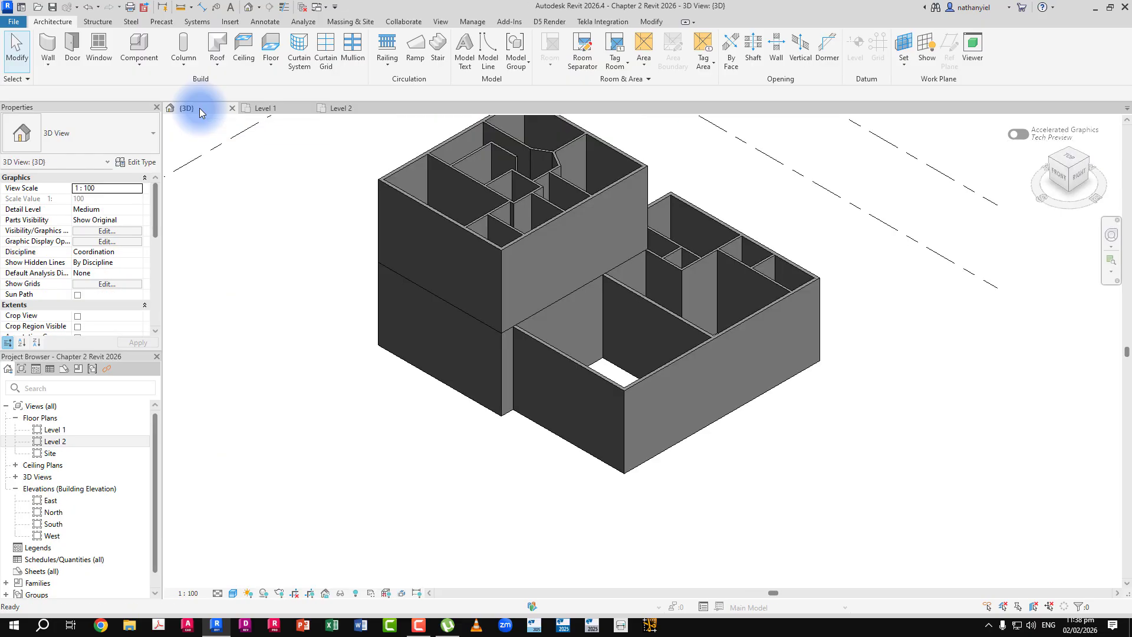
pyautogui.moveTo(441, 245); pyautogui.dragTo(454, 267, button='middle')
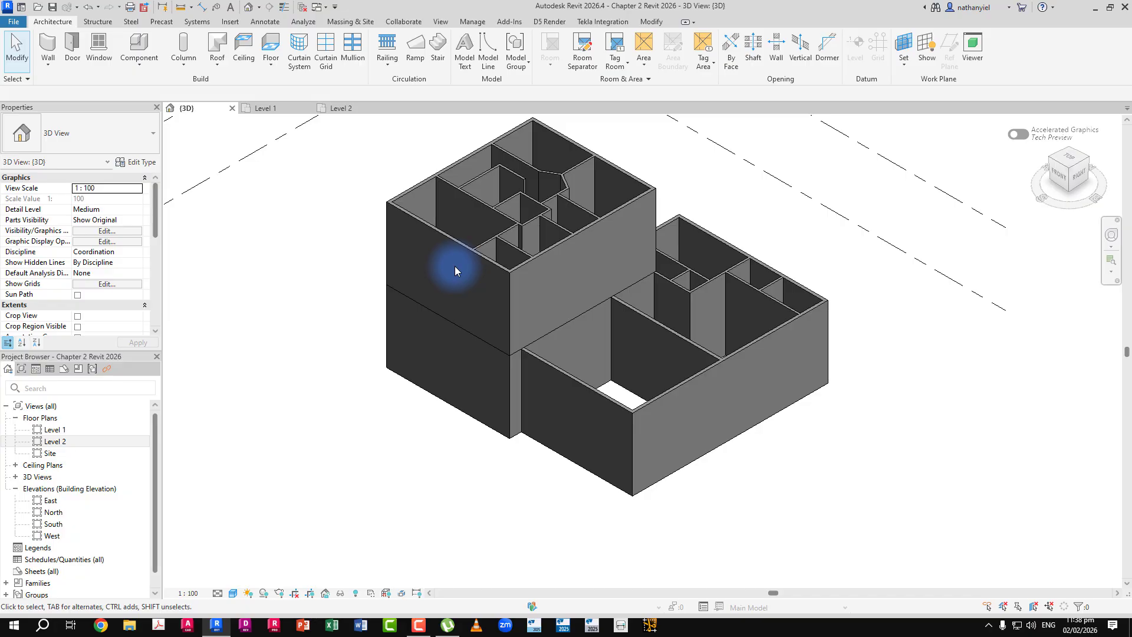
pyautogui.scroll(5, 405, 308)
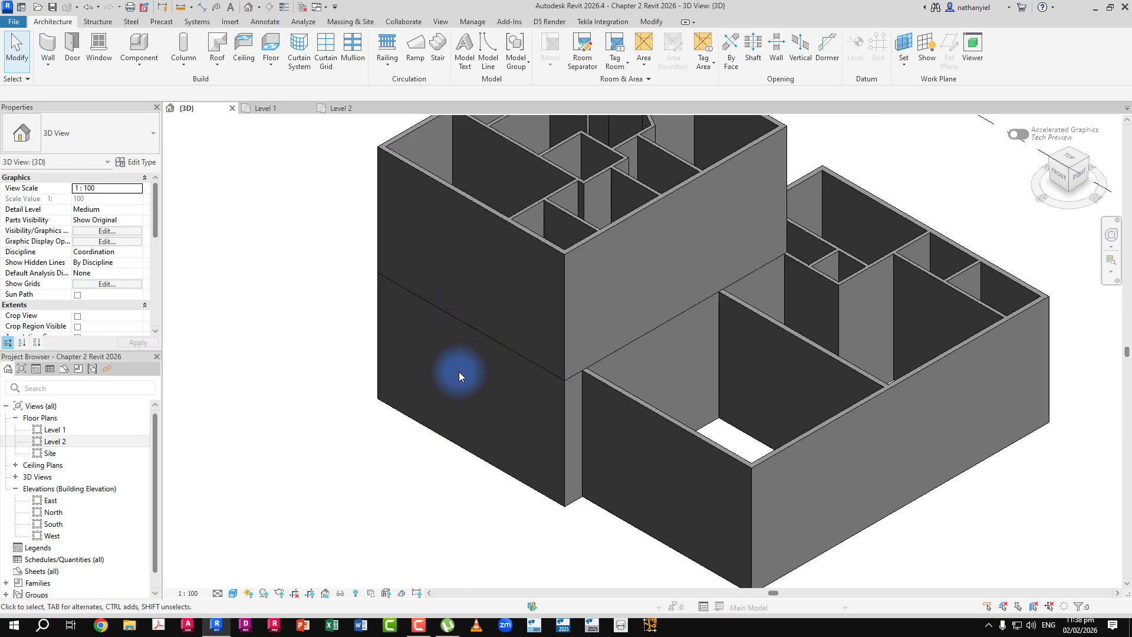
pyautogui.keyDown('shift'); pyautogui.moveTo(459, 372); pyautogui.dragTo(471, 382, button='middle'); pyautogui.keyUp('shift')
pyautogui.keyDown('shift'); pyautogui.moveTo(558, 397); pyautogui.dragTo(660, 395, button='middle'); pyautogui.keyUp('shift')
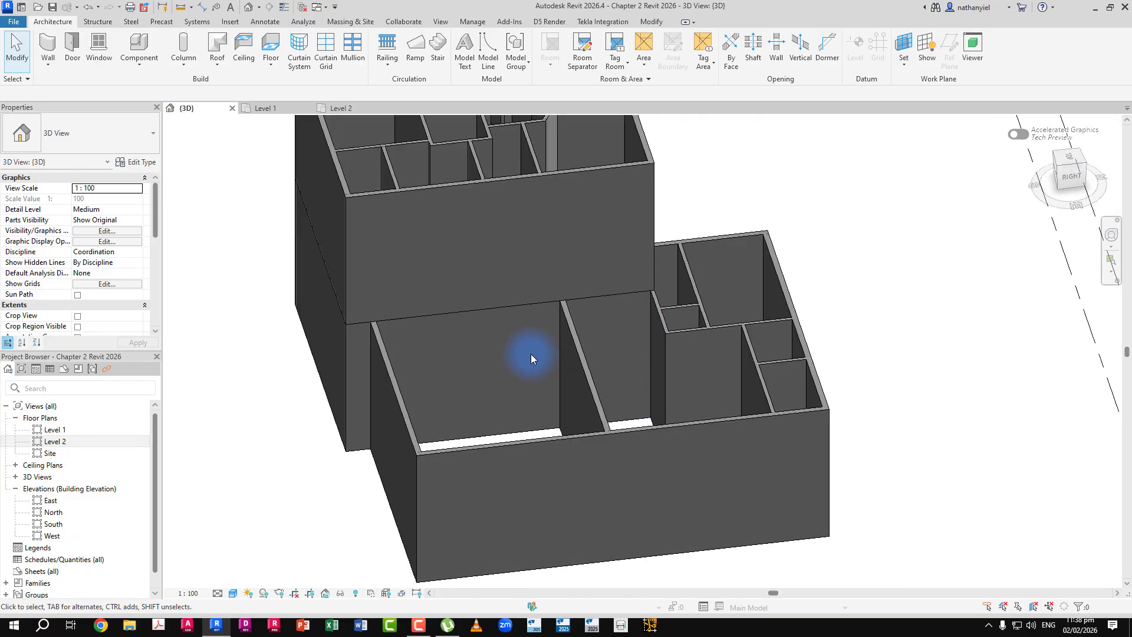
pyautogui.click(621, 298)
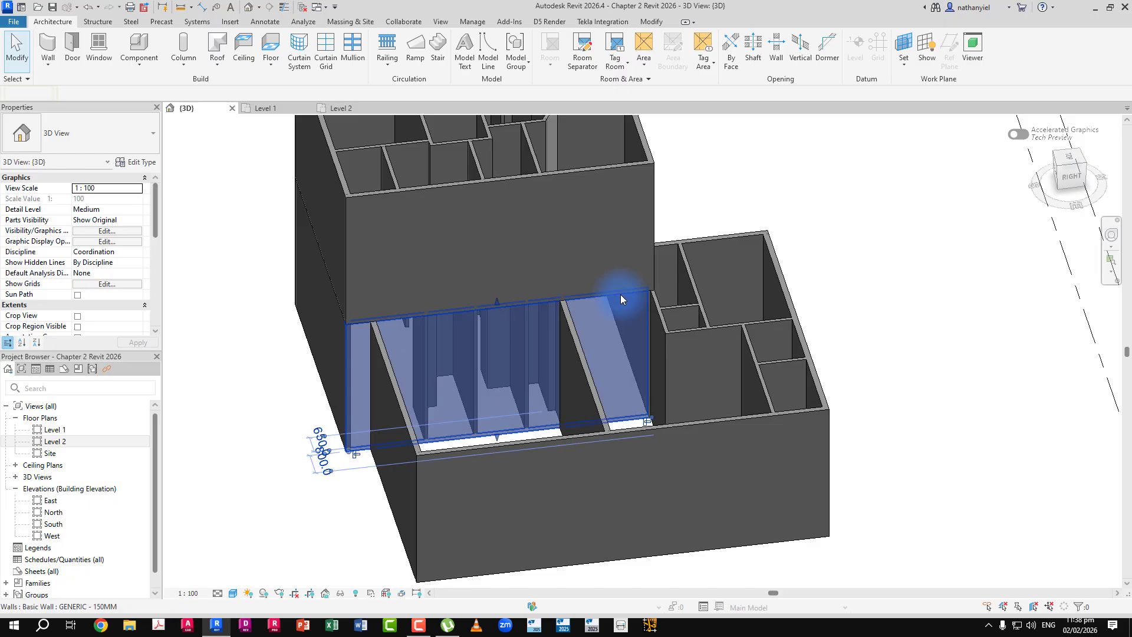
pyautogui.keyDown('shift'); pyautogui.moveTo(709, 334); pyautogui.dragTo(398, 327, button='middle'); pyautogui.keyUp('shift')
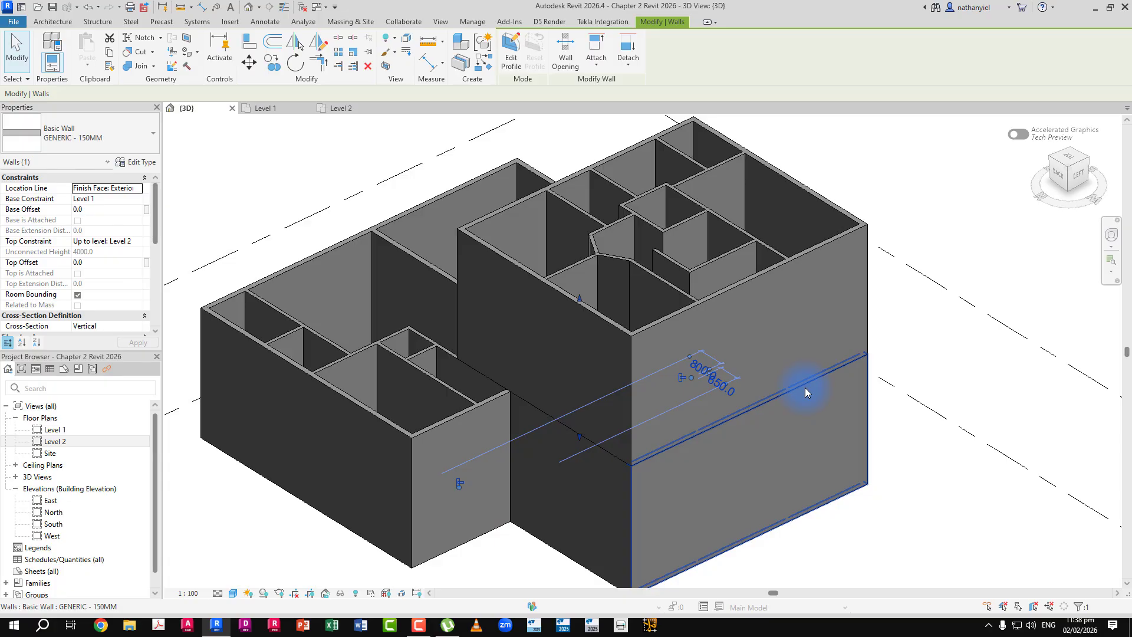
pyautogui.press('Escape')
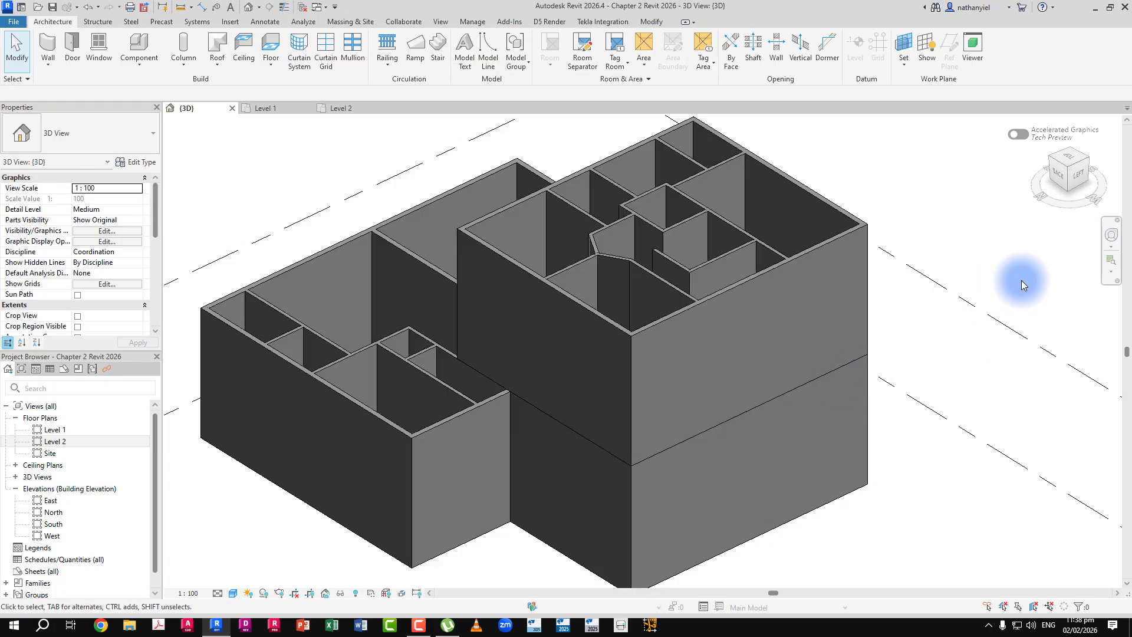
# - Examine the two-storey wall model from other angles using the SteeringWheel's Orbit tool, and close the wheel
pyautogui.click(1106, 243)
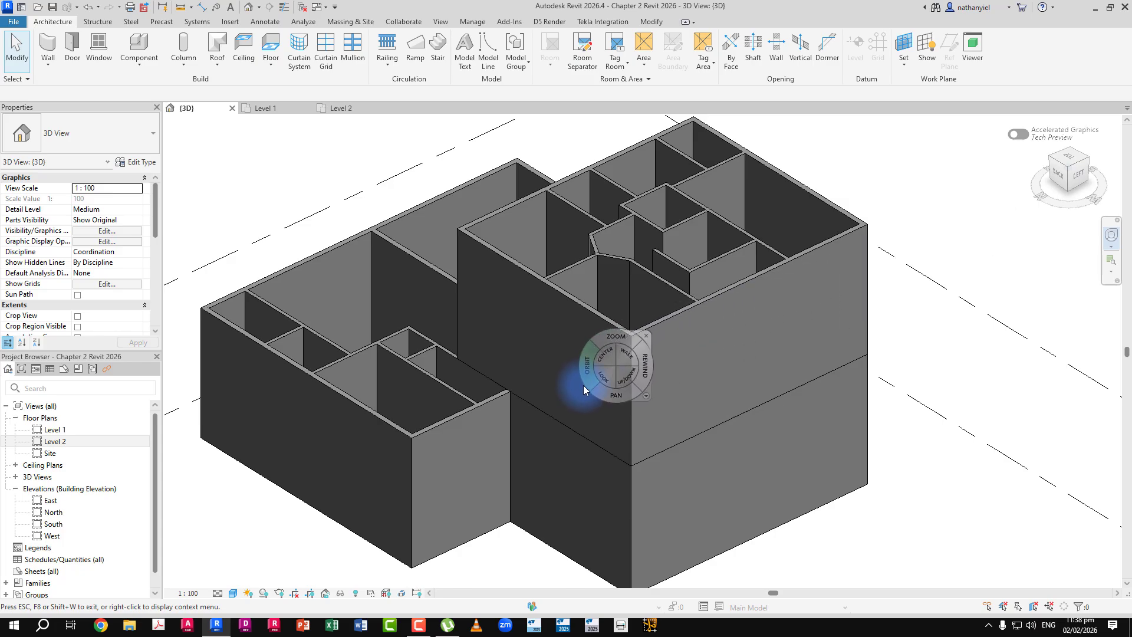
pyautogui.moveTo(589, 378)
pyautogui.mouseDown()
pyautogui.moveTo(583, 364)
pyautogui.moveTo(772, 368)
pyautogui.moveTo(826, 435)
pyautogui.moveTo(759, 410)
pyautogui.moveTo(607, 387)
pyautogui.mouseUp()
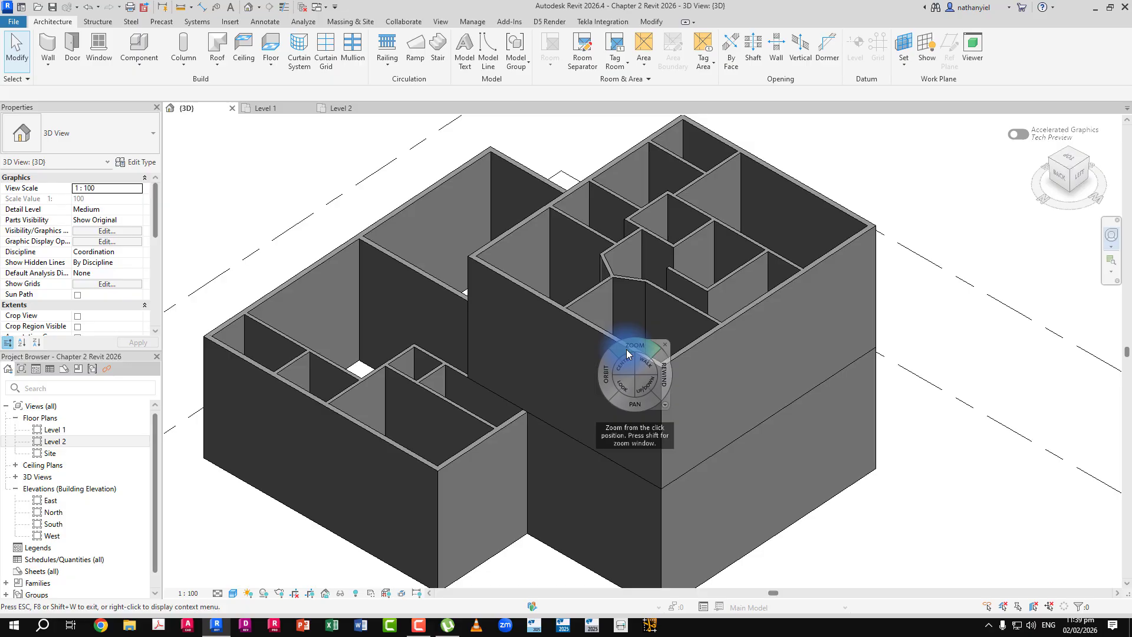
pyautogui.moveTo(607, 376)
pyautogui.mouseDown()
pyautogui.moveTo(607, 355)
pyautogui.moveTo(588, 379)
pyautogui.moveTo(535, 374)
pyautogui.moveTo(629, 342)
pyautogui.moveTo(625, 360)
pyautogui.moveTo(586, 373)
pyautogui.moveTo(507, 372)
pyautogui.mouseUp()
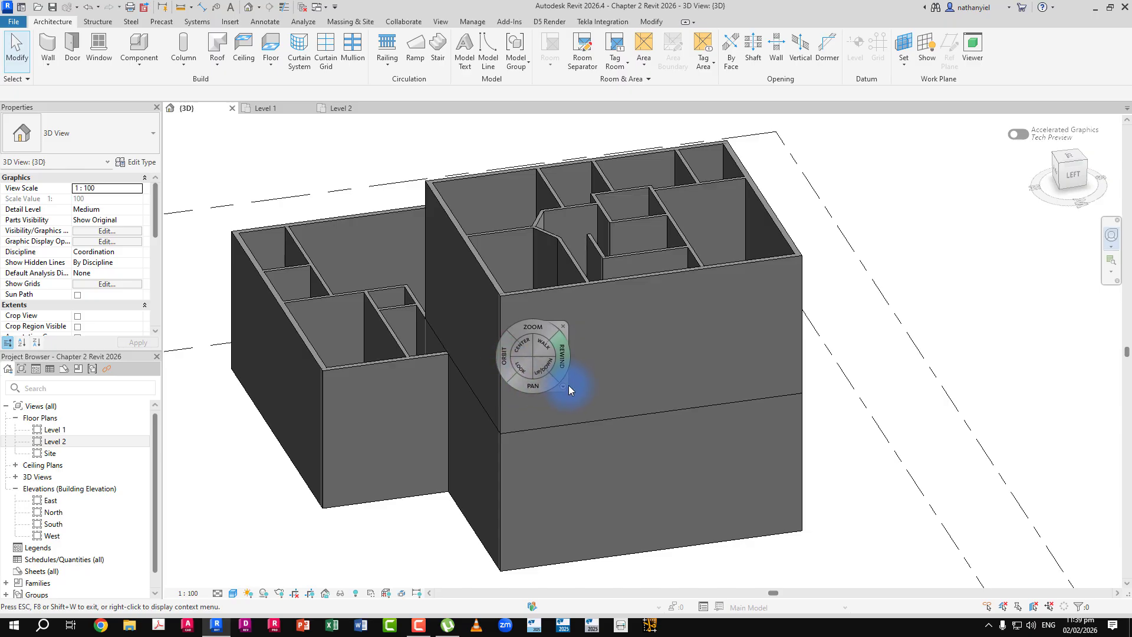
pyautogui.scroll(4, 505, 486)
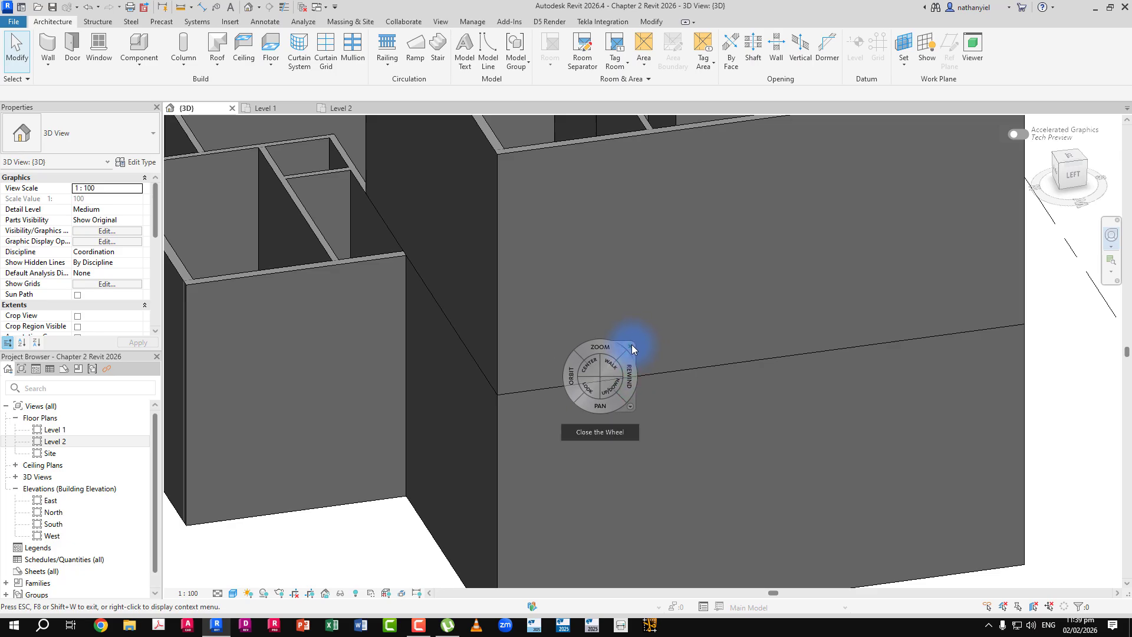
pyautogui.click(631, 346)
pyautogui.scroll(-6, 632, 344)
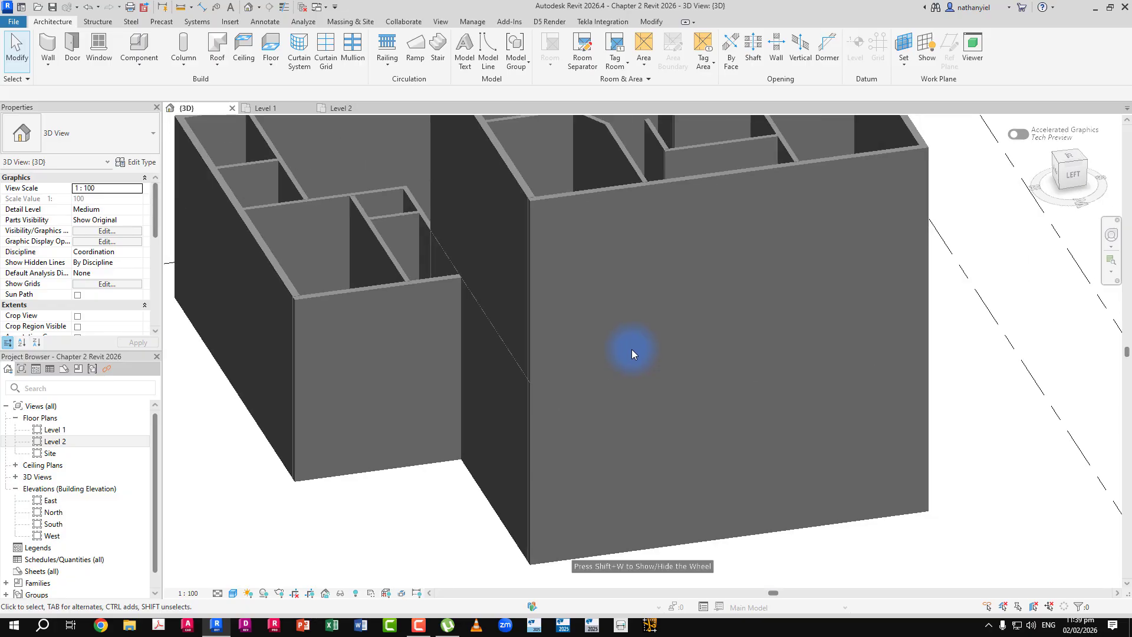
pyautogui.moveTo(638, 328); pyautogui.dragTo(618, 371, button='middle')
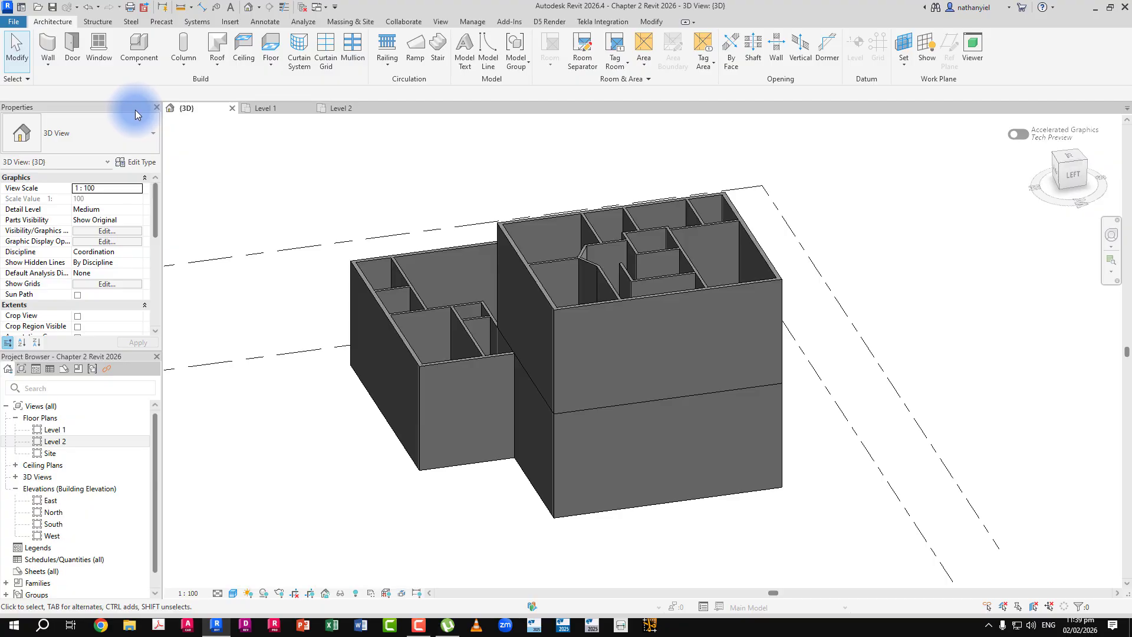
# - Begin saving the project as a separate project file on the Desktop, named Chapter 3 Revit 2026.rvt
pyautogui.click(13, 21)
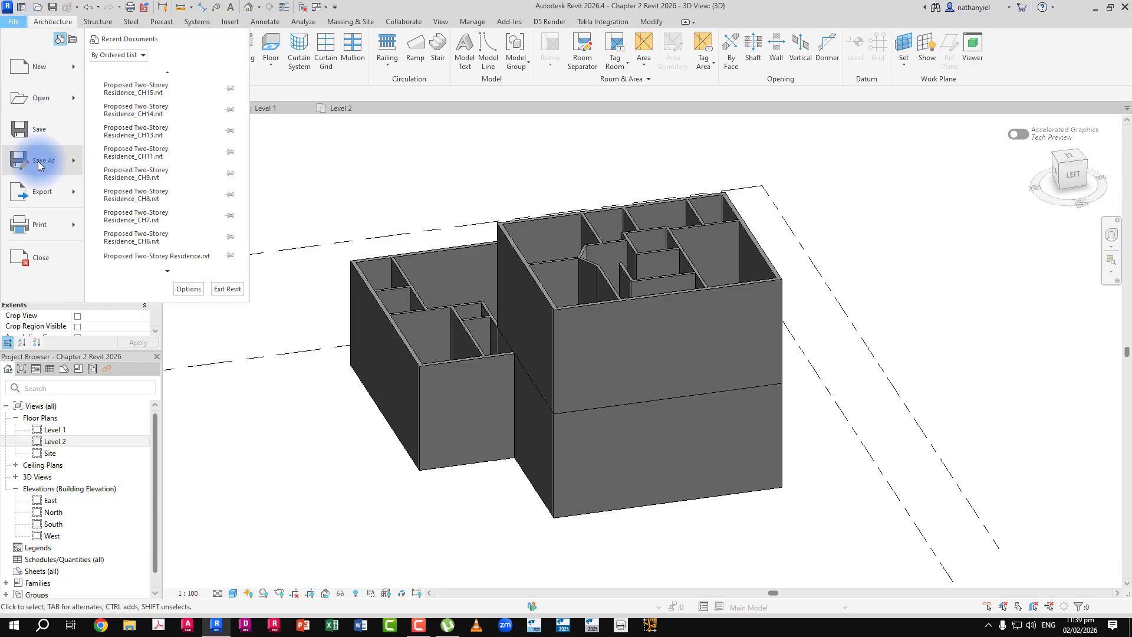
pyautogui.moveTo(39, 166)
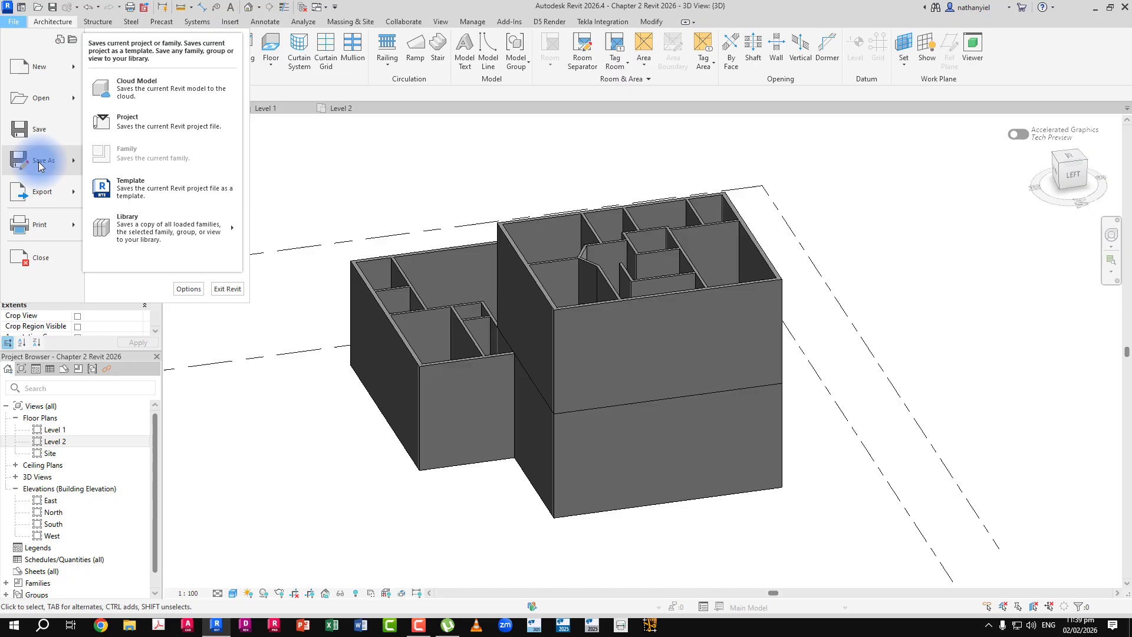
pyautogui.click(152, 126)
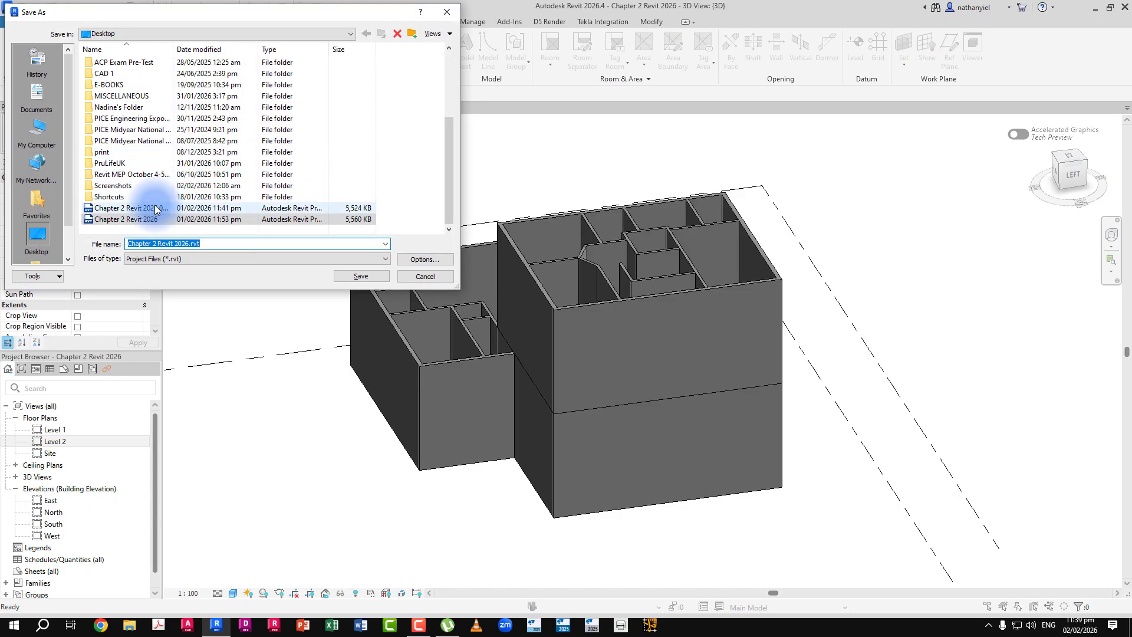
pyautogui.click(156, 243)
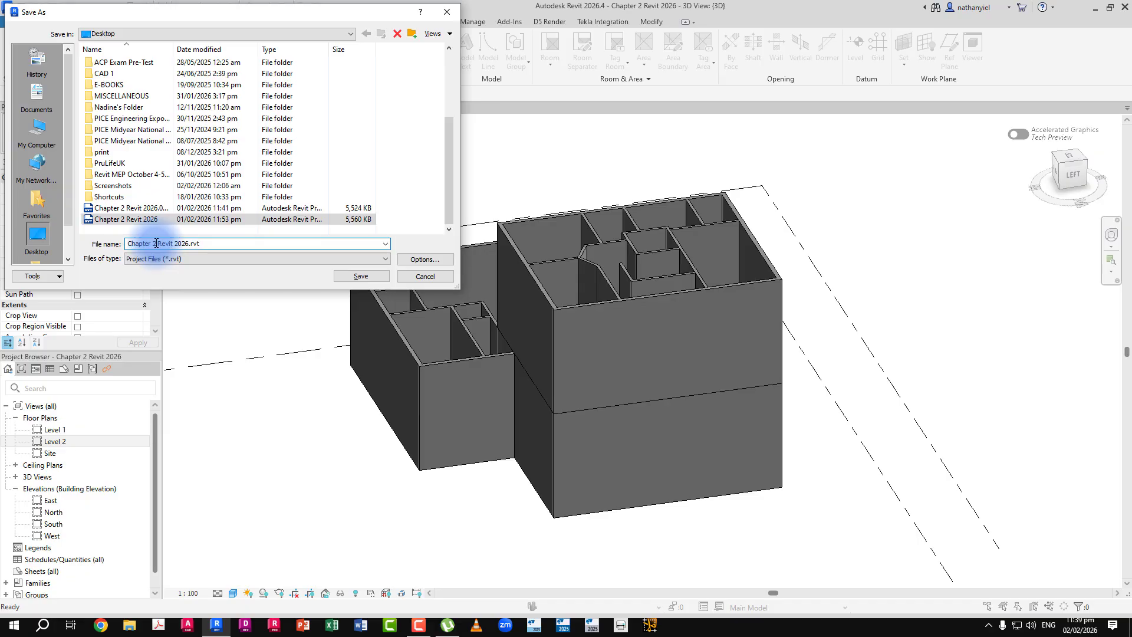
pyautogui.click(164, 260)
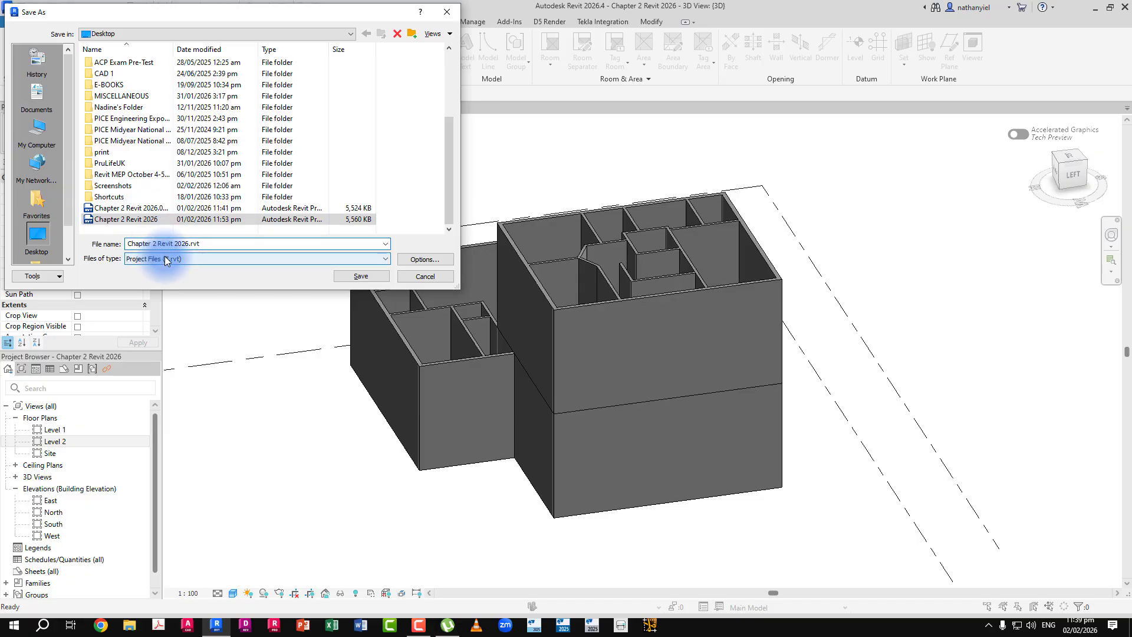
pyautogui.press('BackSpace')
pyautogui.click(189, 243)
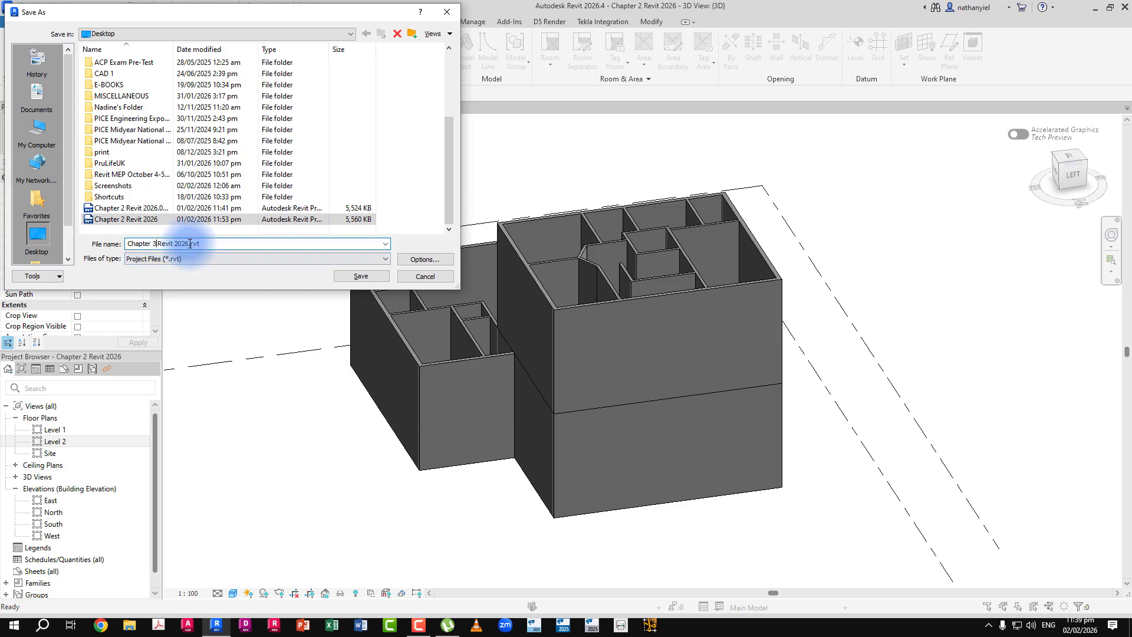
# - Review the maximum backups in the file save options, accept them, and save the new project file
pyautogui.click(414, 262)
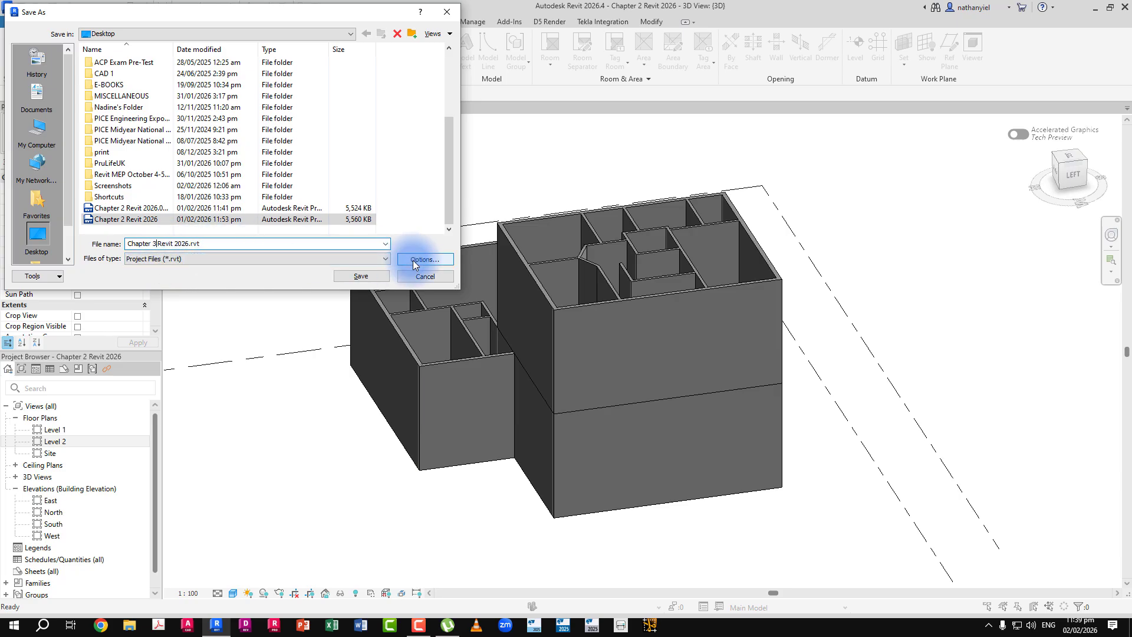
pyautogui.click(414, 263)
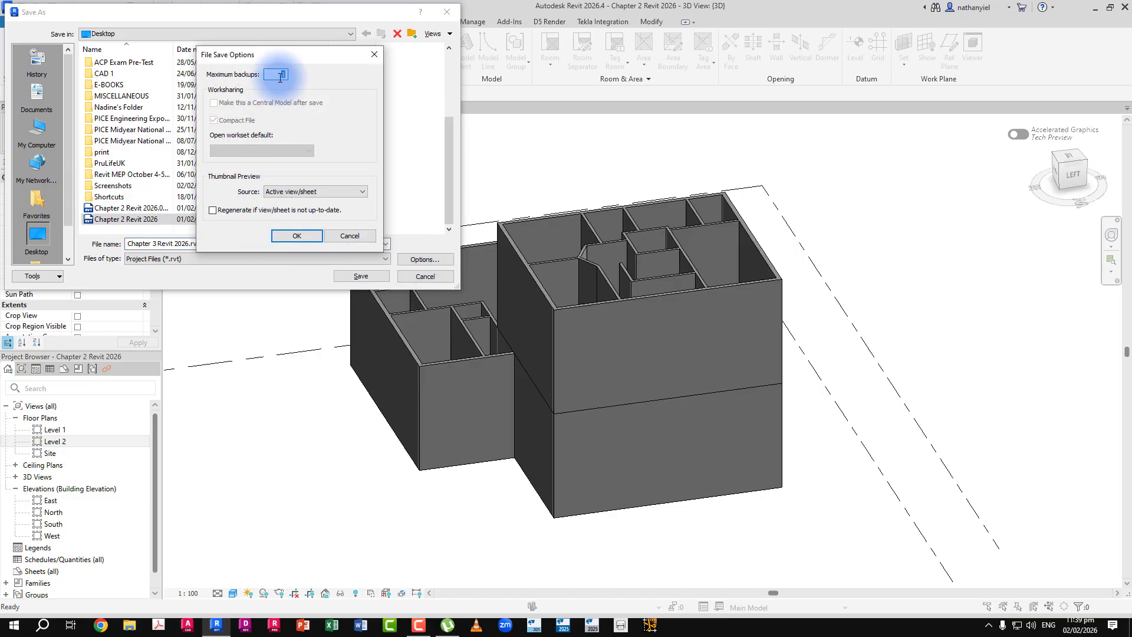
pyautogui.click(303, 235)
pyautogui.click(168, 246)
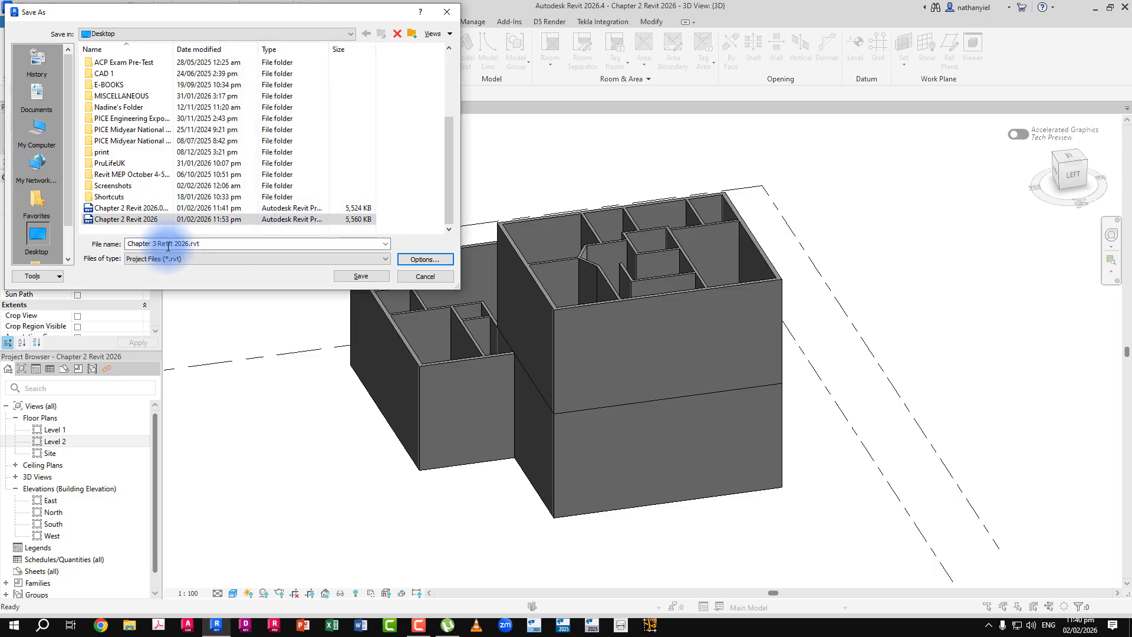
pyautogui.click(357, 274)
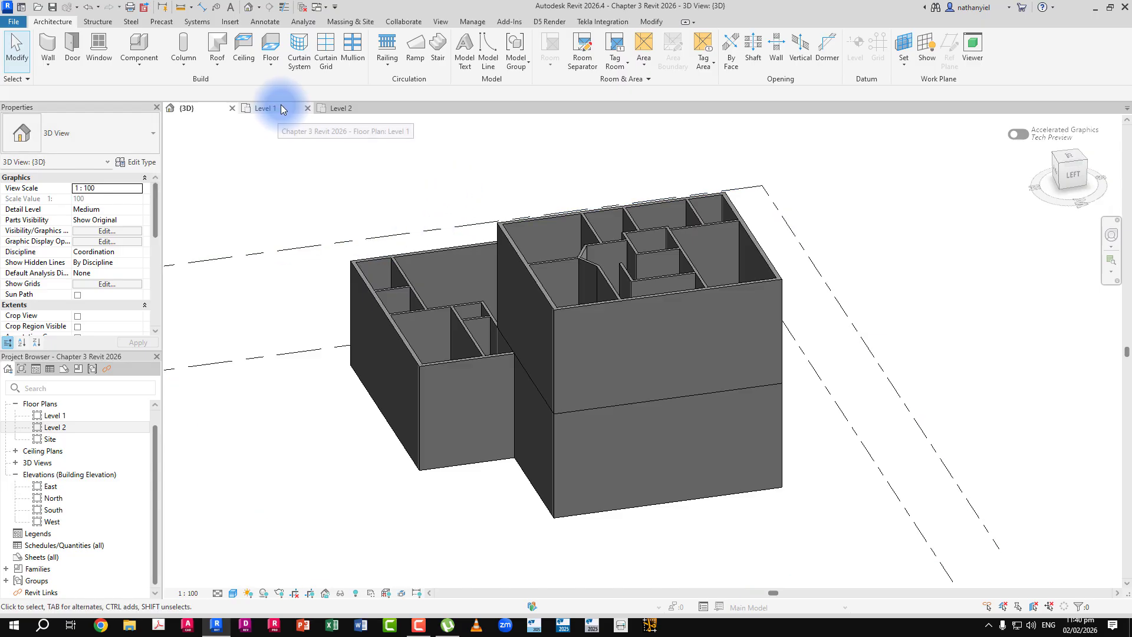
# - Show the ground-floor walls beneath the Level 2 plan by setting the underlay's base level to Level 1
pyautogui.click(341, 109)
pyautogui.scroll(-5, 480, 246)
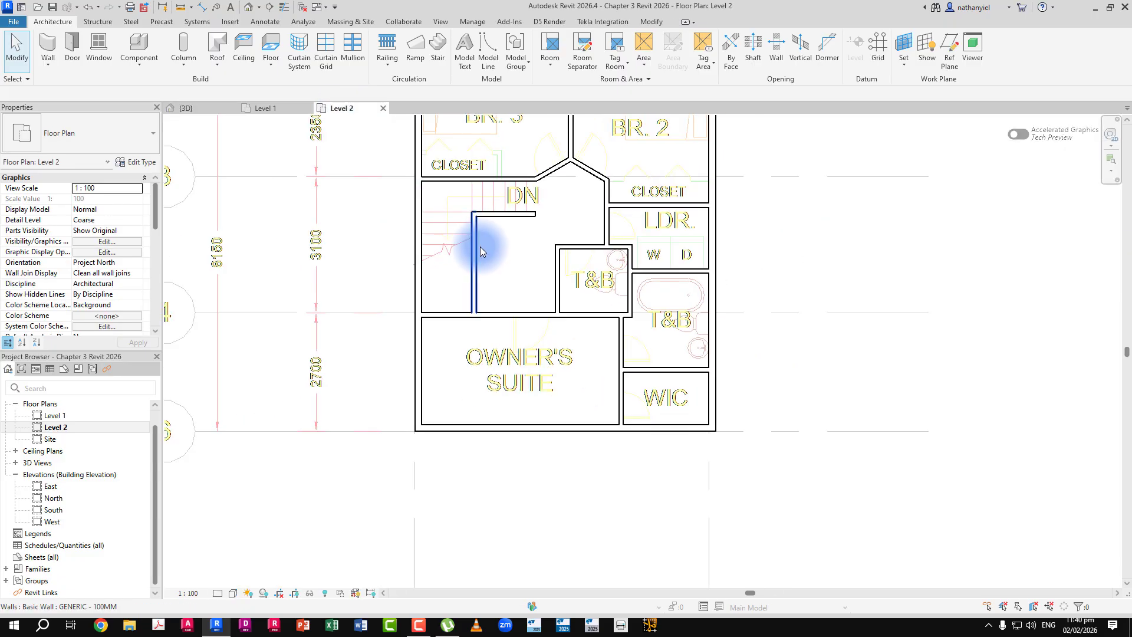
pyautogui.moveTo(509, 221); pyautogui.dragTo(527, 298, button='middle')
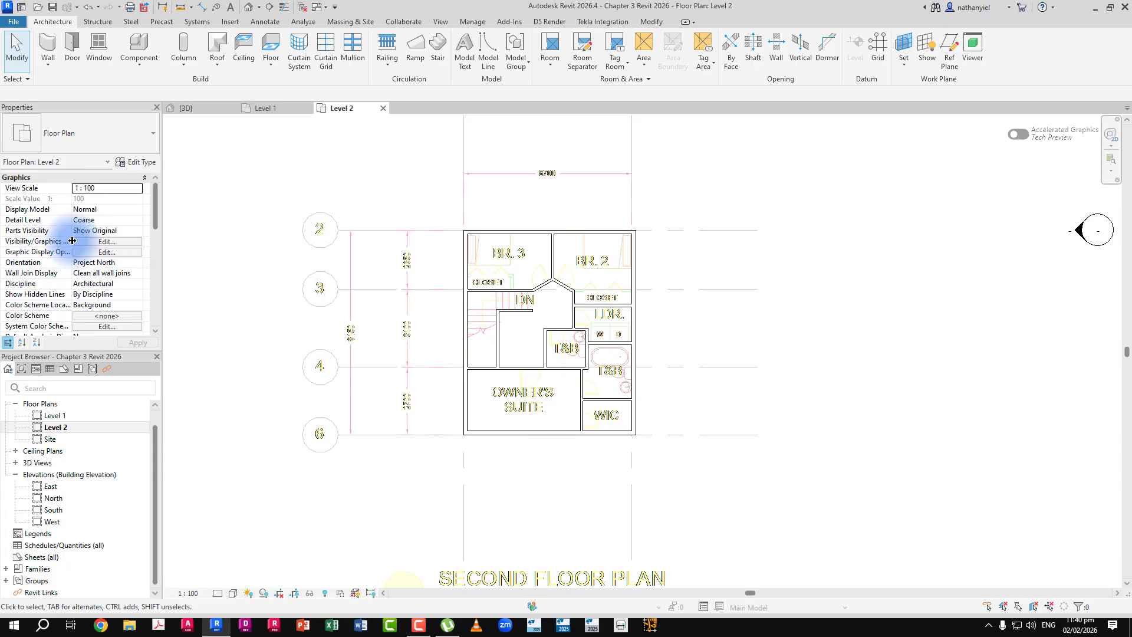
pyautogui.scroll(-4, 59, 233)
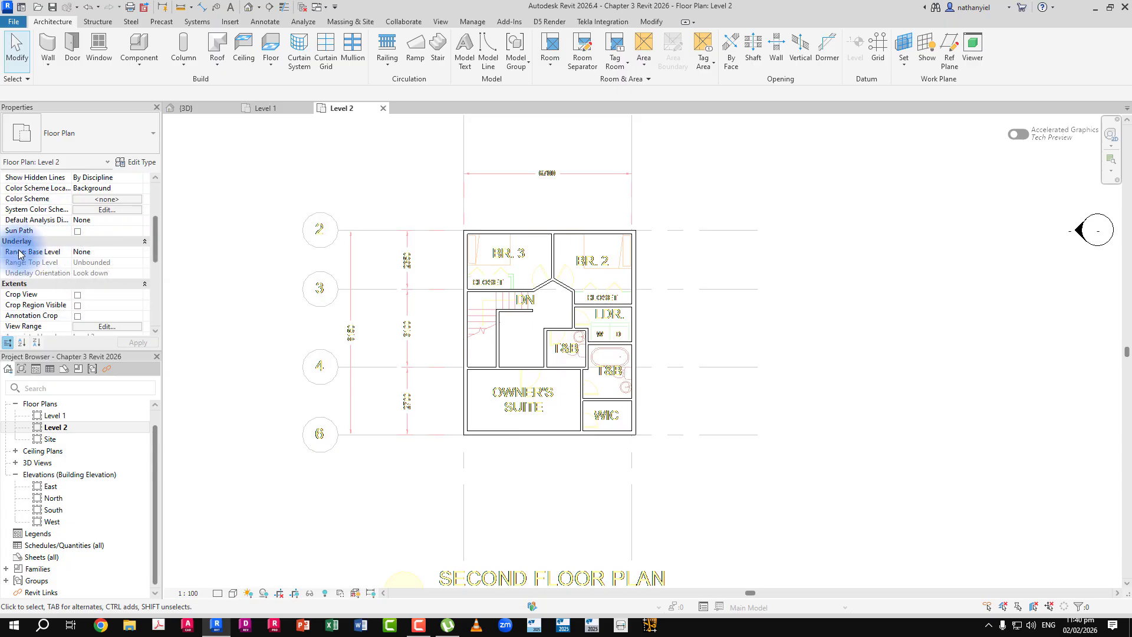
pyautogui.click(136, 252)
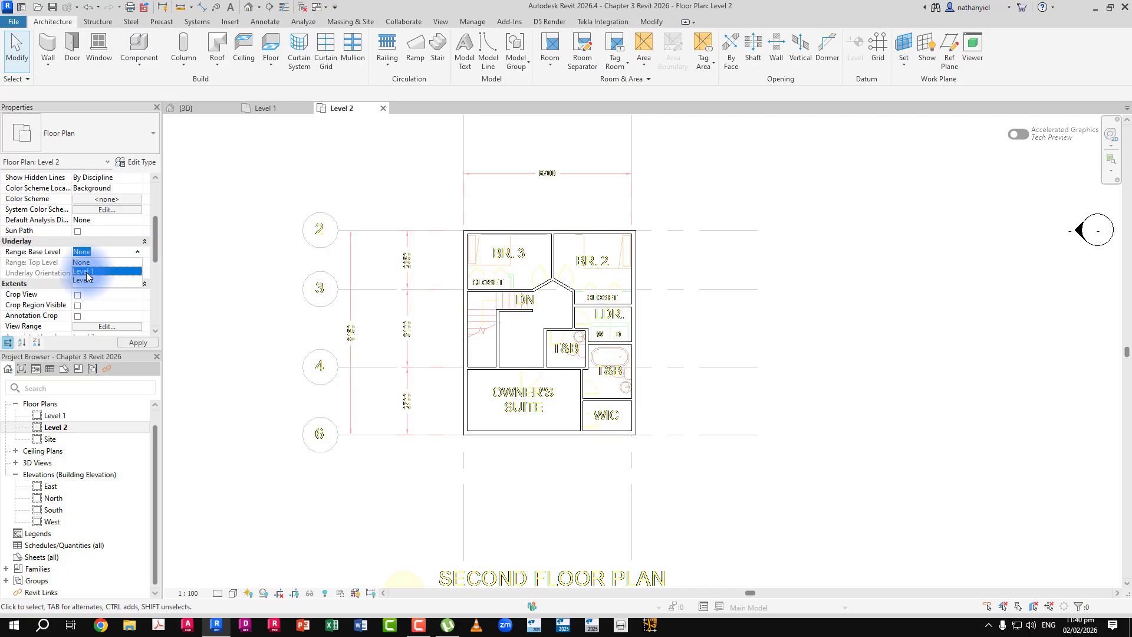
pyautogui.click(118, 268)
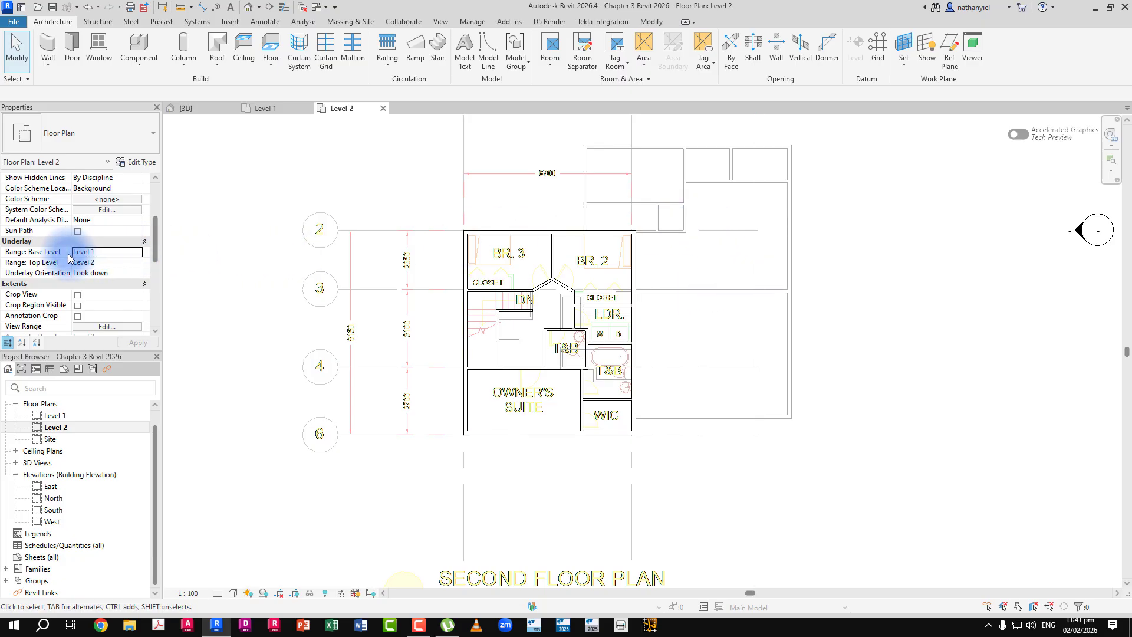
# - Turn off the Level 2 plan's underlay by setting its base level to None
pyautogui.click(136, 254)
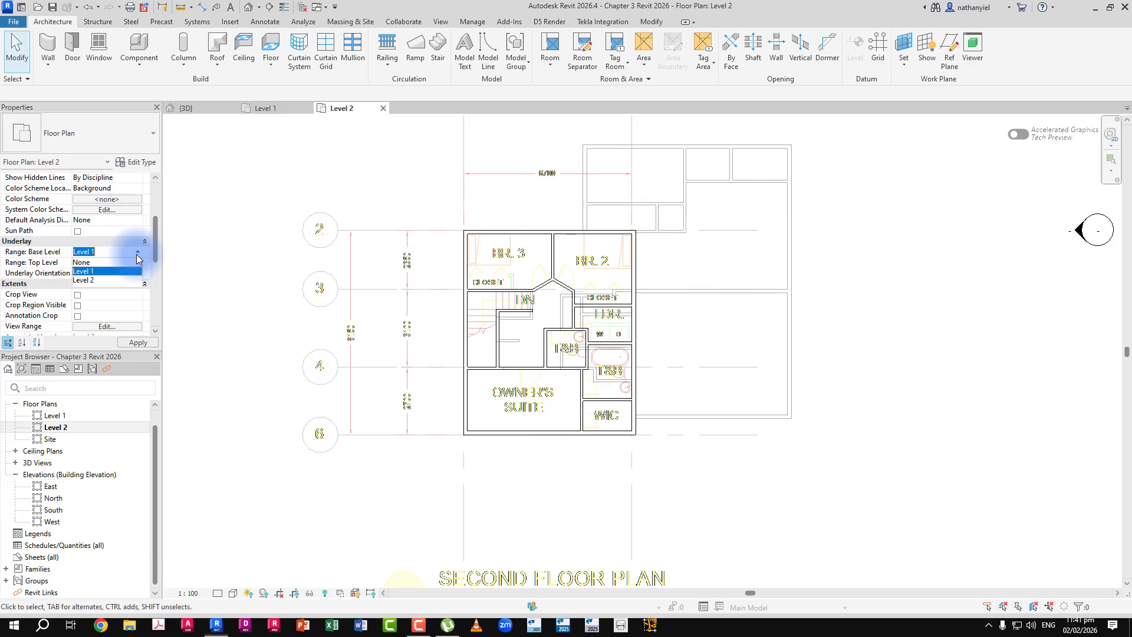
pyautogui.click(82, 262)
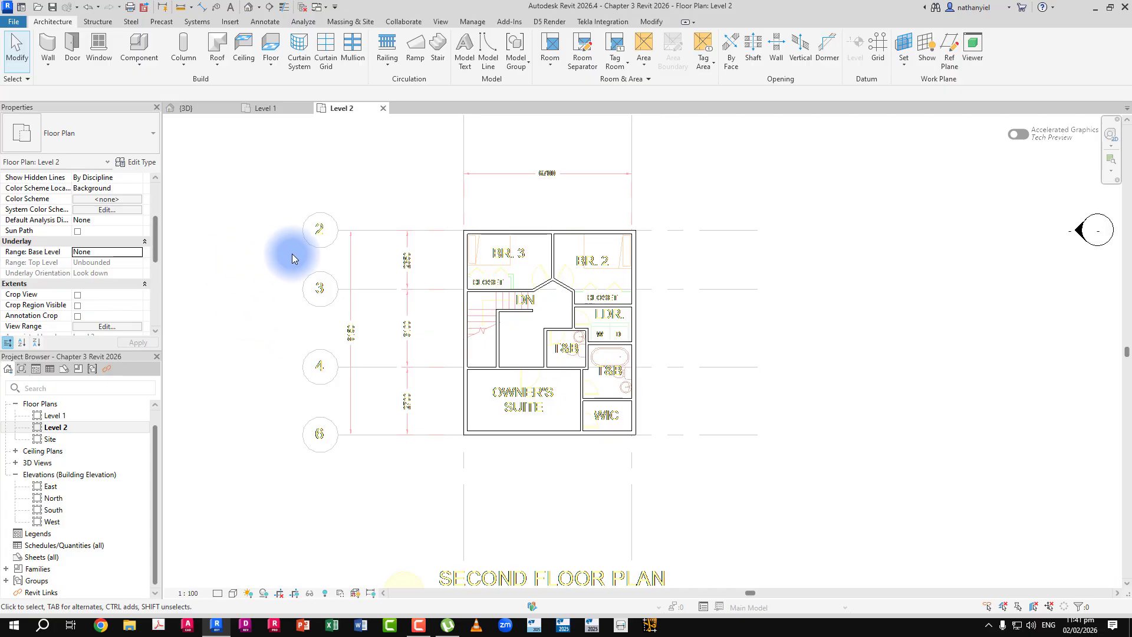
pyautogui.scroll(-2, 292, 253)
pyautogui.moveTo(274, 257); pyautogui.dragTo(361, 253, button='middle')
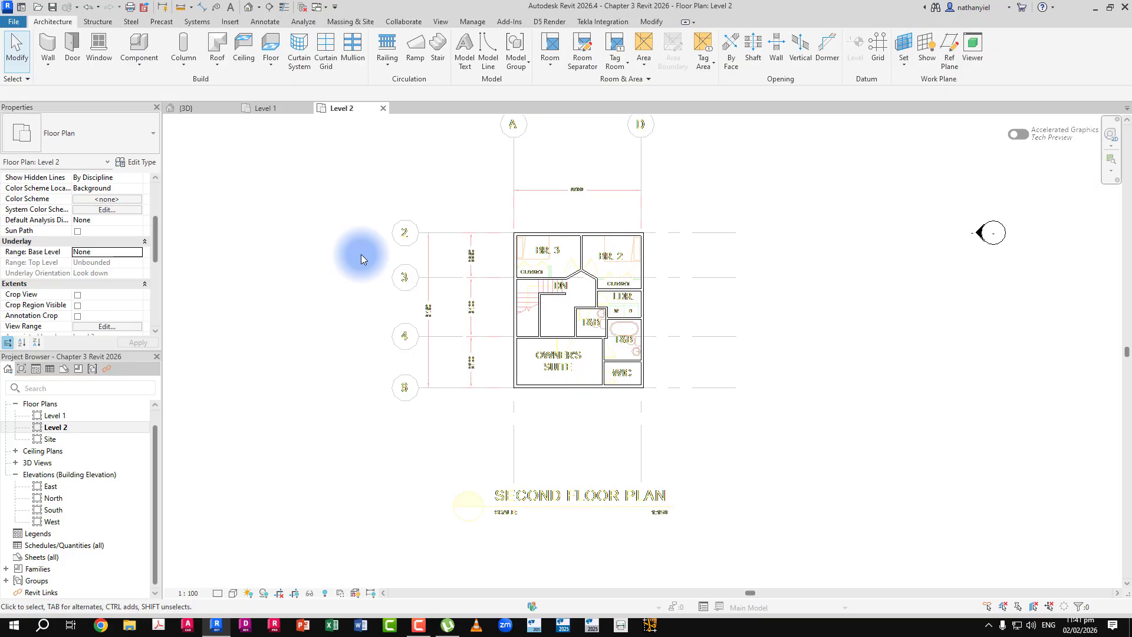
# - Return to the 3D view and restore its home orientation to view both storeys' walls
pyautogui.click(210, 111)
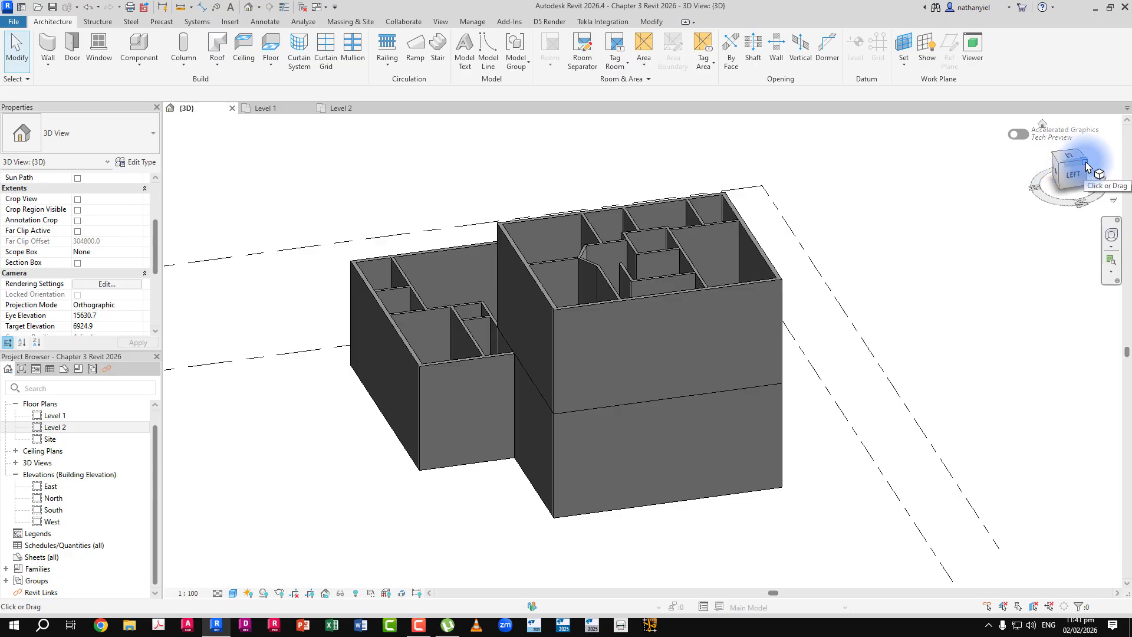
pyautogui.click(1045, 122)
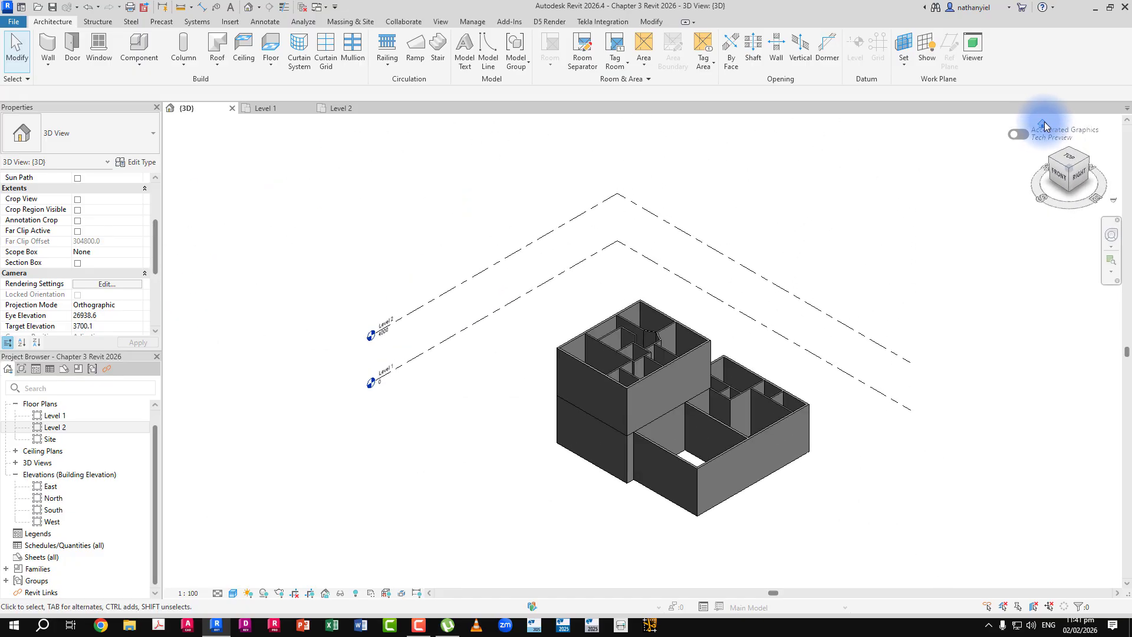
pyautogui.moveTo(720, 379); pyautogui.dragTo(621, 326, button='middle')
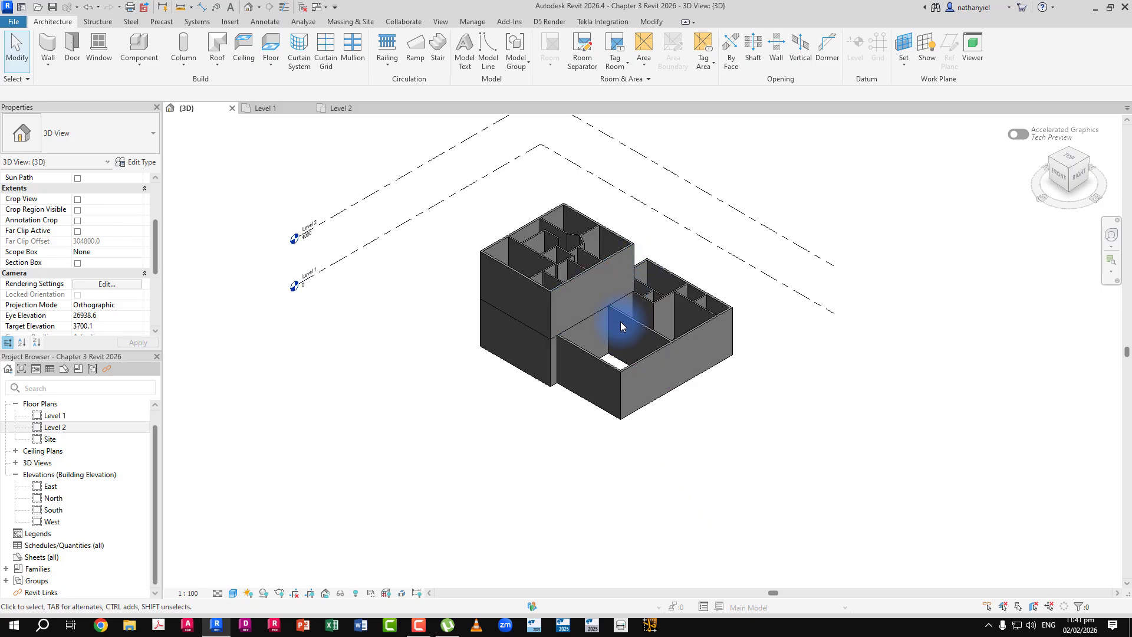
pyautogui.scroll(3, 620, 326)
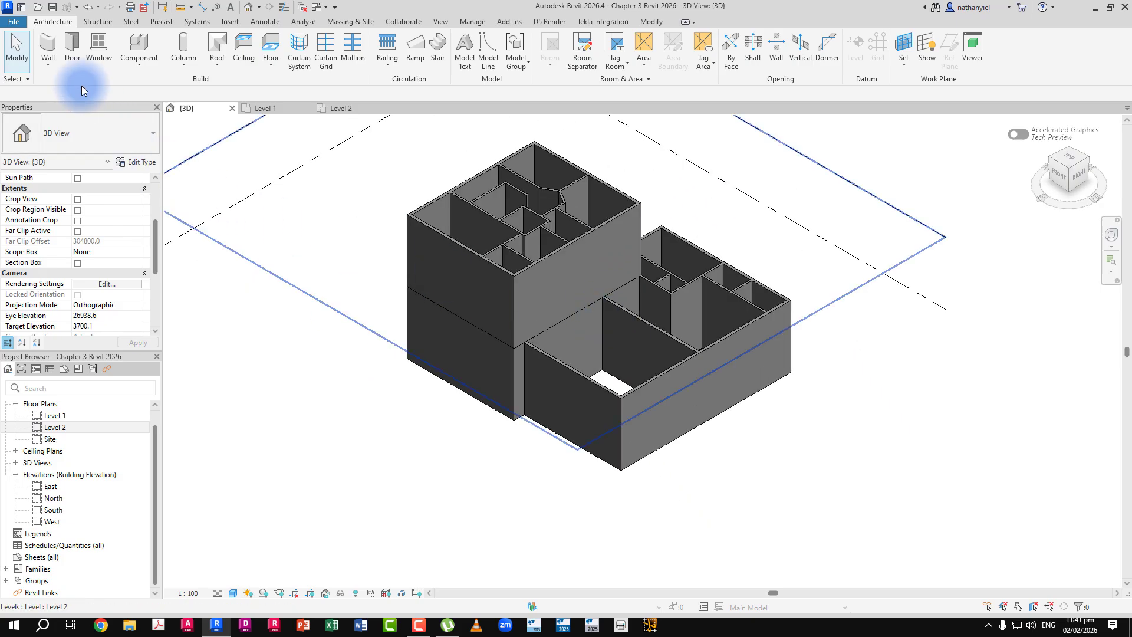
# - Draw a Curtain Wall 8800 mm long and 4000 mm high, based on Level 2, in the empty space beside the house
pyautogui.click(46, 55)
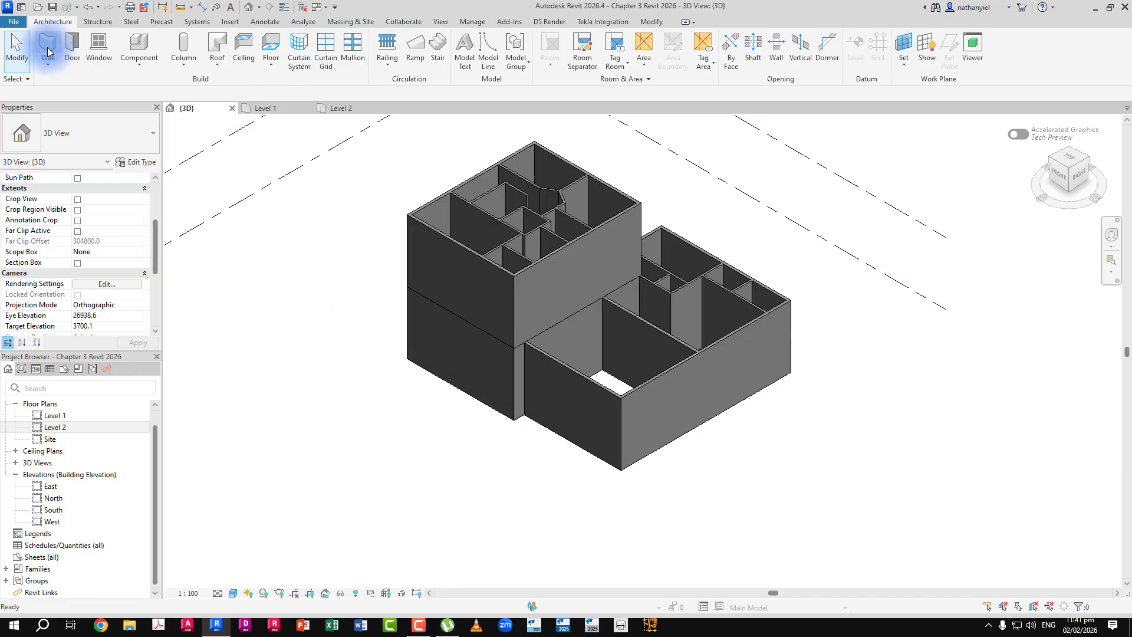
pyautogui.click(80, 132)
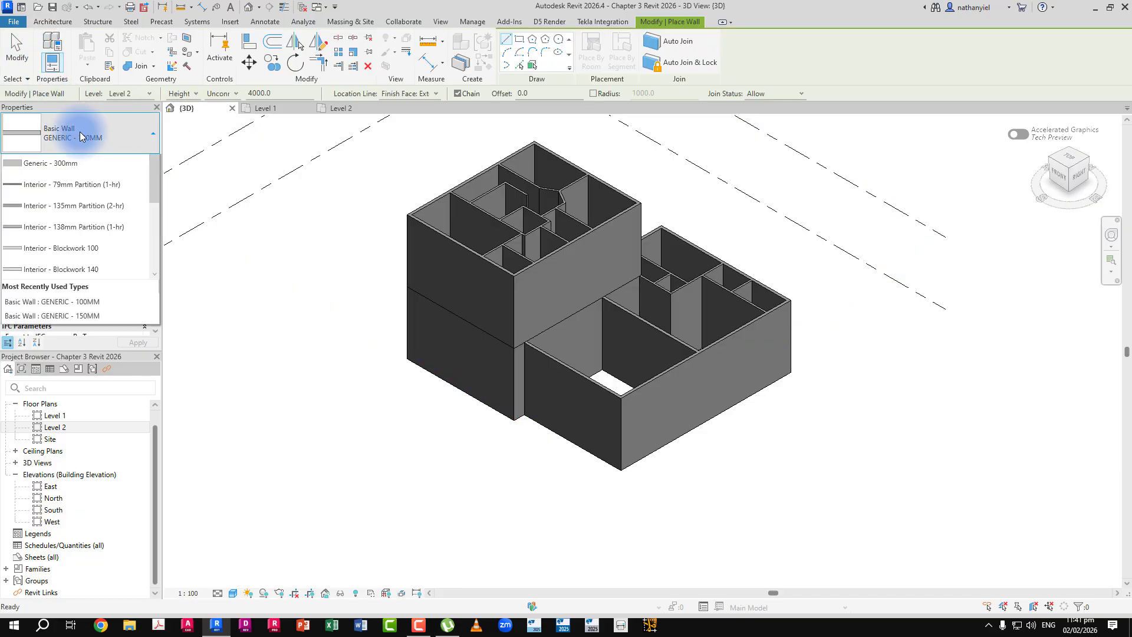
pyautogui.scroll(-3, 91, 318)
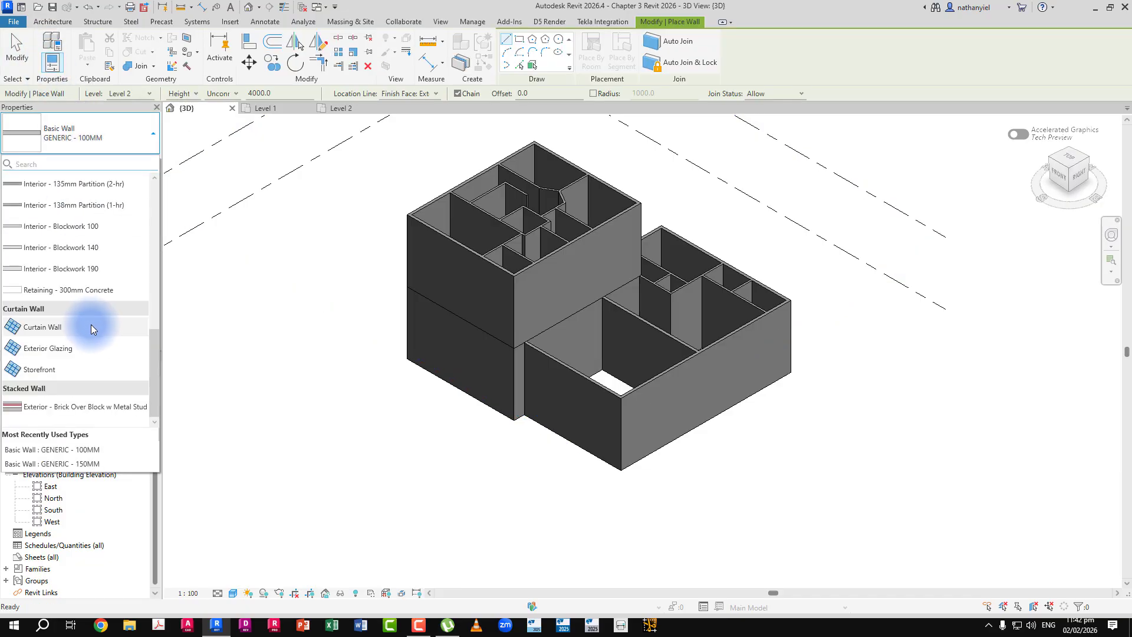
pyautogui.click(40, 330)
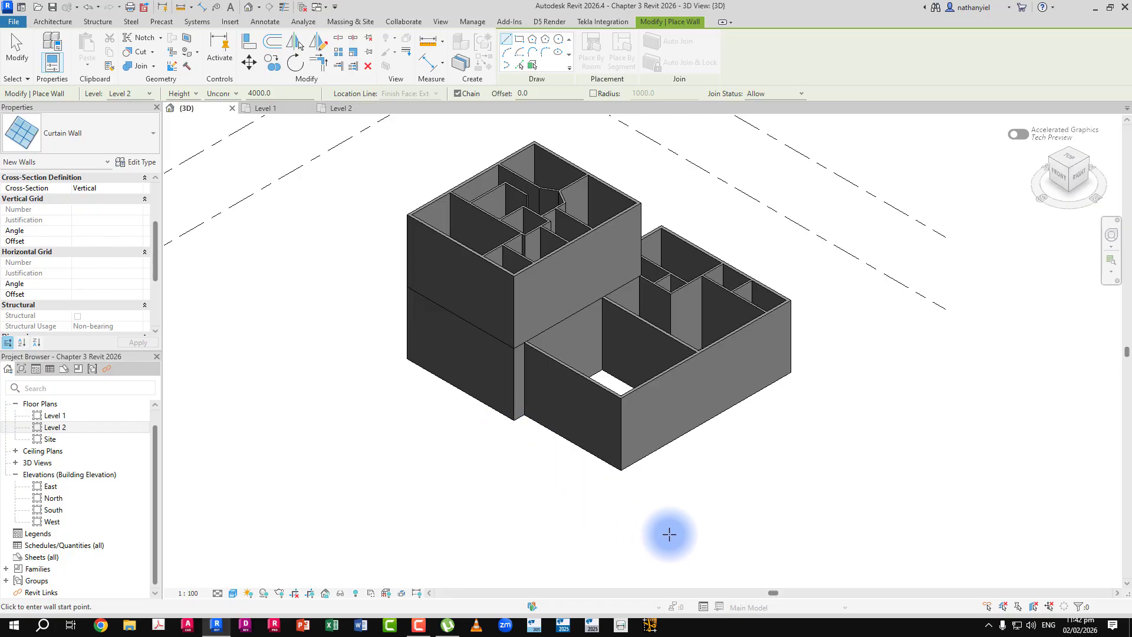
pyautogui.moveTo(702, 531); pyautogui.dragTo(659, 427, button='middle')
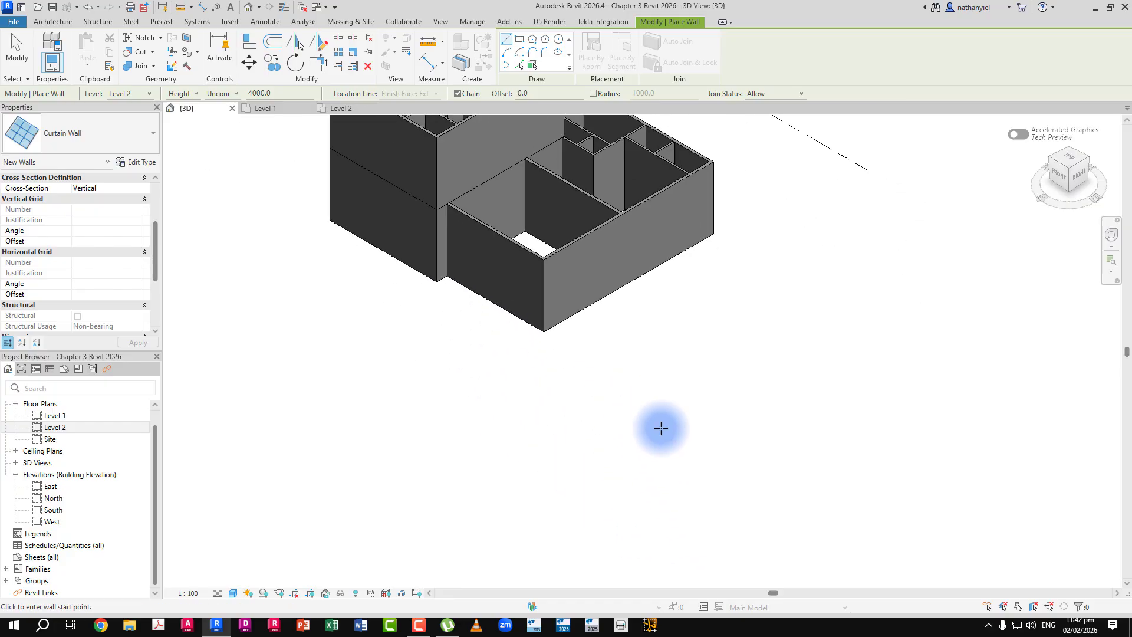
pyautogui.click(761, 462)
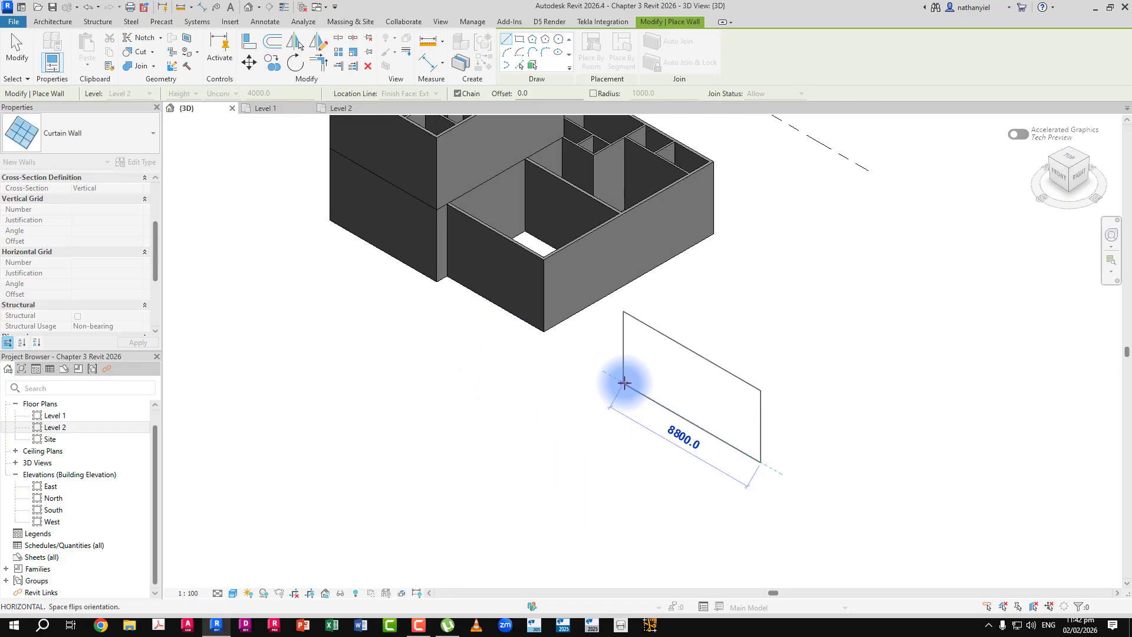
pyautogui.click(625, 383)
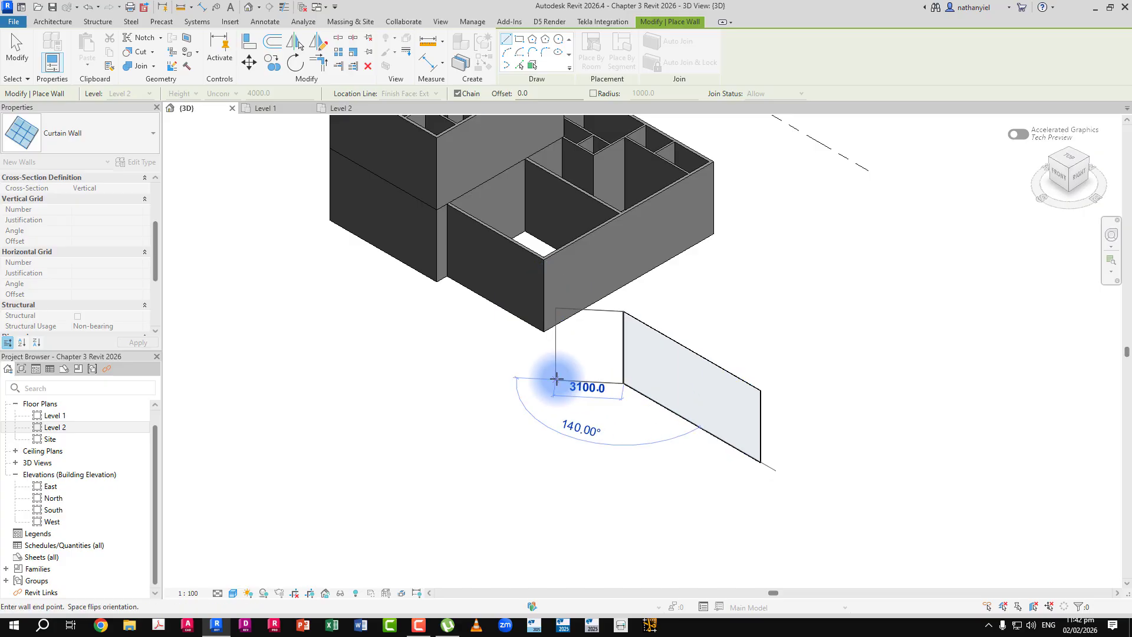
pyautogui.press('Escape')
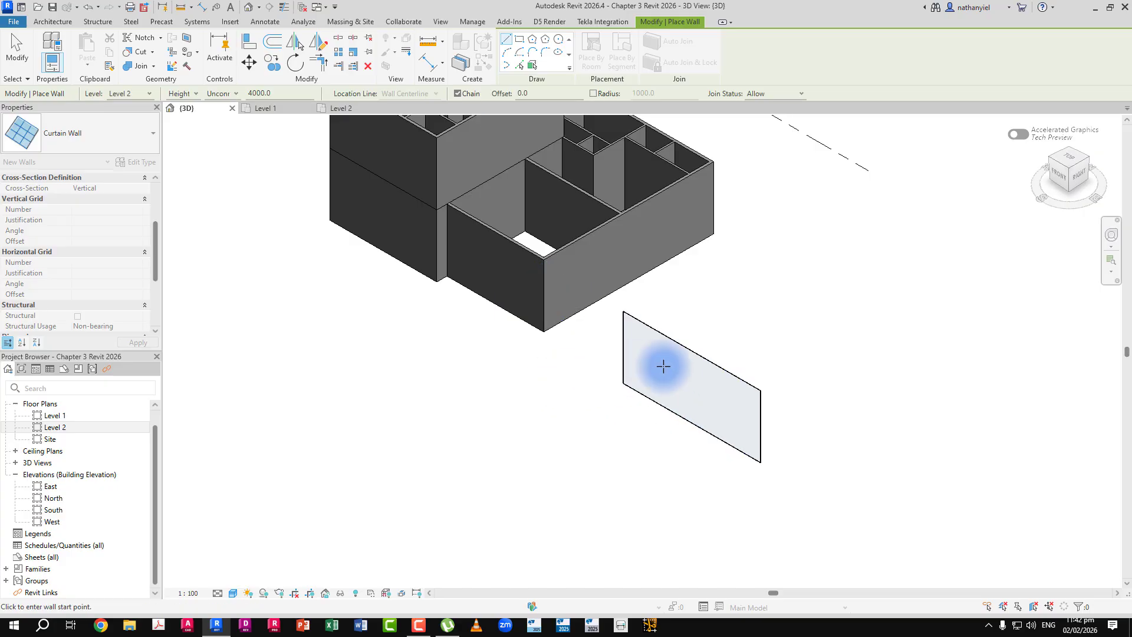
pyautogui.scroll(2, 689, 366)
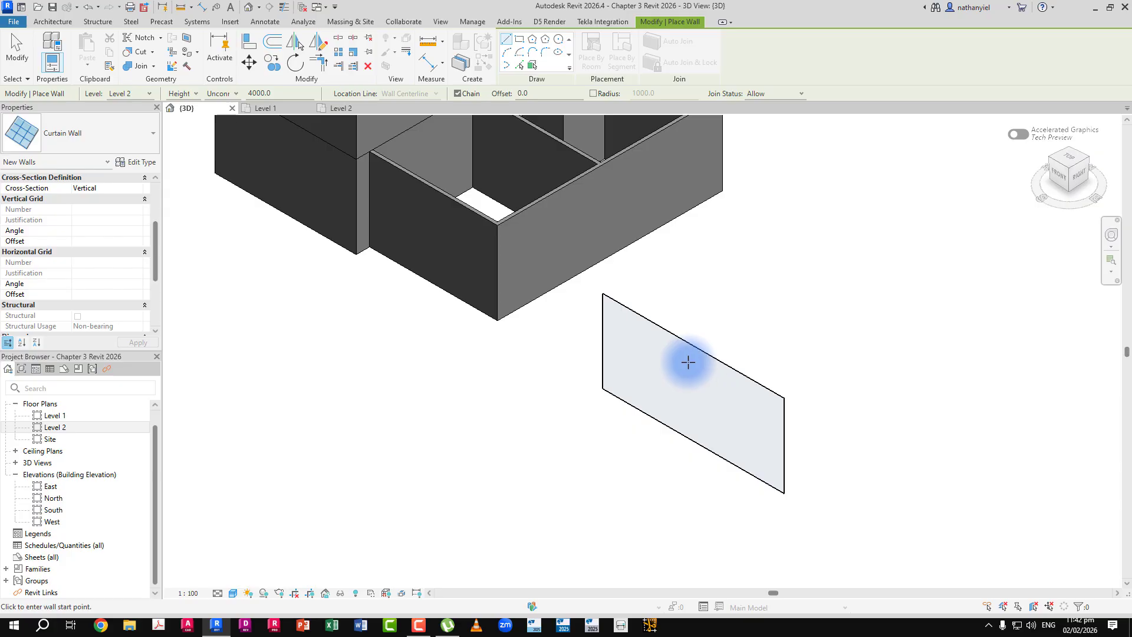
pyautogui.click(18, 57)
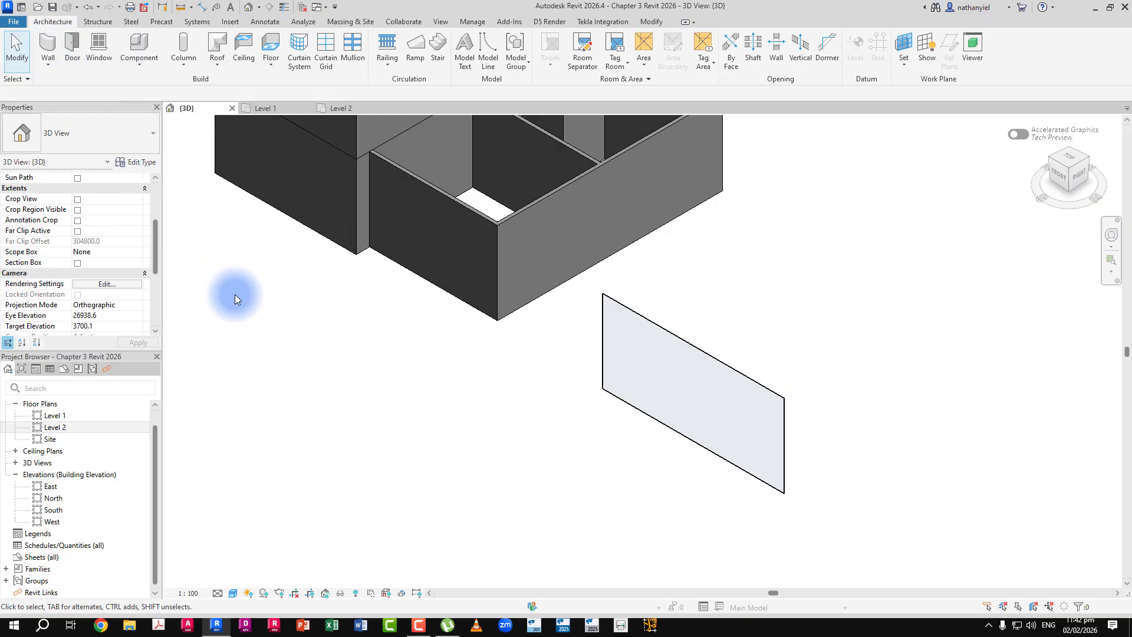
# - Draw a stacked wall of type Exterior - Brick Over Block w Metal Stud, 9400 mm long and 4000 mm high, beside the curtain wall
pyautogui.press('w')
pyautogui.press('a')
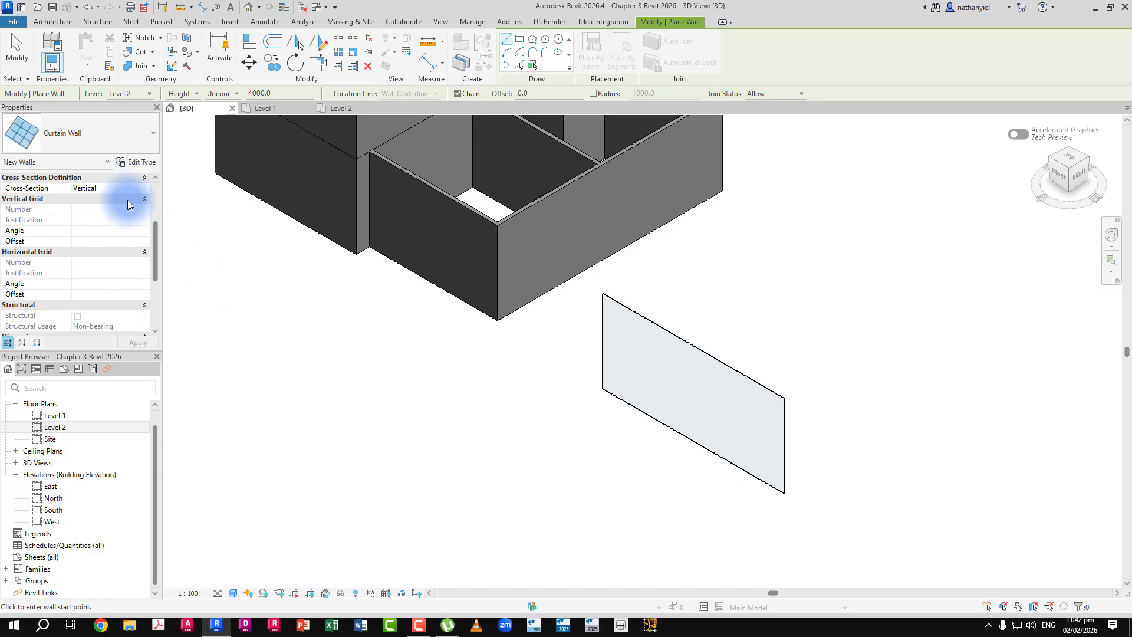
pyautogui.click(71, 143)
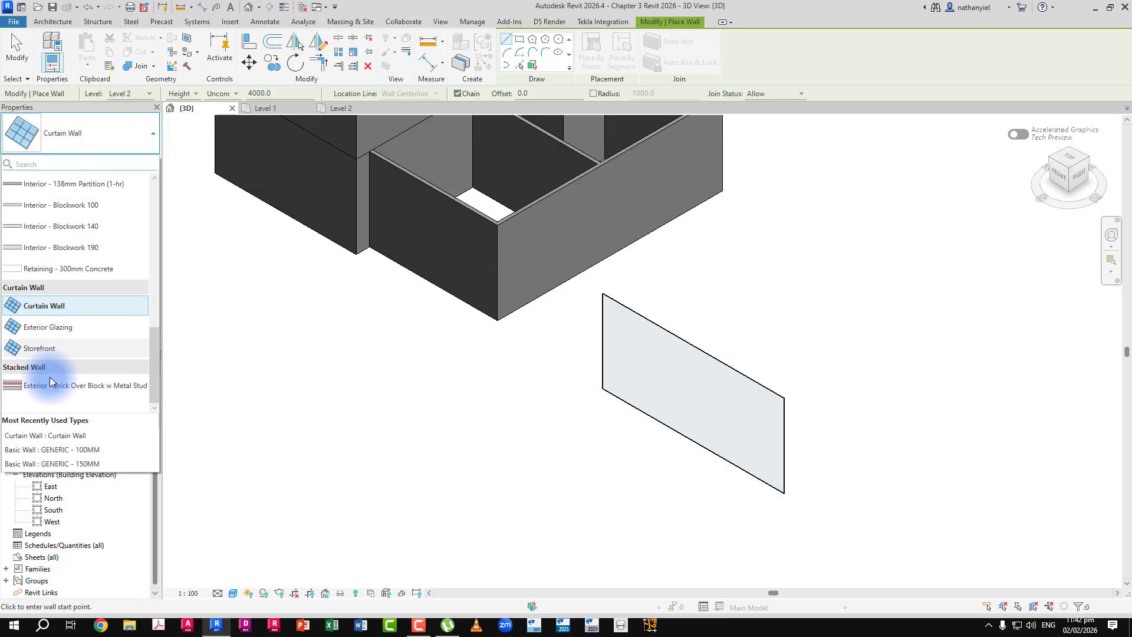
pyautogui.moveTo(48, 384)
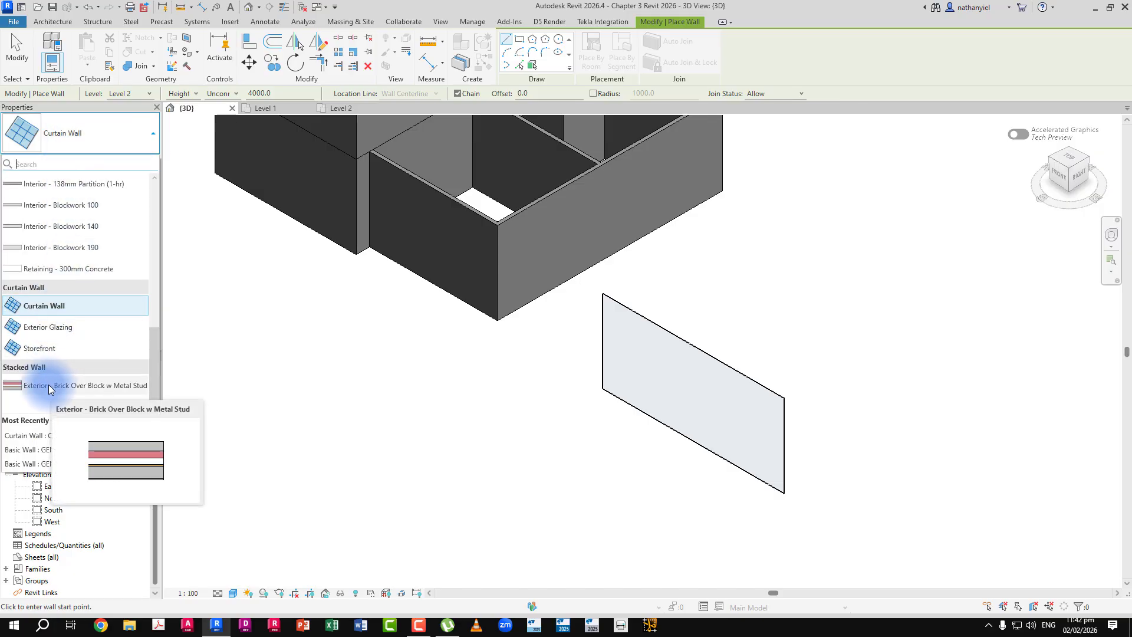
pyautogui.click(49, 384)
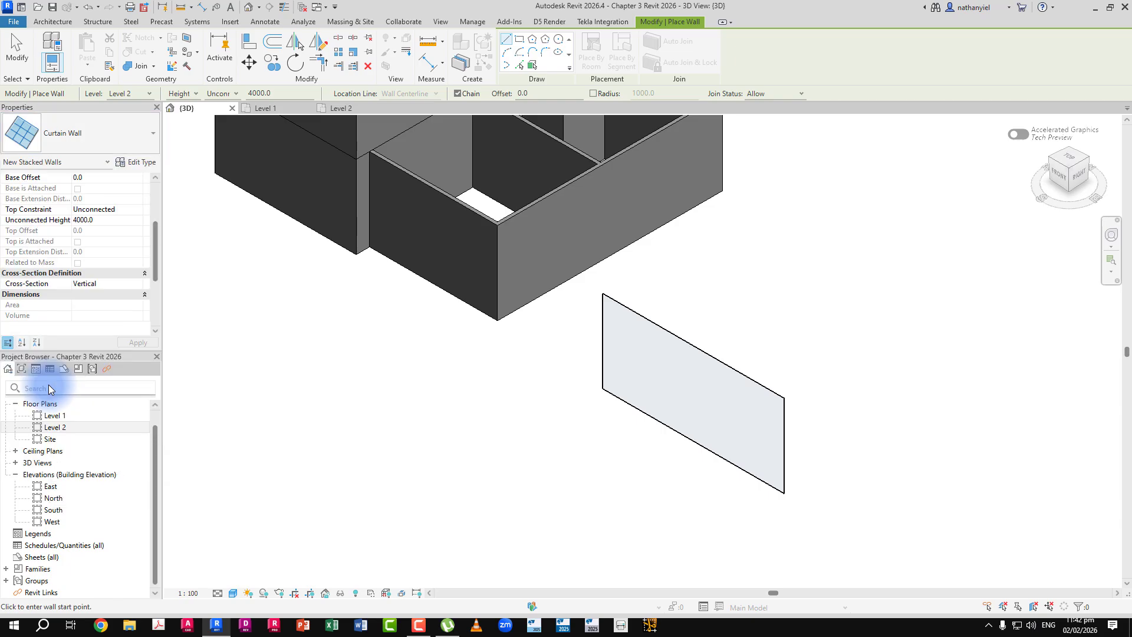
pyautogui.moveTo(748, 521); pyautogui.dragTo(673, 508, button='middle')
pyautogui.click(809, 382)
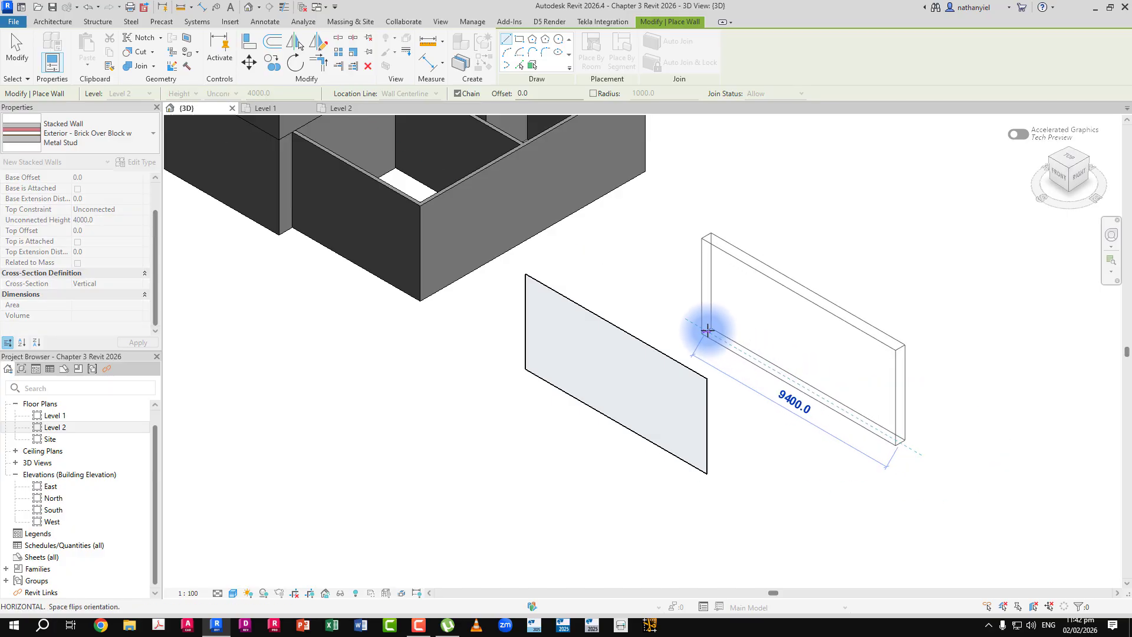
pyautogui.click(707, 330)
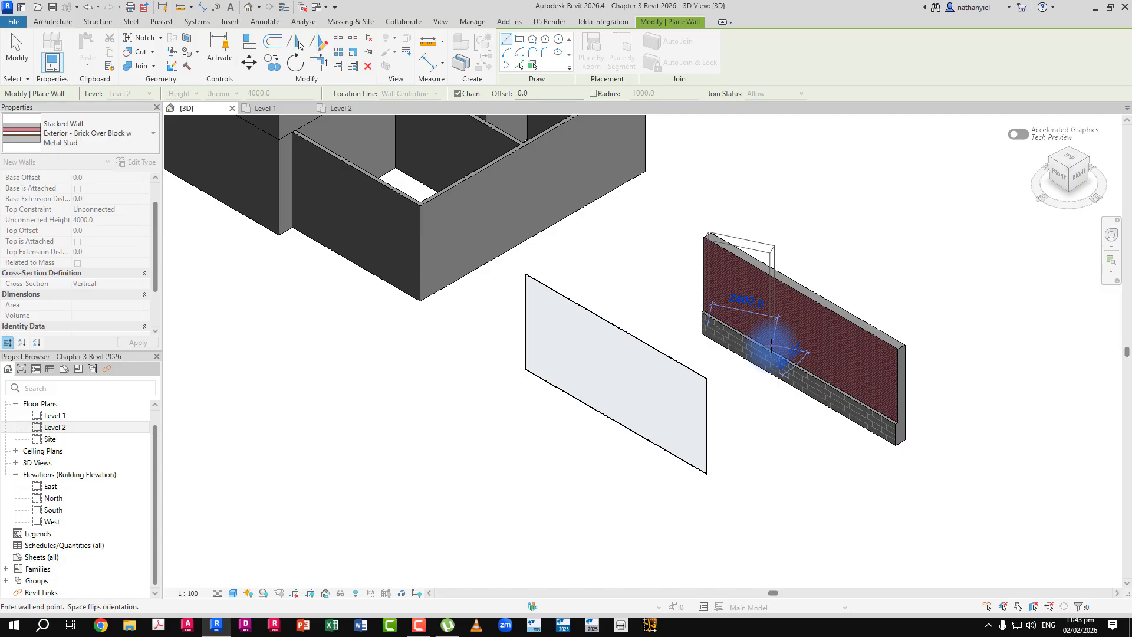
pyautogui.press('Escape')
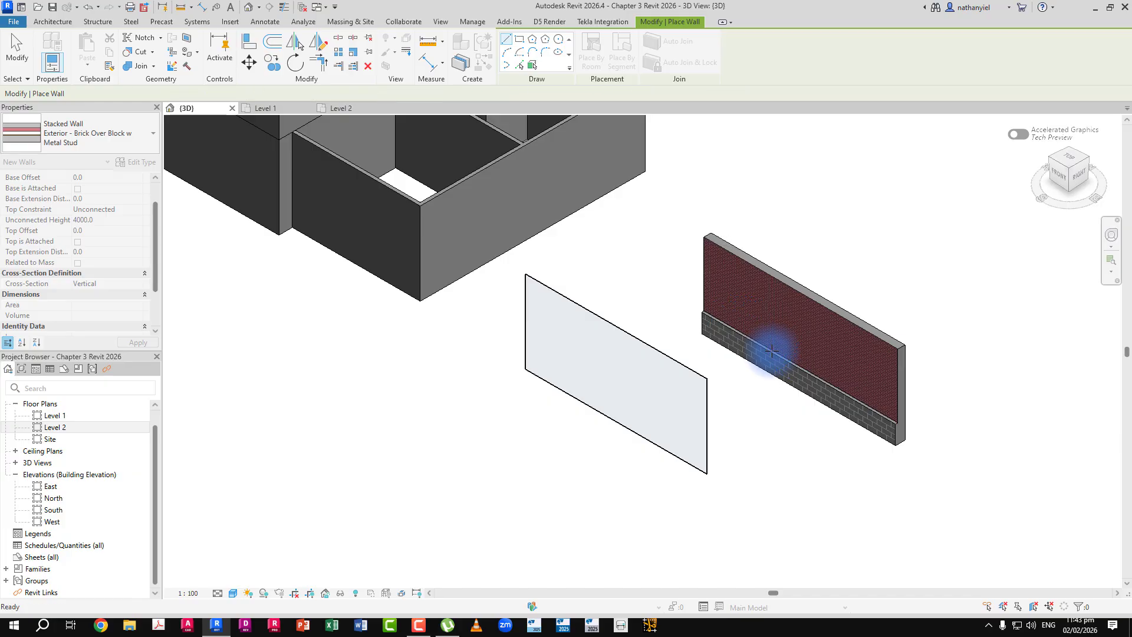
pyautogui.press('Escape')
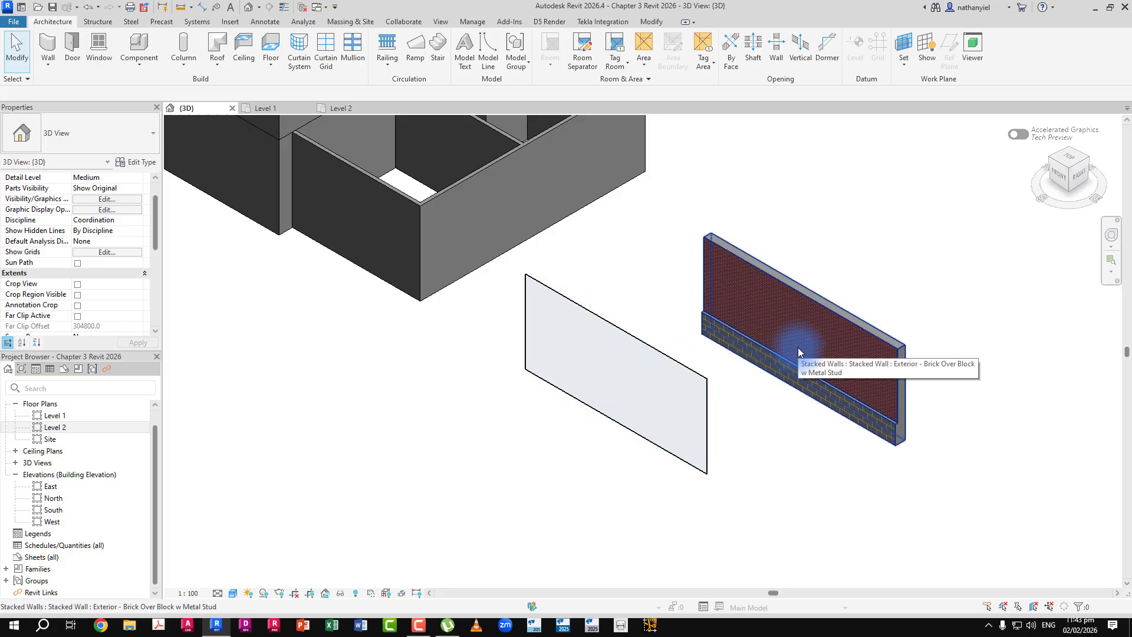
# - Delete the sample stacked wall and curtain wall beside the house
pyautogui.click(804, 373)
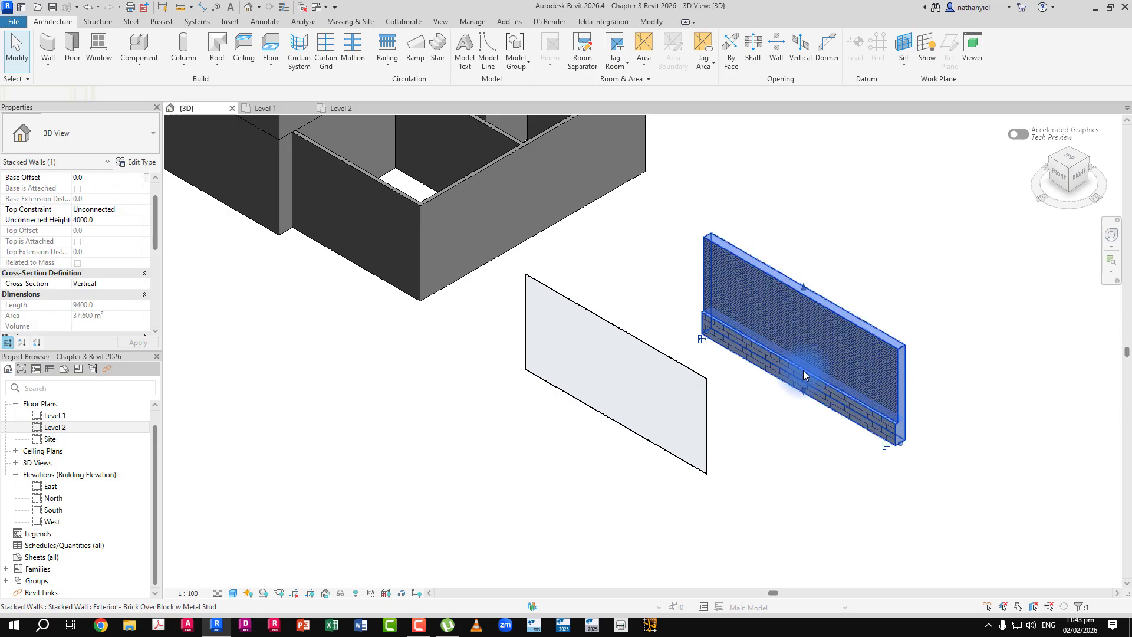
pyautogui.keyDown('ctrl'); pyautogui.click(658, 364); pyautogui.keyUp('ctrl')
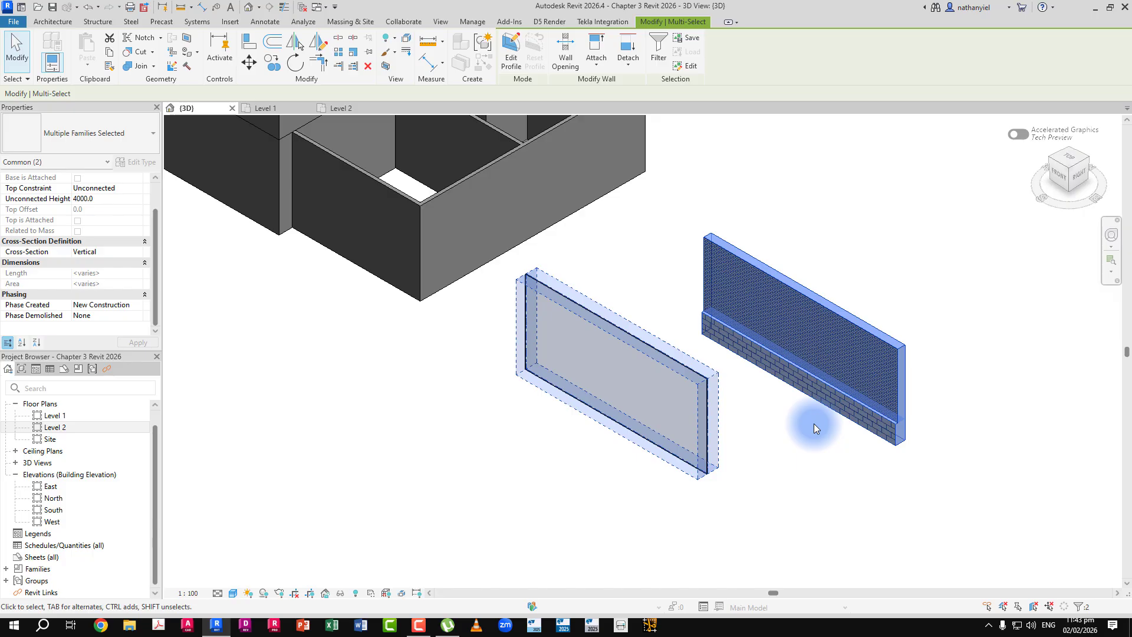
pyautogui.press('Delete')
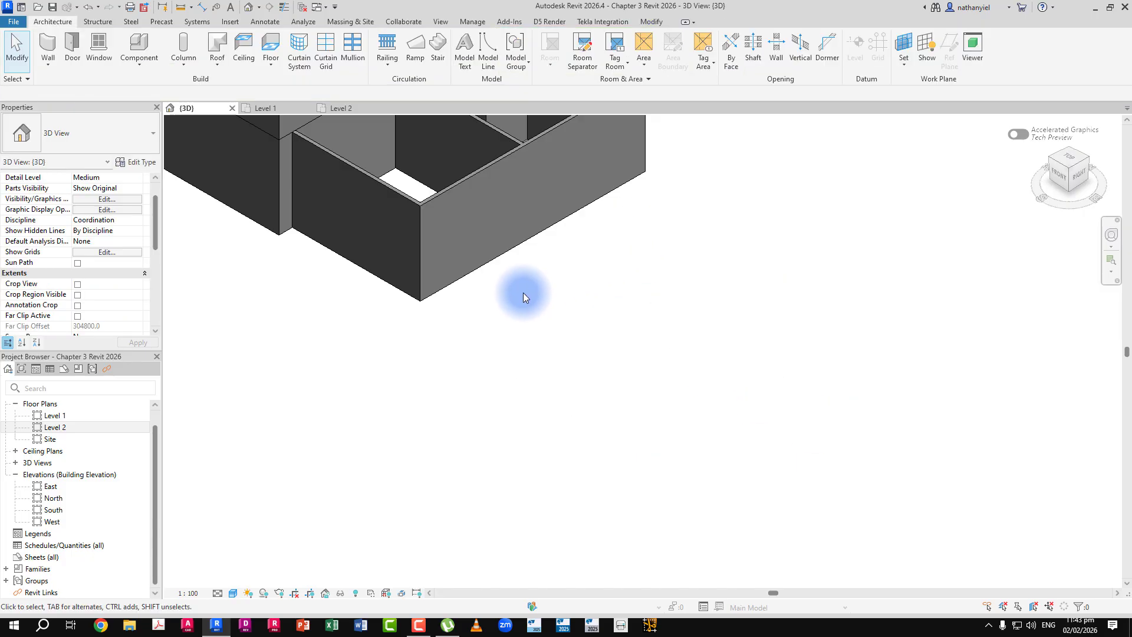
# - Duplicate the type of the ground-floor exterior wall below the upper storey, naming the copy GENERIC - 150MM SWEEP REVEAL
pyautogui.moveTo(523, 296); pyautogui.dragTo(698, 454, button='middle')
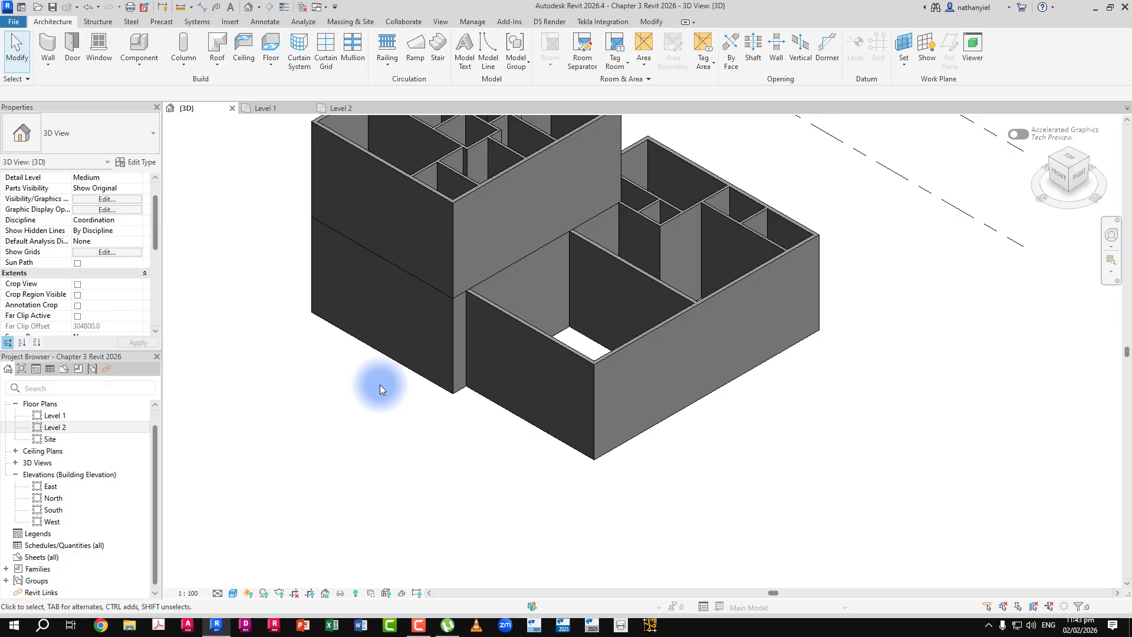
pyautogui.click(366, 345)
pyautogui.moveTo(313, 334); pyautogui.dragTo(414, 399, button='middle')
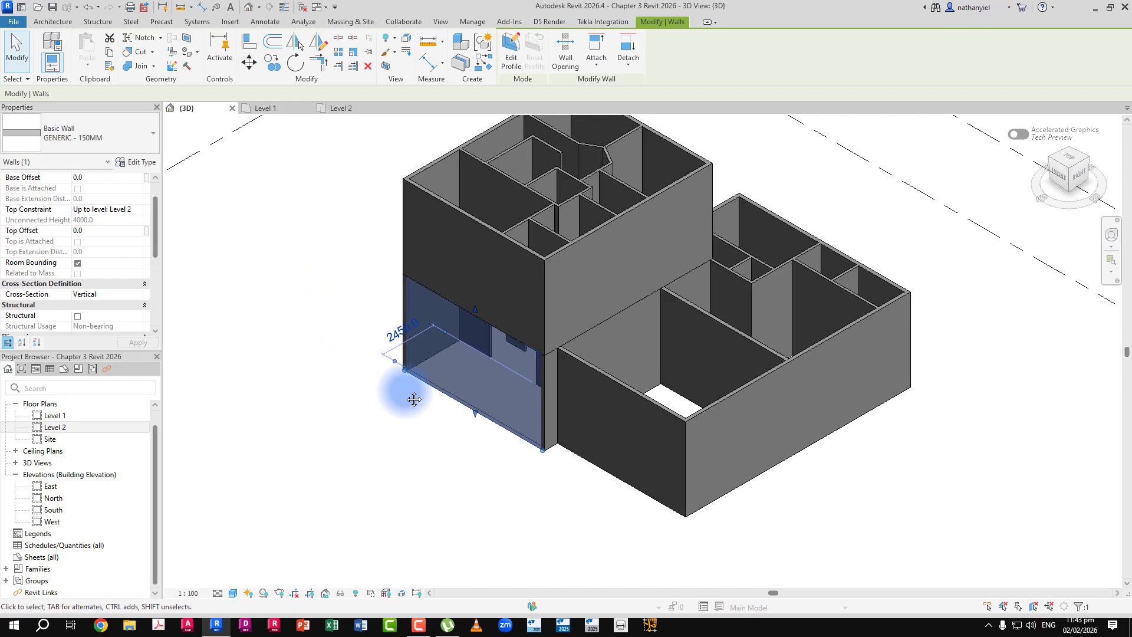
pyautogui.click(64, 145)
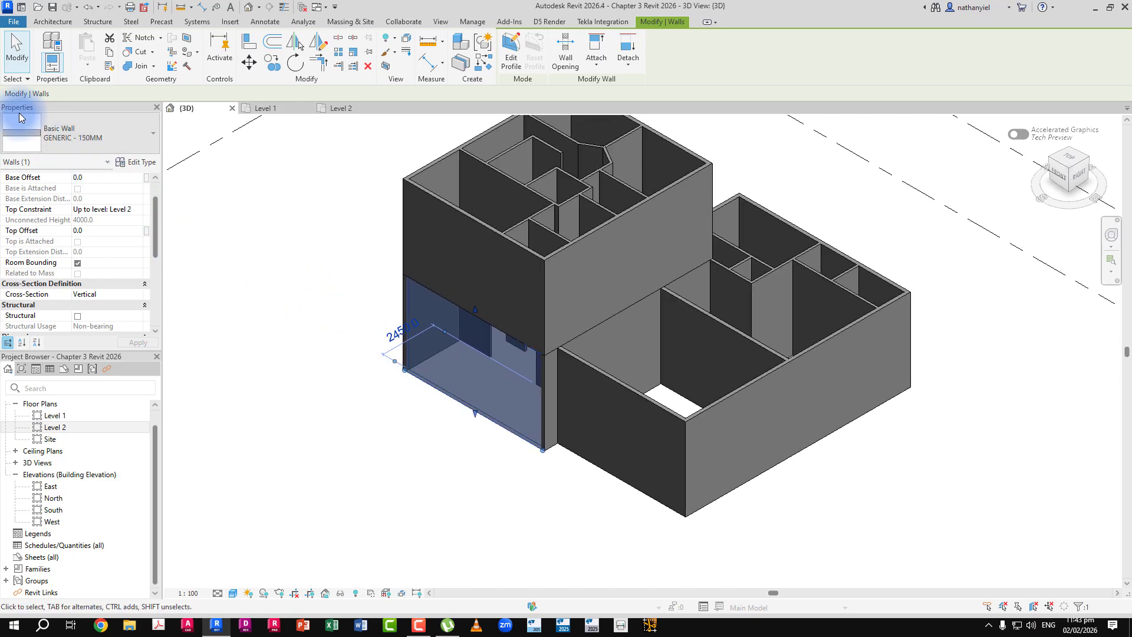
pyautogui.click(135, 161)
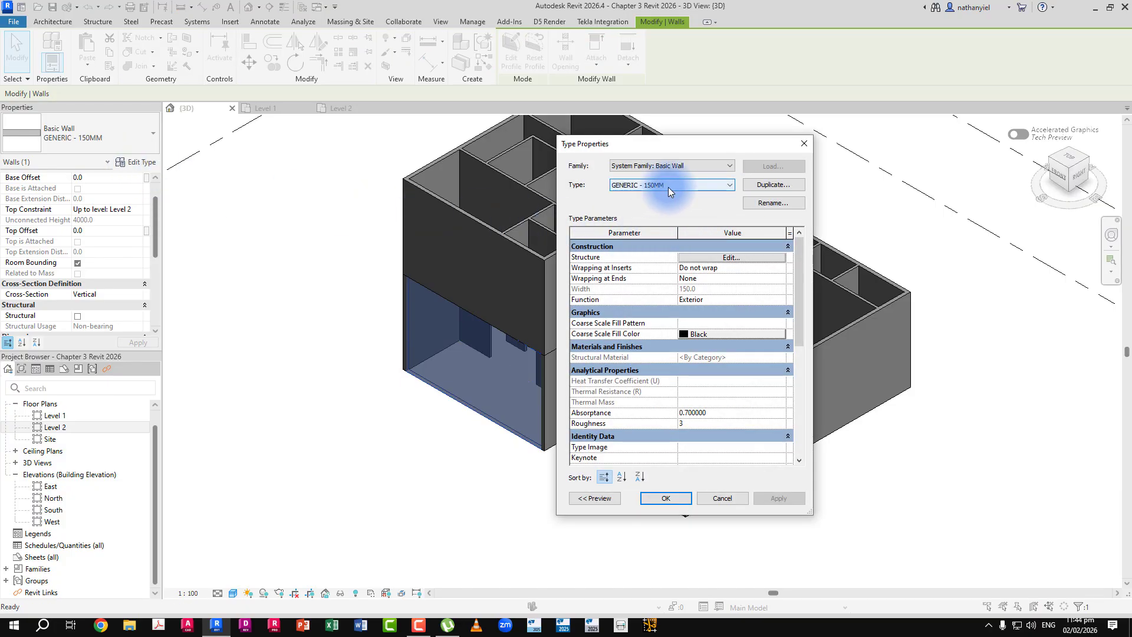
pyautogui.click(759, 186)
pyautogui.click(691, 320)
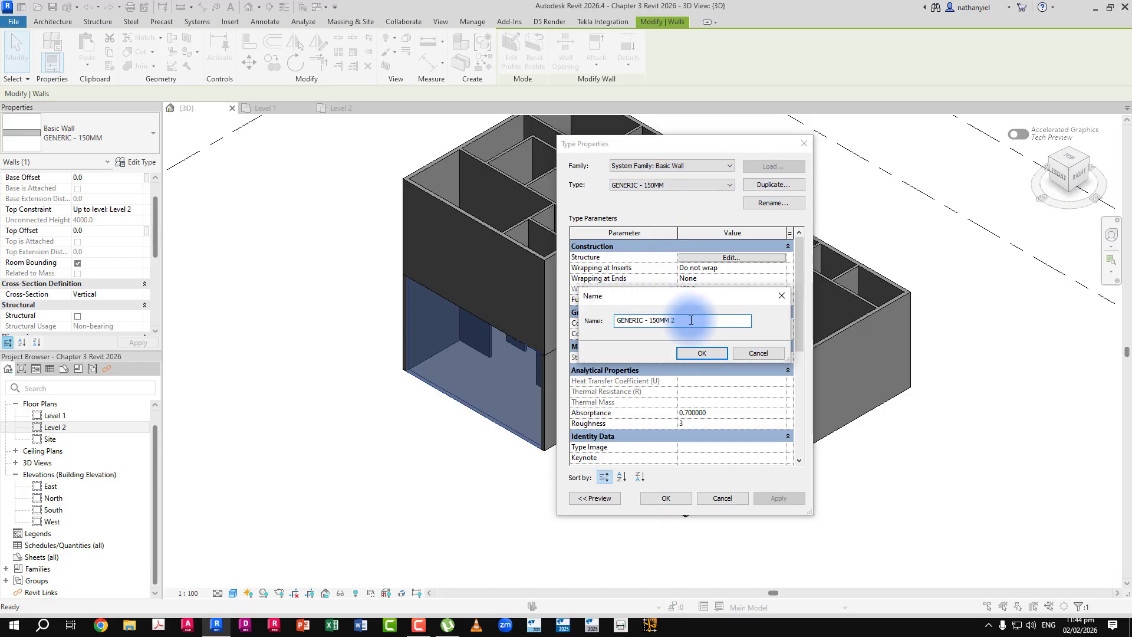
pyautogui.press('BackSpace')
pyautogui.write('SWEEP REVEAL')
pyautogui.click(691, 353)
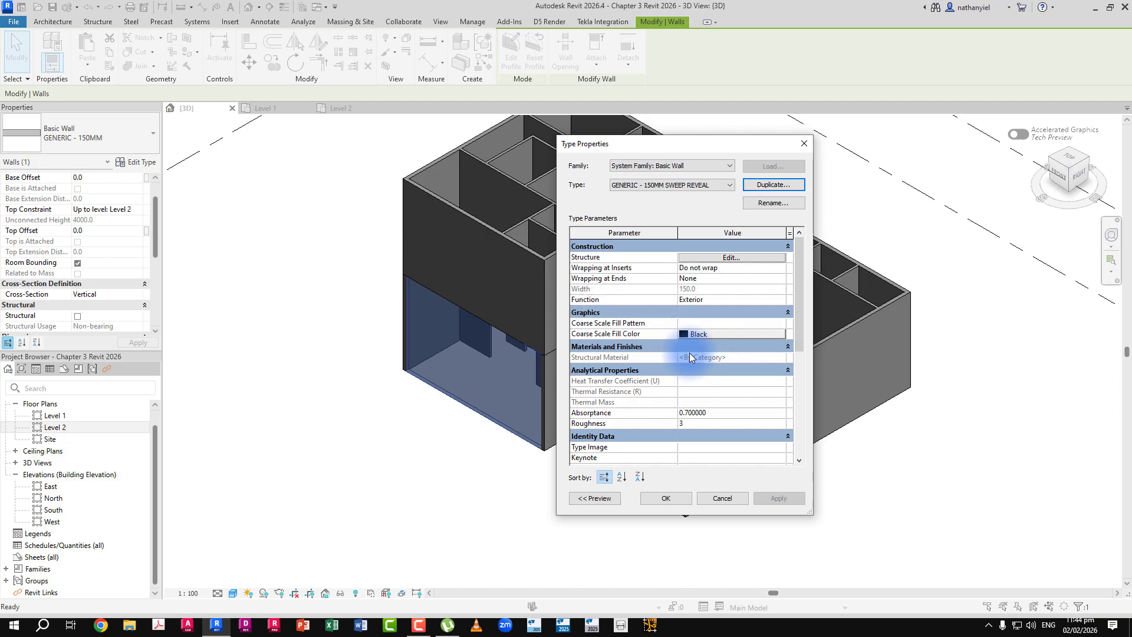
# - Open the new wall type's structure for editing and show its preview as a section
pyautogui.click(703, 258)
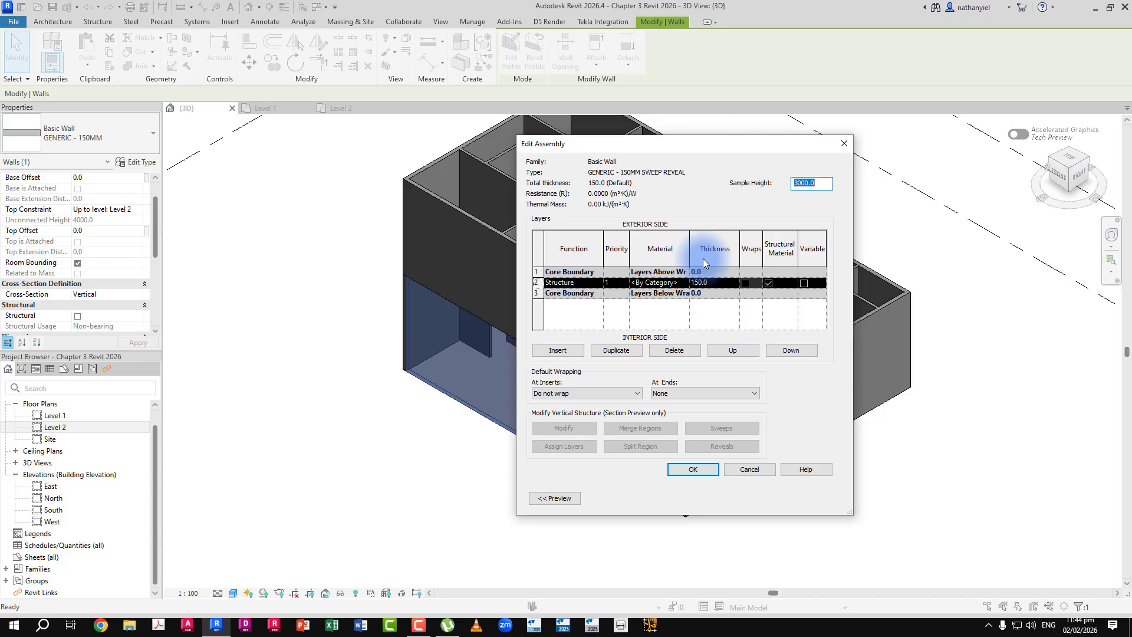
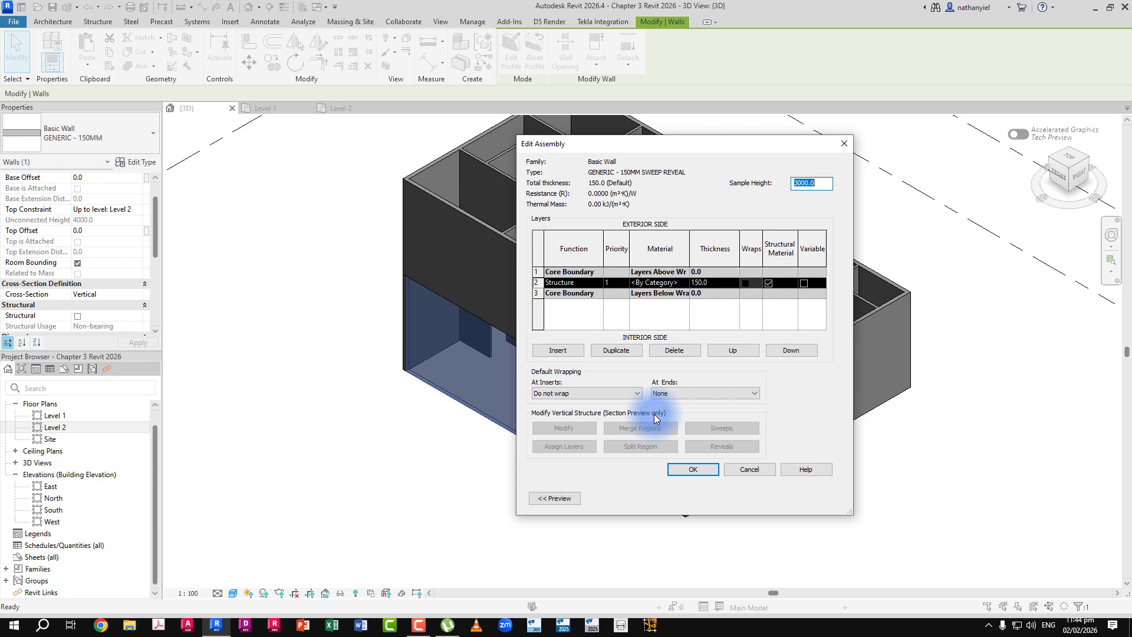
pyautogui.click(547, 499)
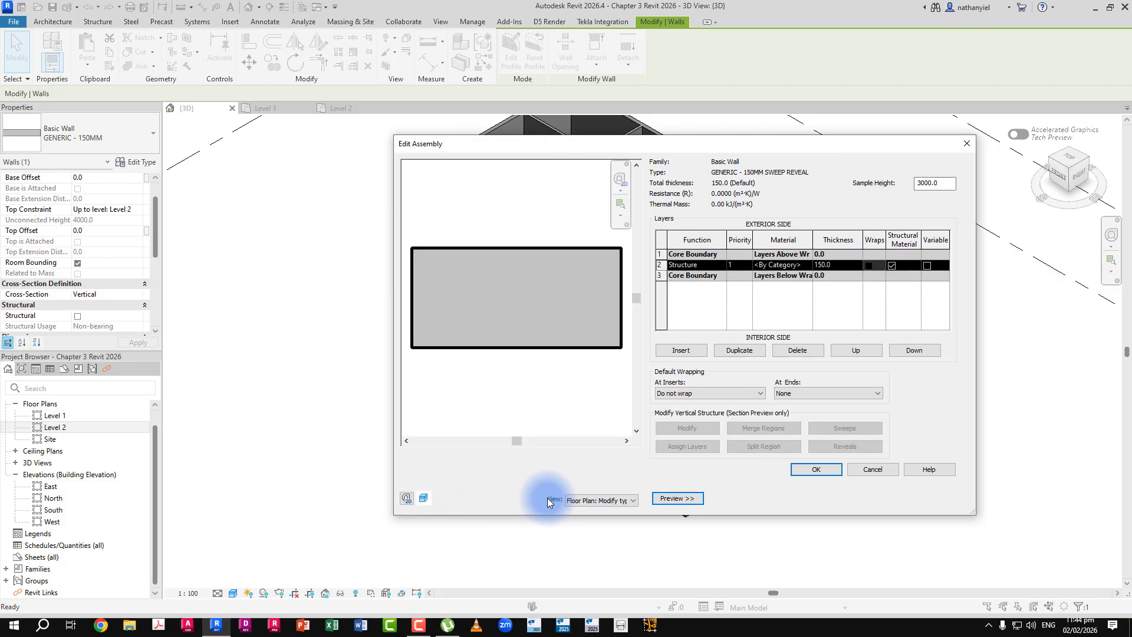
pyautogui.click(606, 500)
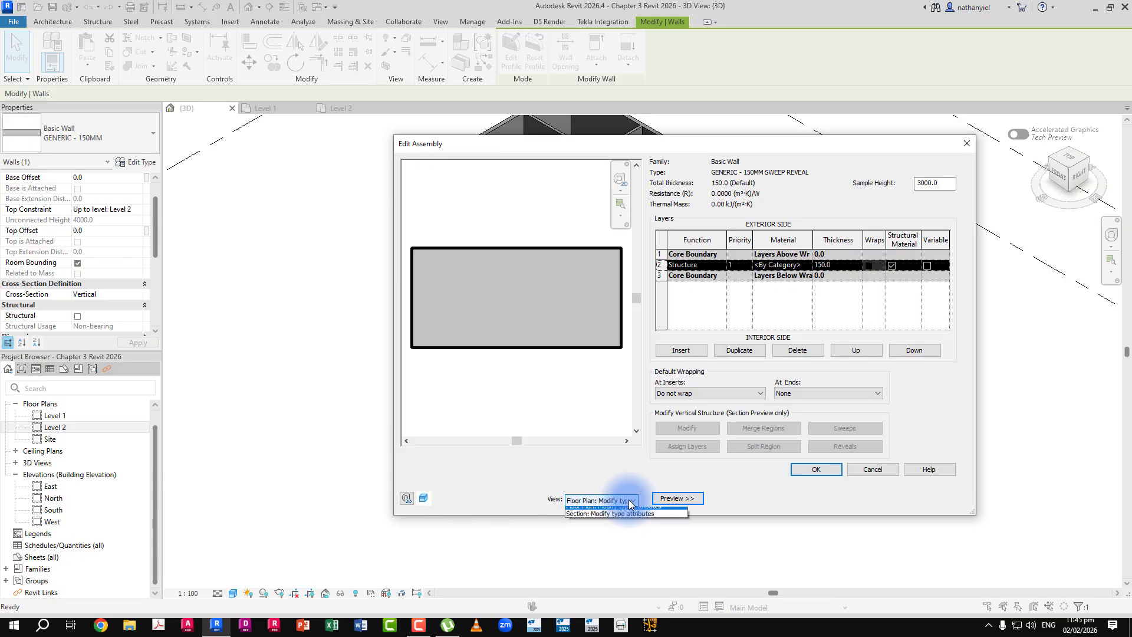
pyautogui.click(580, 519)
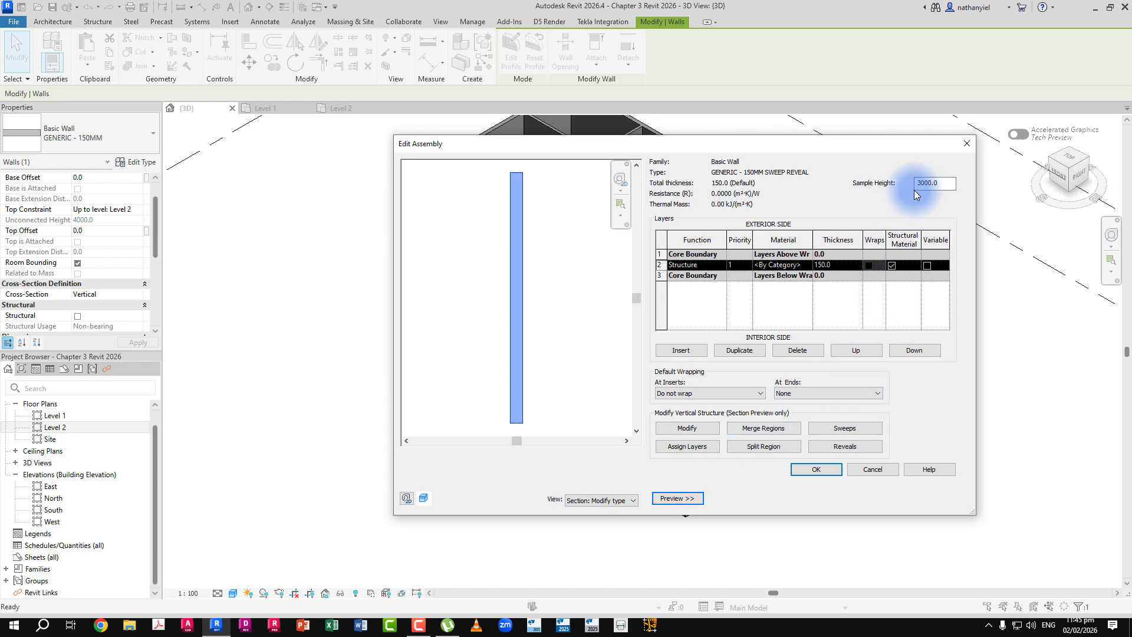
pyautogui.click(940, 182)
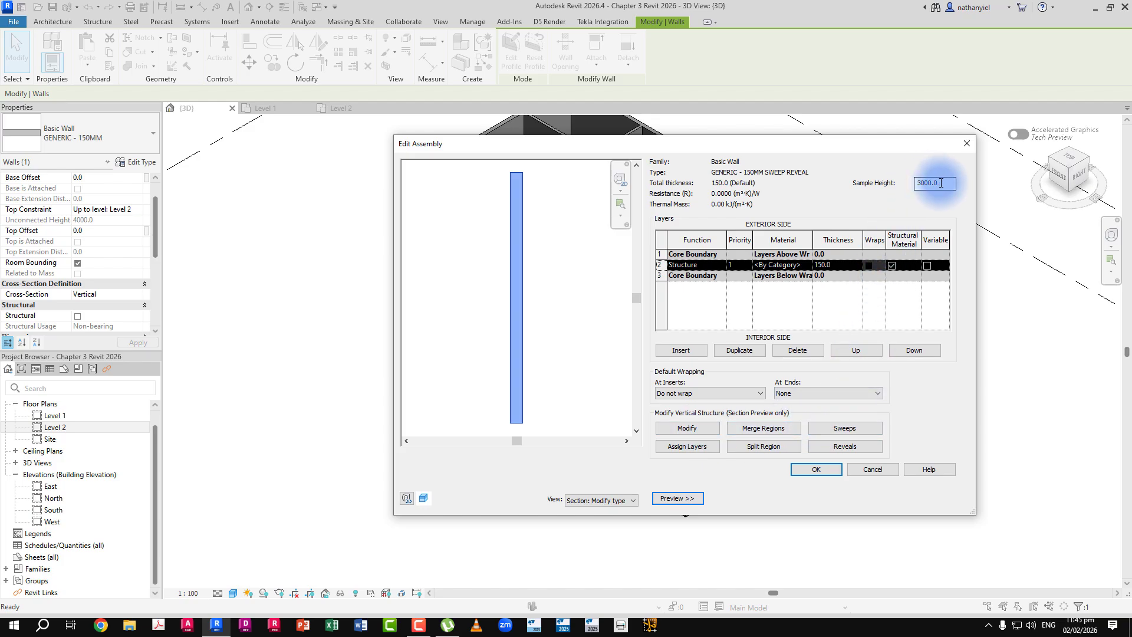
pyautogui.moveTo(940, 183); pyautogui.dragTo(913, 185)
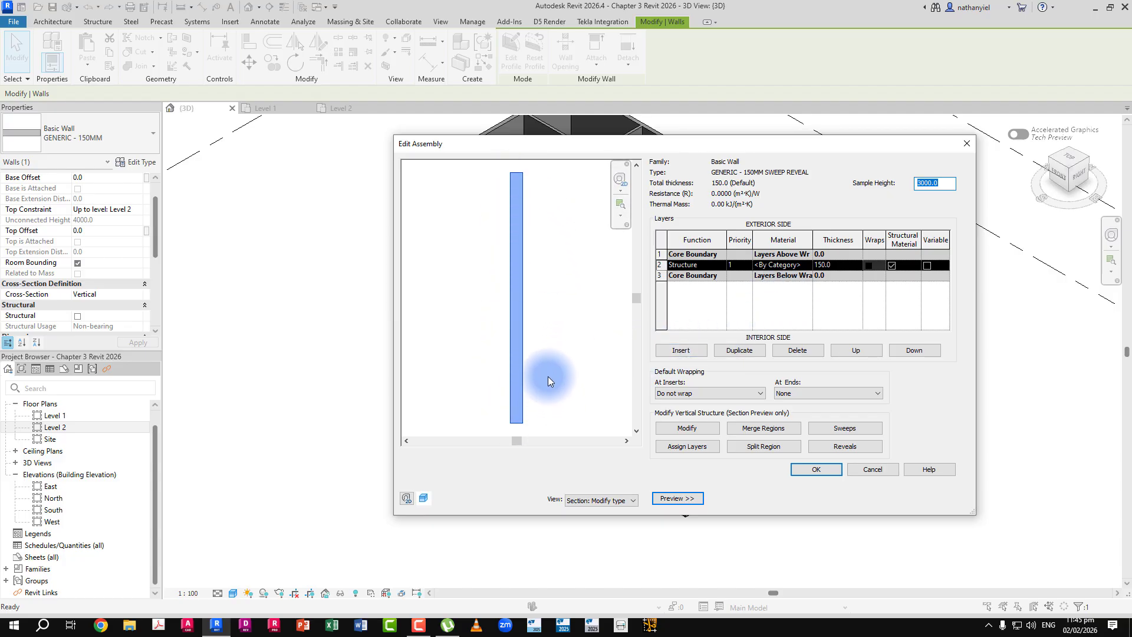
pyautogui.click(549, 344)
pyautogui.scroll(-3, 547, 339)
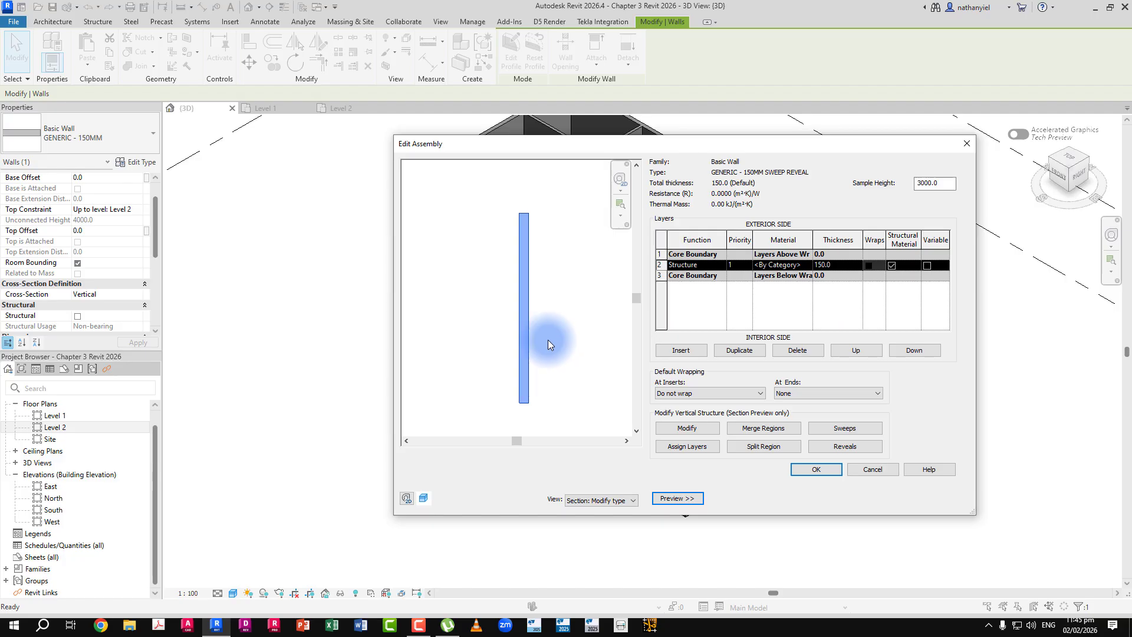
pyautogui.scroll(3, 547, 340)
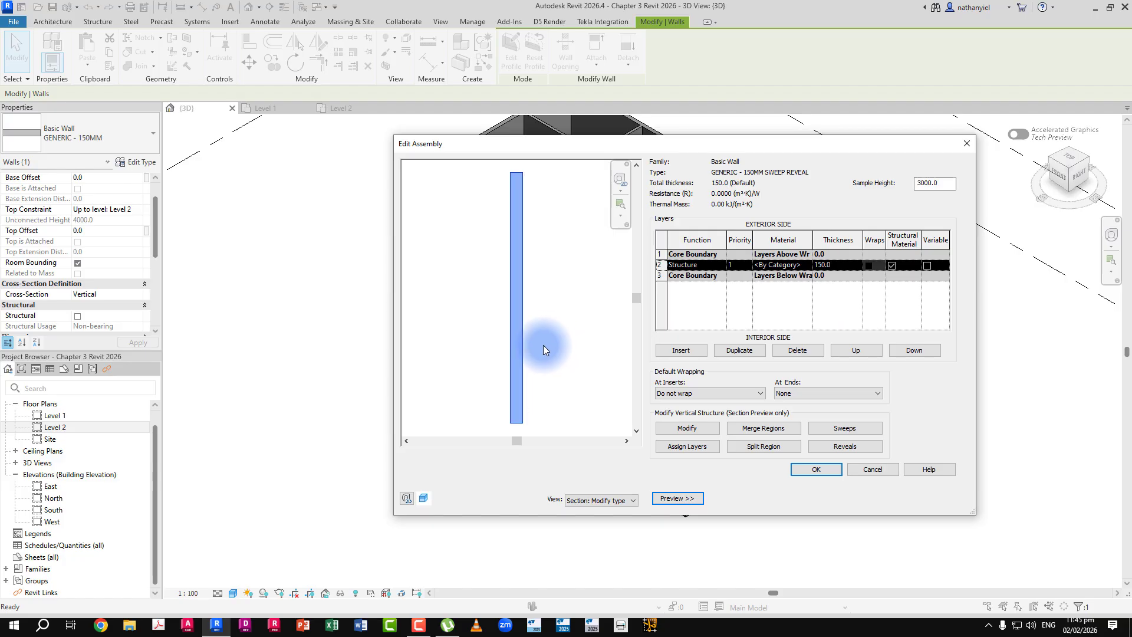
pyautogui.moveTo(543, 345); pyautogui.dragTo(551, 356, button='middle')
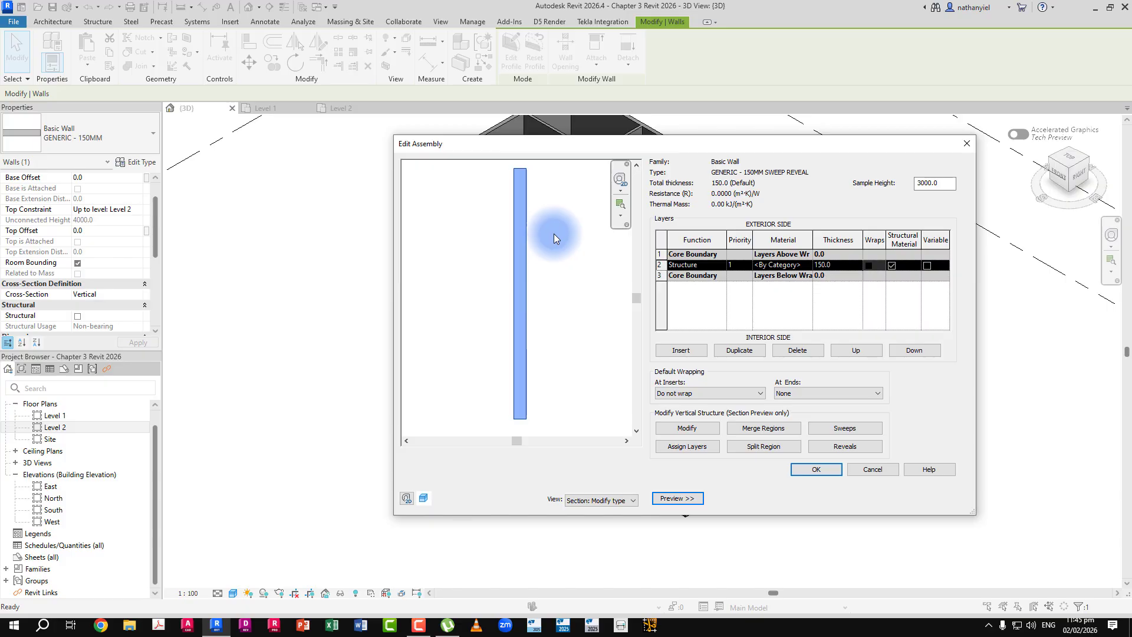
# - Add a wall sweep with the Default profile at the base of the wall's exterior side and apply it
pyautogui.click(841, 427)
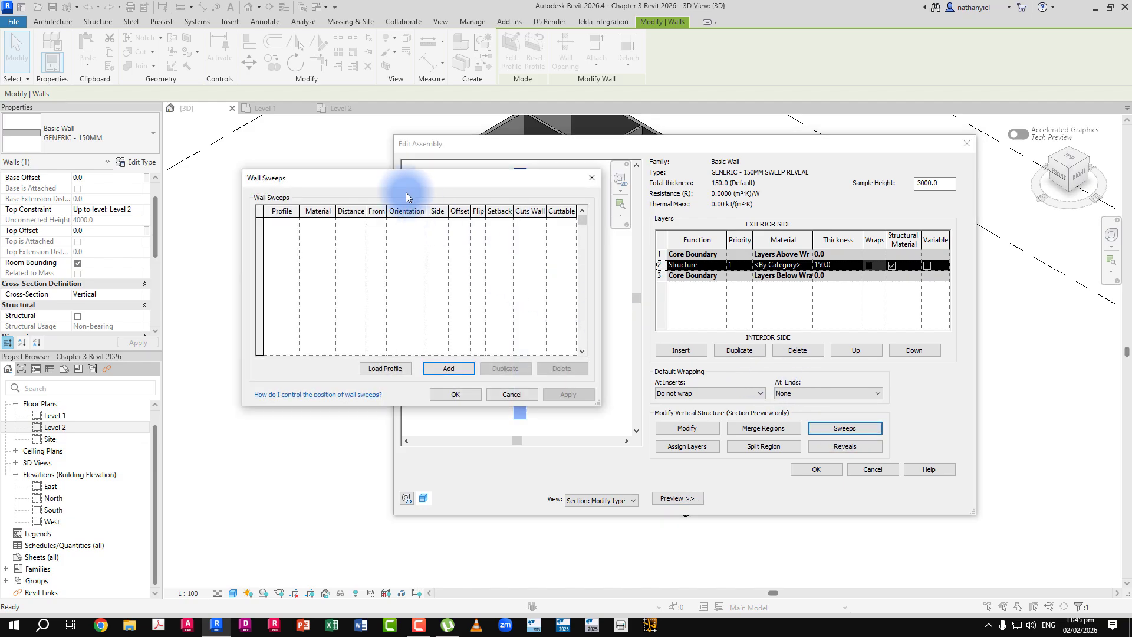
pyautogui.moveTo(398, 179); pyautogui.dragTo(708, 186)
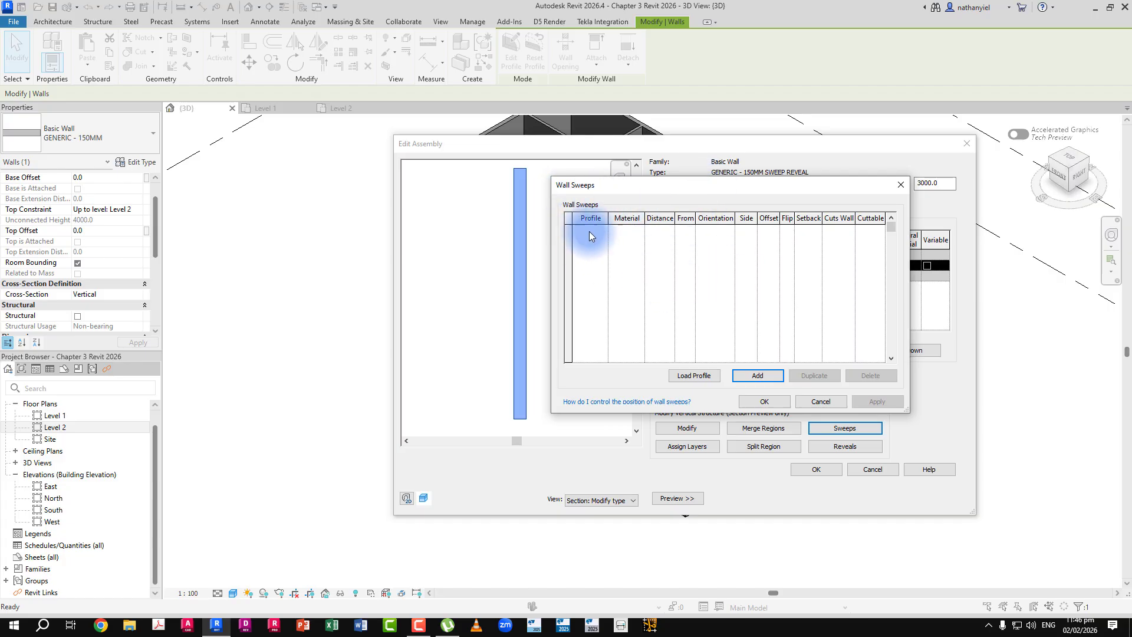
pyautogui.click(754, 376)
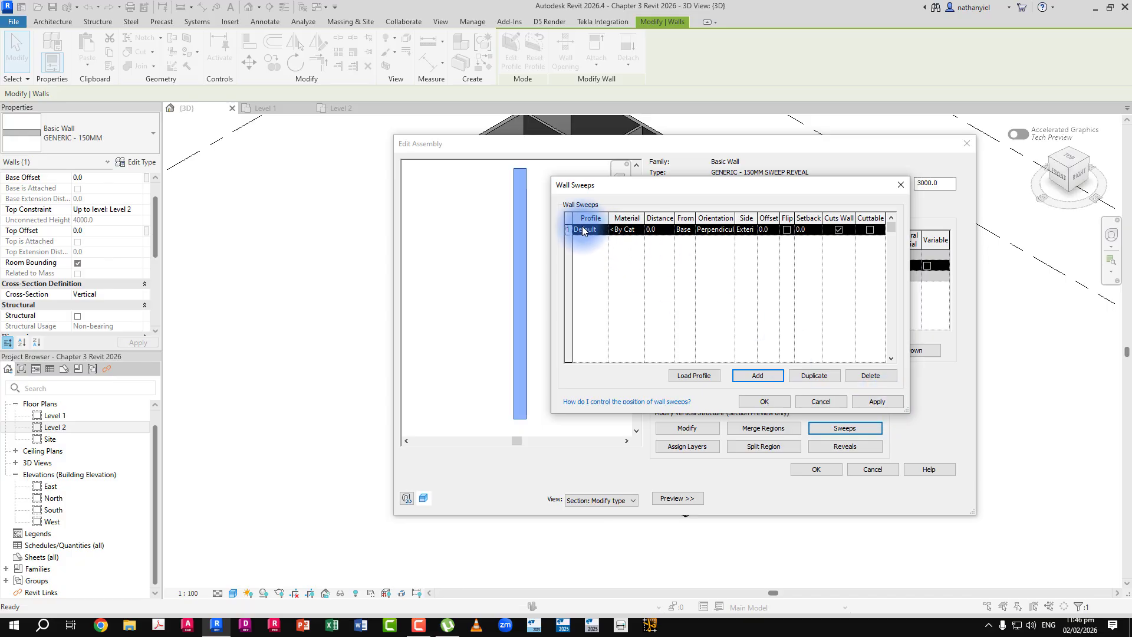
pyautogui.click(864, 391)
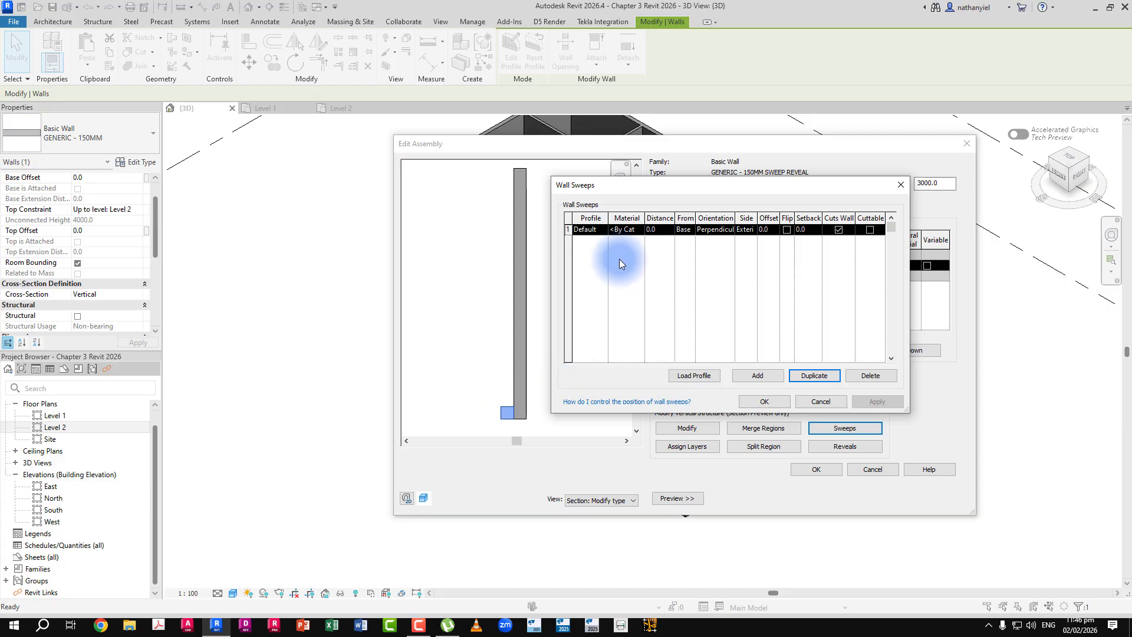
# - Change the wall sweep's profile to M_C Shapes-Profile : C250X30 and apply it to the section preview
pyautogui.click(603, 231)
pyautogui.click(603, 229)
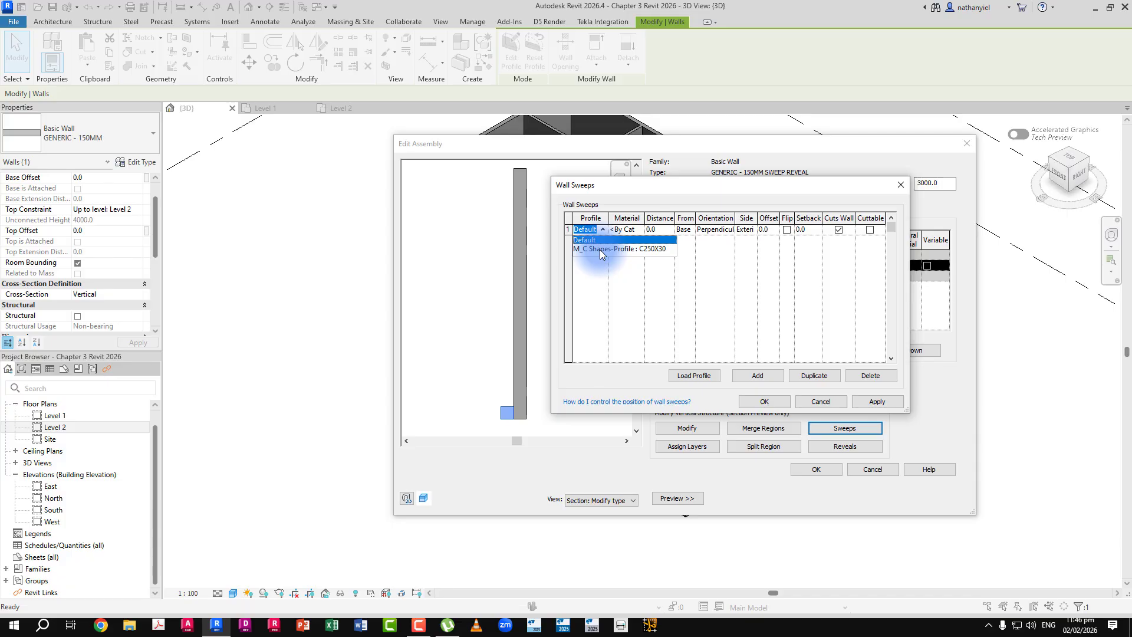
pyautogui.click(601, 249)
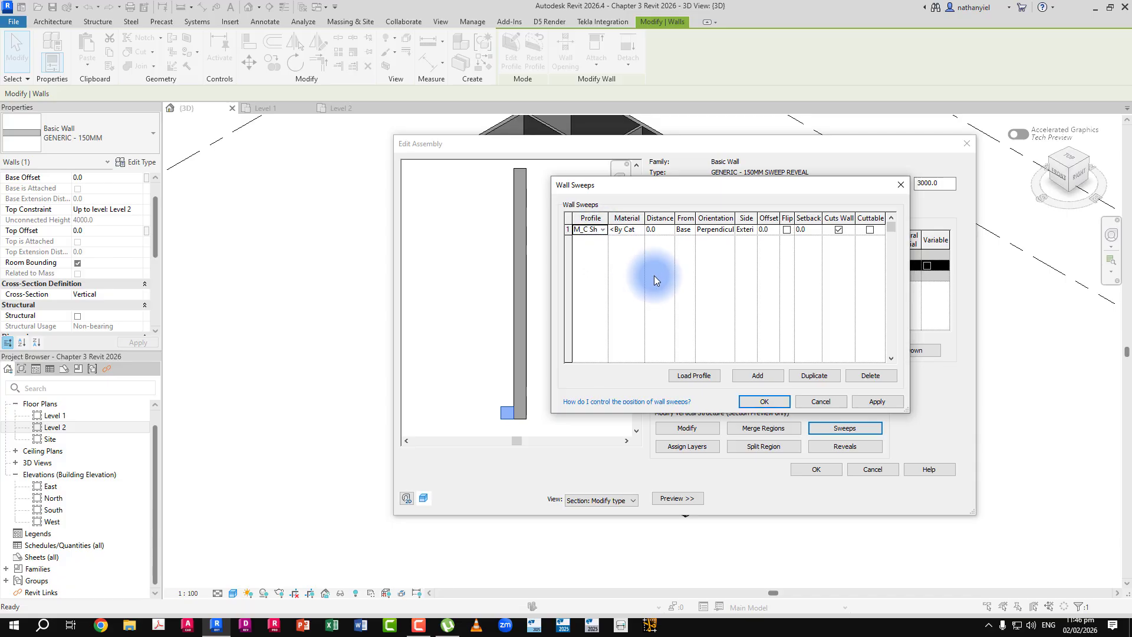
pyautogui.click(873, 402)
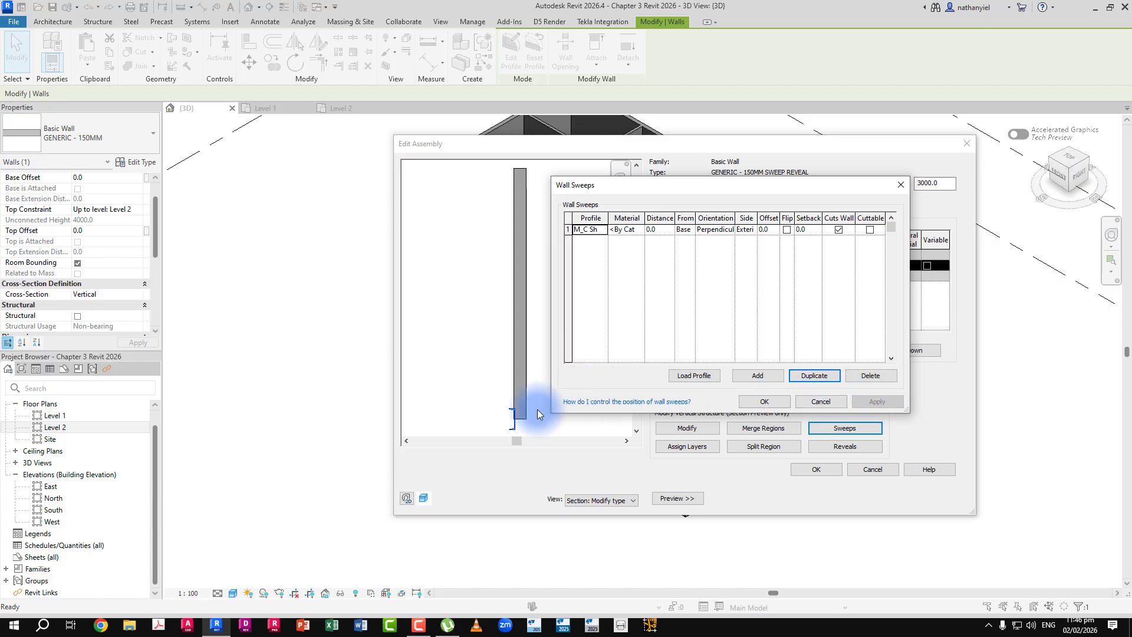
pyautogui.click(514, 423)
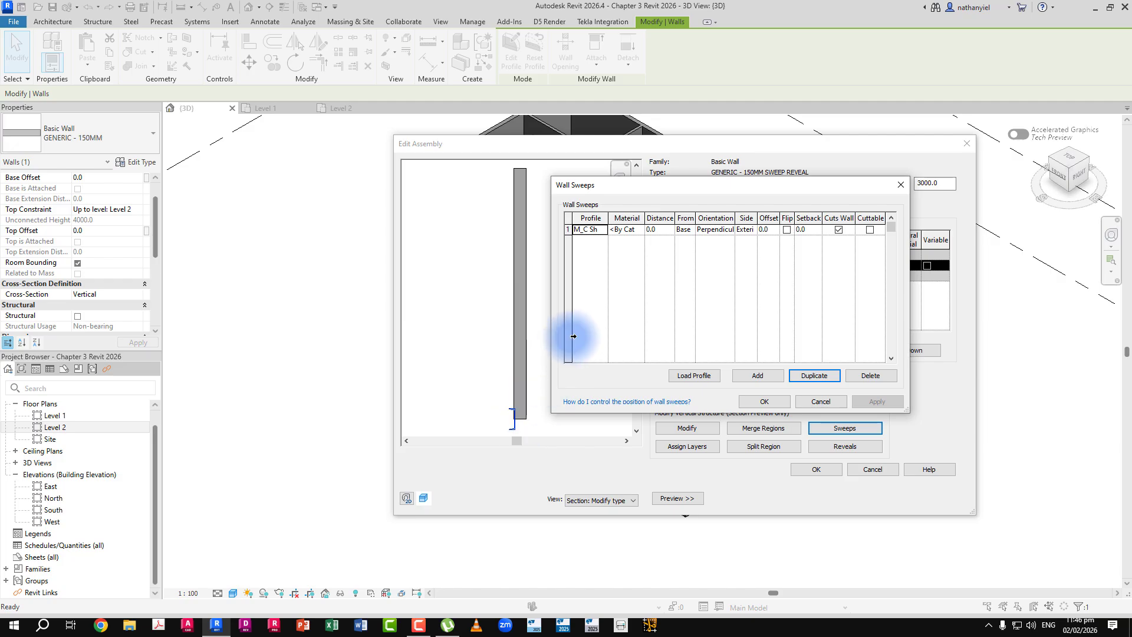
# - Switch the wall sweep's profile back to Default and apply it to the section preview
pyautogui.click(603, 231)
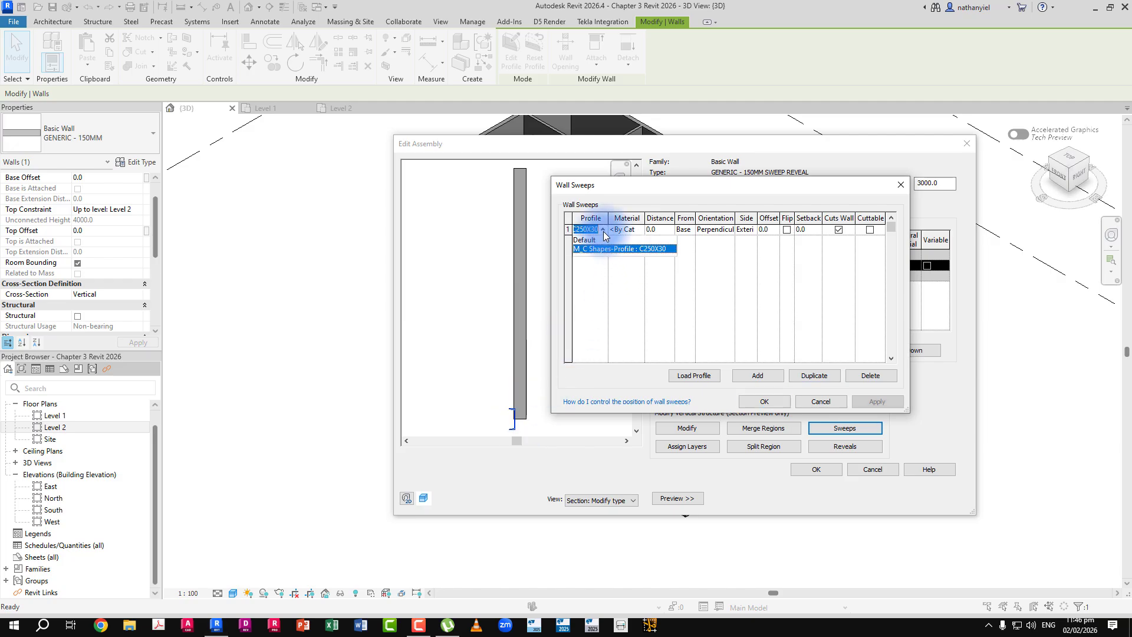
pyautogui.click(588, 240)
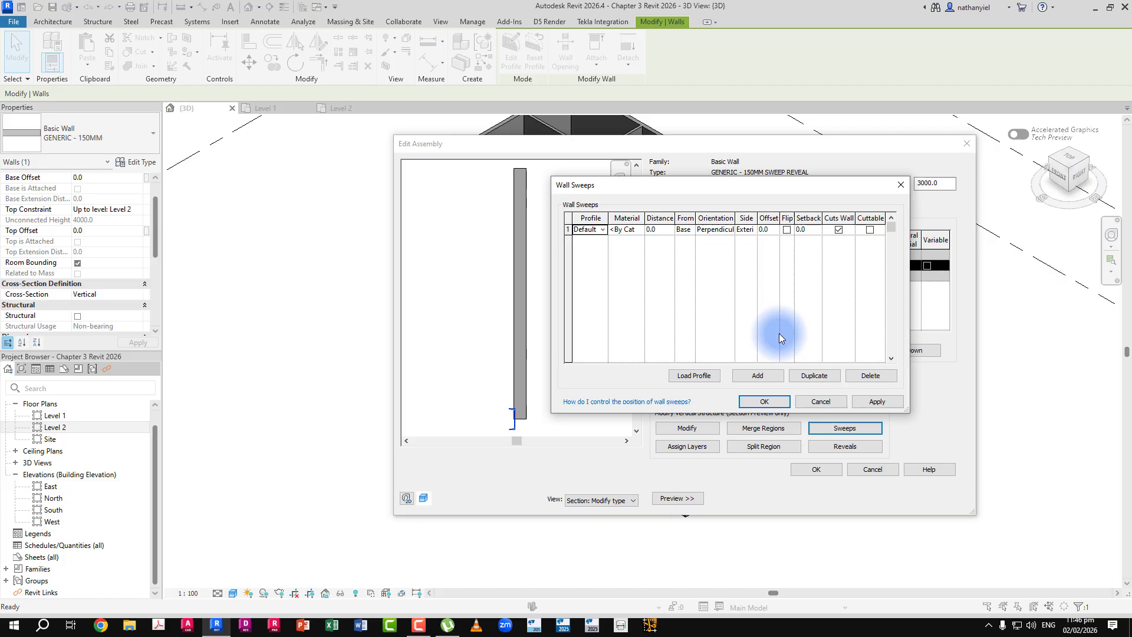
pyautogui.click(877, 401)
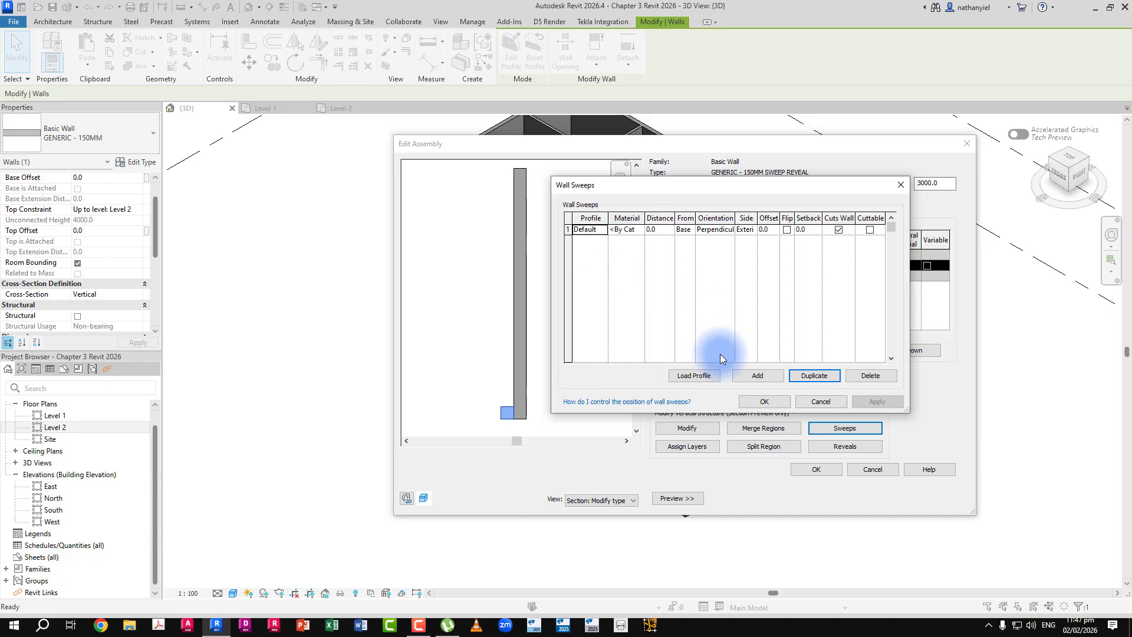
# - Start loading a sweep profile and browse to the Wall folder within Profiles in the US family library
pyautogui.click(693, 377)
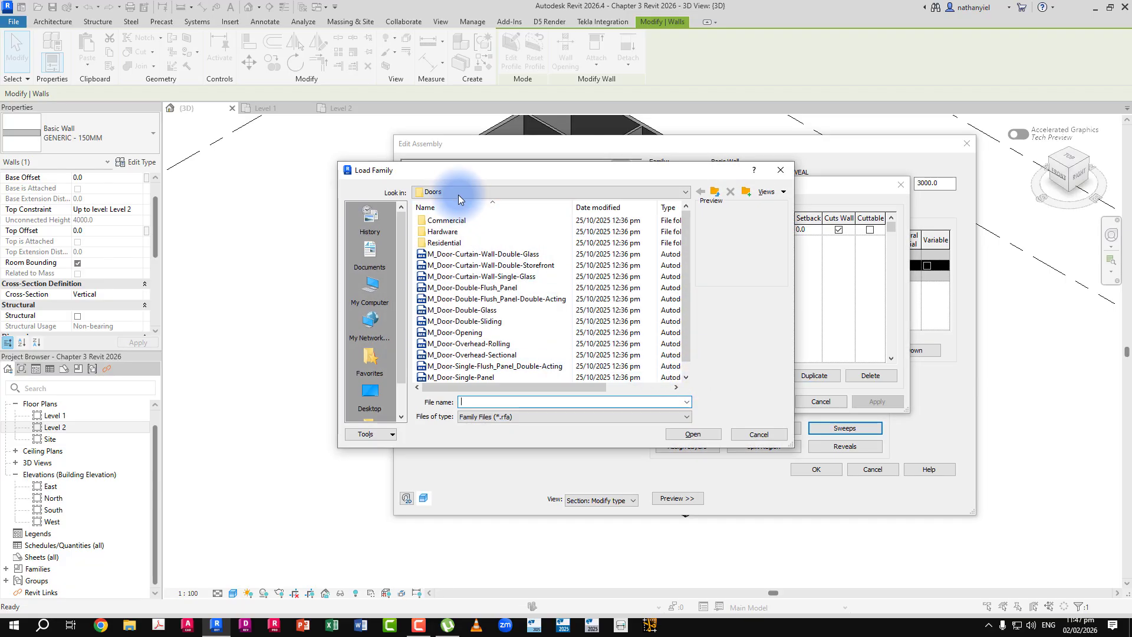
pyautogui.click(458, 193)
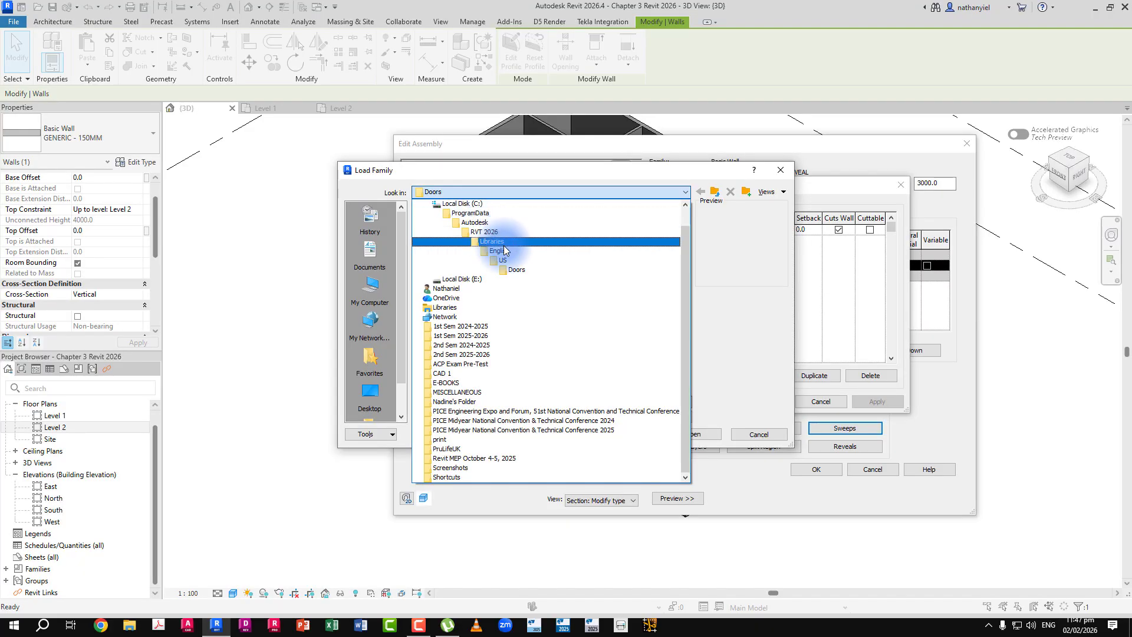
pyautogui.click(507, 261)
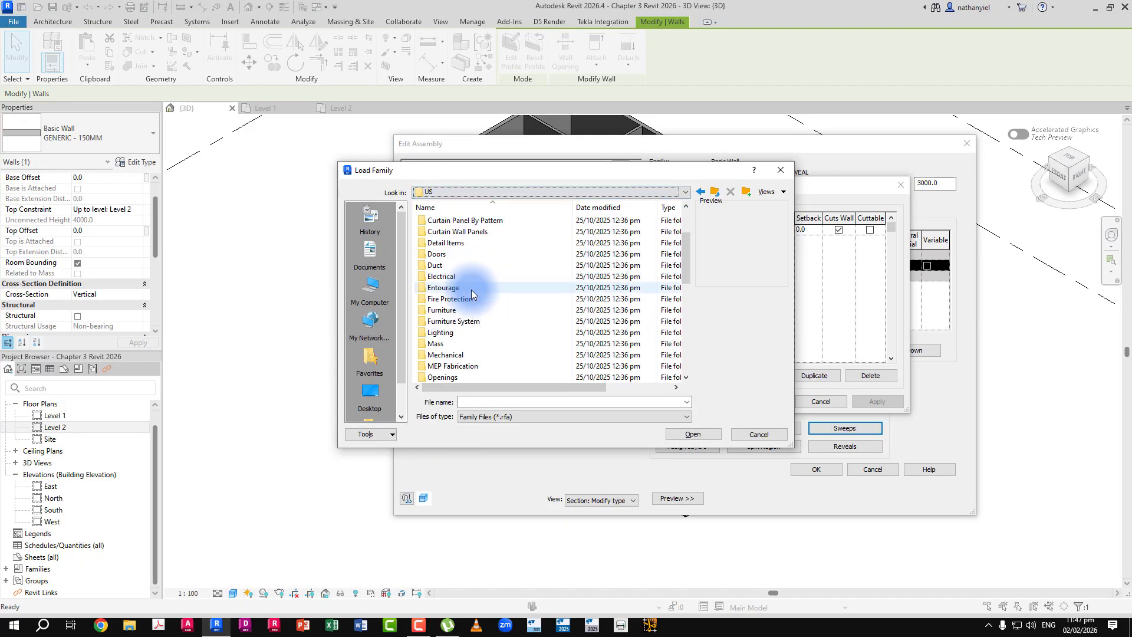
pyautogui.scroll(-5, 472, 289)
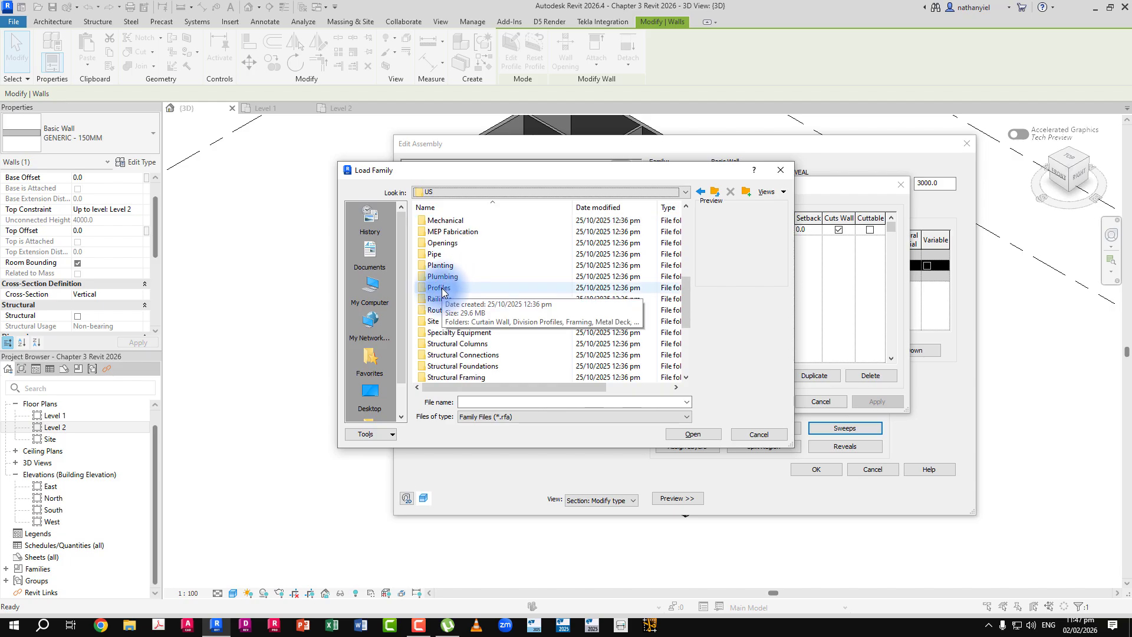
pyautogui.doubleClick(442, 290)
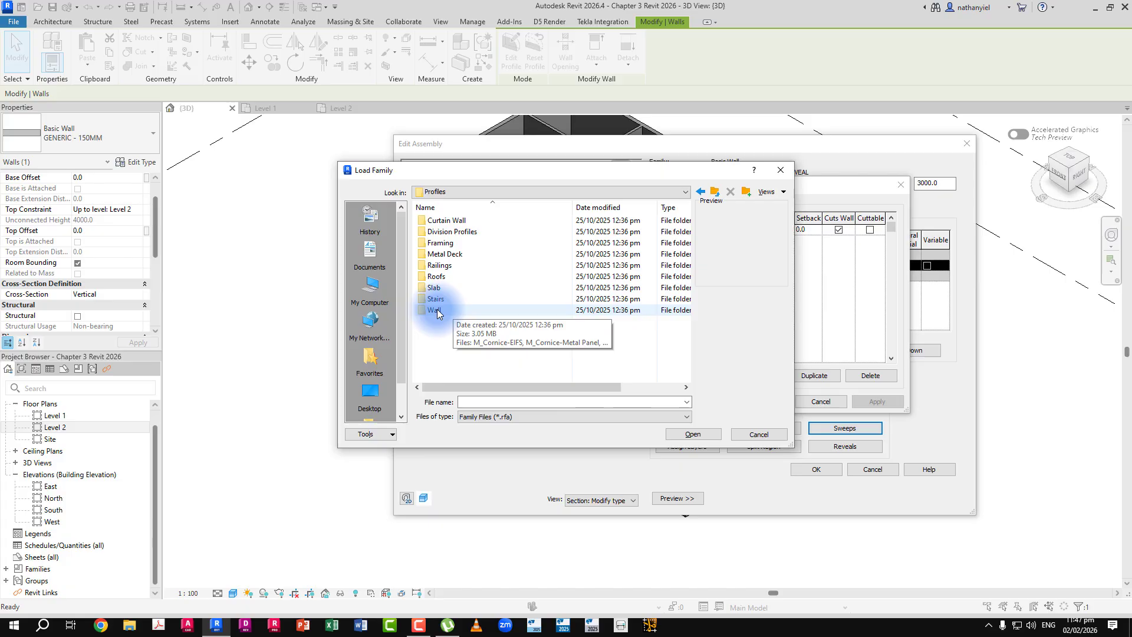
pyautogui.doubleClick(437, 309)
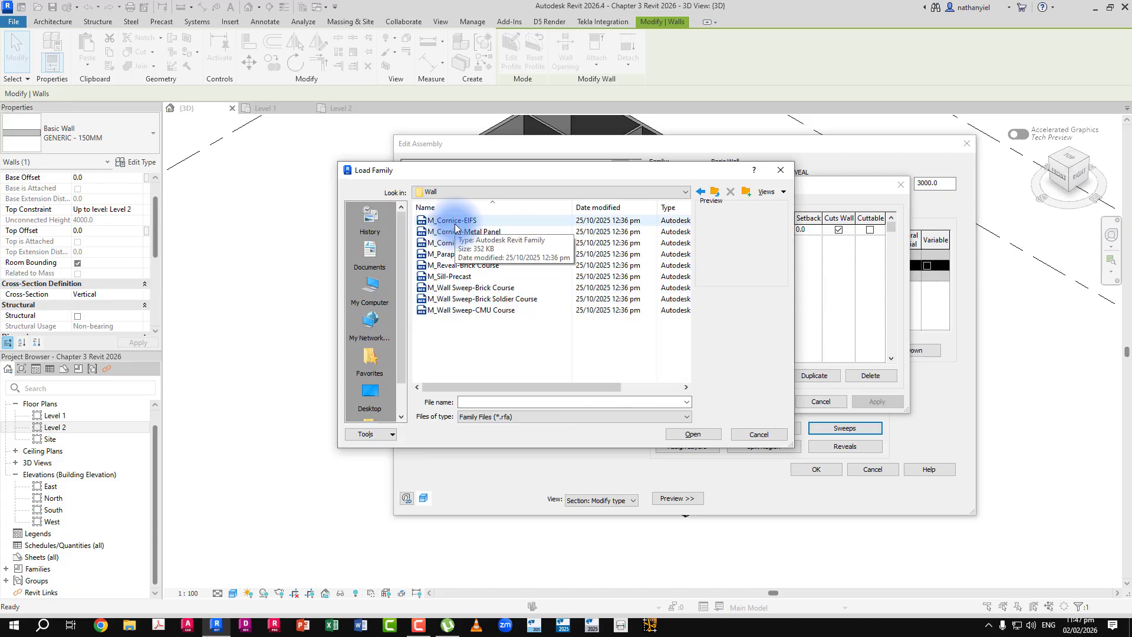
# - Compare the previews of the cornice, parapet cap, reveal and sill profile families, and load M_Wall Sweep-Brick Soldier Course.rfa
pyautogui.click(455, 227)
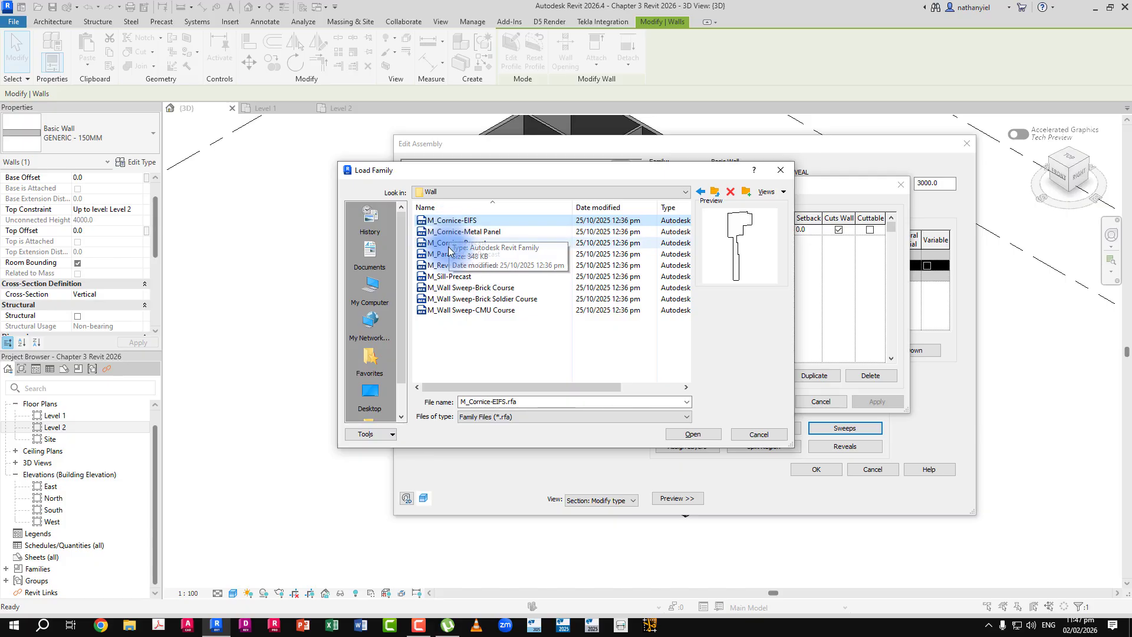
pyautogui.click(458, 234)
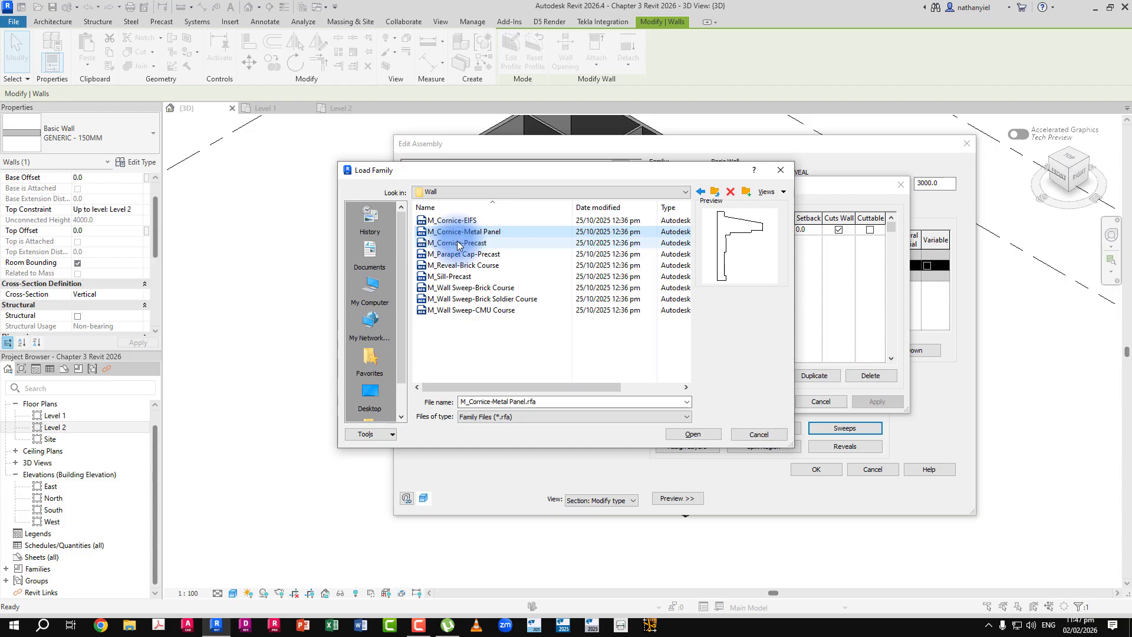
pyautogui.click(458, 243)
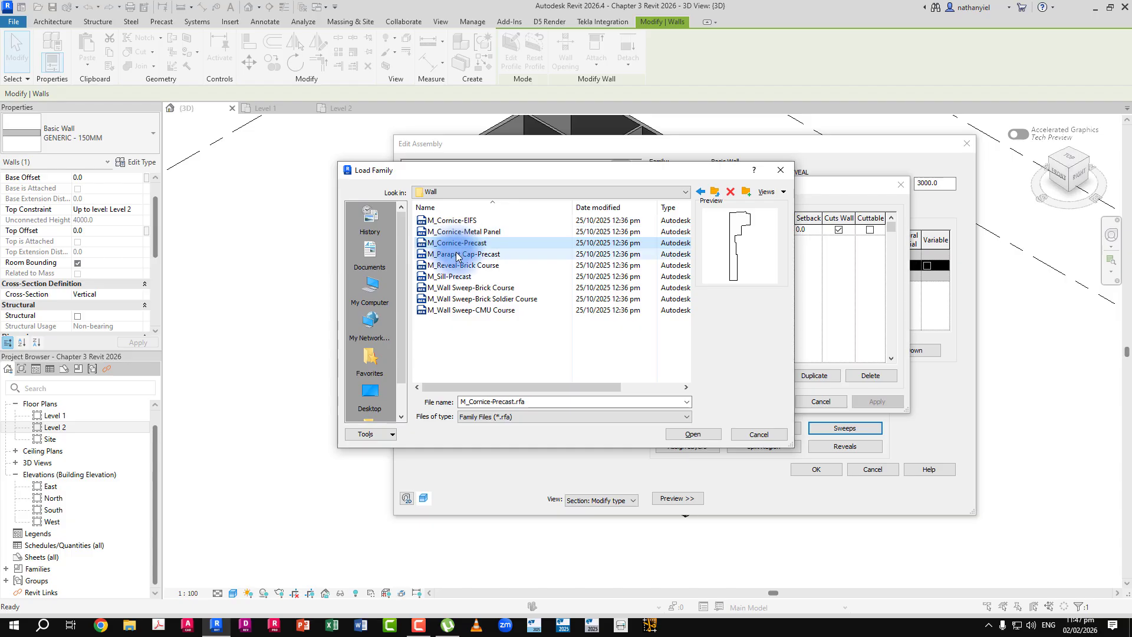
pyautogui.click(456, 255)
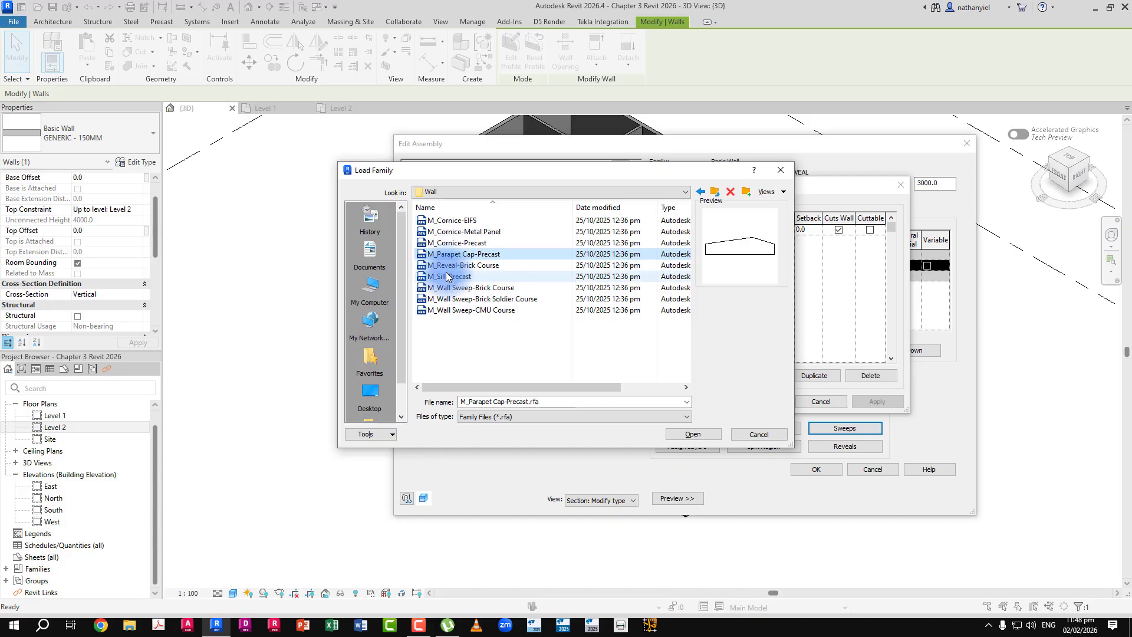
pyautogui.press('Down')
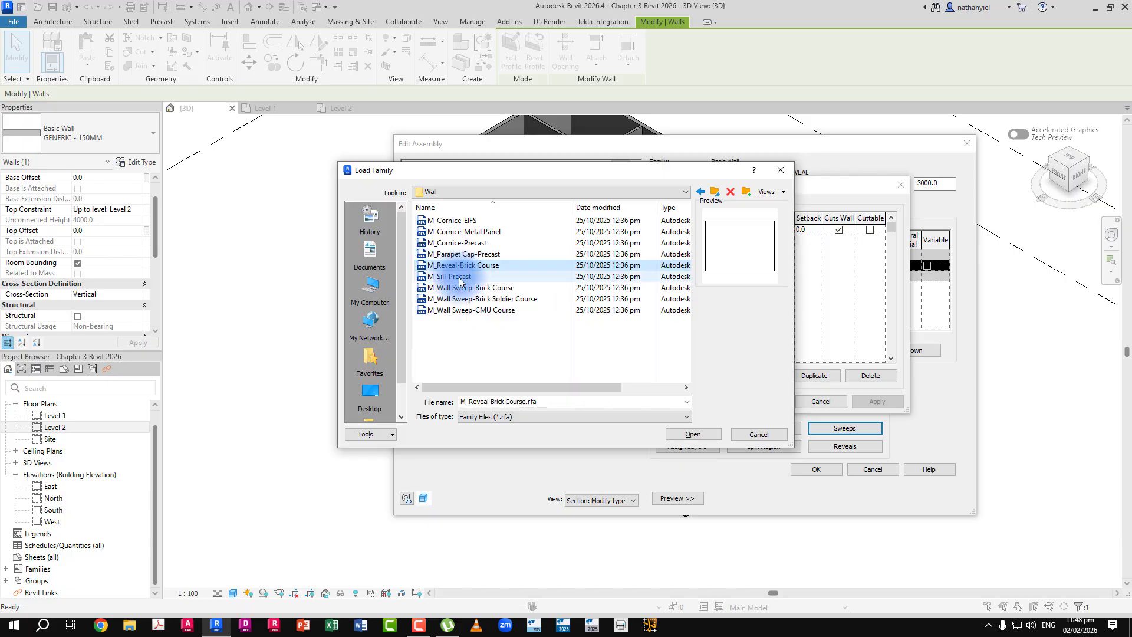
pyautogui.press('Down')
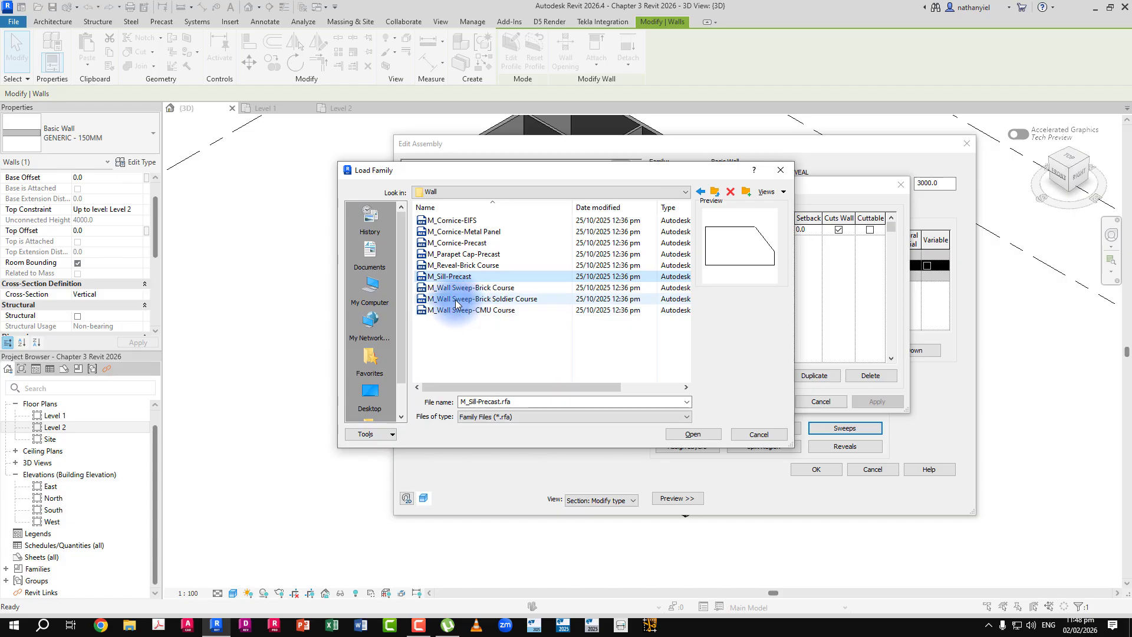
pyautogui.click(513, 300)
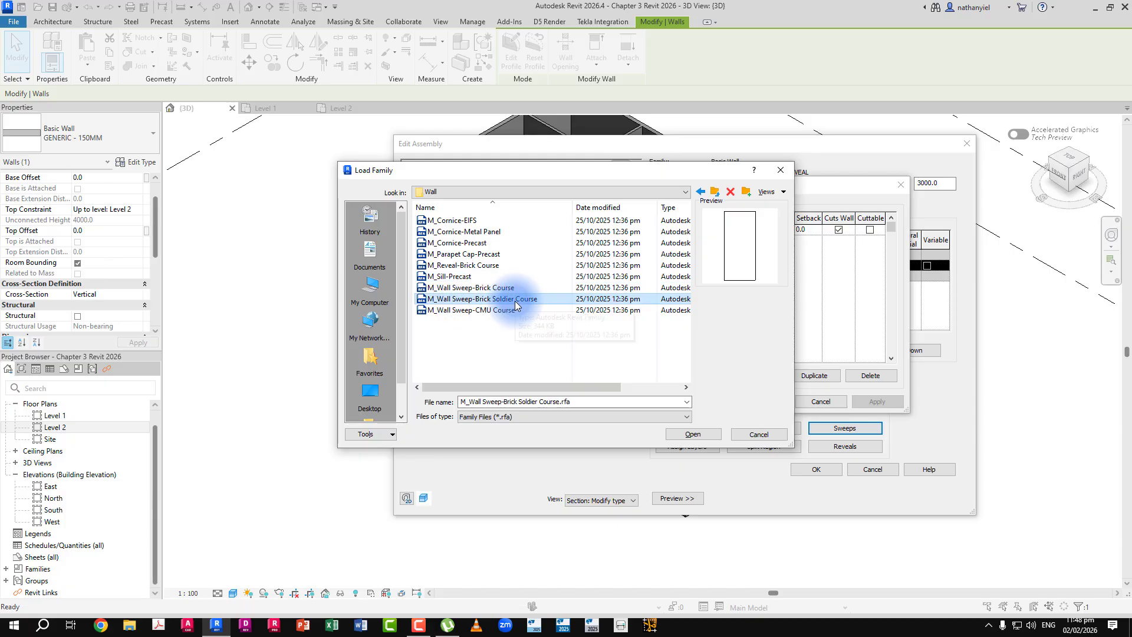
pyautogui.click(726, 221)
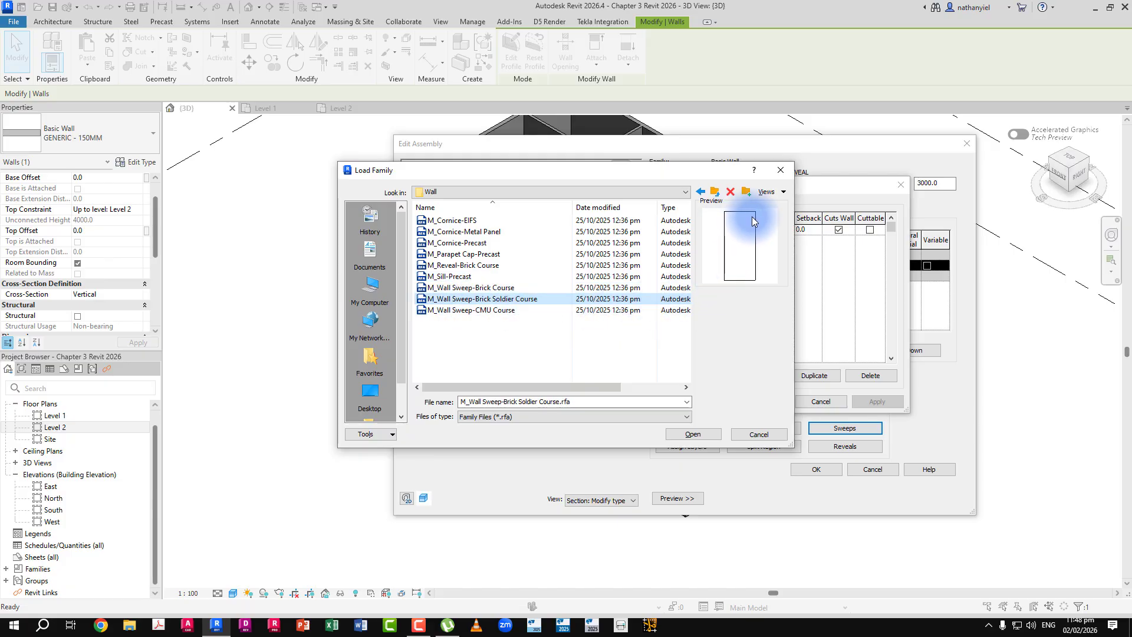
pyautogui.click(692, 436)
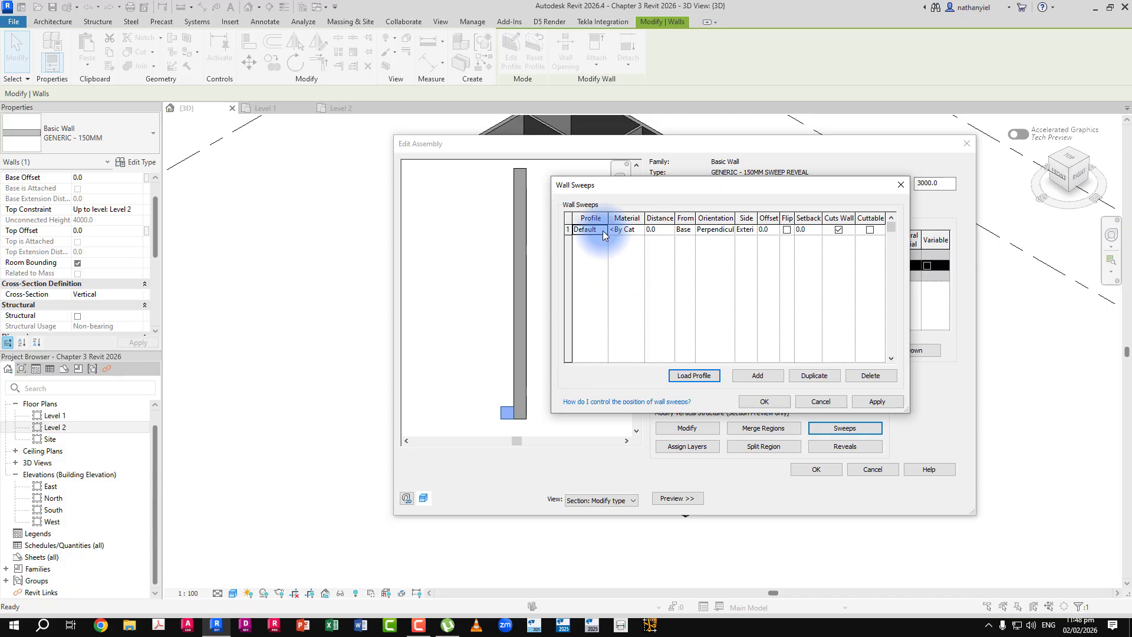
# - Set the wall sweep's profile to M_Wall Sweep-Brick Soldier Course : 1 Brick and apply it
pyautogui.click(603, 232)
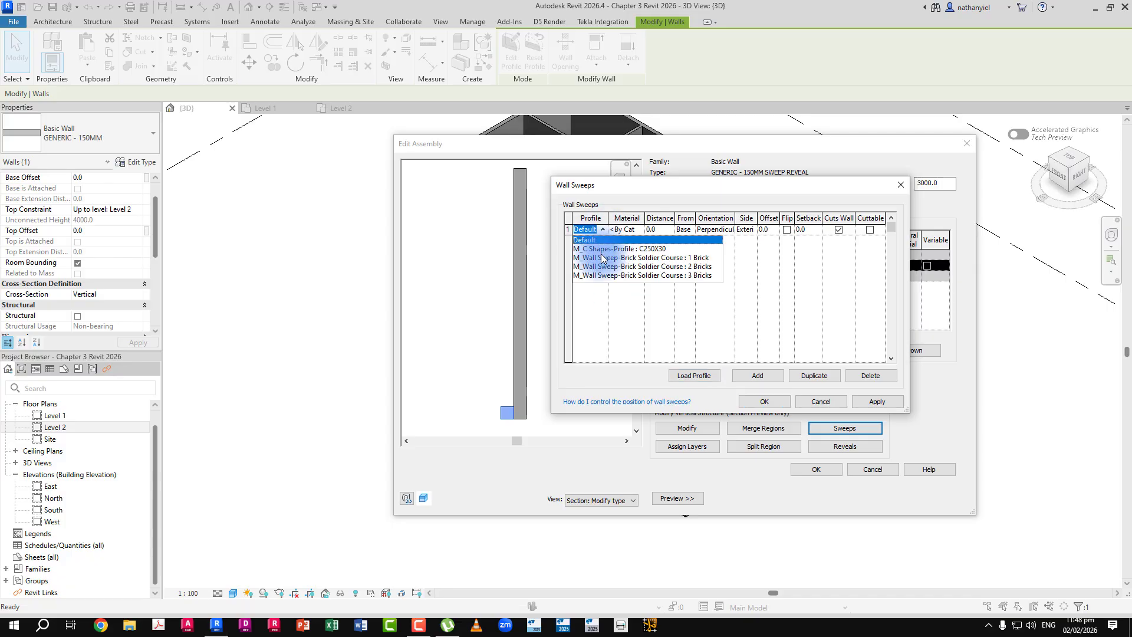
pyautogui.click(687, 257)
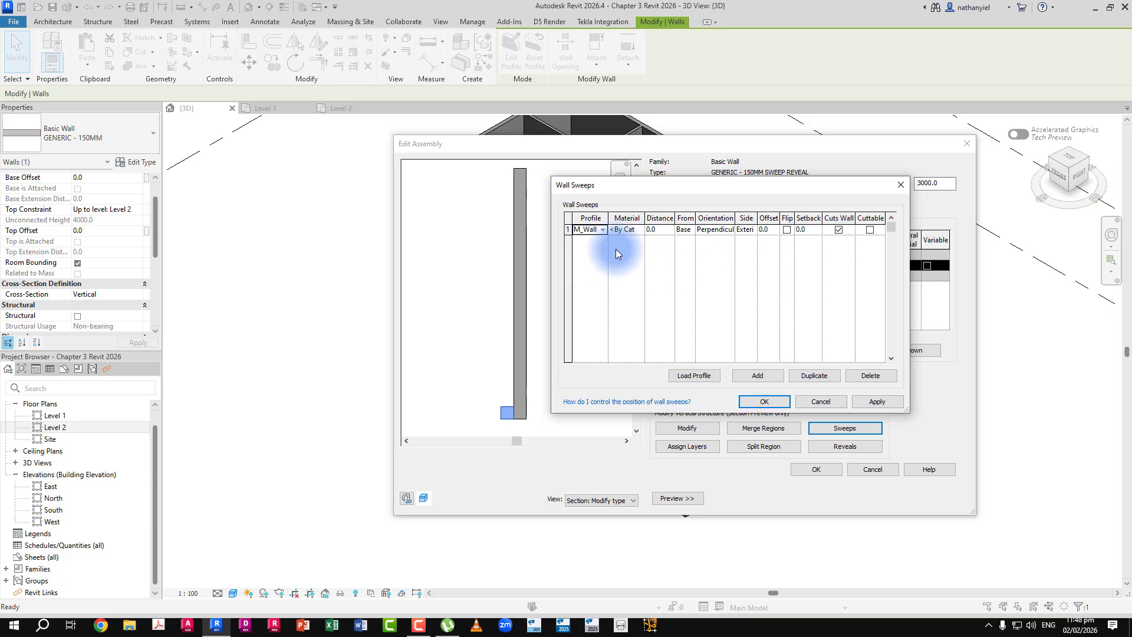
pyautogui.click(872, 401)
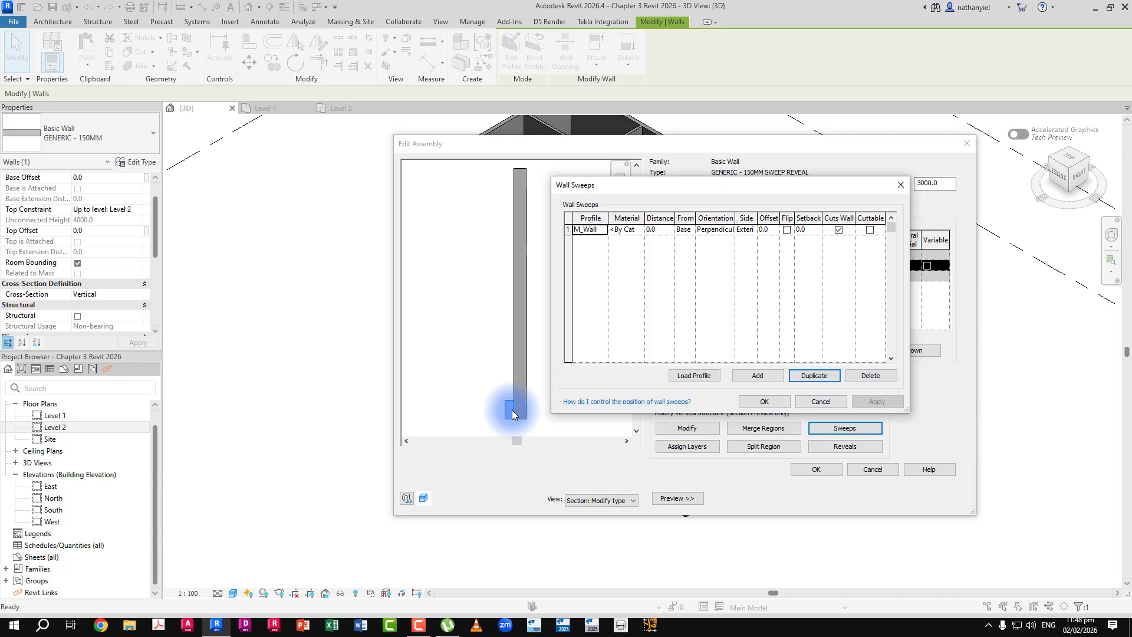
# - Set the wall sweep's profile to M_Wall Sweep-Brick Soldier Course : 3 Bricks and accept the edited type for the selected wall
pyautogui.click(606, 234)
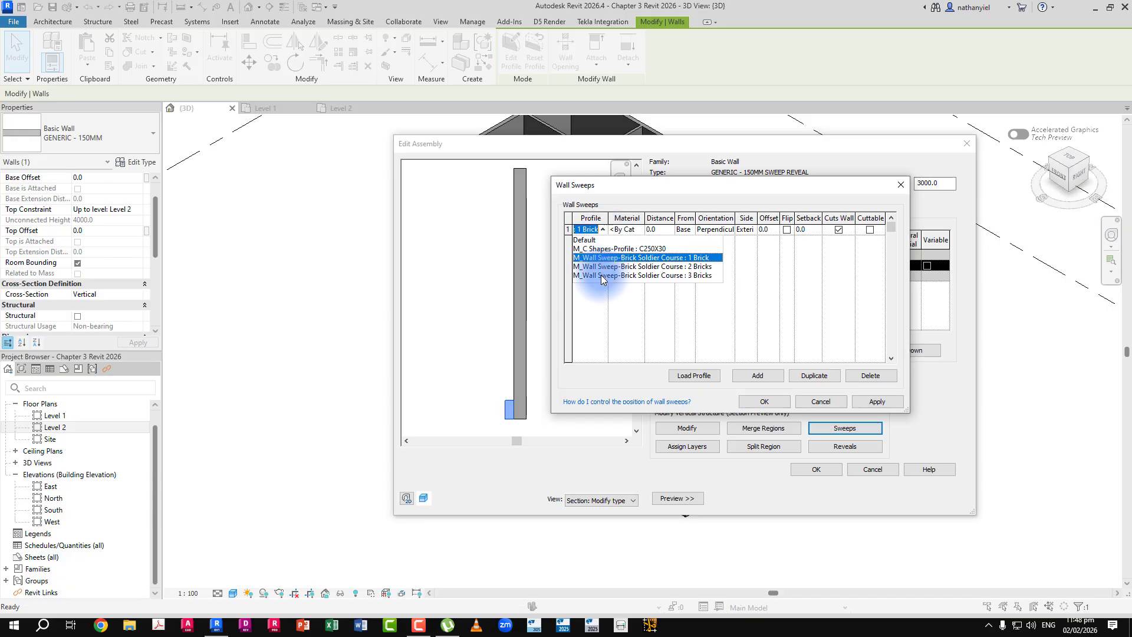
pyautogui.click(697, 275)
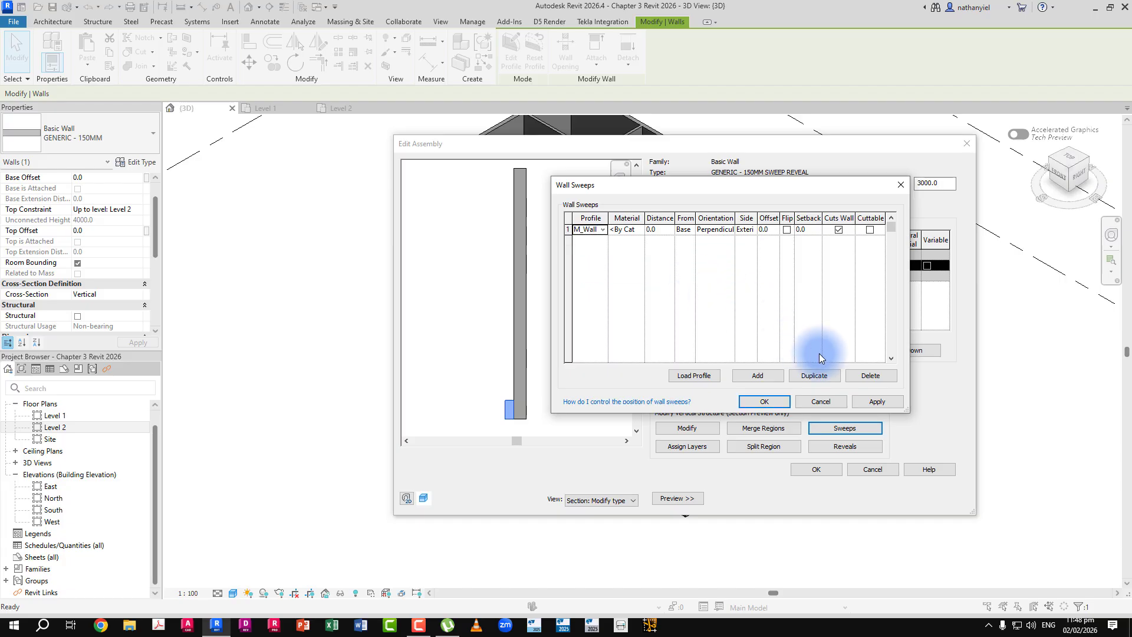
pyautogui.click(869, 396)
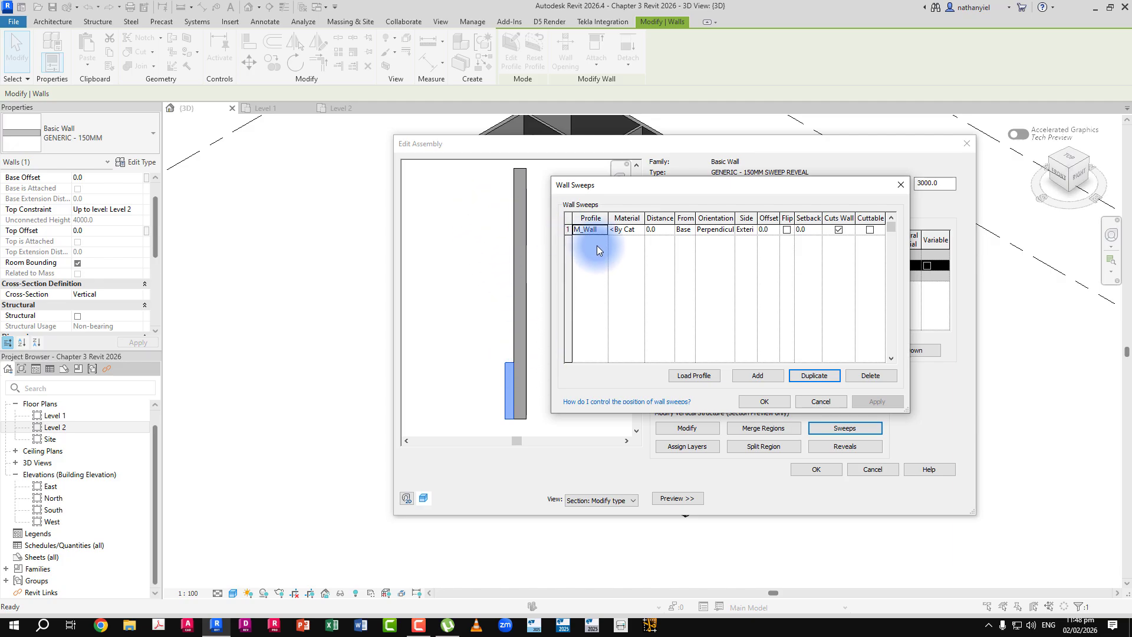
pyautogui.click(761, 402)
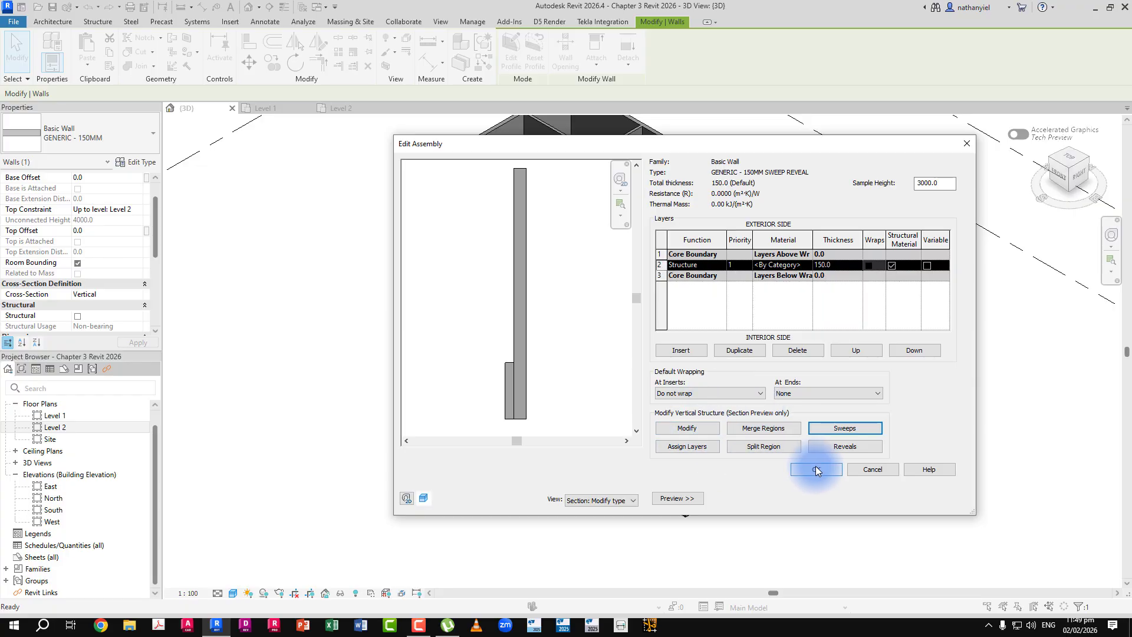
pyautogui.click(815, 467)
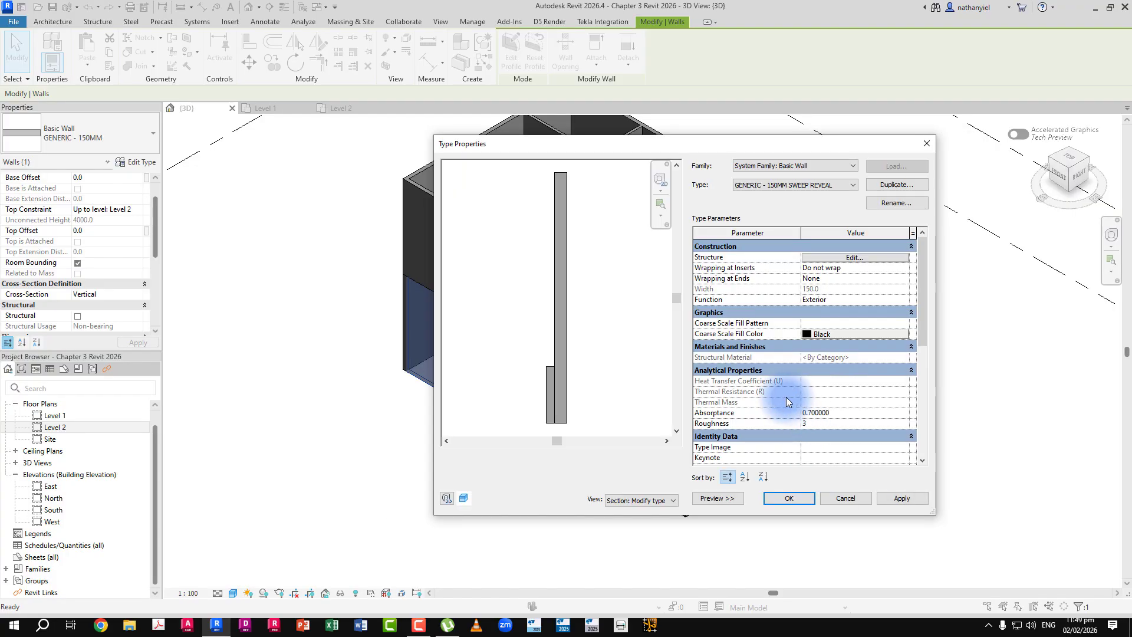
pyautogui.click(790, 498)
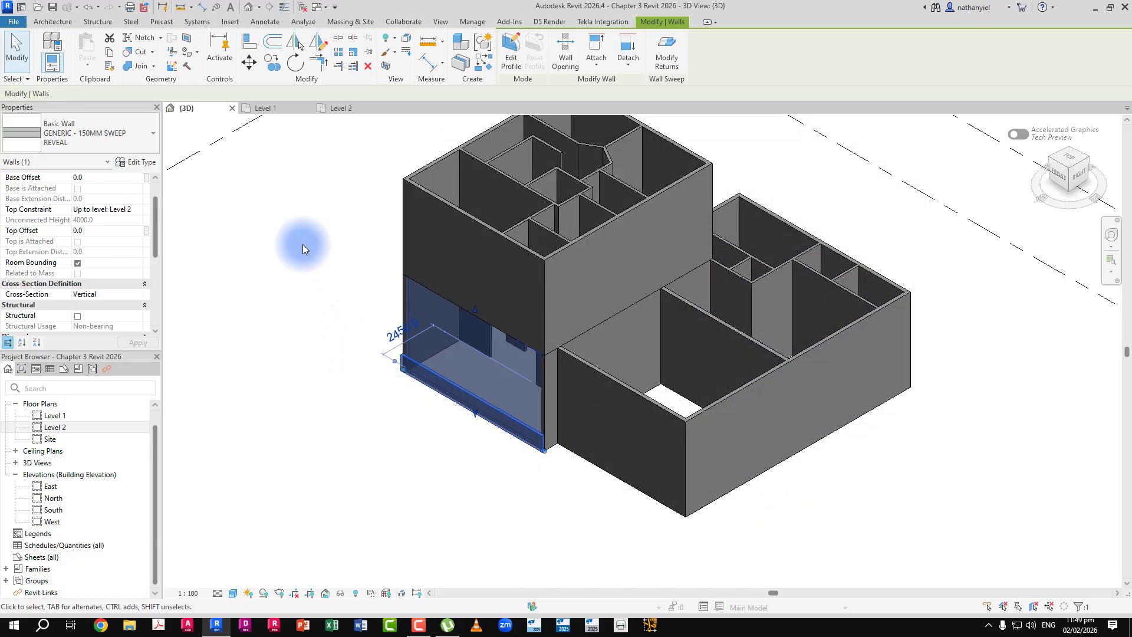
pyautogui.click(264, 281)
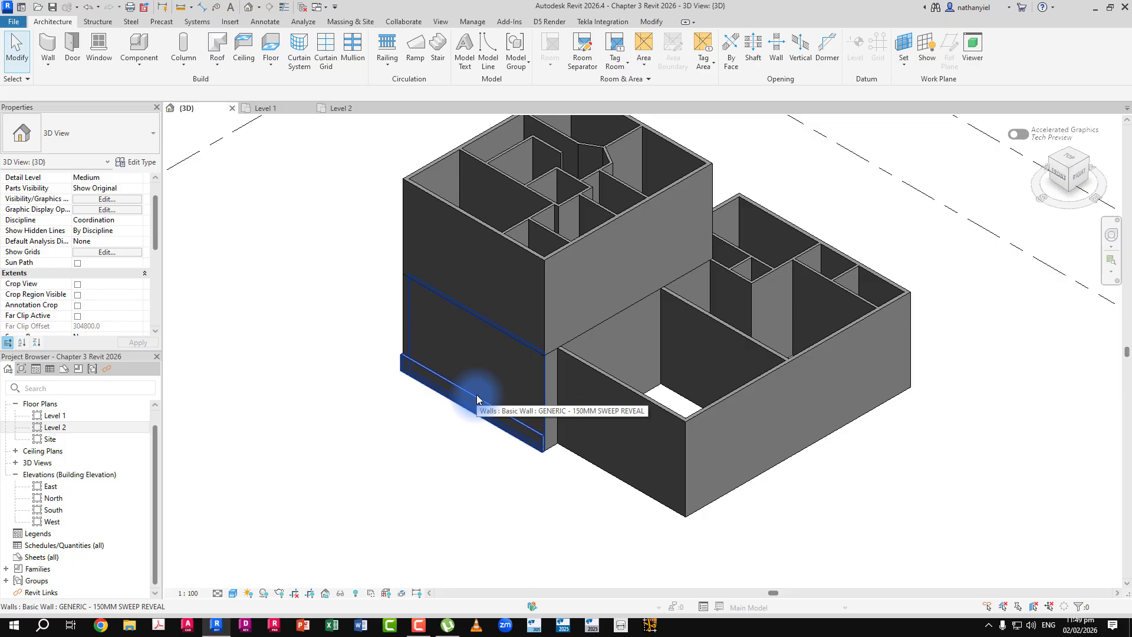
# - Change the two outer walls at the front and side of the single-storey wing to type GENERIC - 150MM SWEEP REVEAL
pyautogui.click(664, 400)
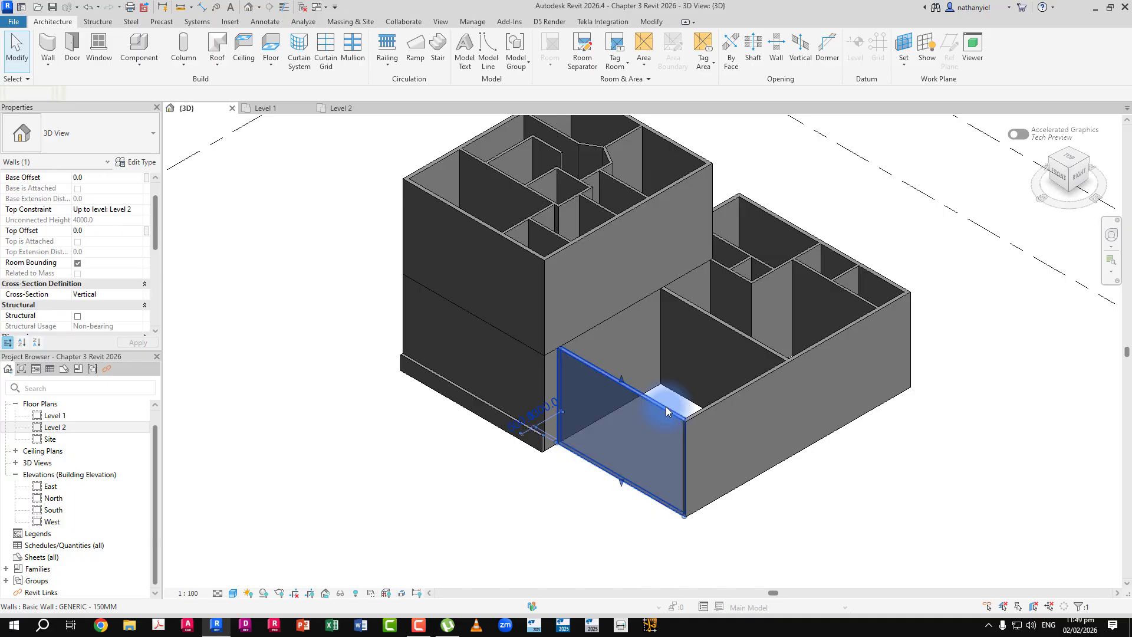
pyautogui.keyDown('ctrl'); pyautogui.click(703, 416); pyautogui.keyUp('ctrl')
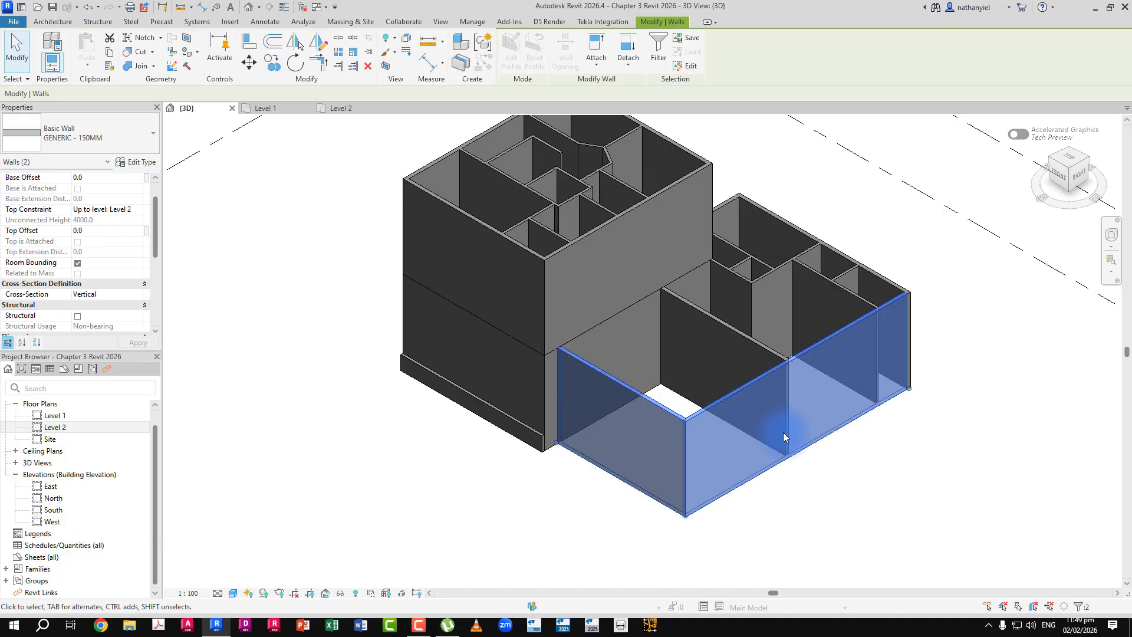
pyautogui.click(93, 139)
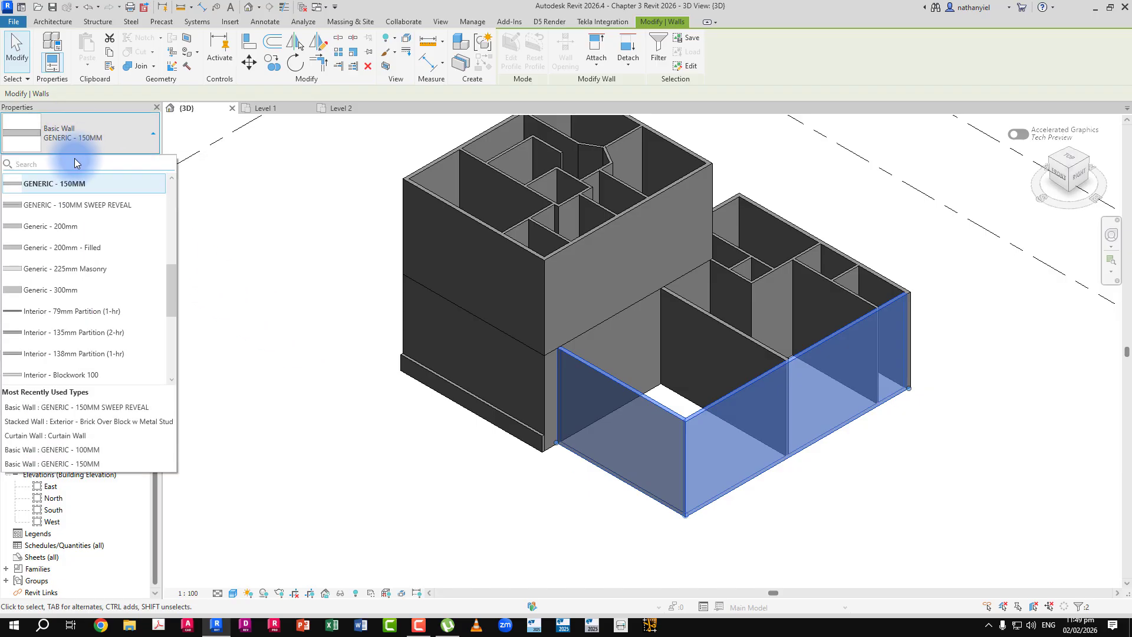
pyautogui.click(95, 206)
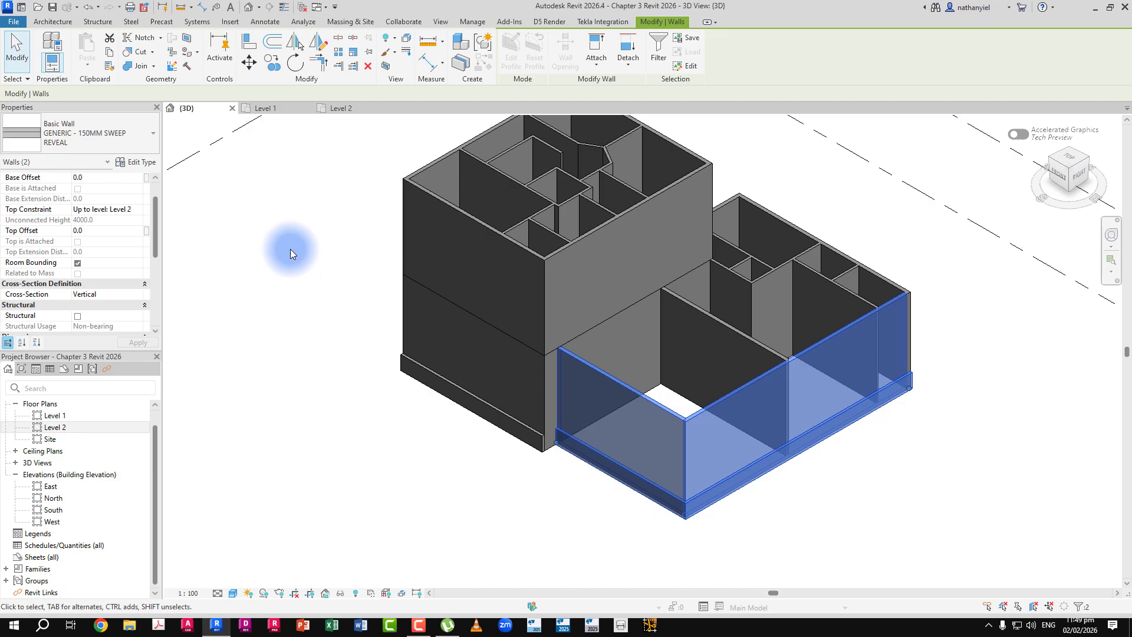
# - In the Level 1 plan, change the three outer walls around the dining and family rooms, excluding the garage-side wall, to GENERIC - 150MM SWEEP REVEAL
pyautogui.click(285, 111)
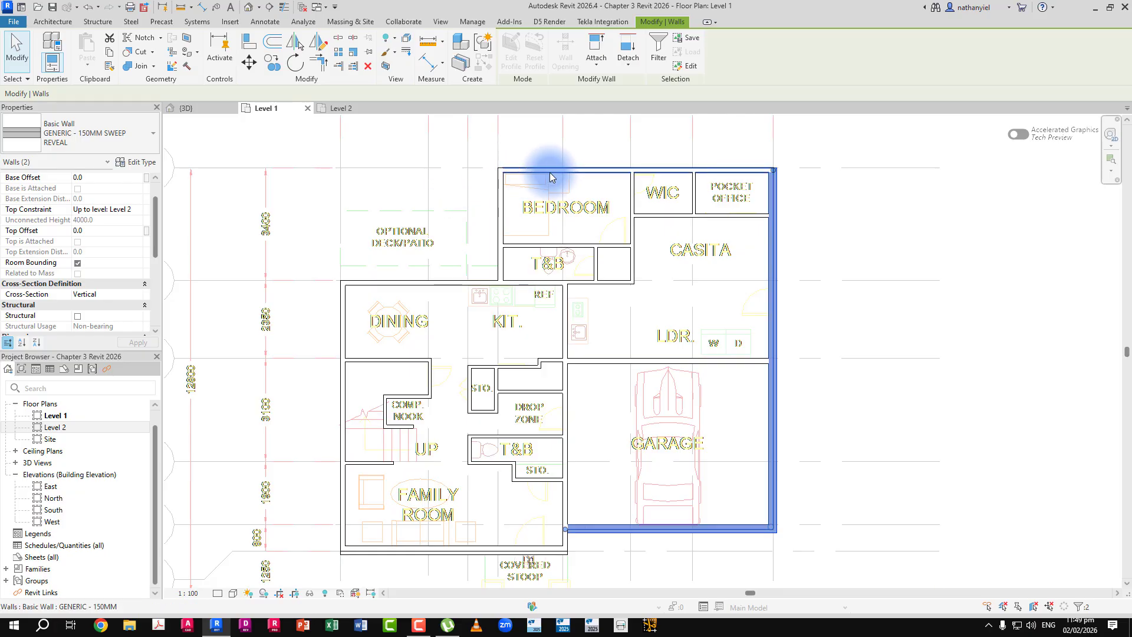
pyautogui.click(536, 150)
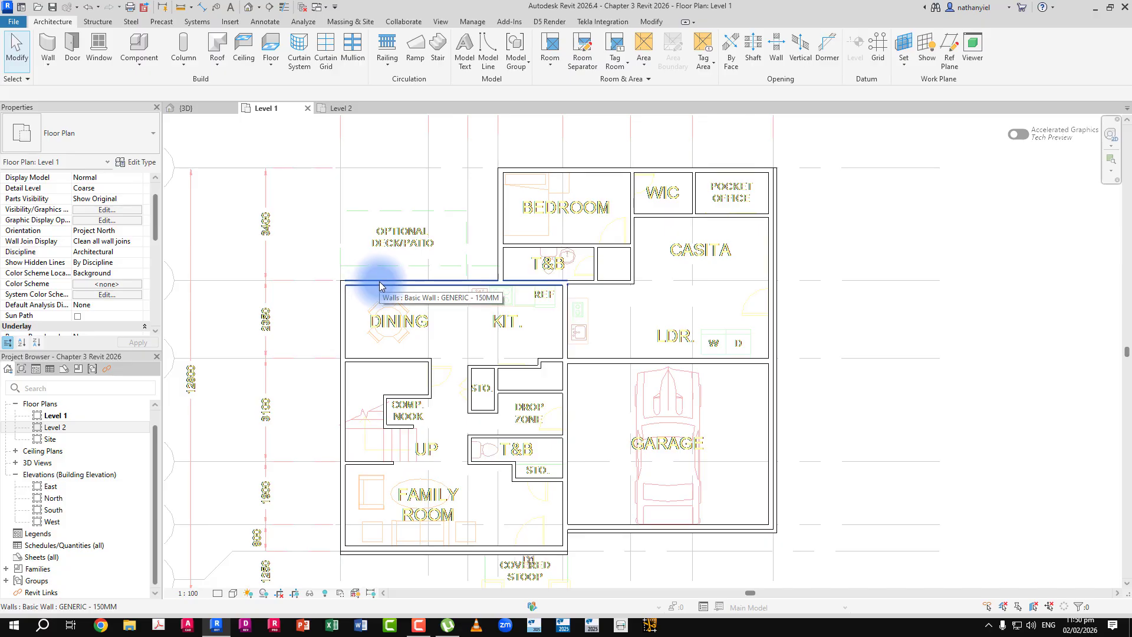
pyautogui.press('Tab')
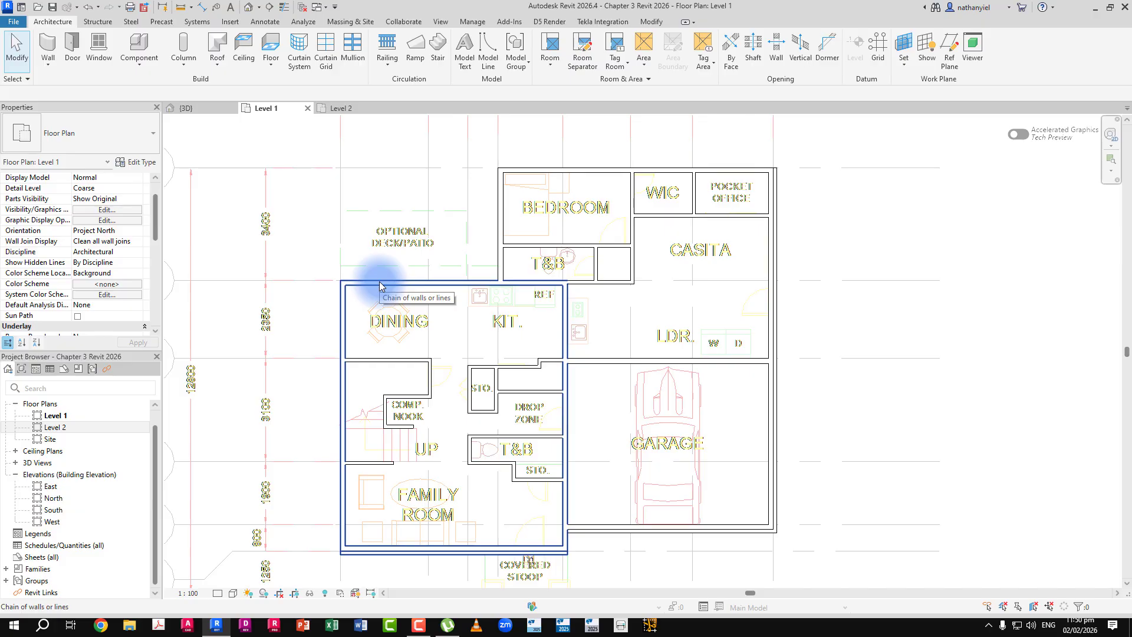
pyautogui.click(379, 281)
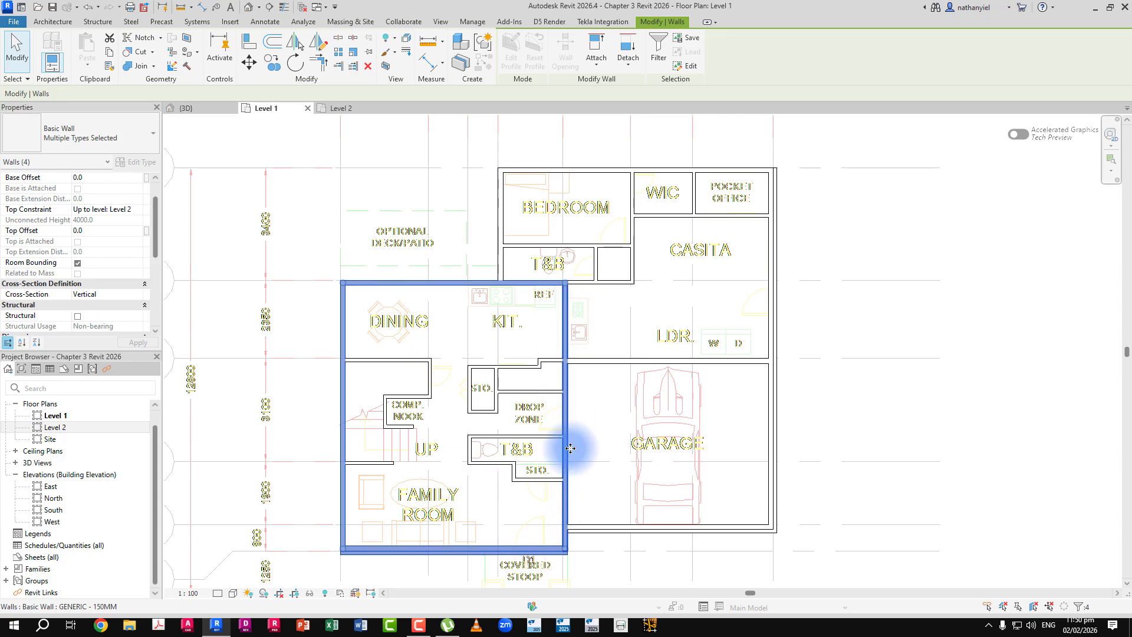
pyautogui.keyDown('shift'); pyautogui.click(570, 383); pyautogui.keyUp('shift')
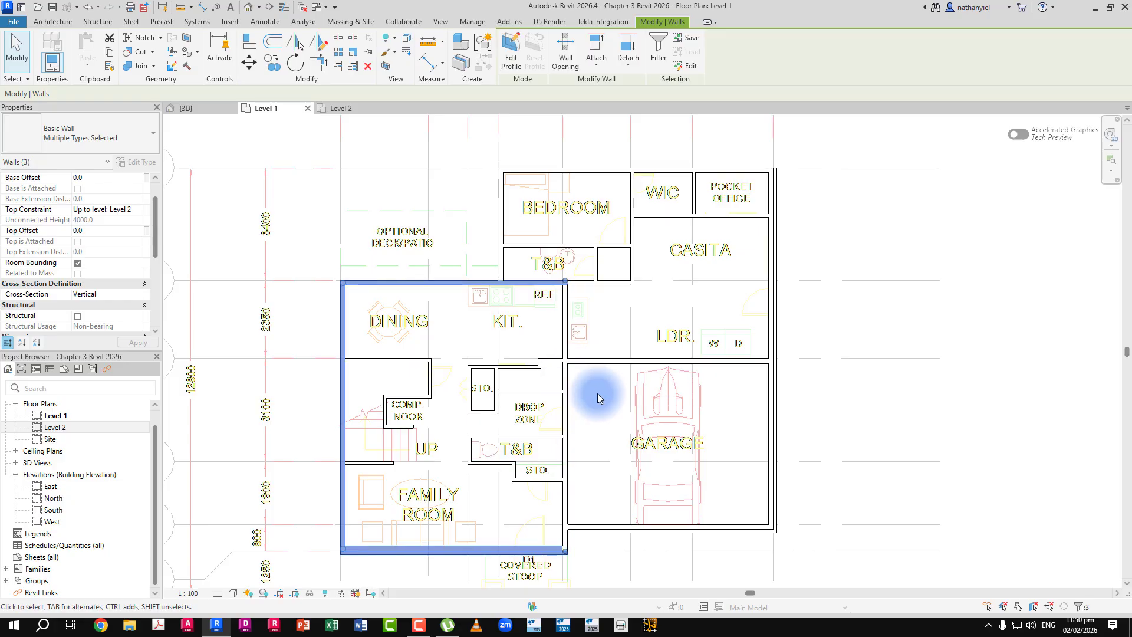
pyautogui.click(97, 139)
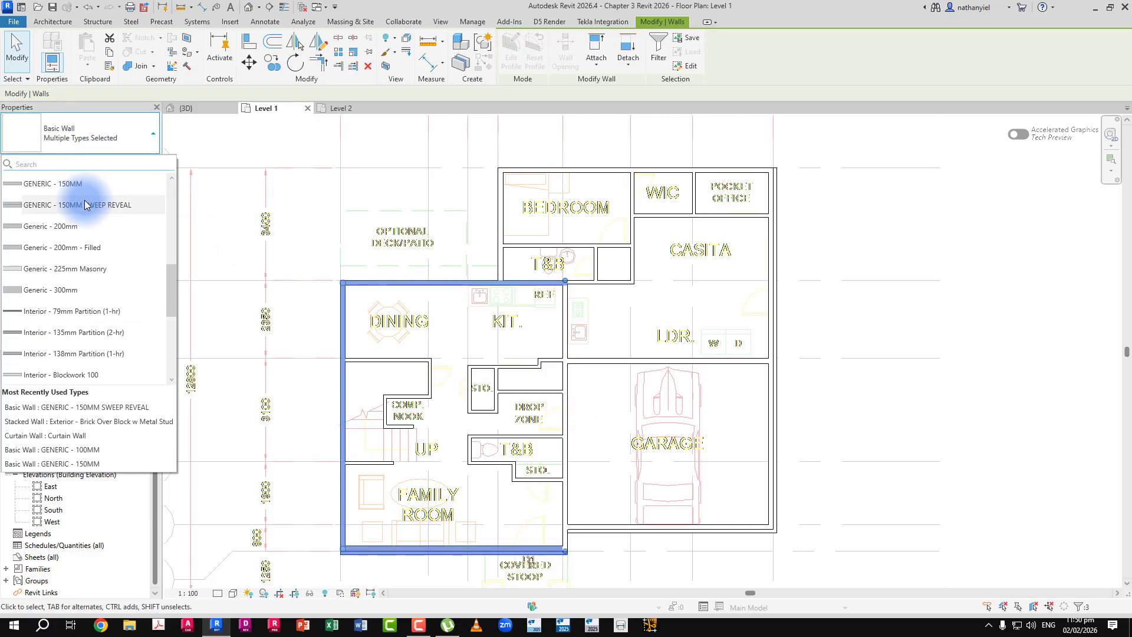
pyautogui.moveTo(83, 205)
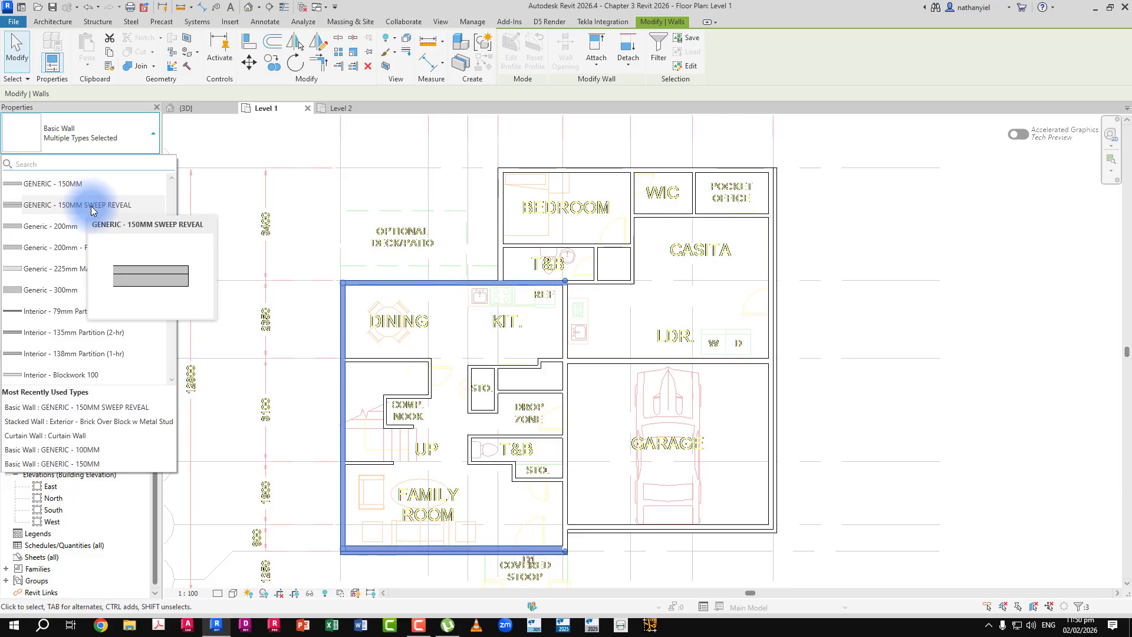
pyautogui.click(92, 205)
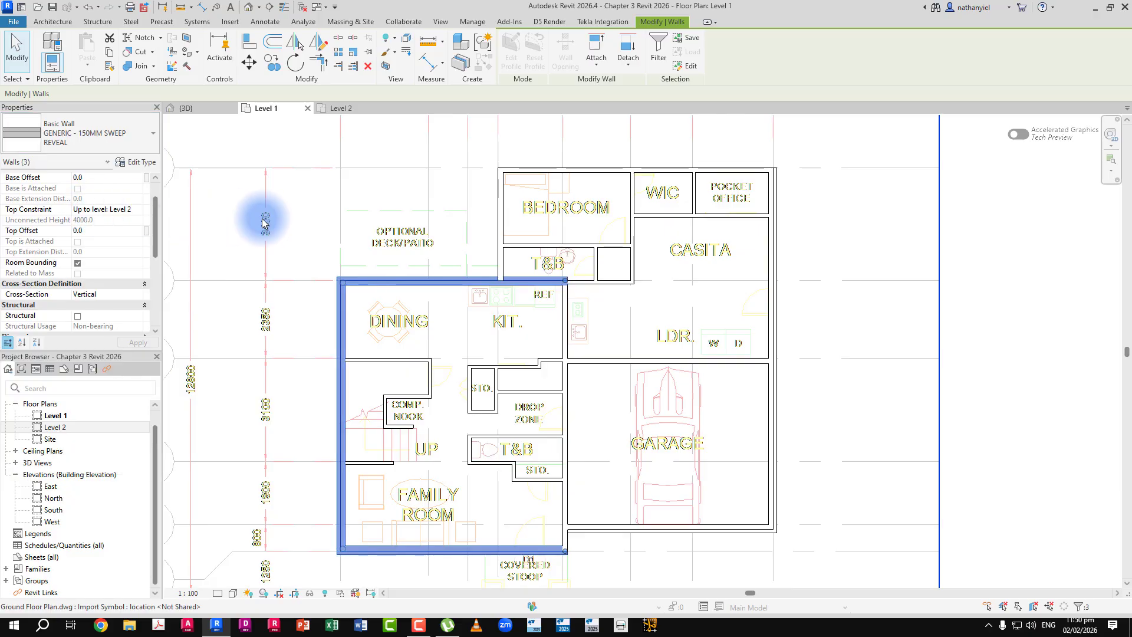
pyautogui.click(440, 194)
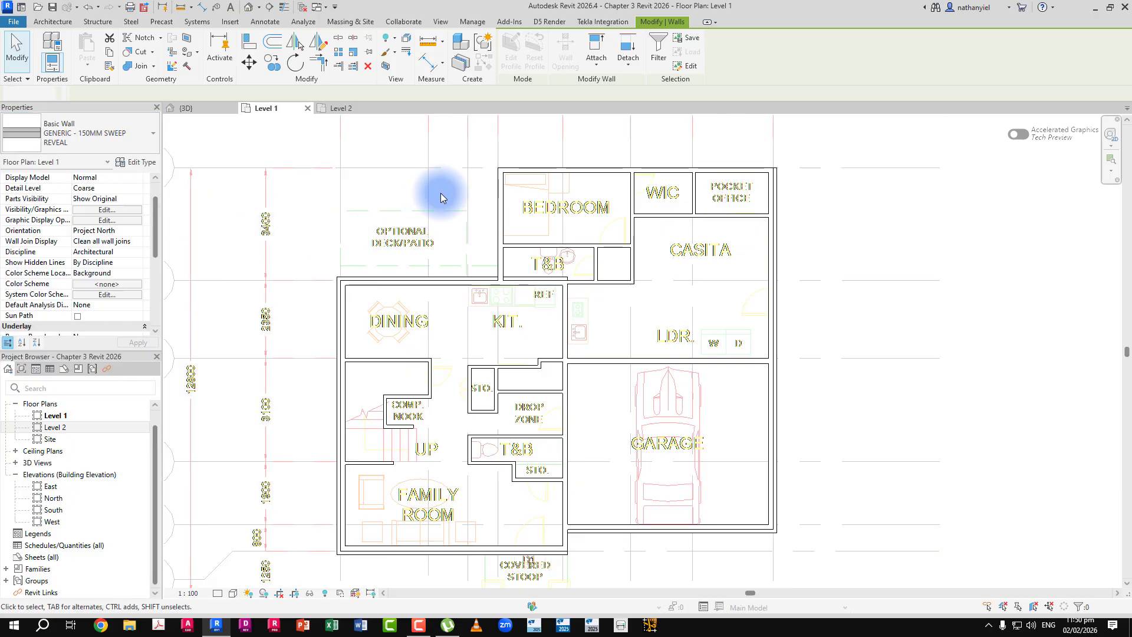
# - Change the exterior wall beside the bedroom and the rear wall behind the bedroom, WIC and pocket office to GENERIC - 150MM SWEEP REVEAL
pyautogui.click(501, 204)
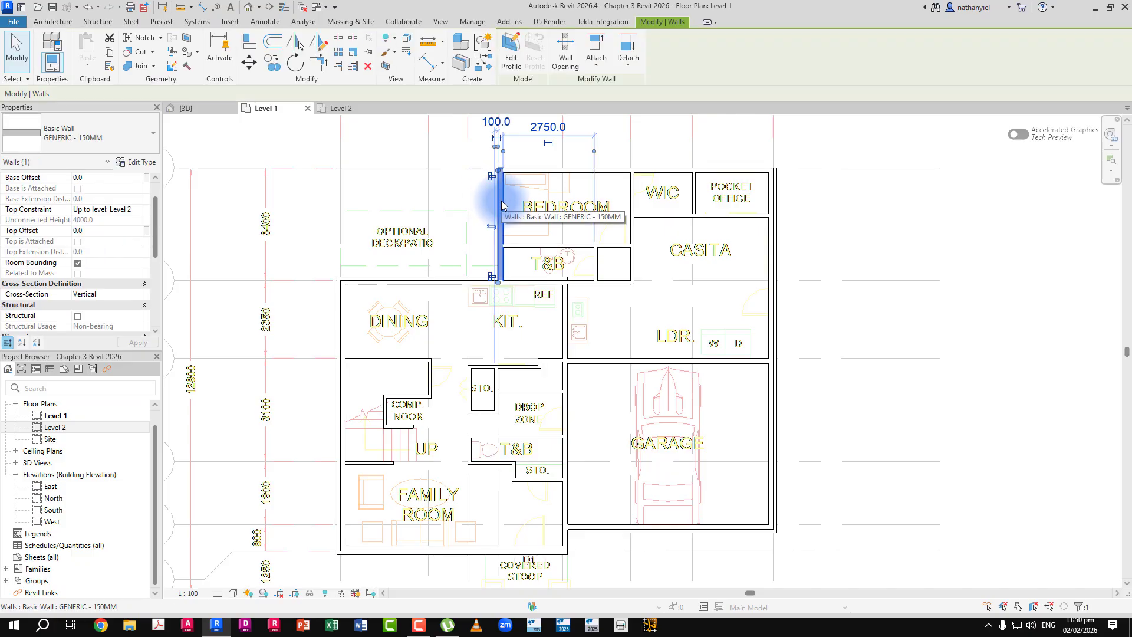
pyautogui.keyDown('ctrl'); pyautogui.click(530, 170); pyautogui.keyUp('ctrl')
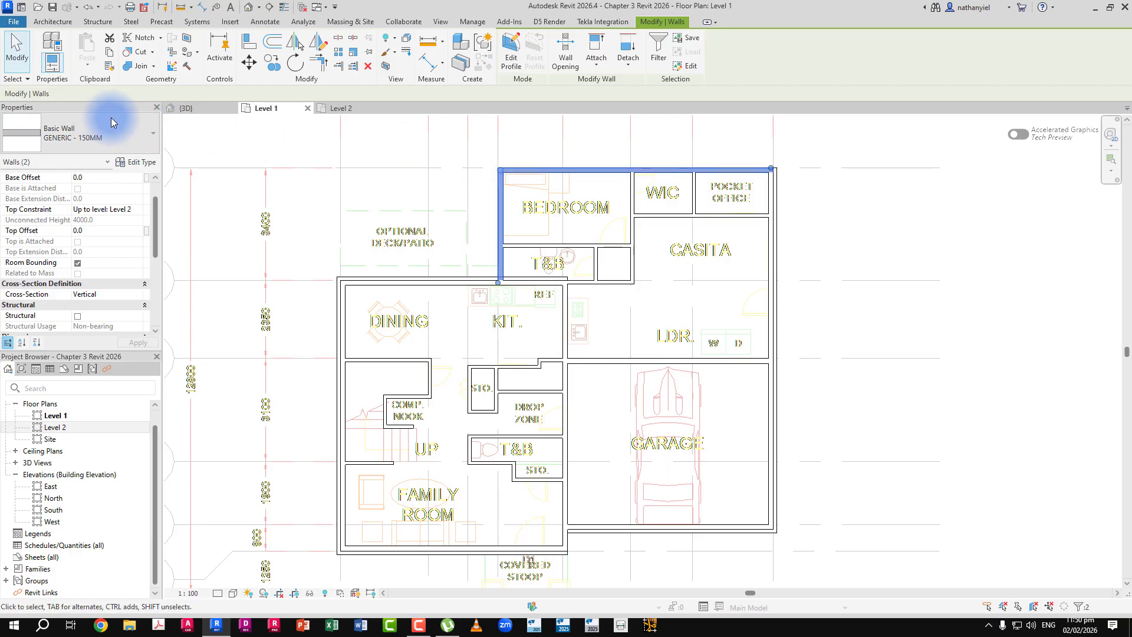
pyautogui.click(88, 138)
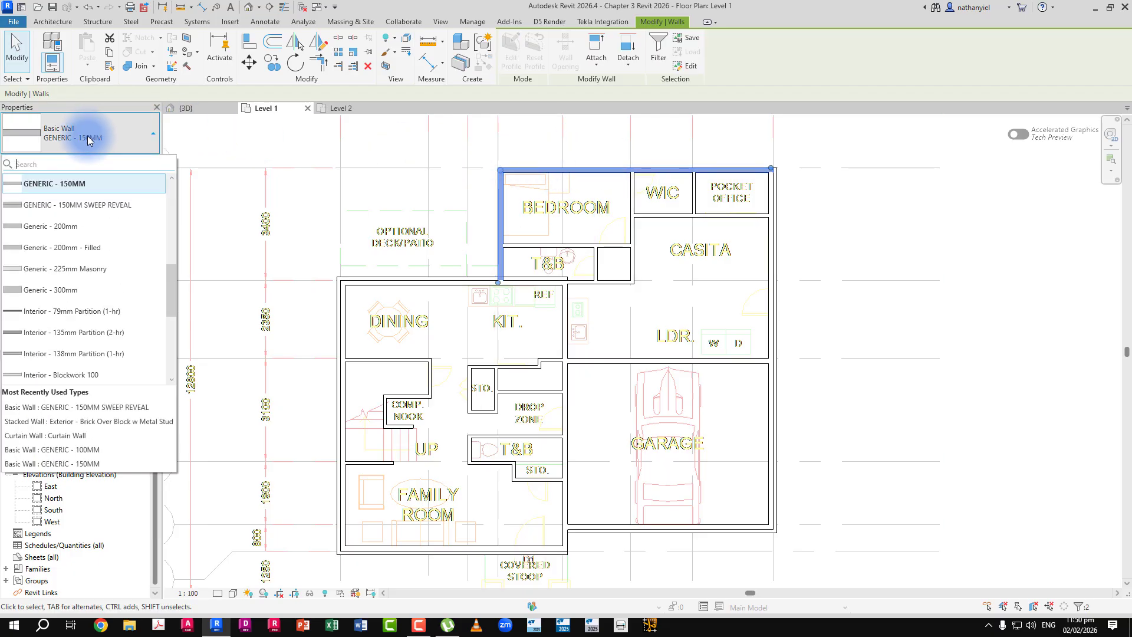
pyautogui.click(86, 207)
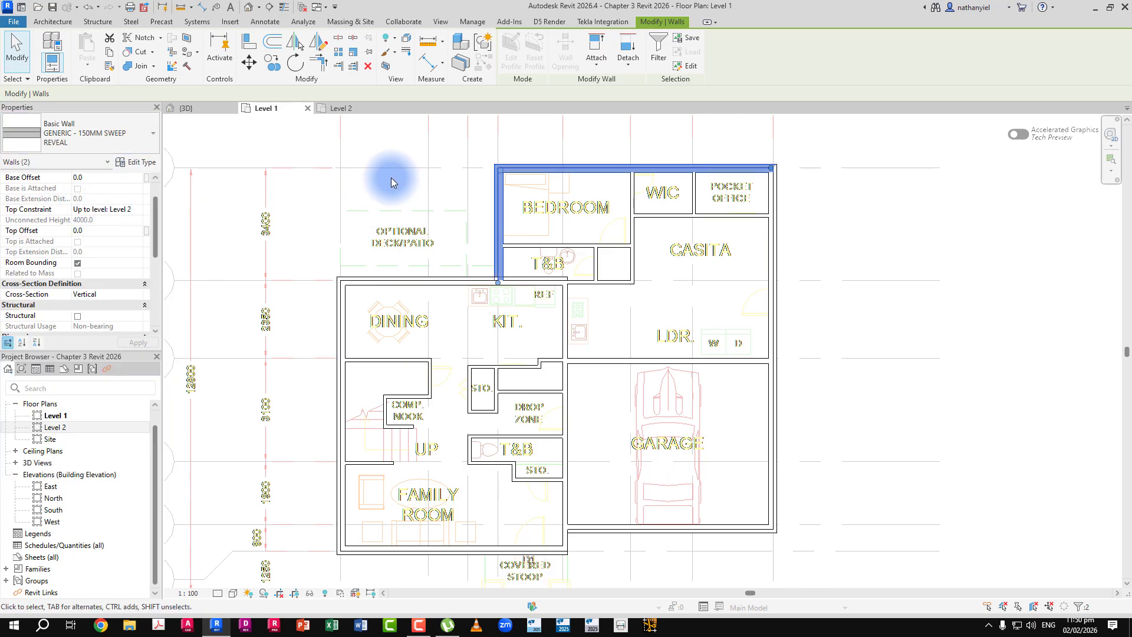
pyautogui.click(388, 158)
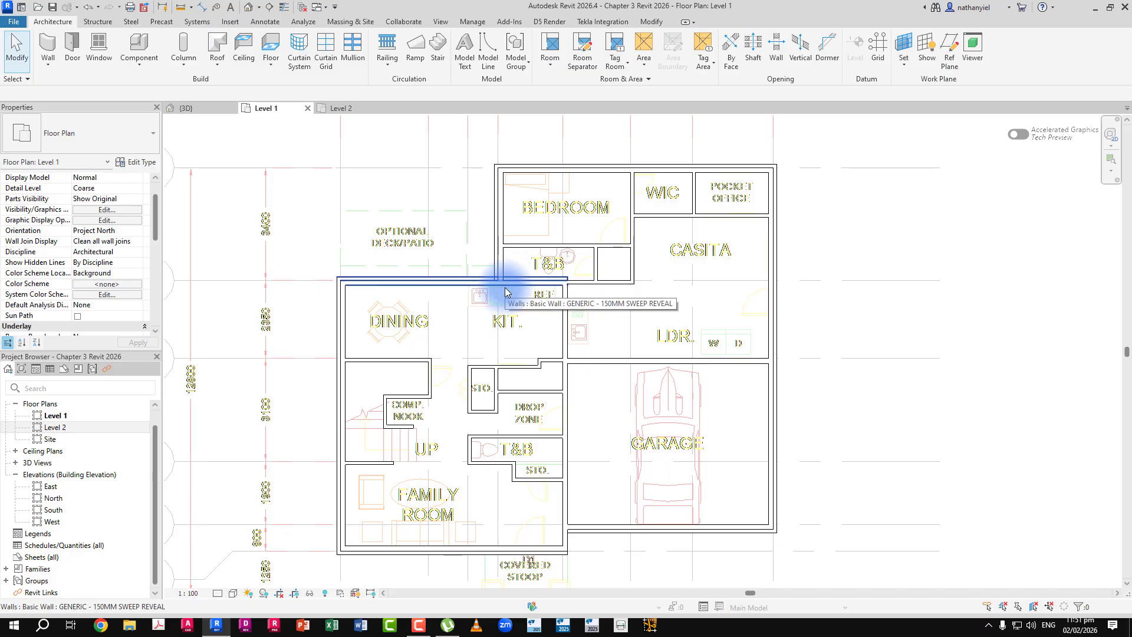
# - Examine the outer walls and the wall shared with the garage in the Level 1 plan, and the upper-storey wall above it in 3D
pyautogui.scroll(4, 505, 291)
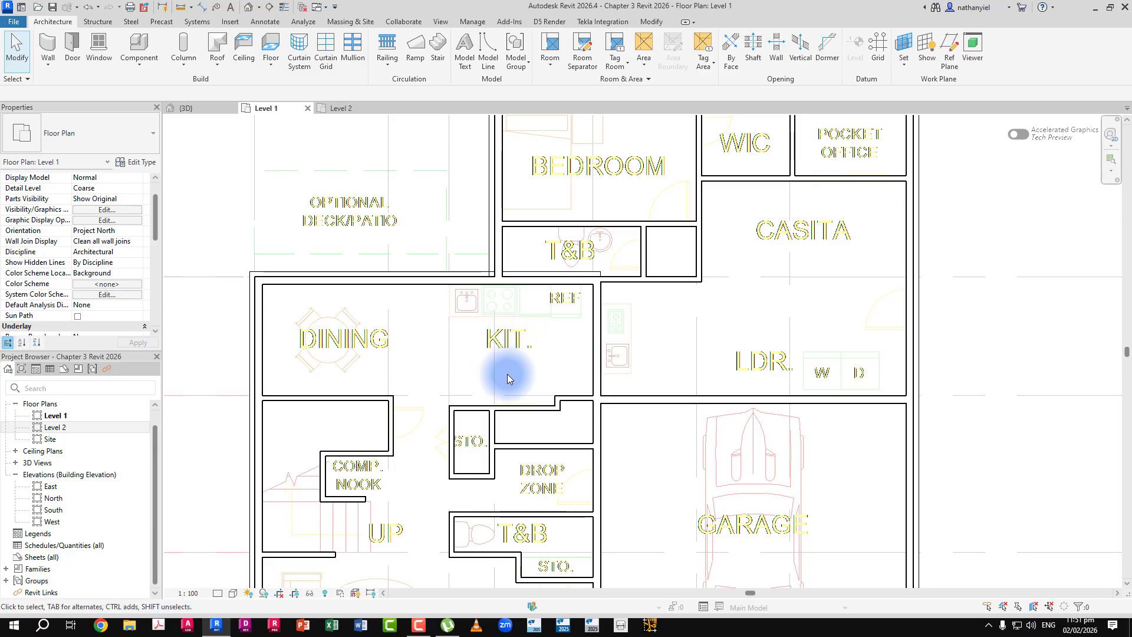
pyautogui.moveTo(505, 384); pyautogui.dragTo(505, 171, button='middle')
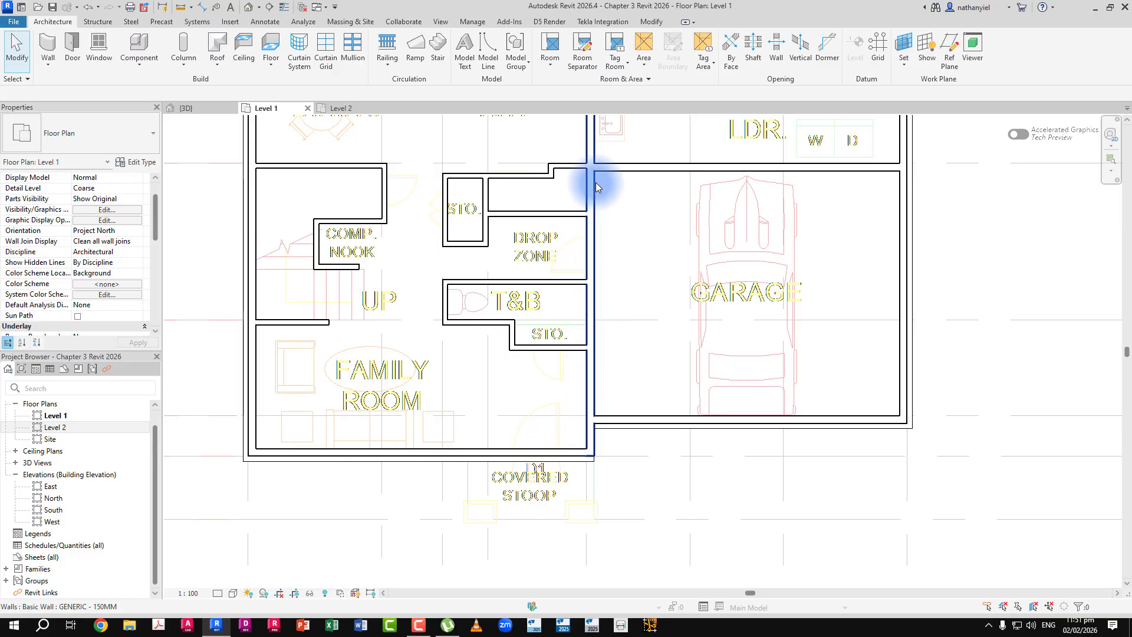
pyautogui.moveTo(595, 210); pyautogui.dragTo(579, 269, button='middle')
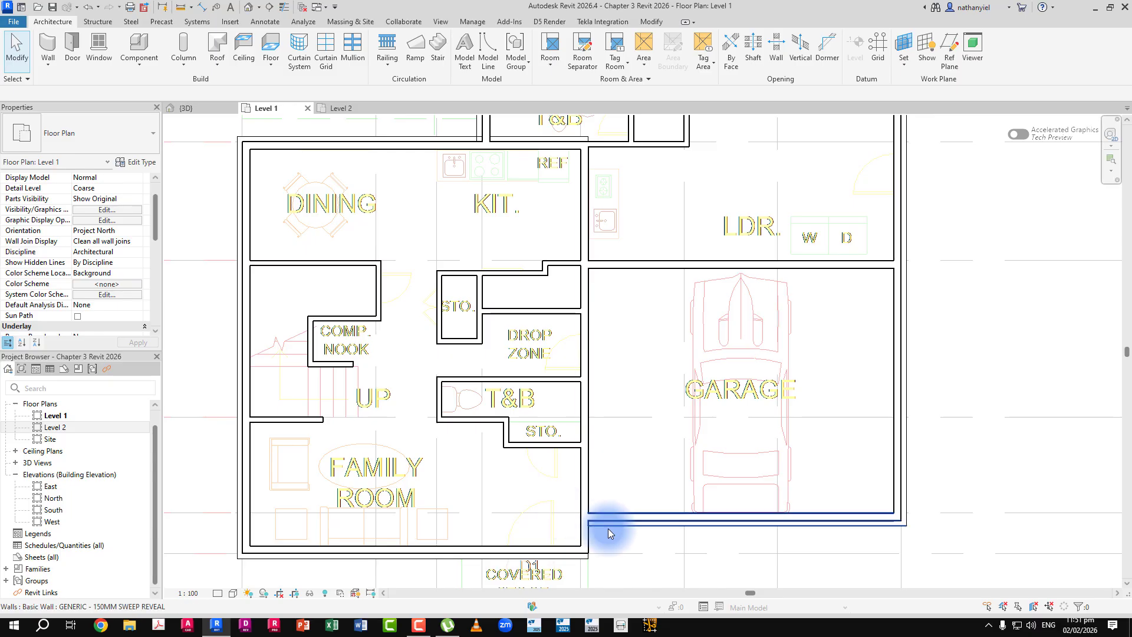
pyautogui.moveTo(621, 540); pyautogui.dragTo(616, 498, button='middle')
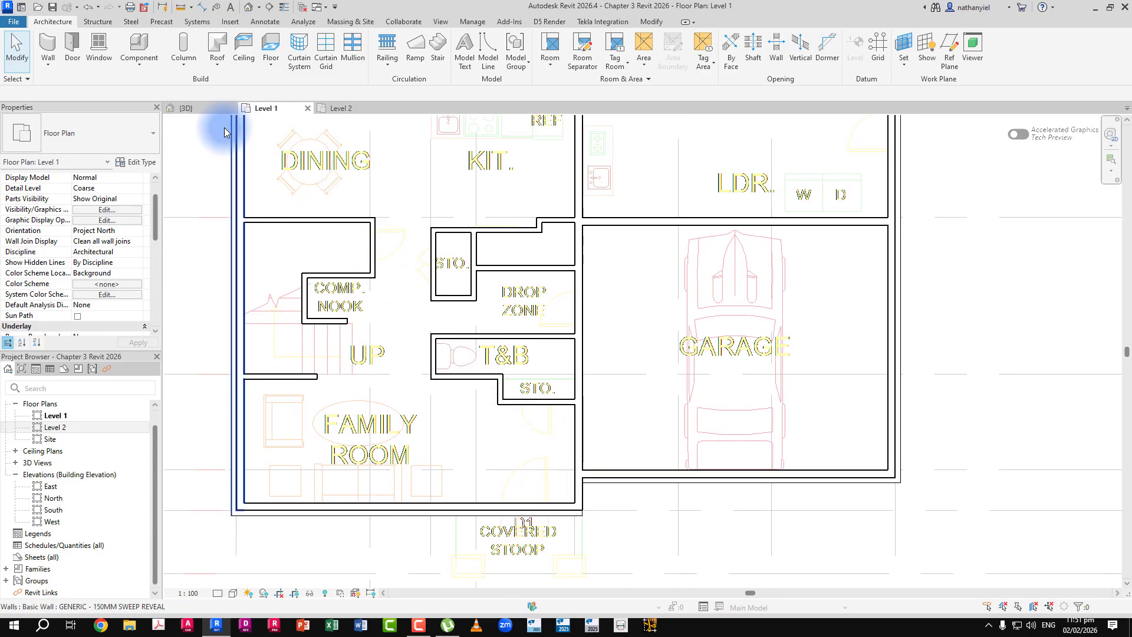
pyautogui.click(196, 110)
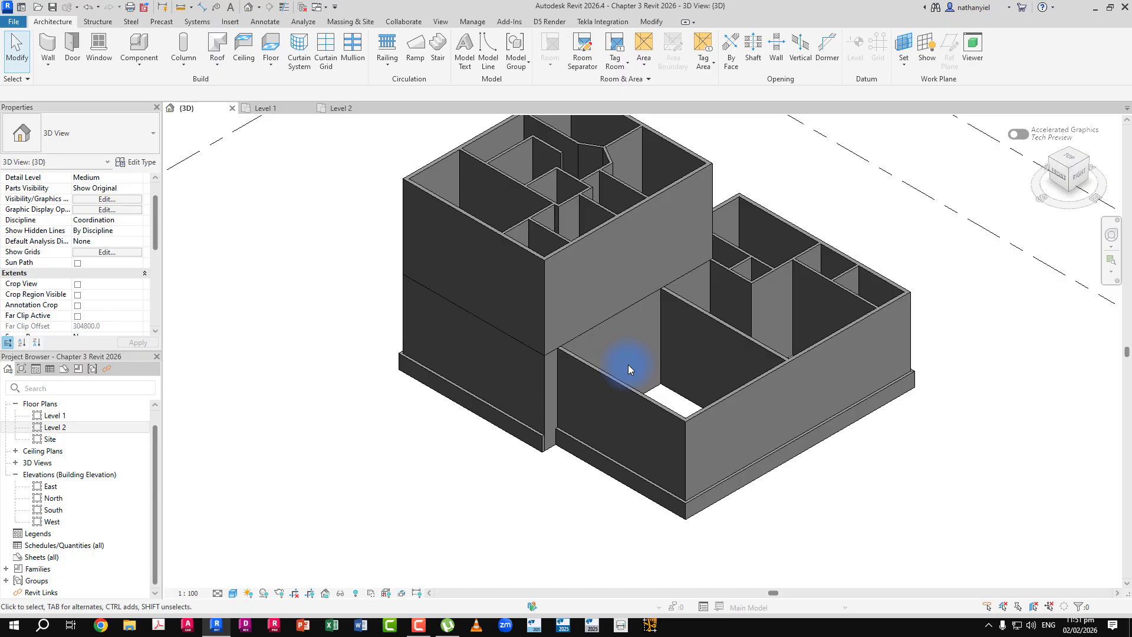
pyautogui.click(646, 296)
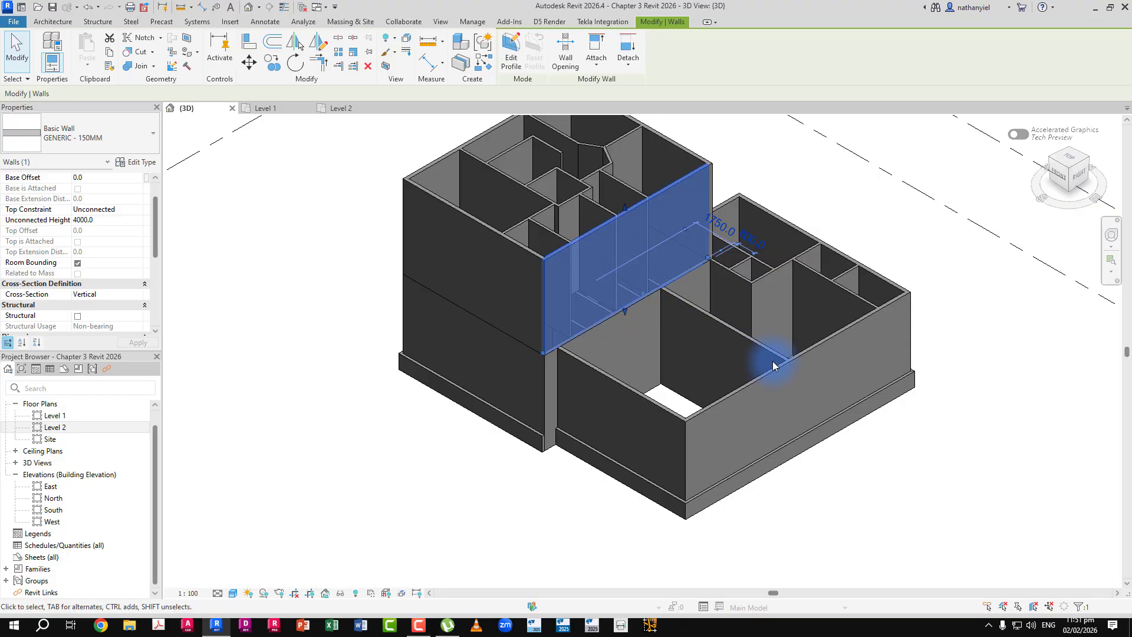
pyautogui.keyDown('shift'); pyautogui.moveTo(774, 366); pyautogui.dragTo(682, 316, button='middle'); pyautogui.keyUp('shift')
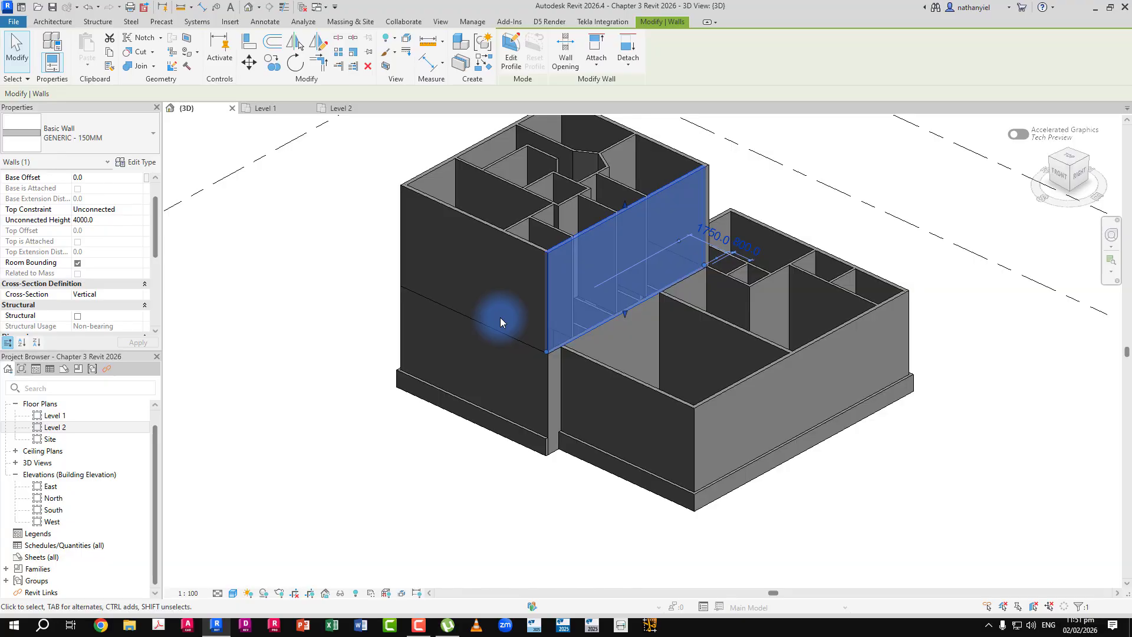
pyautogui.press('Escape')
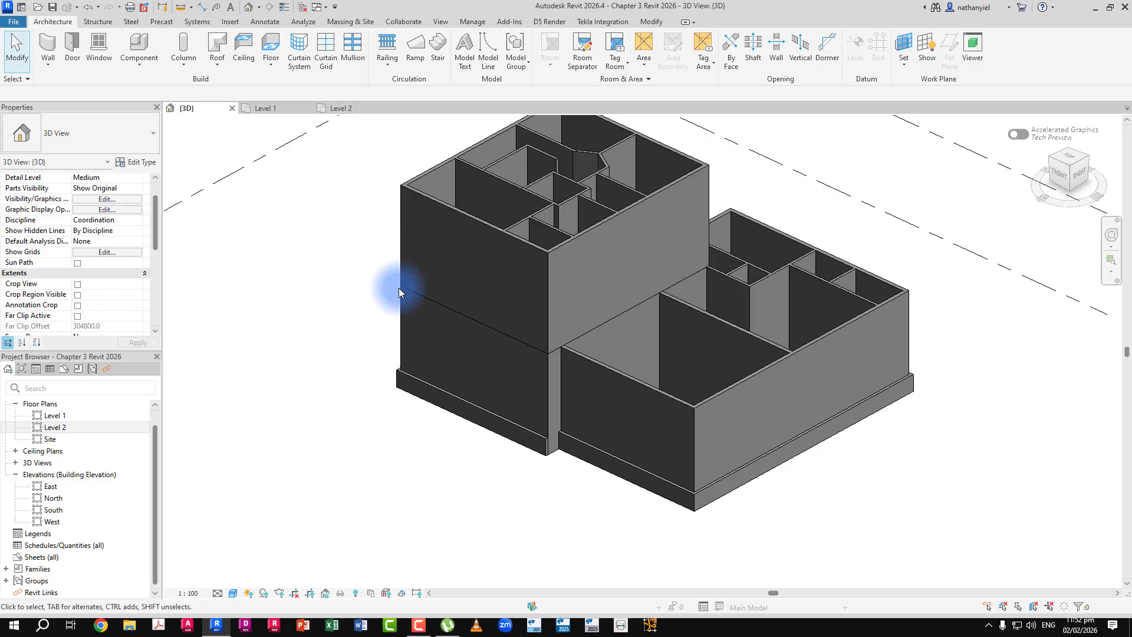
# - Edit the structure of the ground-floor front wall's type, adding and applying a reveal with the Default profile
pyautogui.click(481, 407)
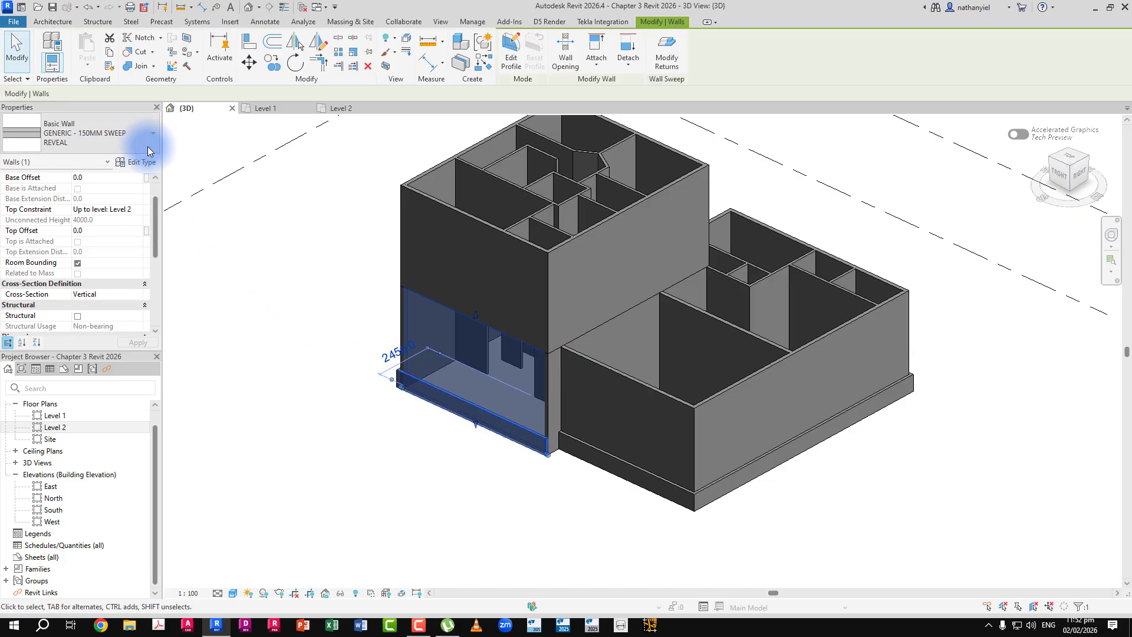
pyautogui.click(134, 162)
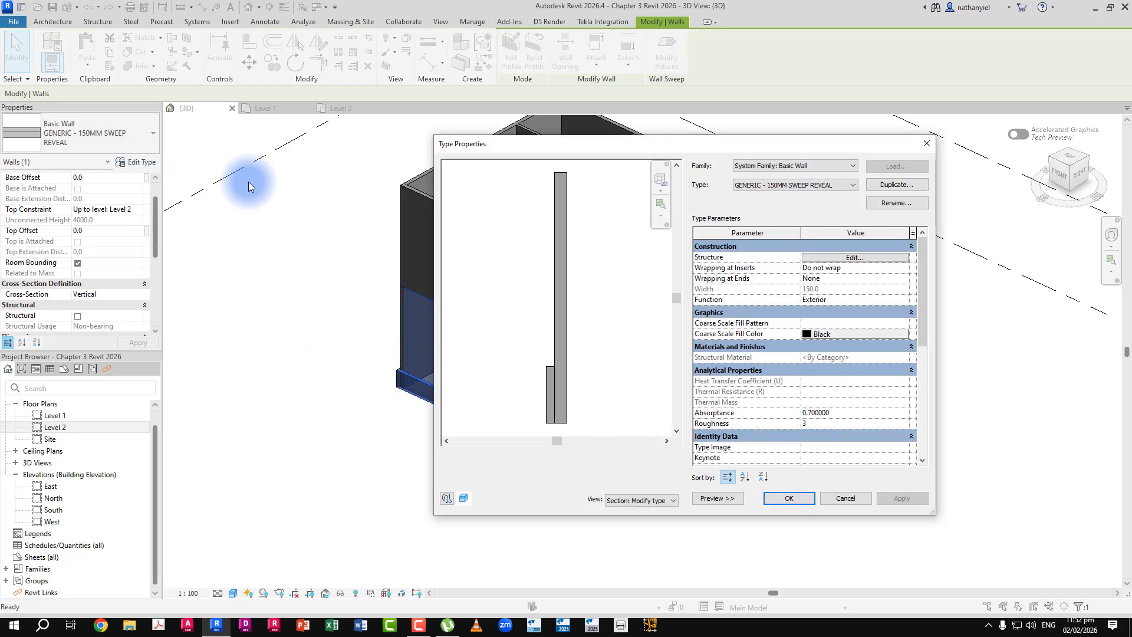
pyautogui.click(827, 256)
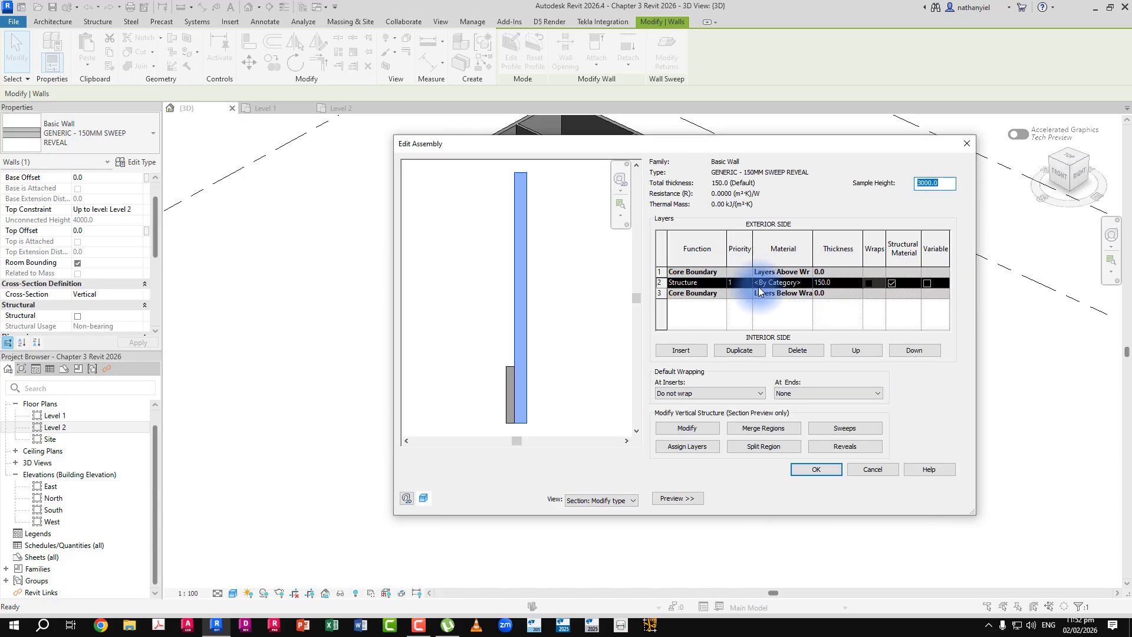
pyautogui.click(843, 447)
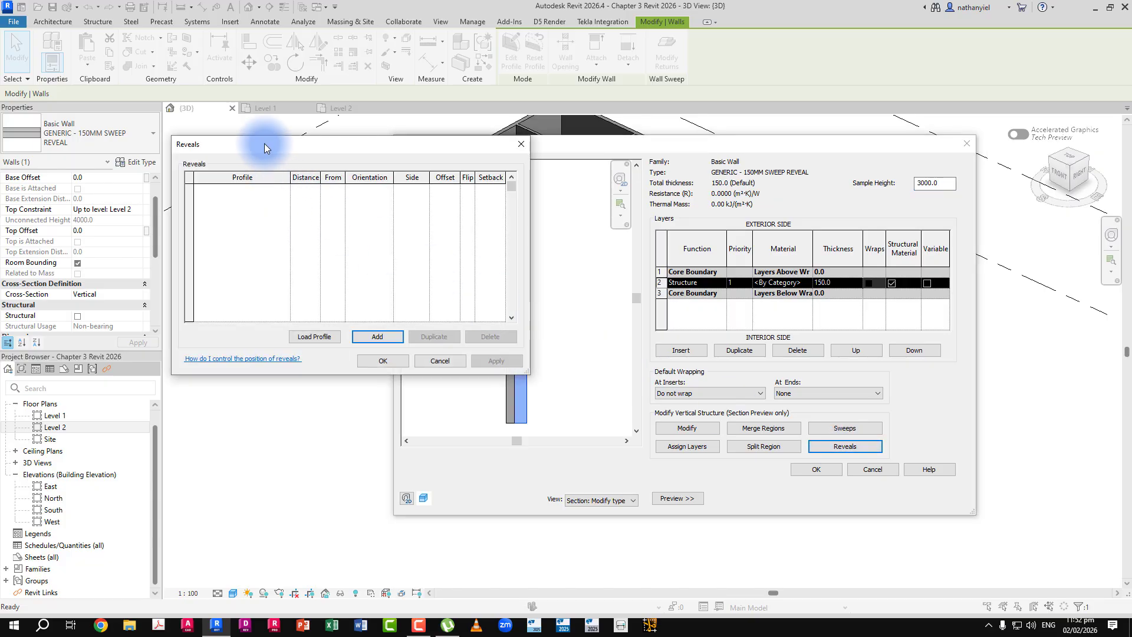
pyautogui.moveTo(264, 144); pyautogui.dragTo(644, 173)
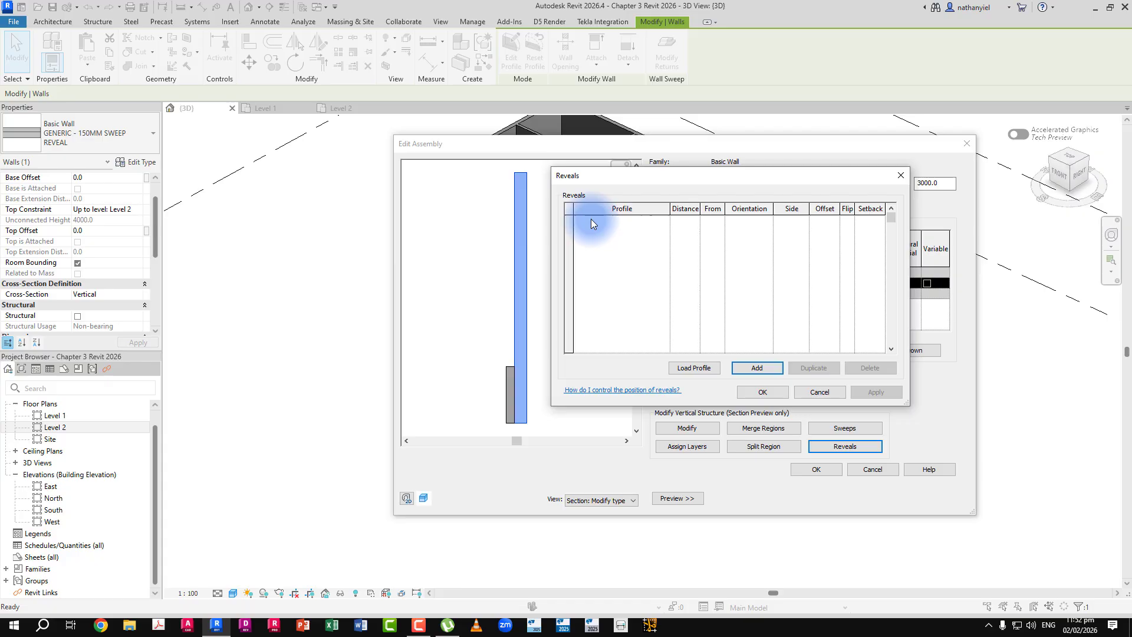
pyautogui.click(757, 369)
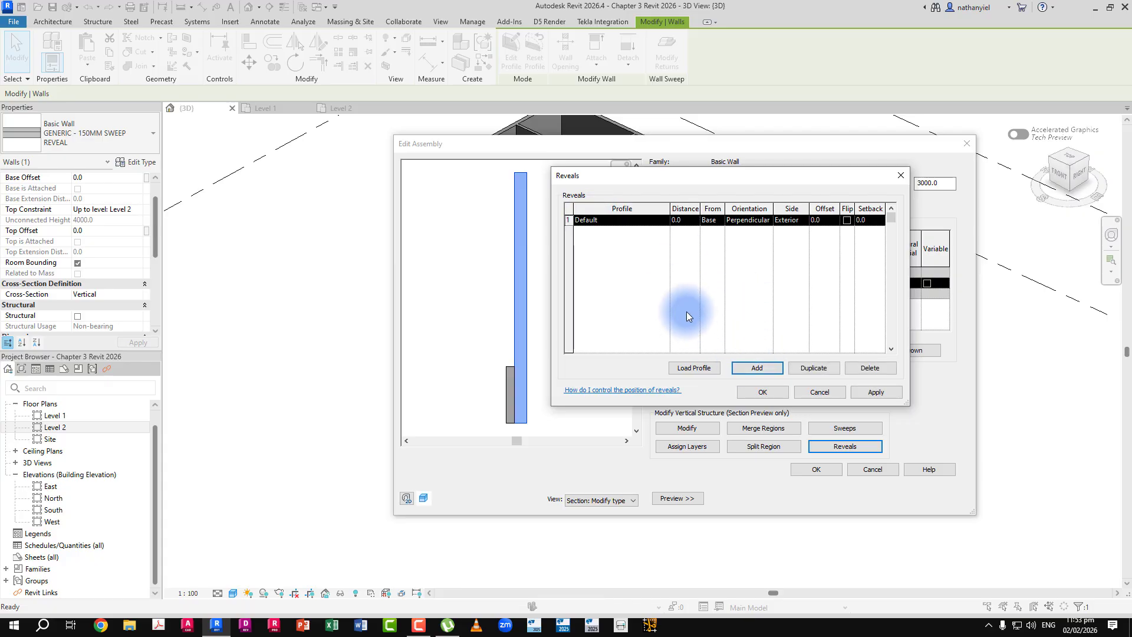
pyautogui.click(879, 392)
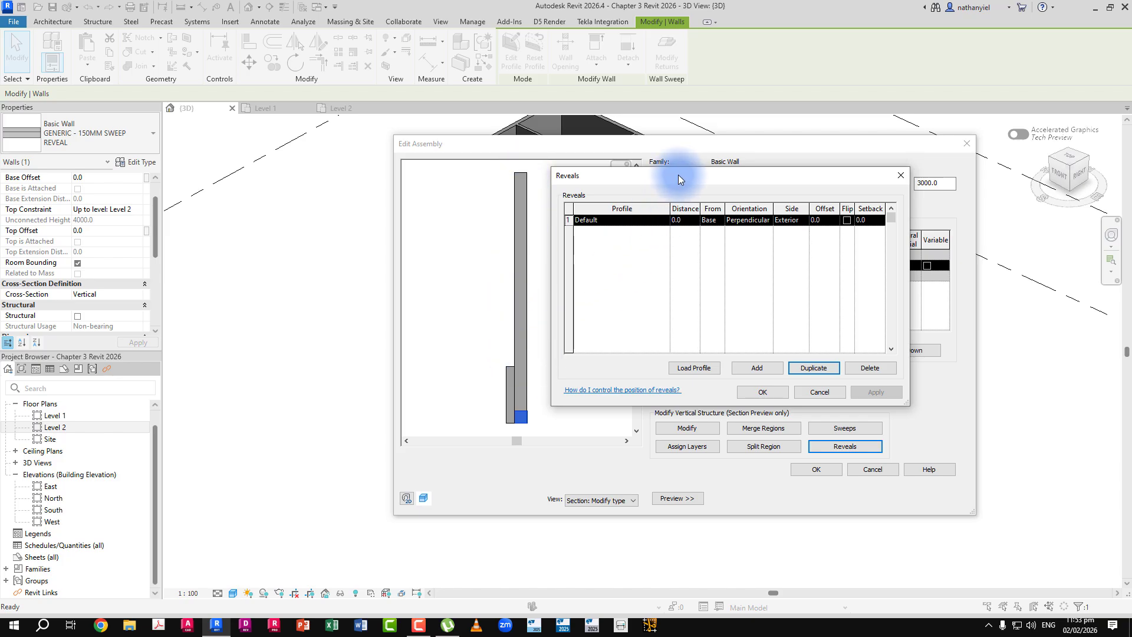
# - Set the reveal's distance from the wall base to 1500 and apply it
pyautogui.moveTo(678, 174); pyautogui.dragTo(690, 213)
pyautogui.doubleClick(932, 186)
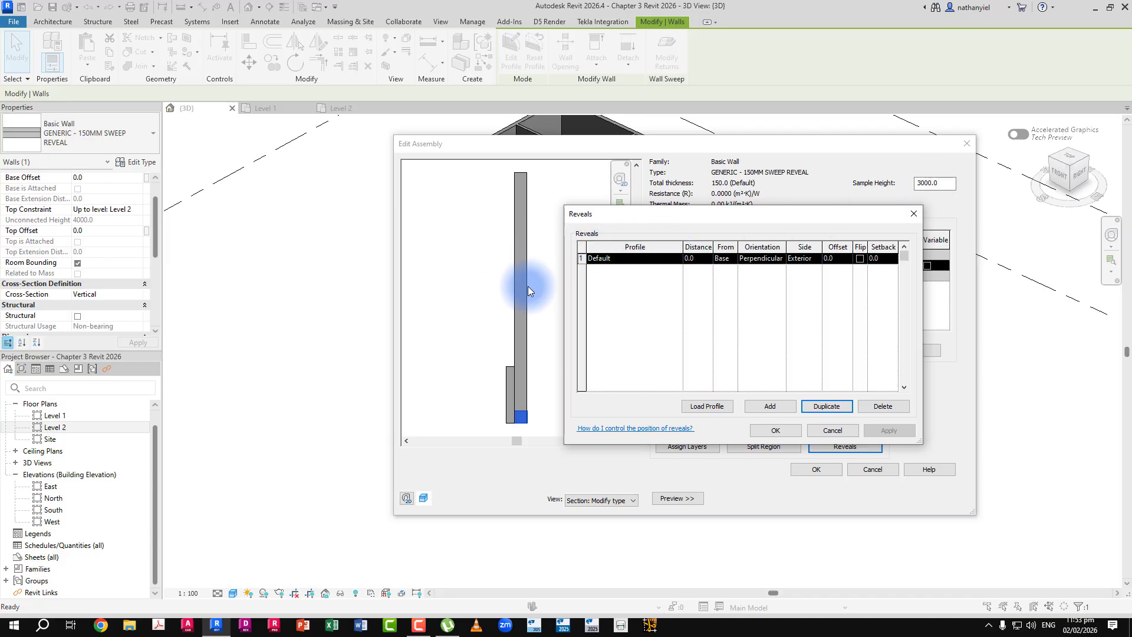
pyautogui.click(698, 261)
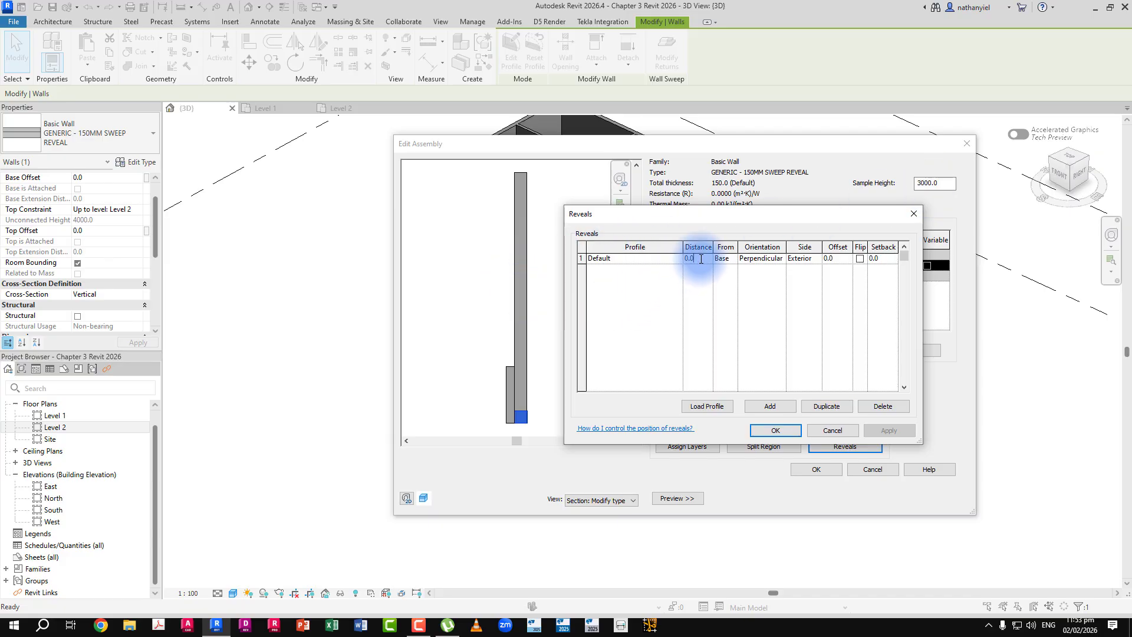
pyautogui.moveTo(700, 259); pyautogui.dragTo(684, 262)
pyautogui.write('1500')
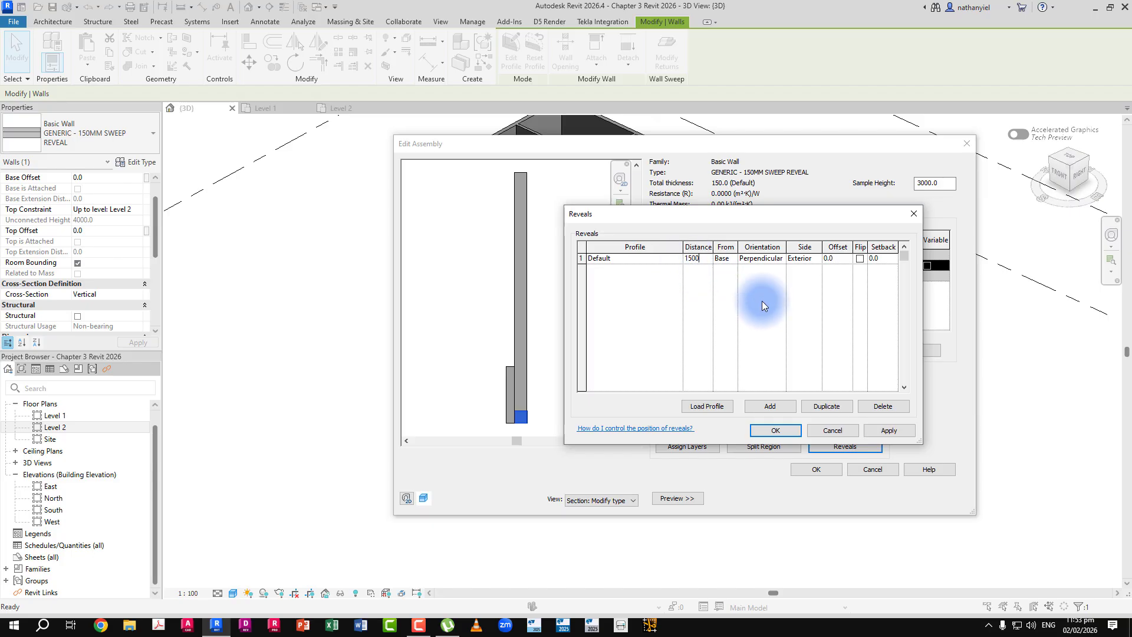
pyautogui.click(891, 431)
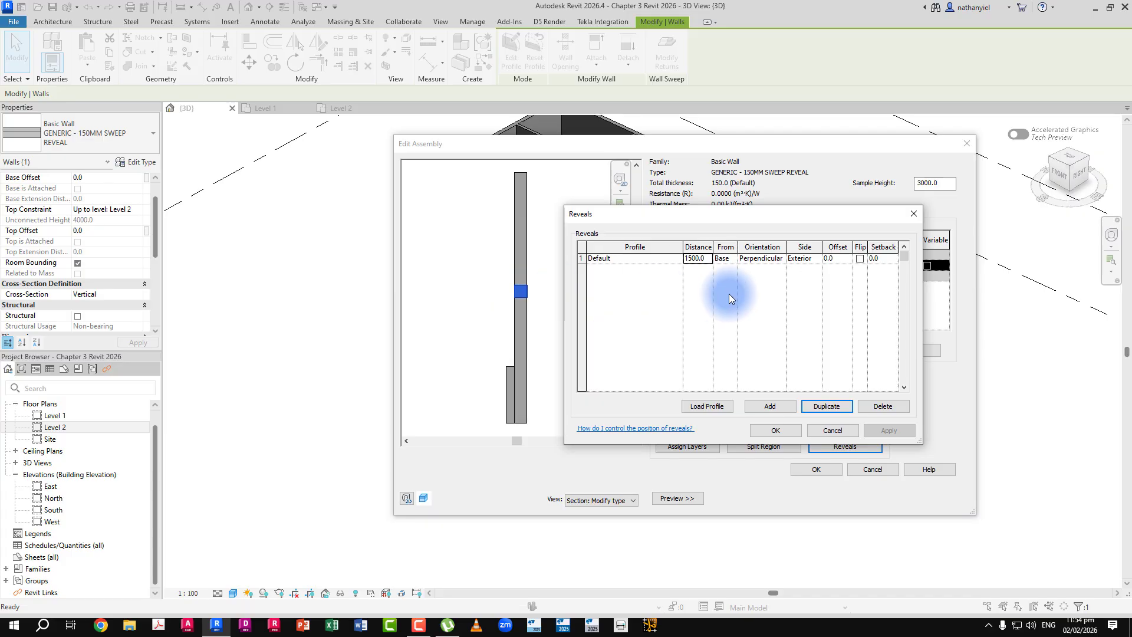
# - Set the reveal's profile to M_Reveal-Brick Course : 1 Brick and apply it
pyautogui.click(836, 260)
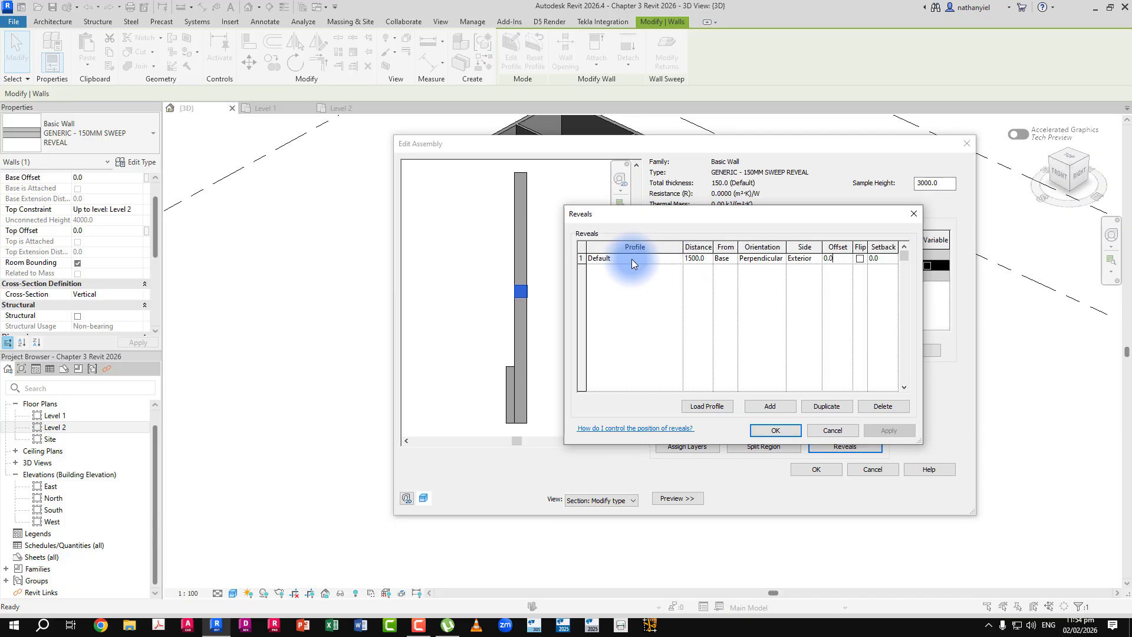
pyautogui.click(680, 259)
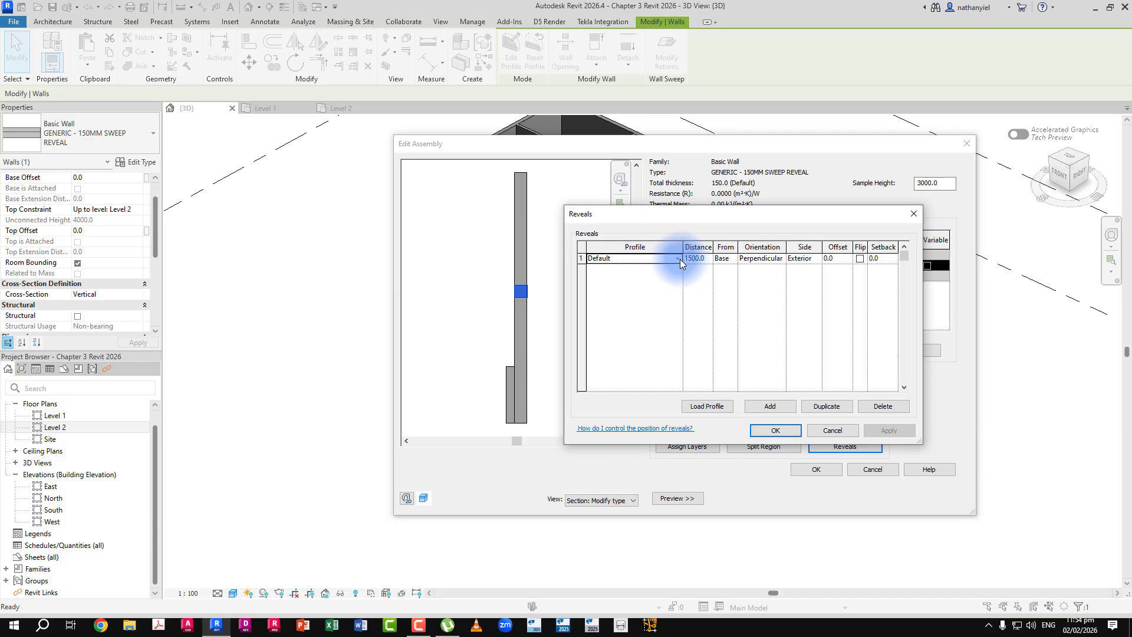
pyautogui.click(678, 258)
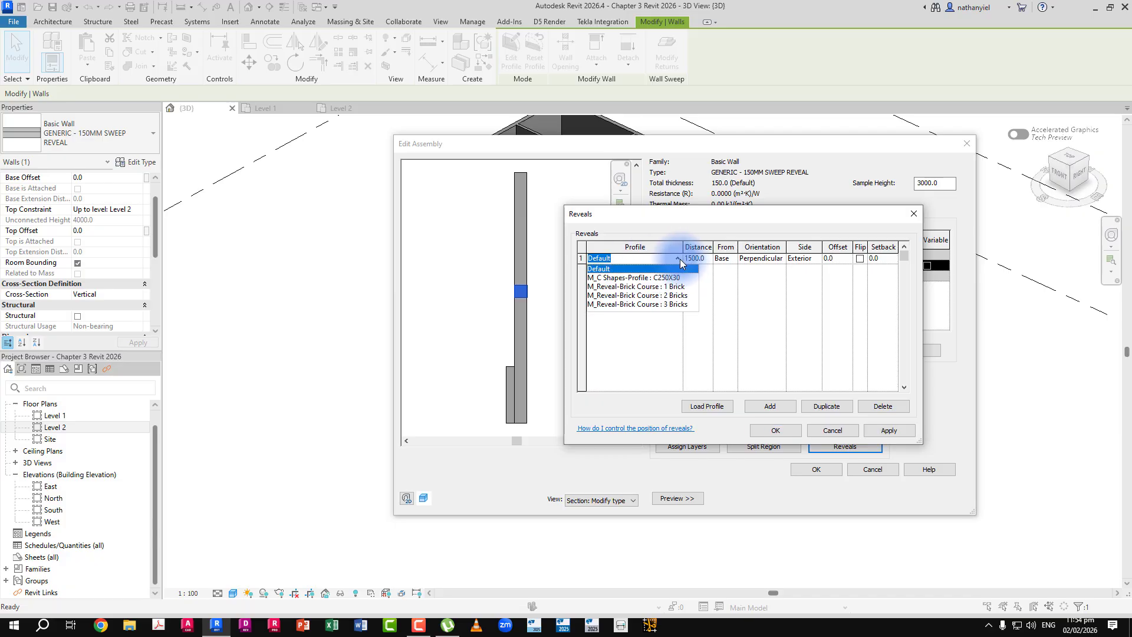
pyautogui.click(626, 288)
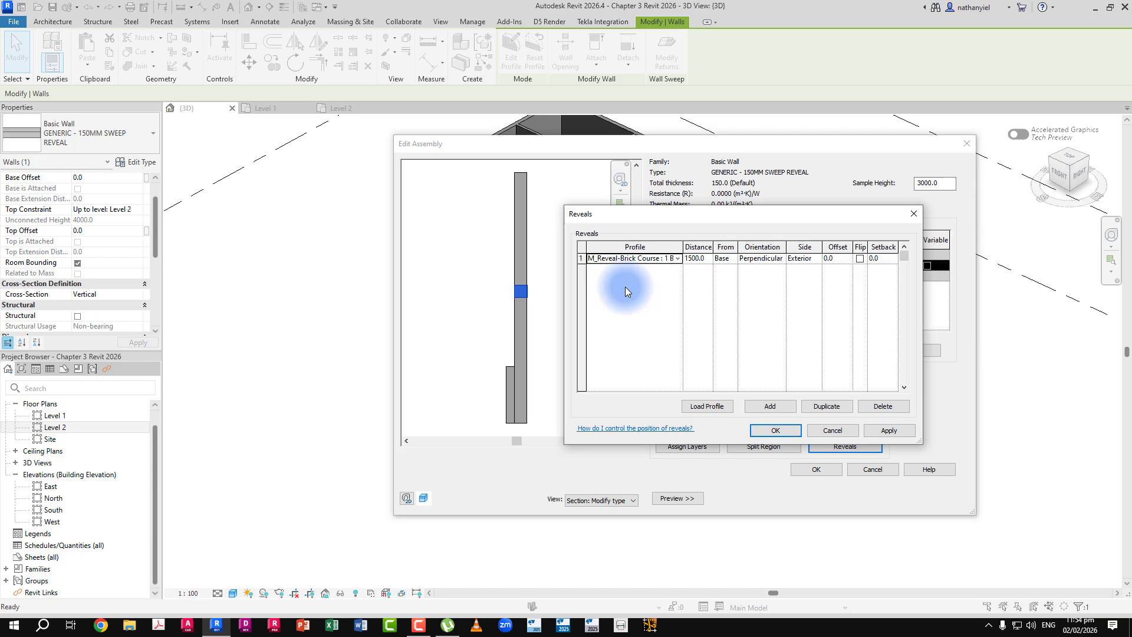
pyautogui.click(893, 430)
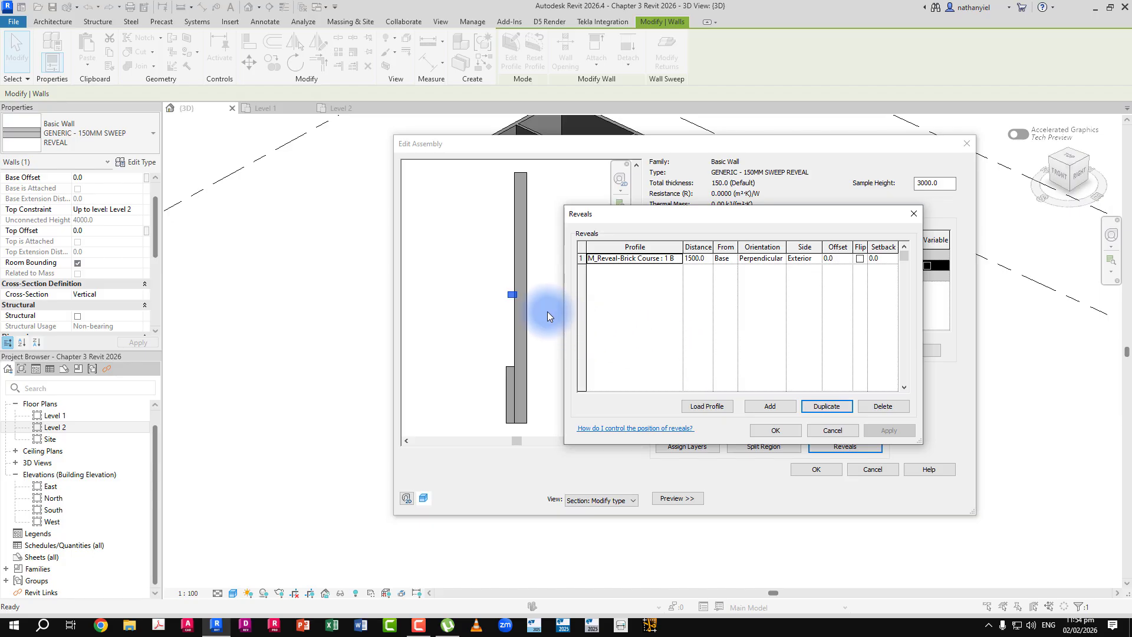
# - Change the reveal's profile to M_Reveal-Brick Course : 2 Bricks and apply it
pyautogui.click(673, 260)
pyautogui.click(676, 259)
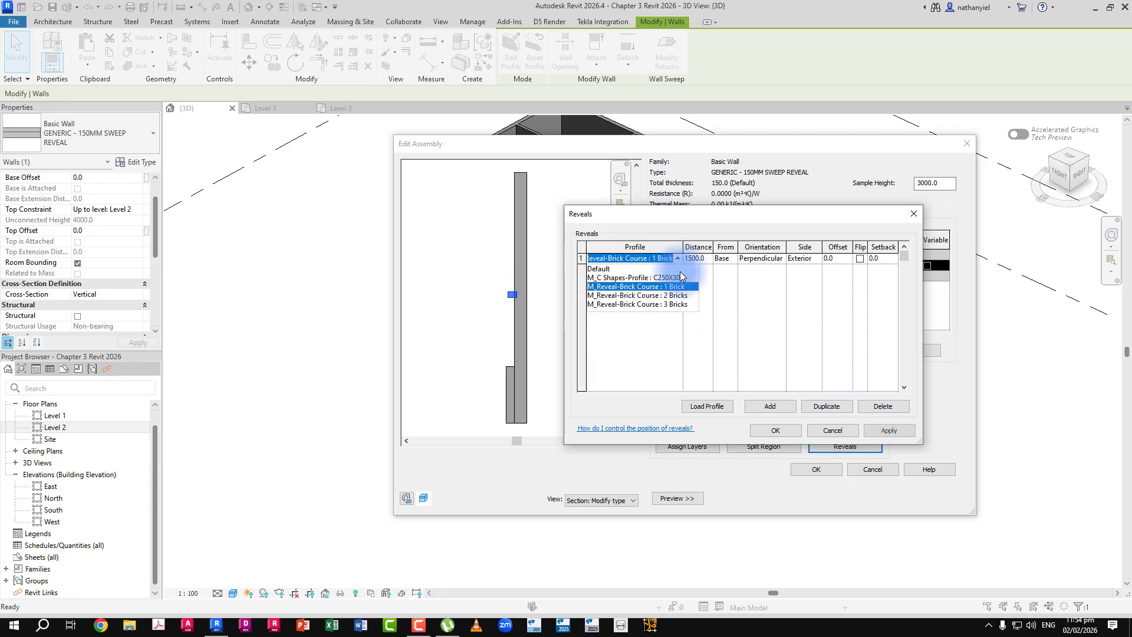
pyautogui.click(673, 295)
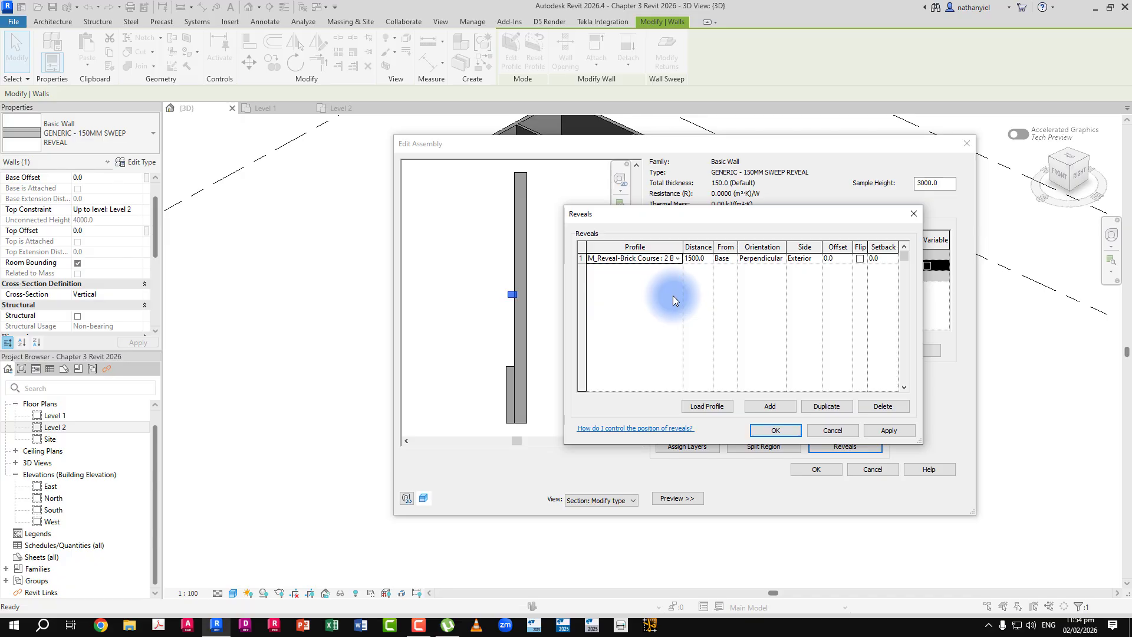
pyautogui.click(890, 431)
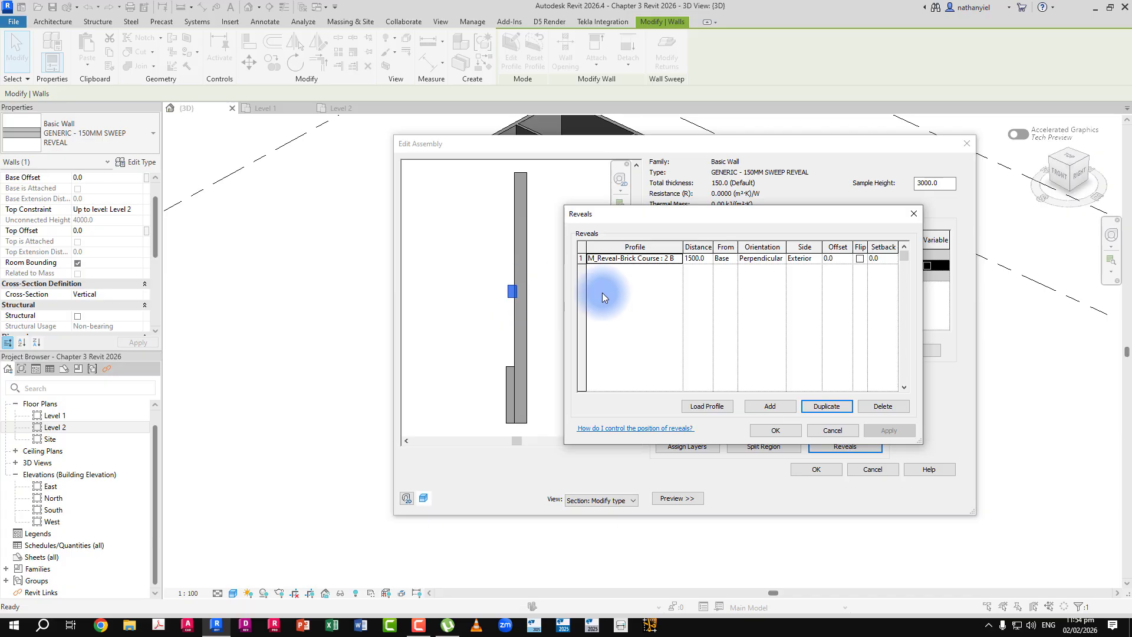
# - Apply a reveal offset of 25 and accept the changes to the wall type's structure and properties
pyautogui.click(839, 259)
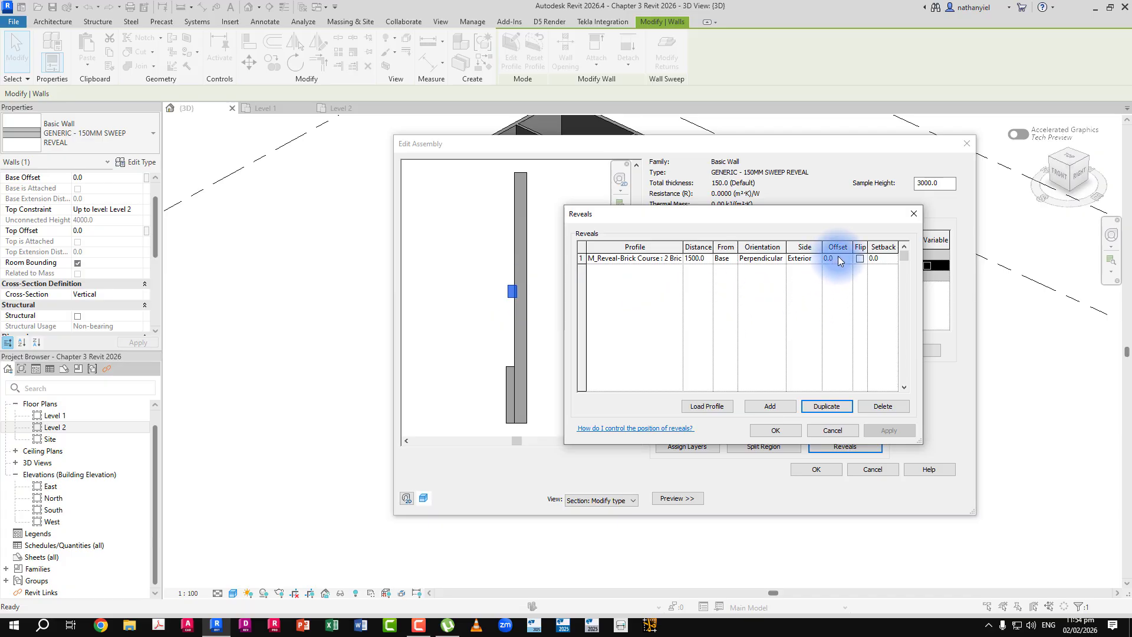
pyautogui.click(812, 261)
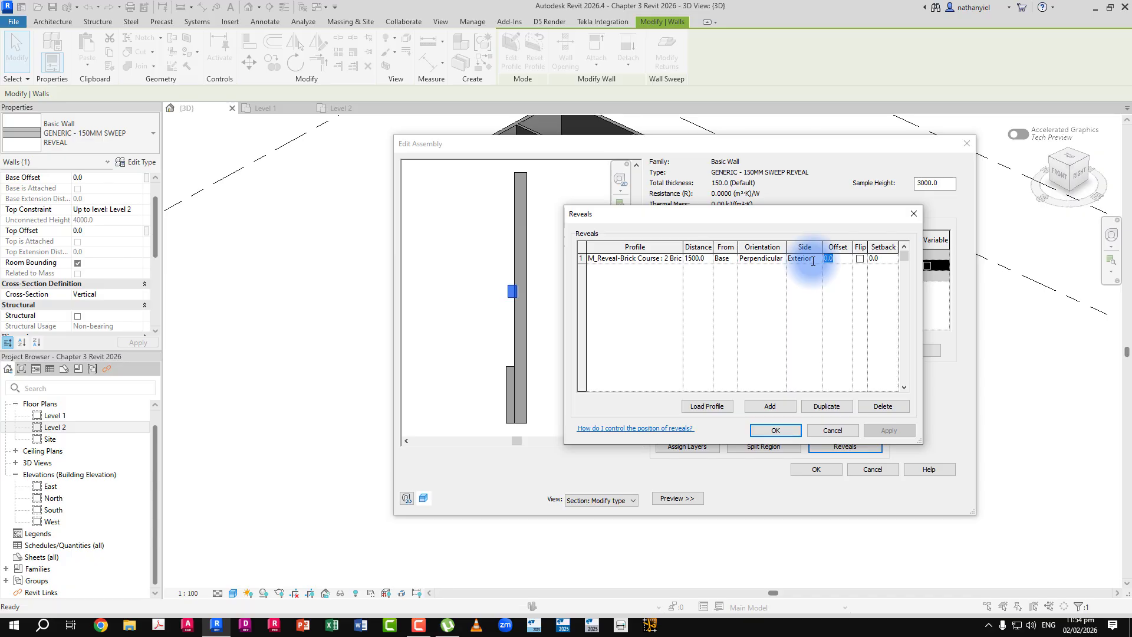
pyautogui.write('25')
pyautogui.click(881, 432)
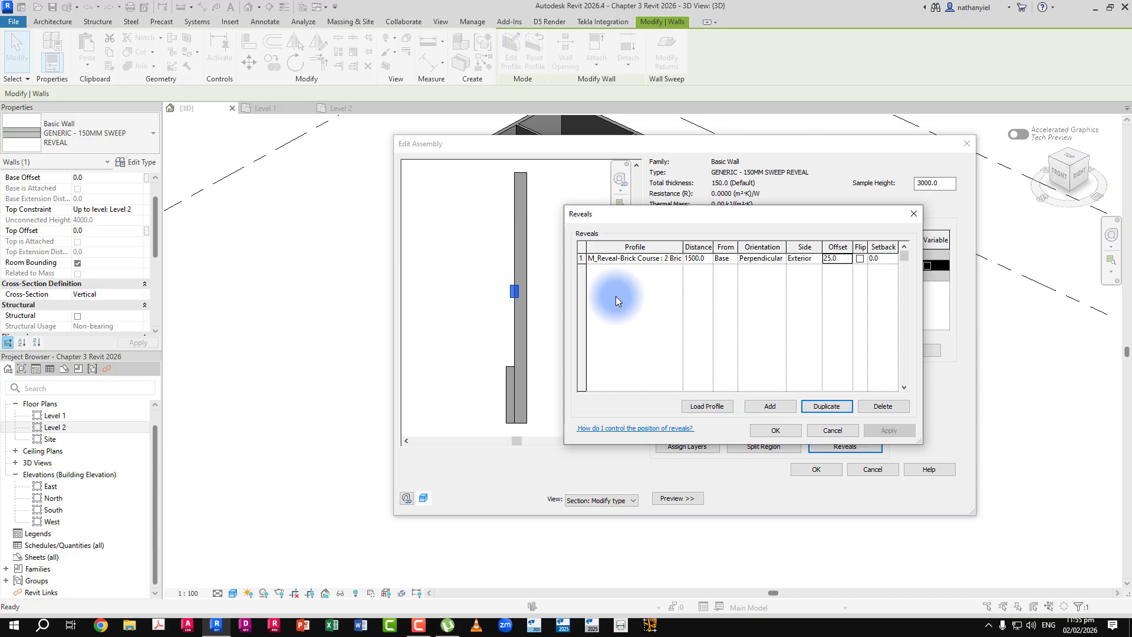
pyautogui.click(773, 431)
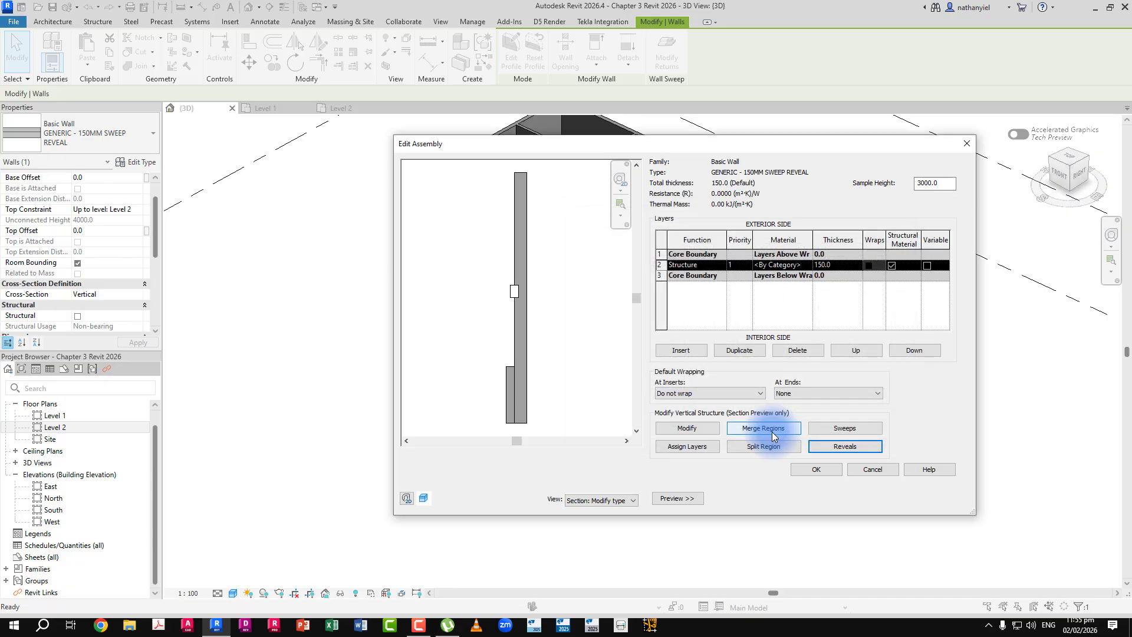
pyautogui.click(813, 469)
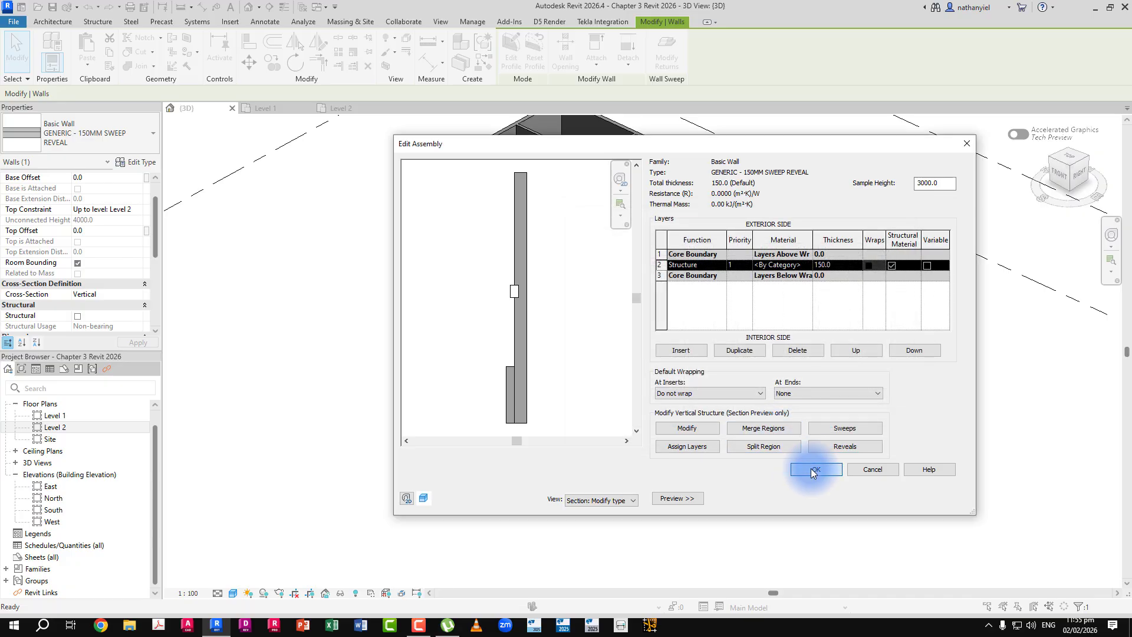
pyautogui.click(778, 499)
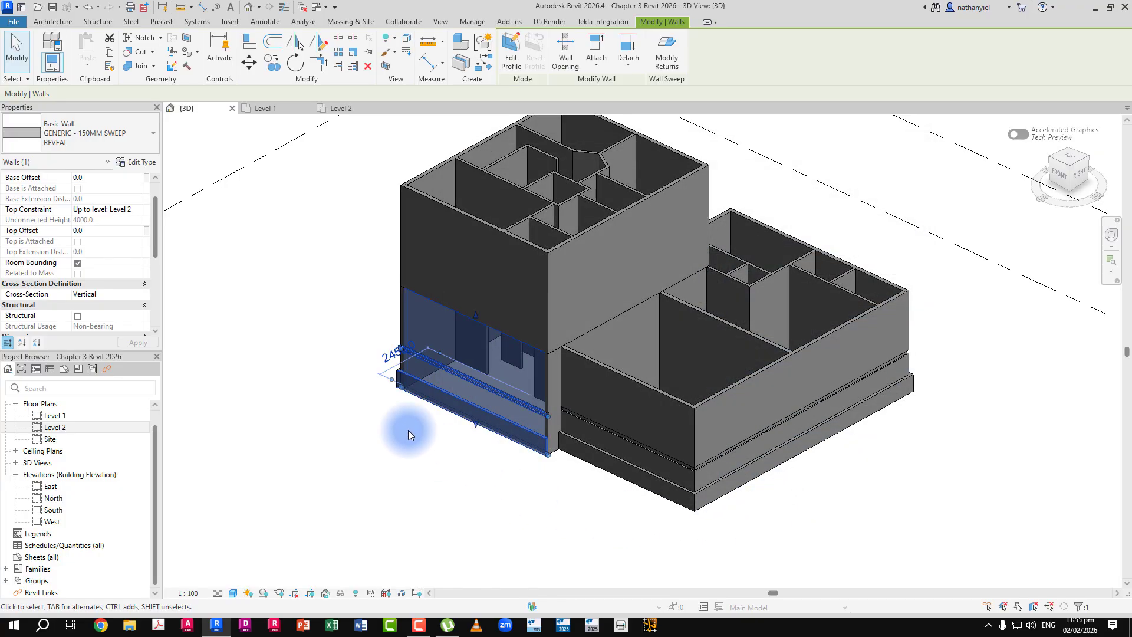
# - Examine the reveal and base sweep along the house's ground-floor exterior walls in 3D
pyautogui.click(305, 260)
pyautogui.scroll(4, 433, 436)
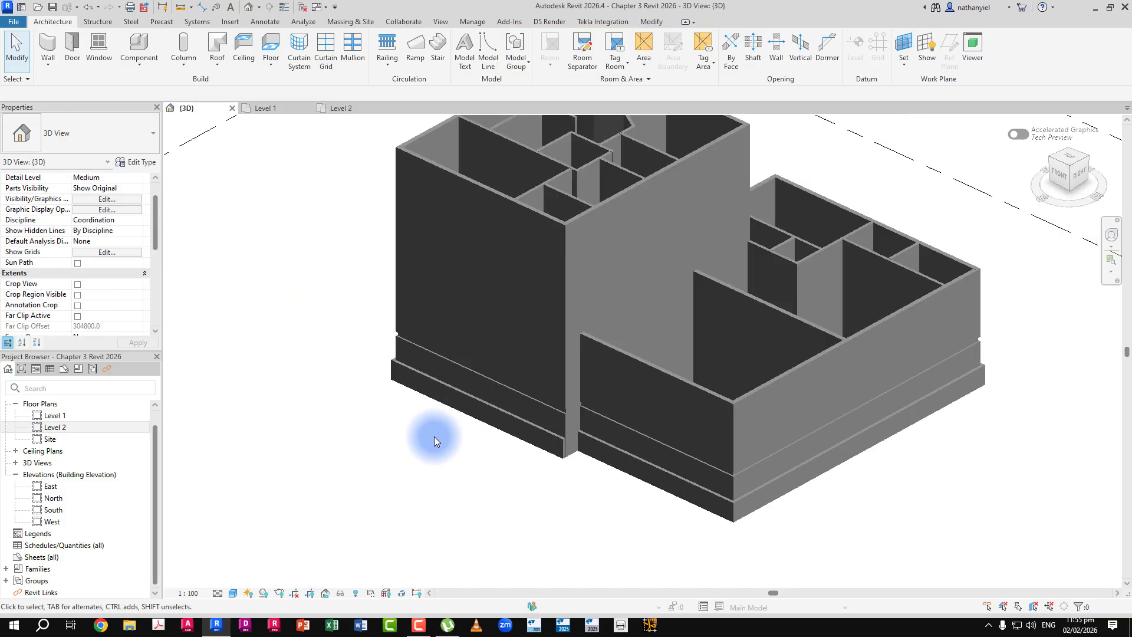
pyautogui.scroll(-2, 433, 424)
pyautogui.scroll(3, 444, 388)
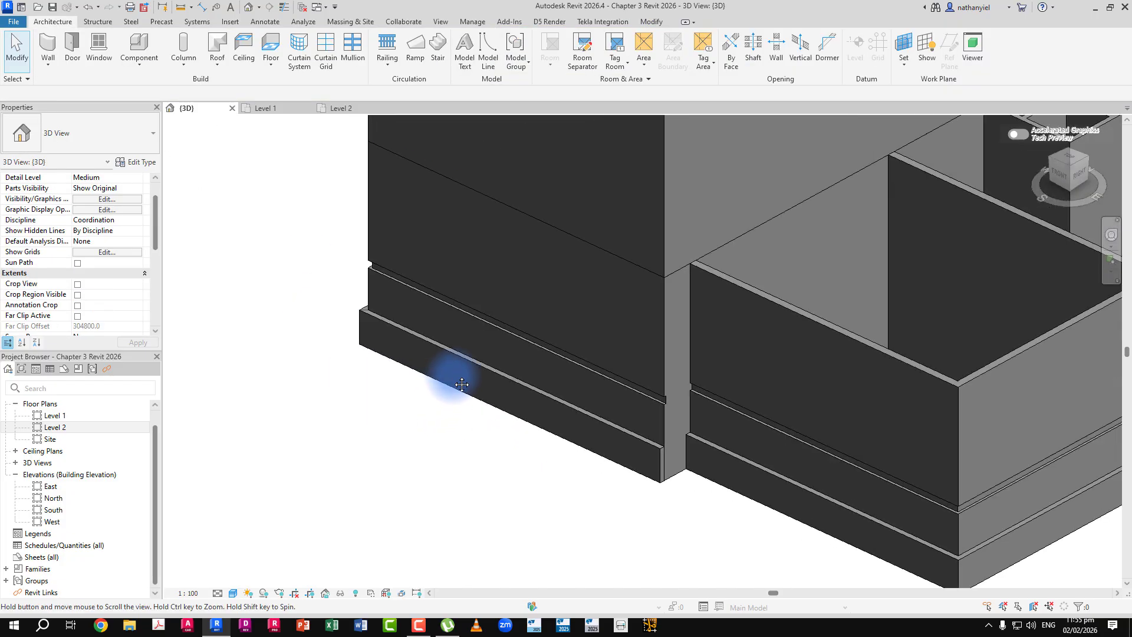
pyautogui.scroll(1, 406, 348)
pyautogui.scroll(-3, 368, 319)
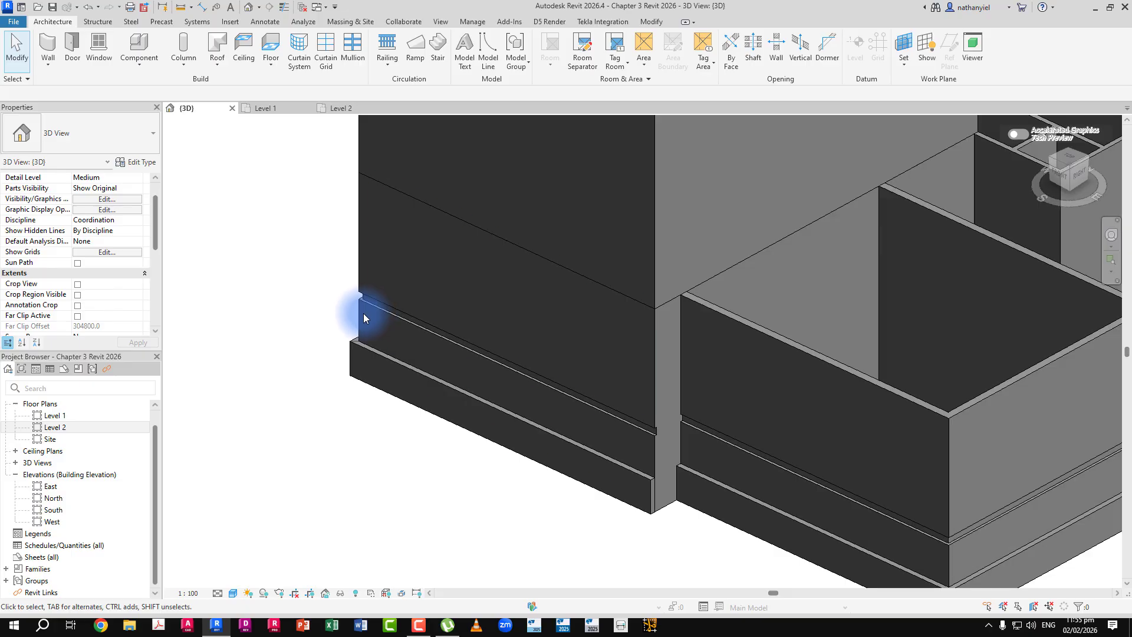
pyautogui.scroll(-1, 363, 313)
pyautogui.scroll(-3, 363, 313)
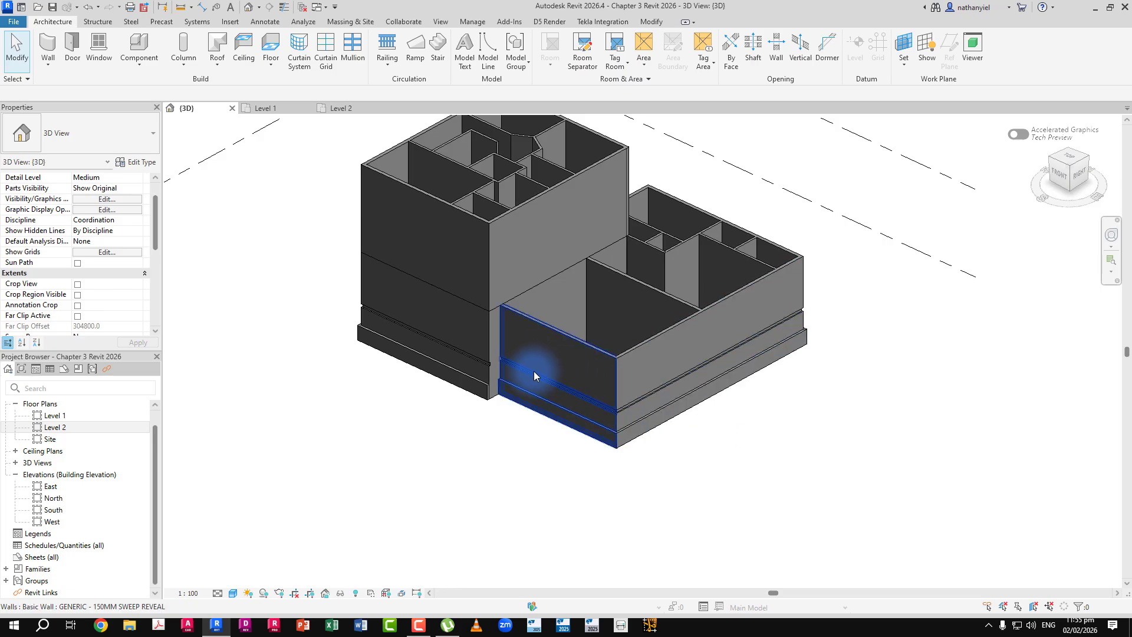
pyautogui.click(564, 335)
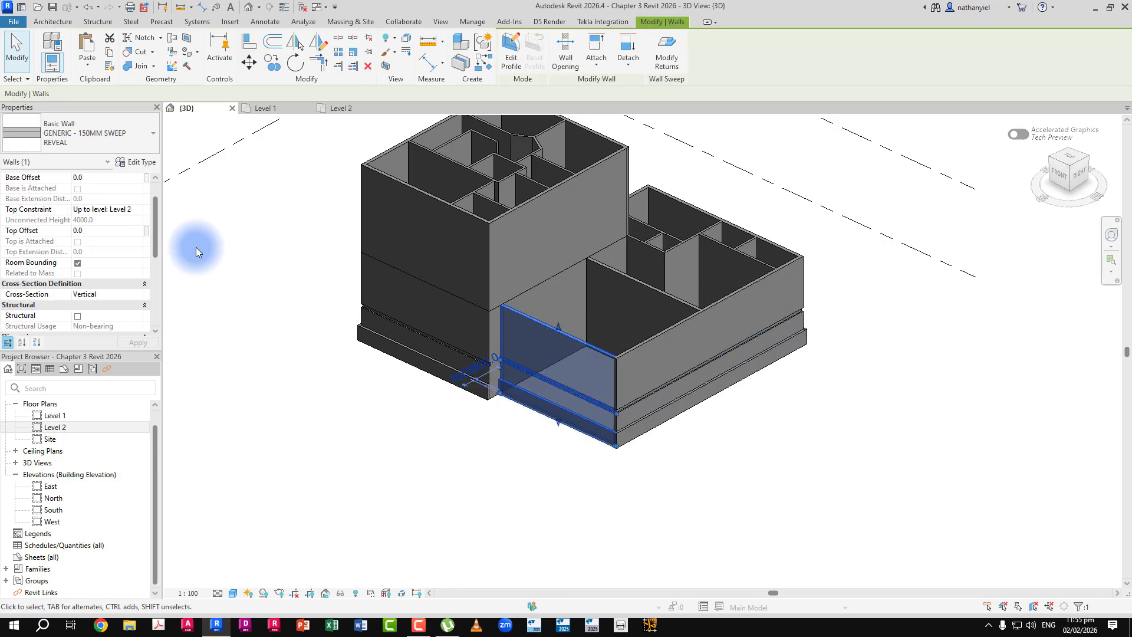
pyautogui.click(16, 51)
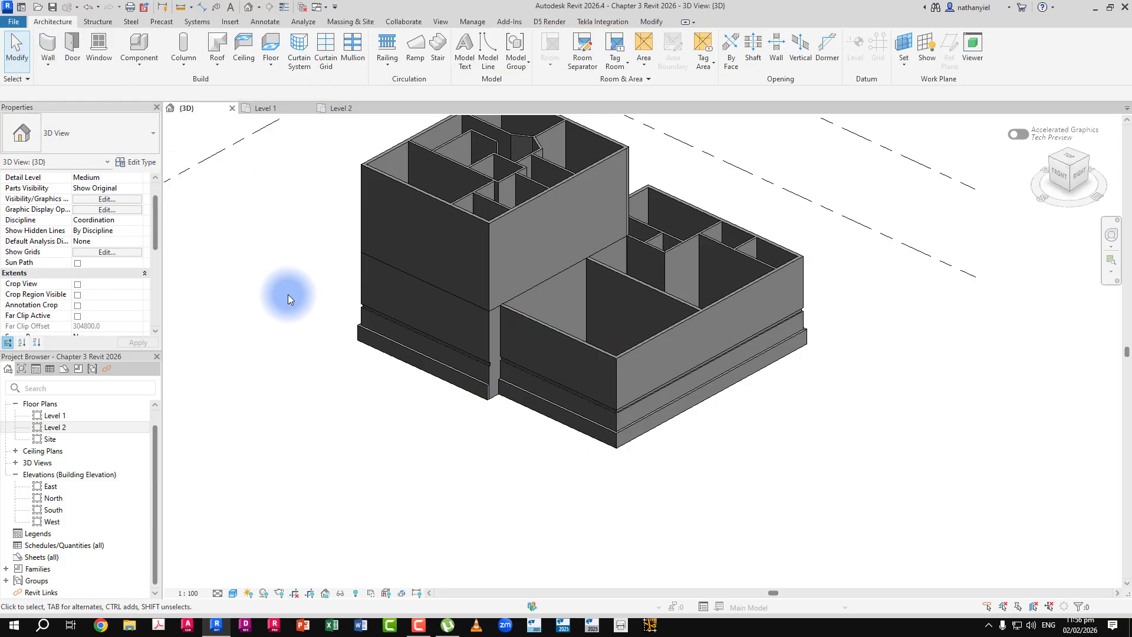
# - Draw a closed rectangle of four GENERIC - 150MM SWEEP REVEAL walls, about 8100 by 7716 mm, in the open area beside the house
pyautogui.press('w')
pyautogui.press('a')
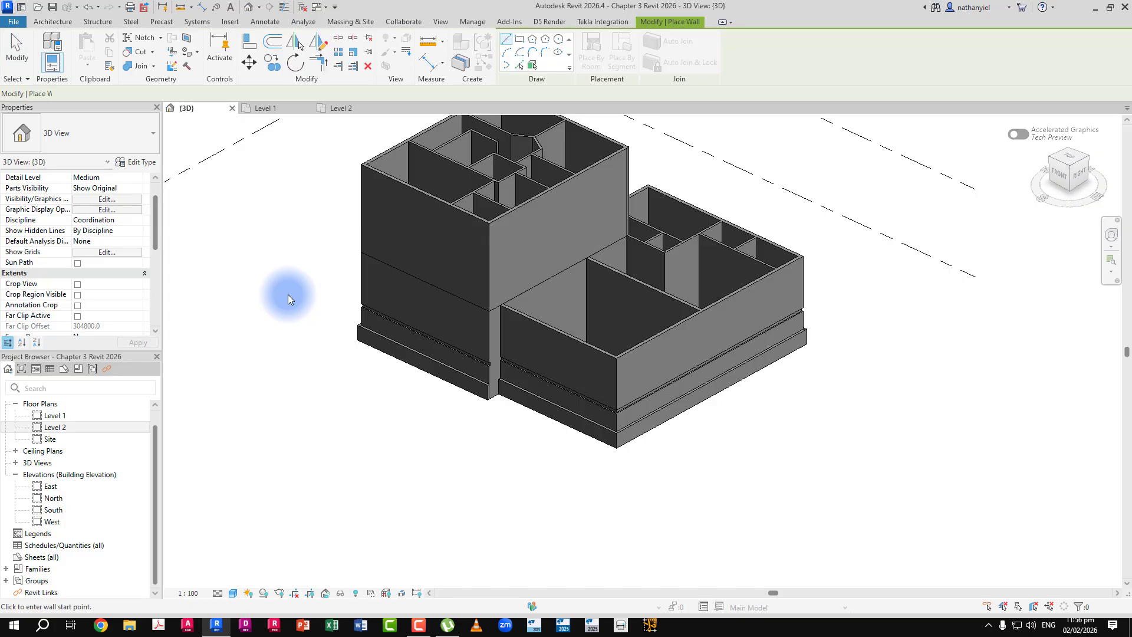
pyautogui.click(98, 134)
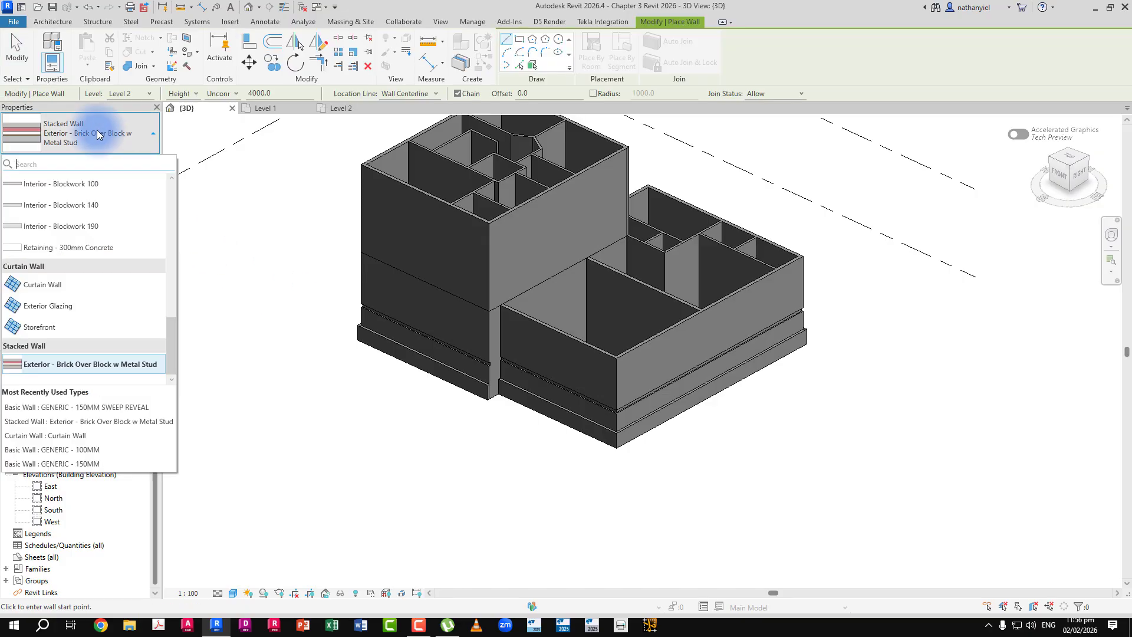
pyautogui.scroll(5, 91, 295)
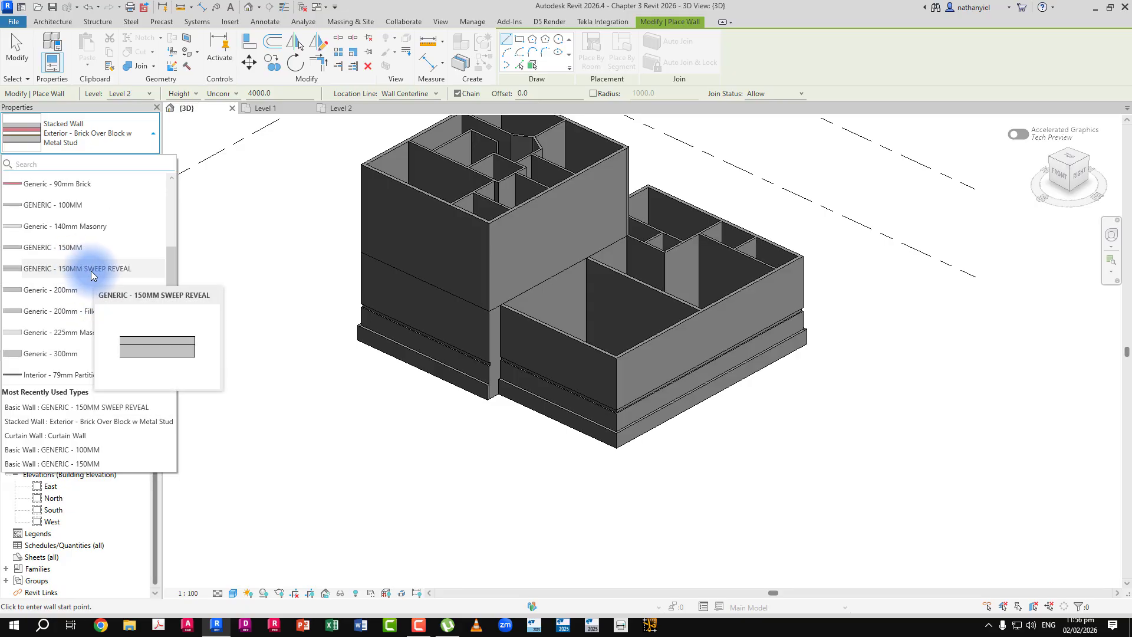
pyautogui.click(90, 269)
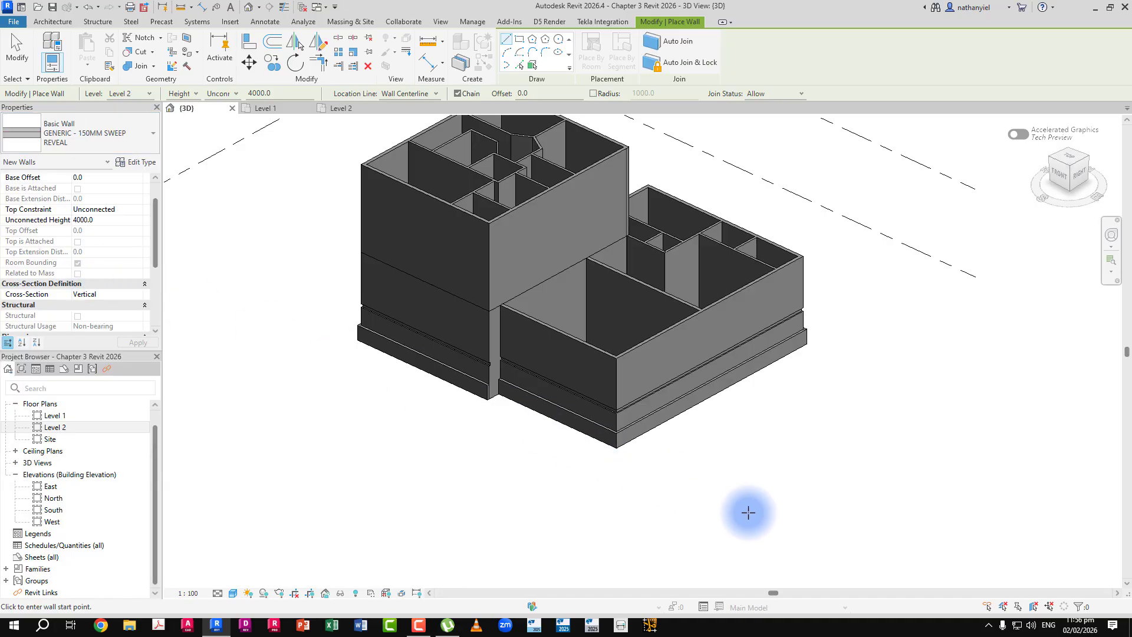
pyautogui.moveTo(854, 548); pyautogui.dragTo(798, 470, button='middle')
pyautogui.click(806, 472)
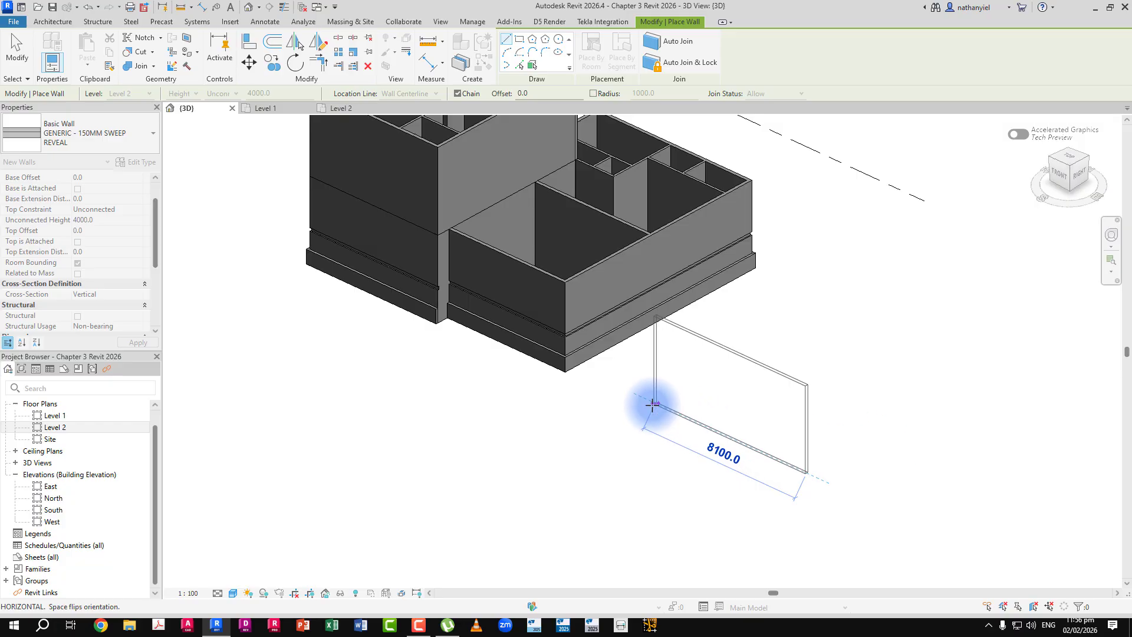
pyautogui.click(653, 405)
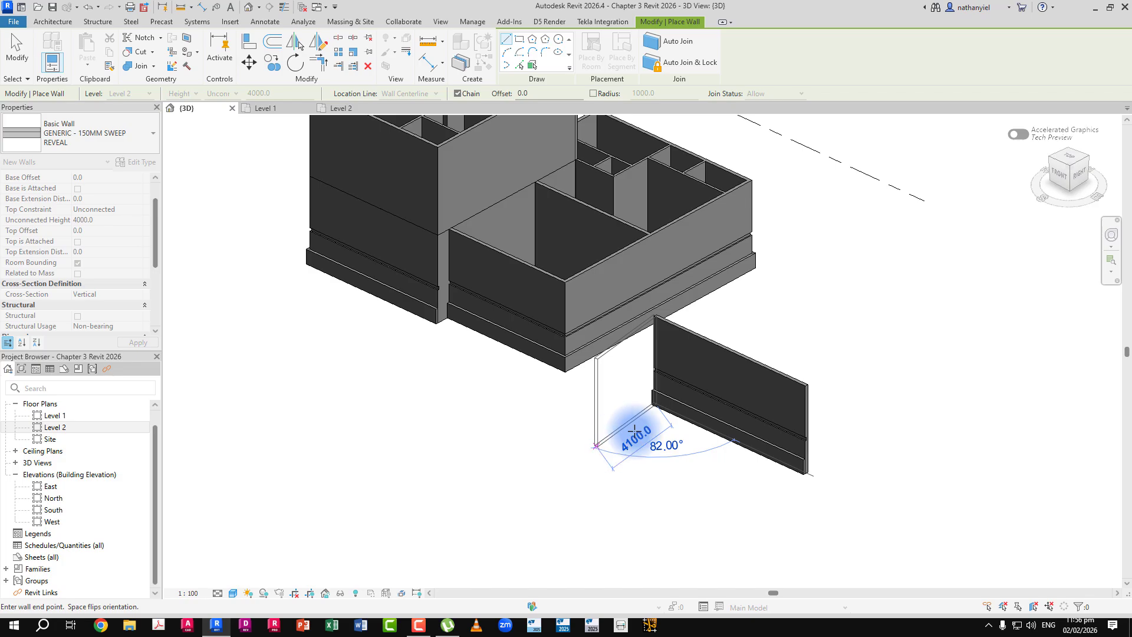
pyautogui.click(784, 331)
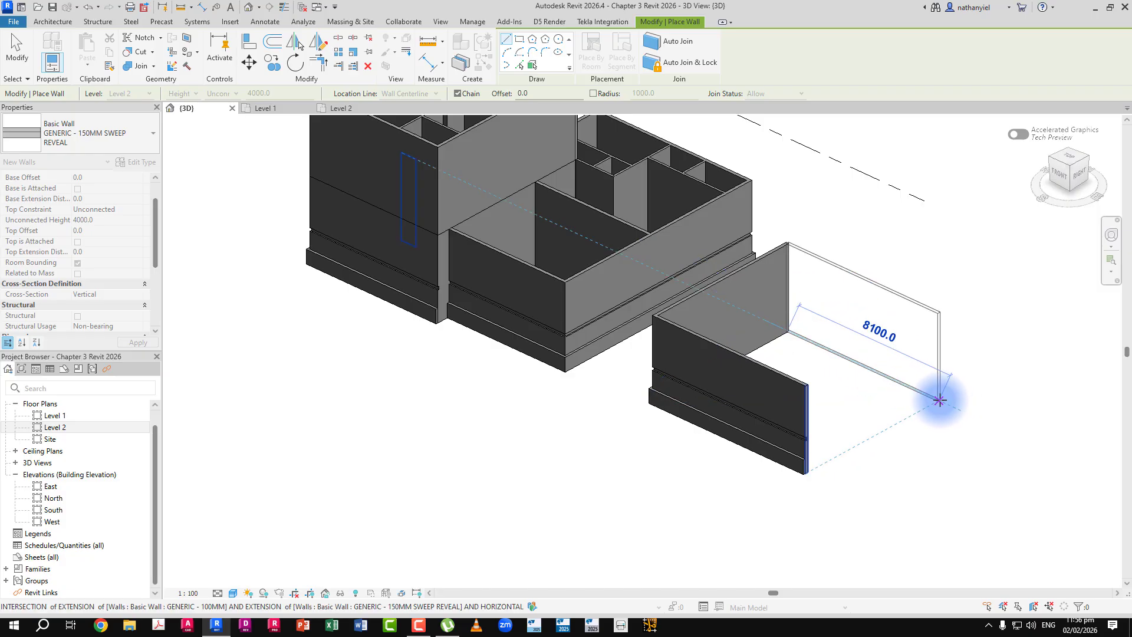
pyautogui.click(939, 401)
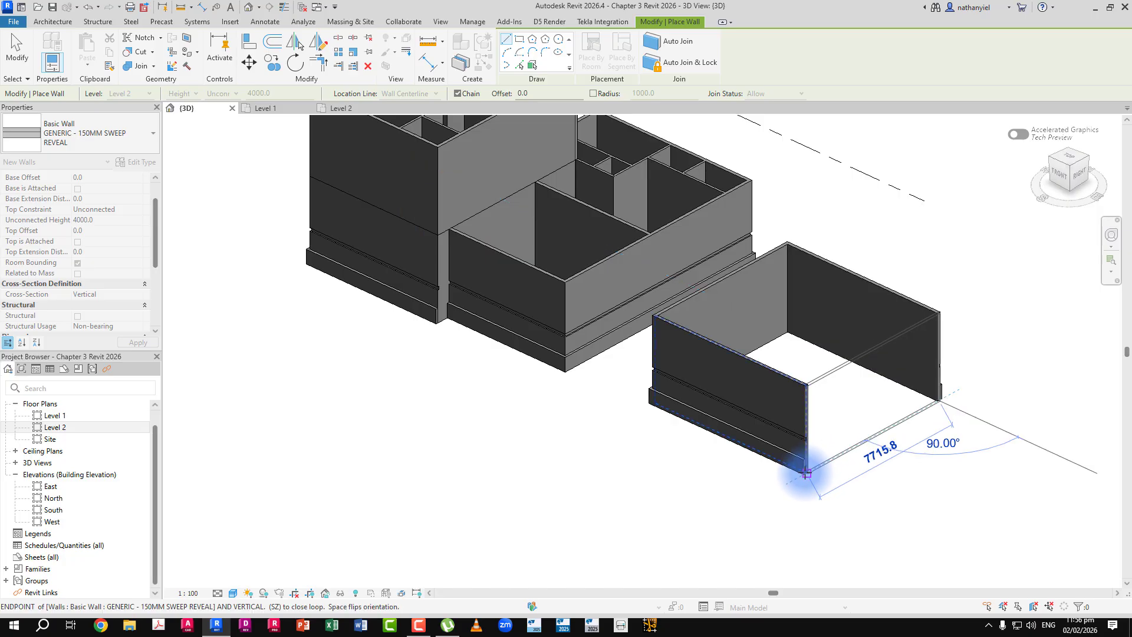
pyautogui.click(806, 474)
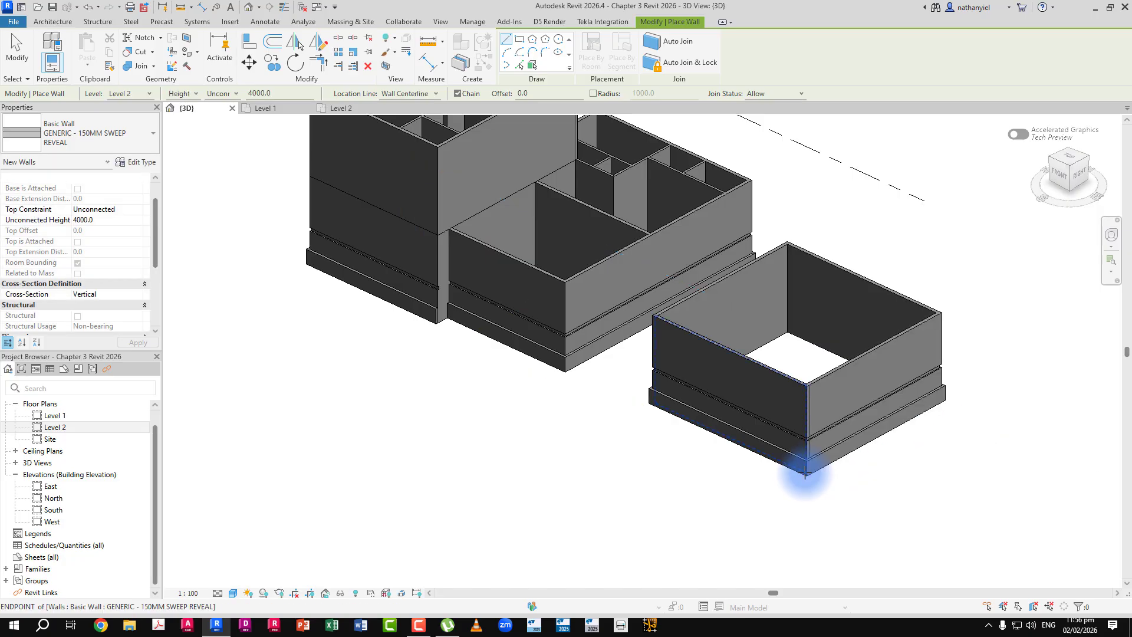
pyautogui.press('Escape')
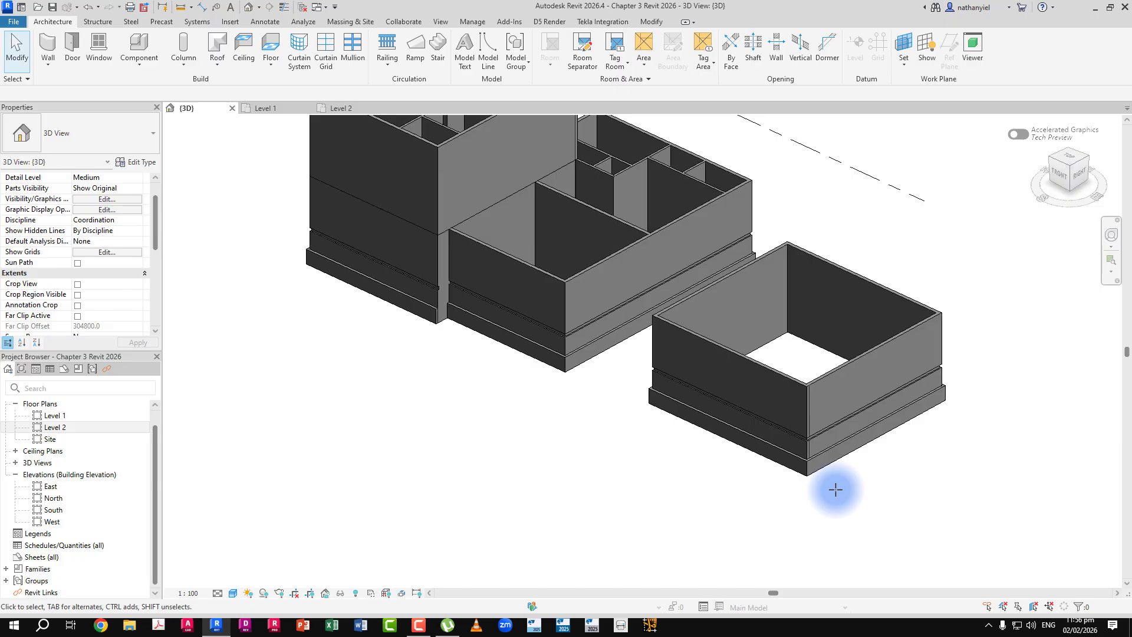
# - Inspect the sweep and reveal on the separate rectangular enclosure beside the house, and delete its four walls
pyautogui.scroll(5, 834, 467)
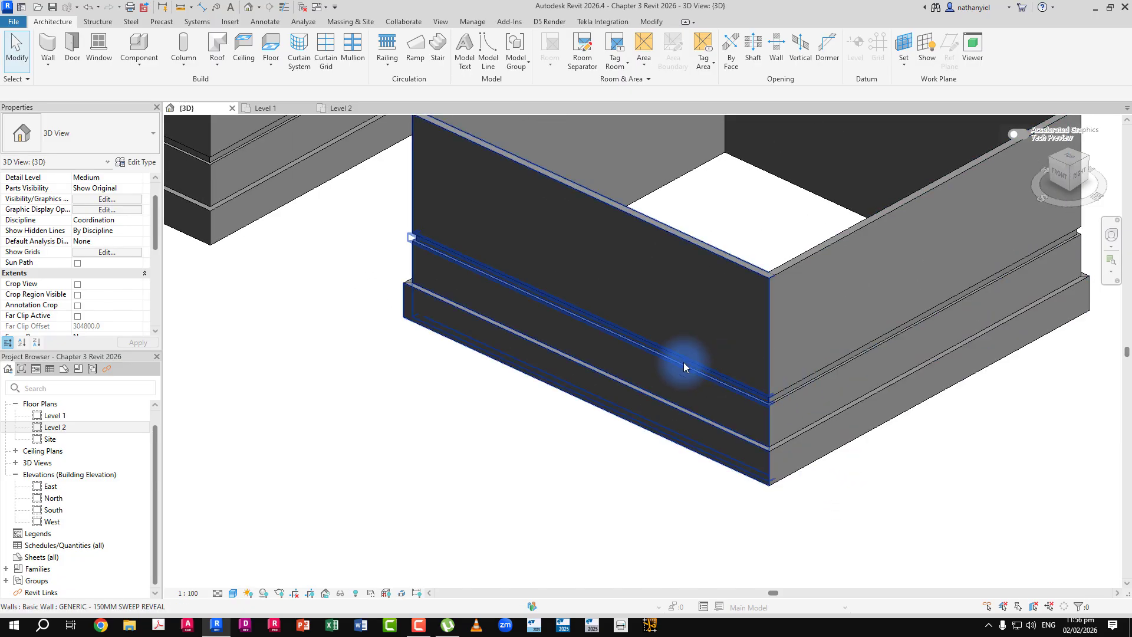
pyautogui.scroll(-2, 545, 382)
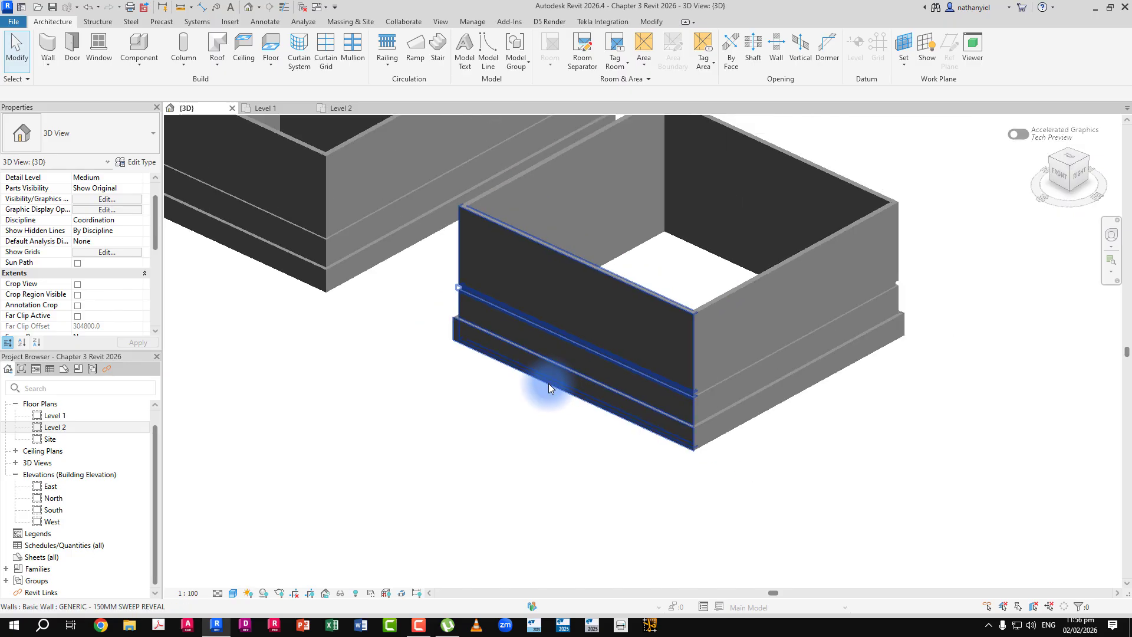
pyautogui.scroll(-2, 505, 430)
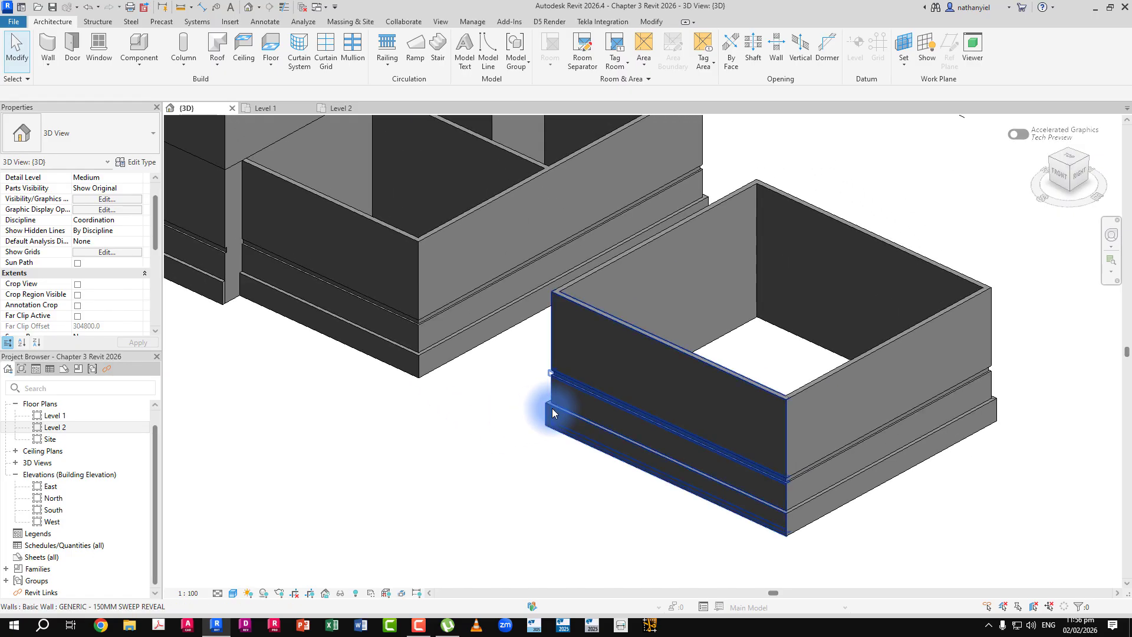
pyautogui.scroll(-2, 551, 408)
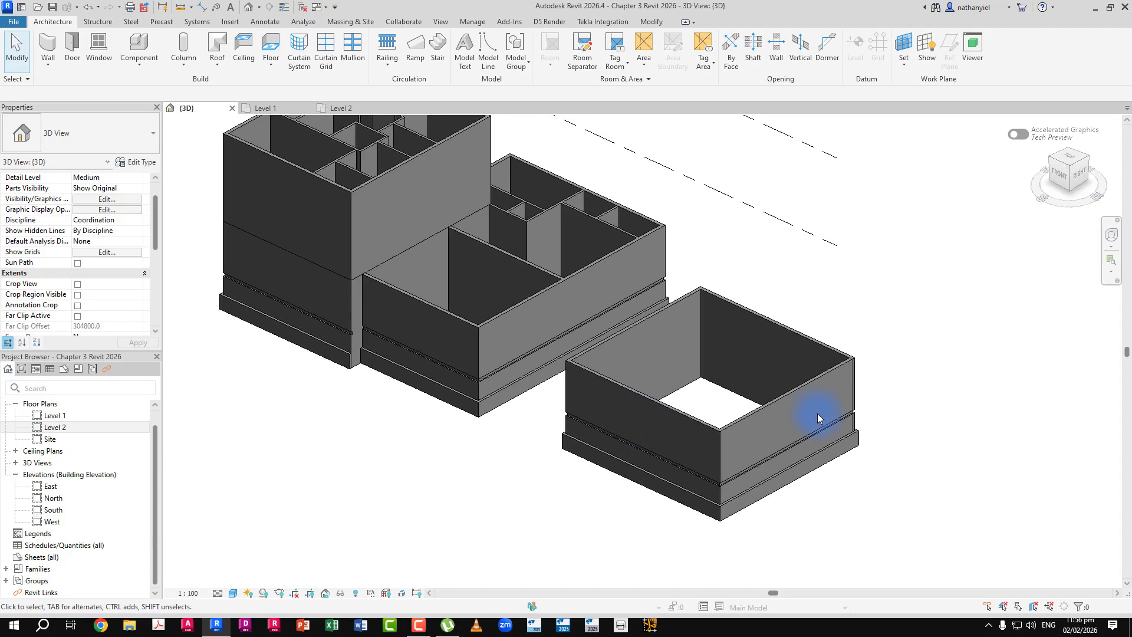
pyautogui.moveTo(852, 298); pyautogui.dragTo(684, 526)
pyautogui.press('Delete')
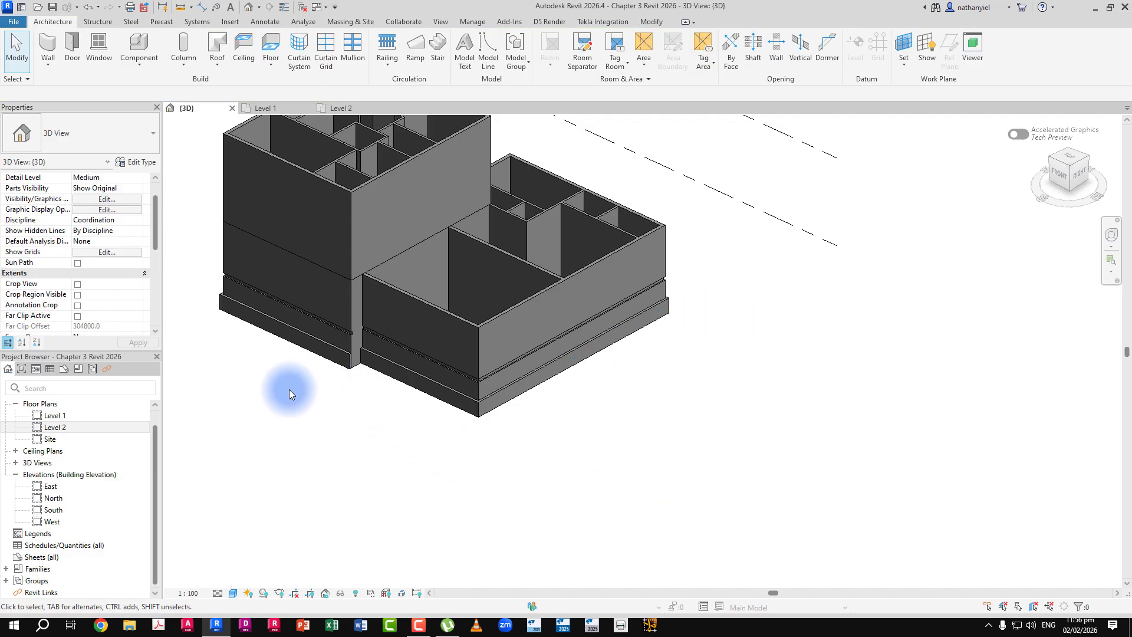
pyautogui.moveTo(288, 389); pyautogui.dragTo(465, 451, button='middle')
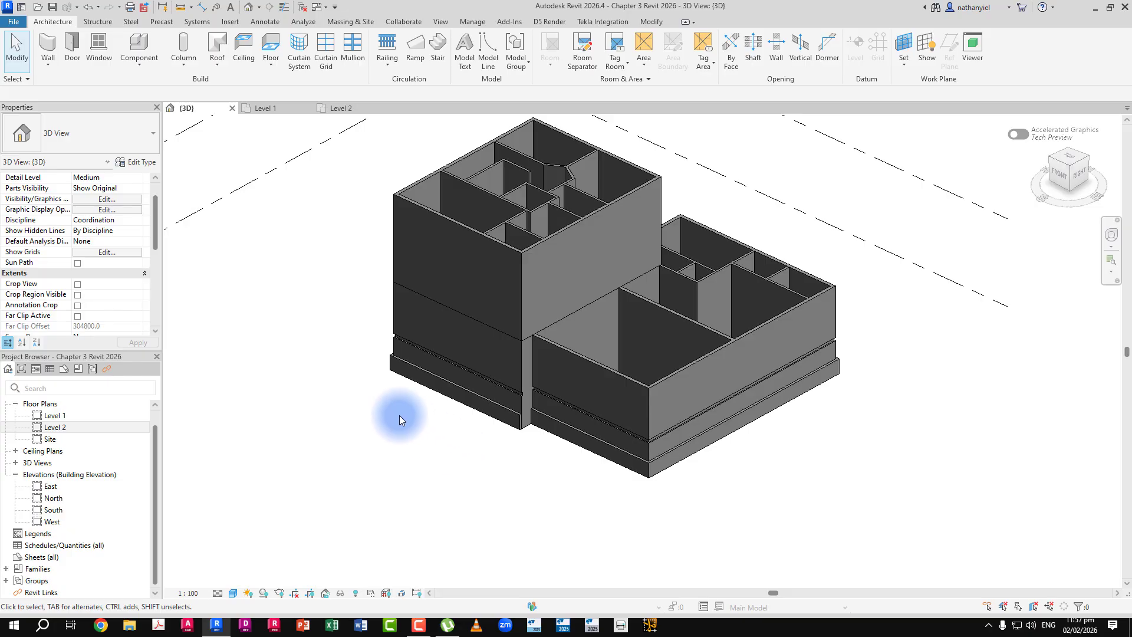
pyautogui.moveTo(349, 325); pyautogui.dragTo(372, 364, button='middle')
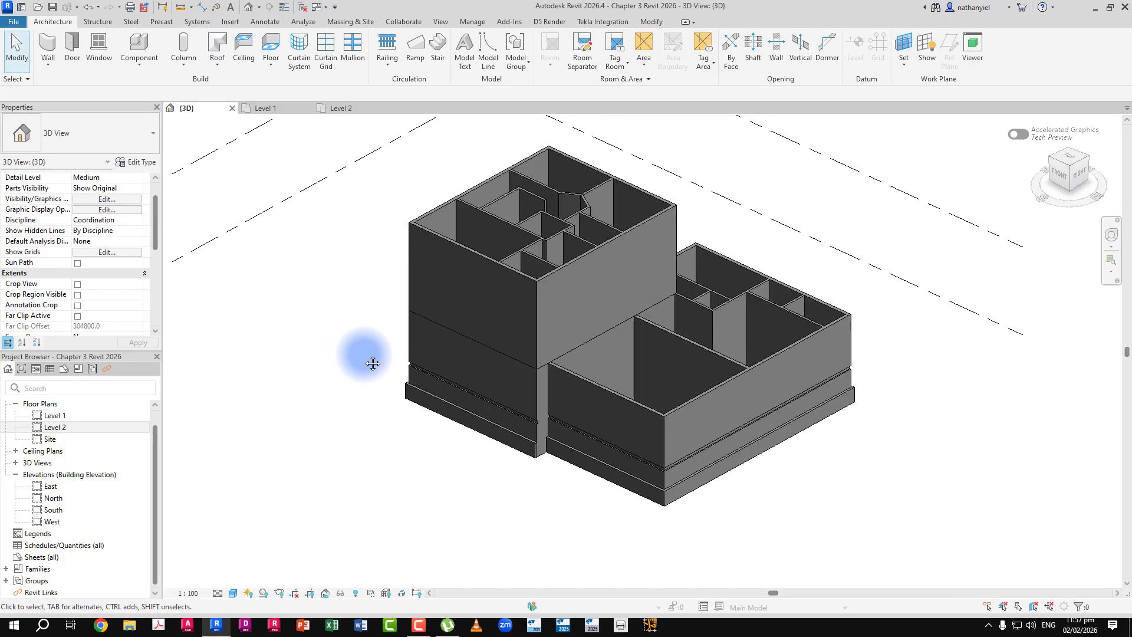